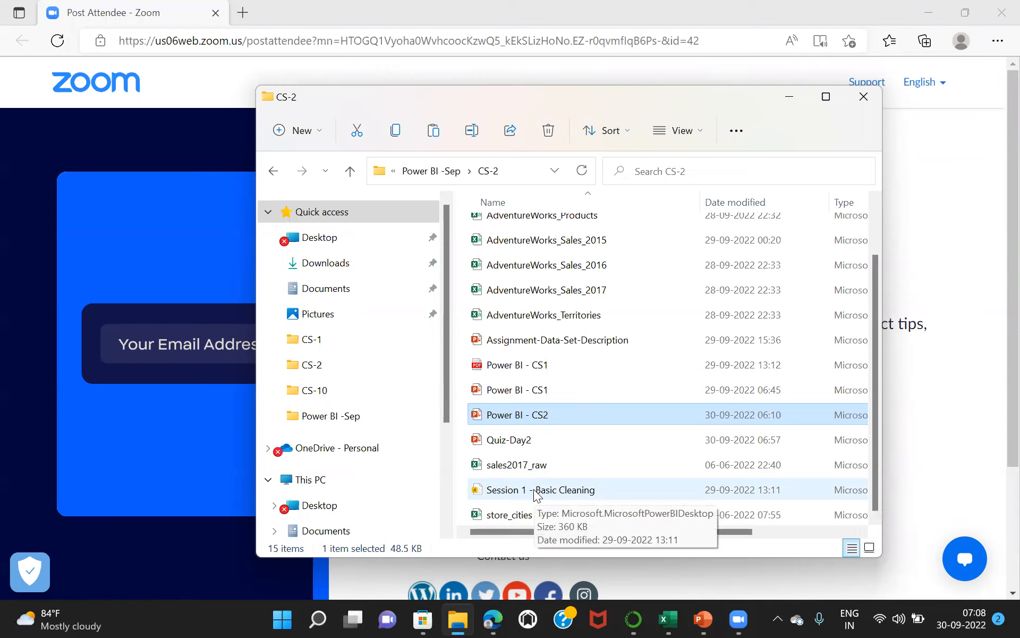
Open the Session 1 - Basic Cleaning report in Power BI Desktop and open its data in the Power Query Editor
{"action": "double_click", "coordinate": [537, 490]}
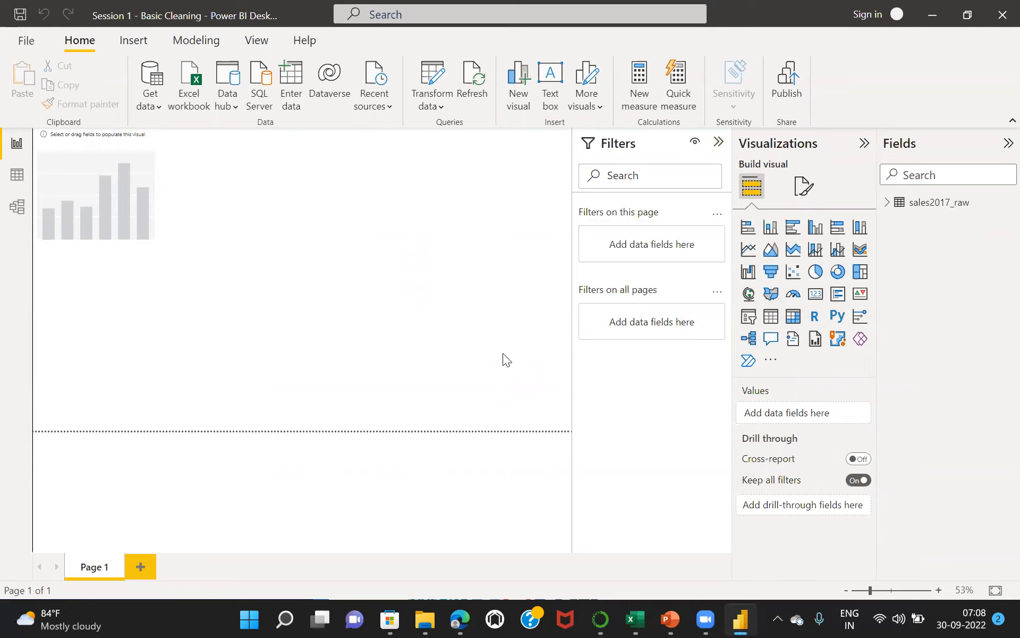
{"action": "mouse_move", "coordinate": [113, 175]}
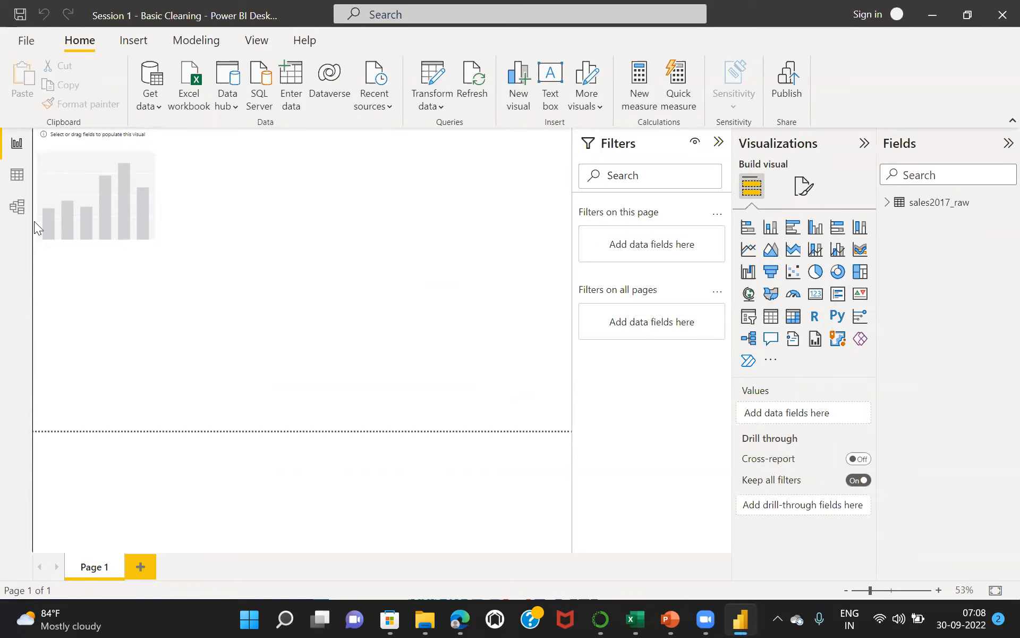
{"action": "left_click", "coordinate": [430, 78]}
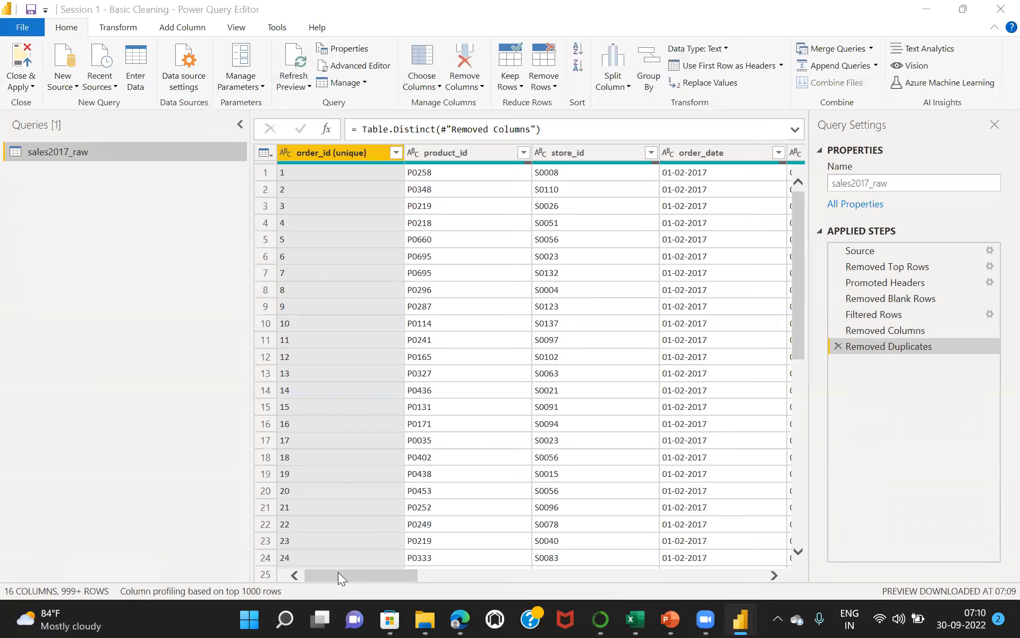
Review all columns of the sales2017_raw query and check the data quality statistics of product_id
{"action": "scroll", "coordinate": [344, 572], "scroll_direction": "right", "scroll_amount": 5}
{"action": "scroll", "coordinate": [345, 572], "scroll_direction": "right", "scroll_amount": 8}
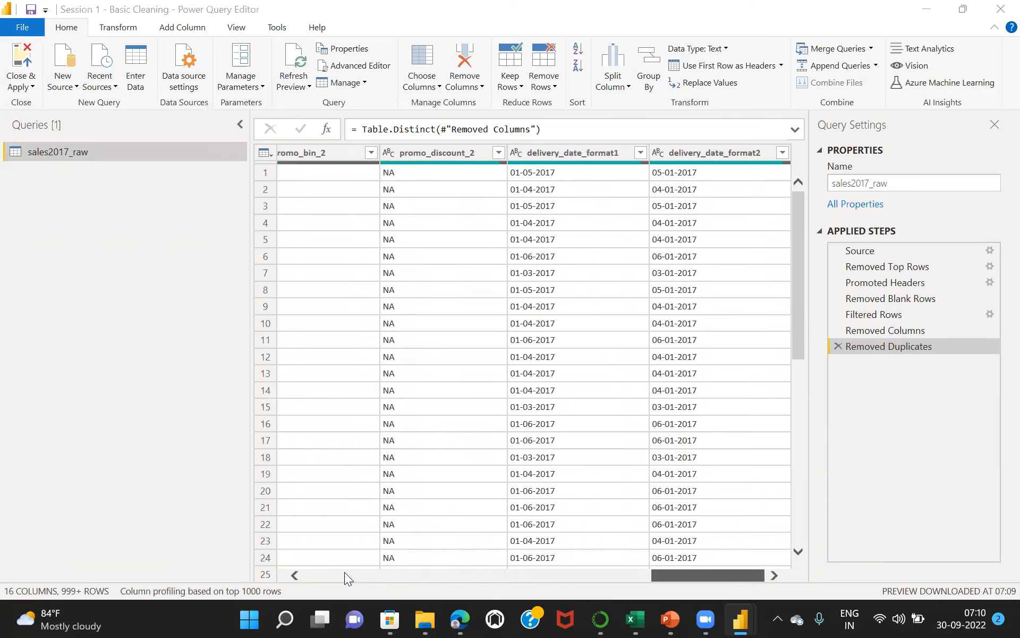
{"action": "scroll", "coordinate": [685, 573], "scroll_direction": "left", "scroll_amount": 3}
{"action": "left_click_drag", "start_coordinate": [685, 573], "coordinate": [302, 539]}
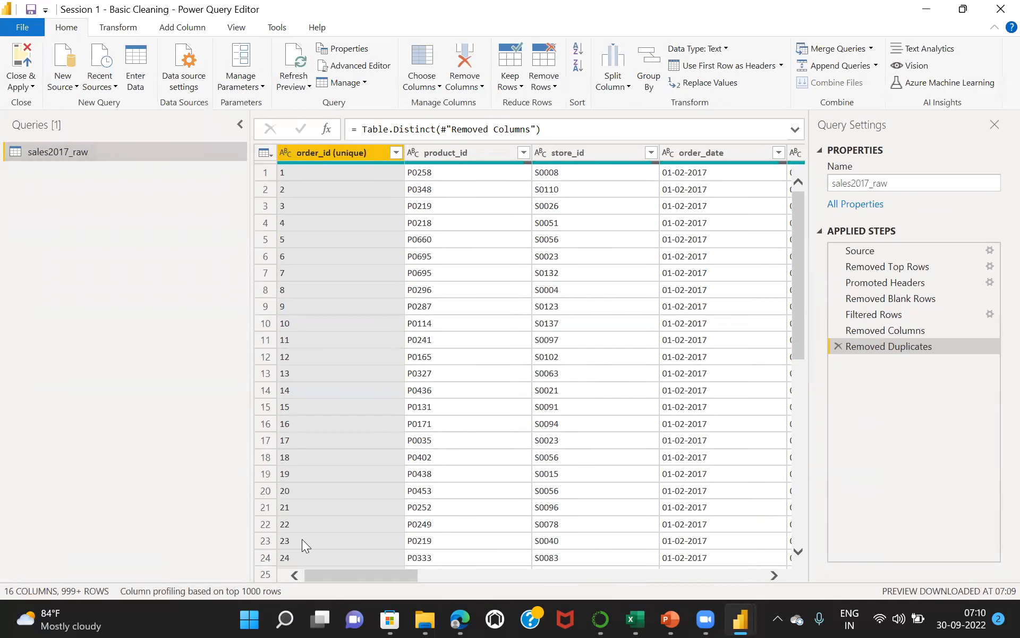
{"action": "mouse_move", "coordinate": [527, 163]}
{"action": "mouse_move", "coordinate": [649, 162]}
{"action": "mouse_move", "coordinate": [412, 164]}
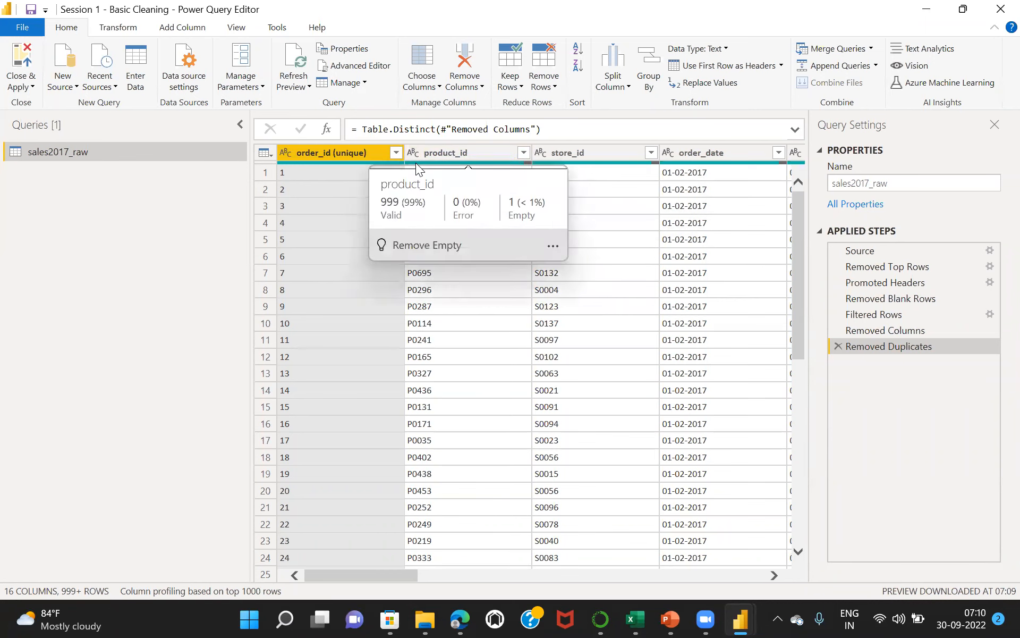
Filter the product_id column to only blank and NA values and inspect the matching rows across all columns
{"action": "left_click", "coordinate": [476, 165]}
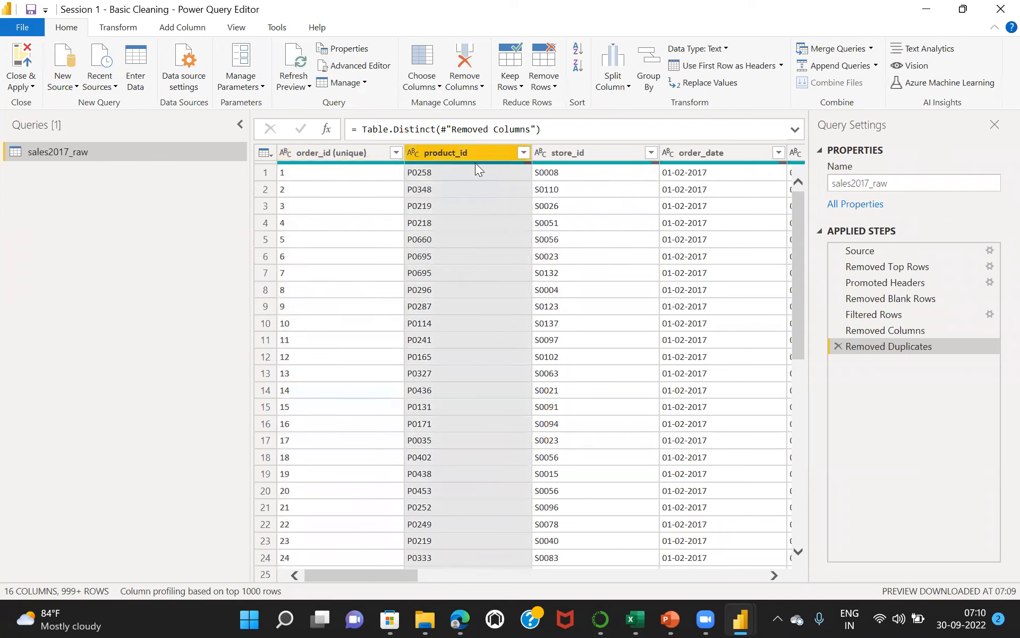
{"action": "left_click", "coordinate": [524, 153]}
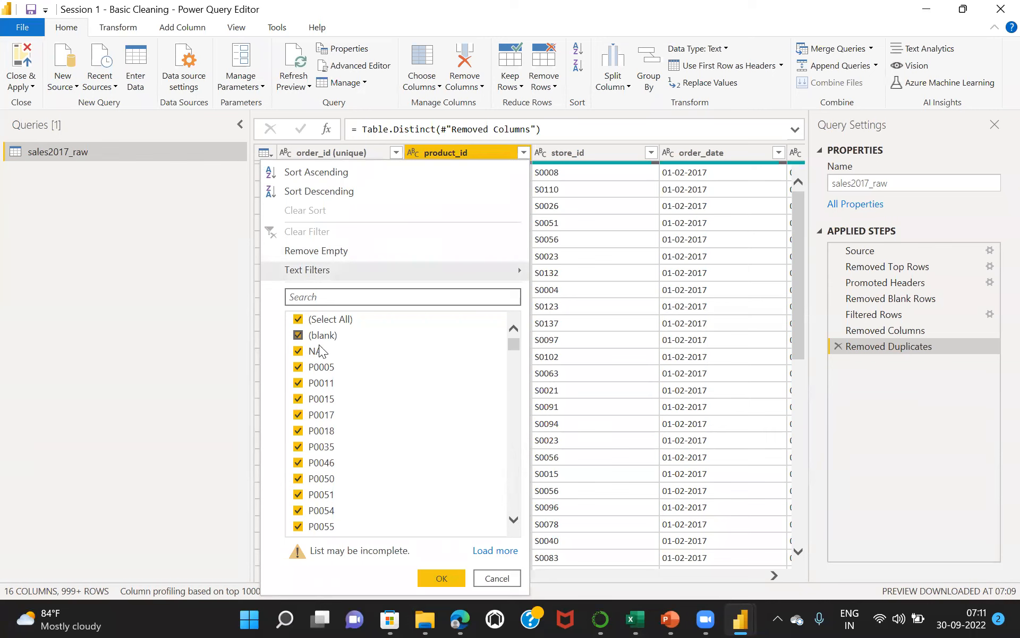
{"action": "left_click", "coordinate": [298, 320]}
{"action": "left_click", "coordinate": [298, 337]}
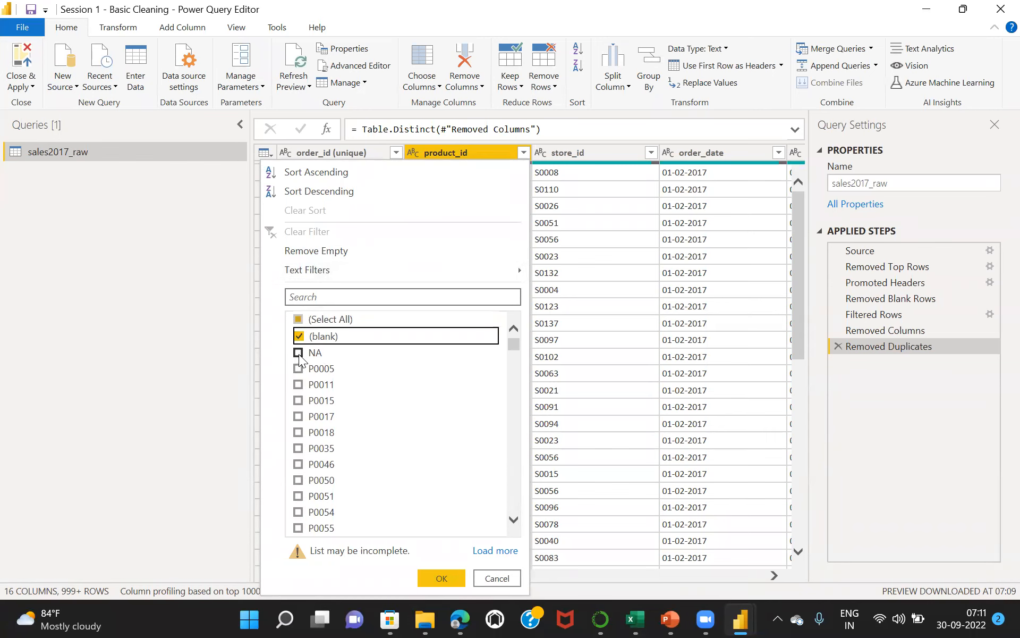
{"action": "left_click", "coordinate": [299, 353]}
{"action": "left_click", "coordinate": [435, 575]}
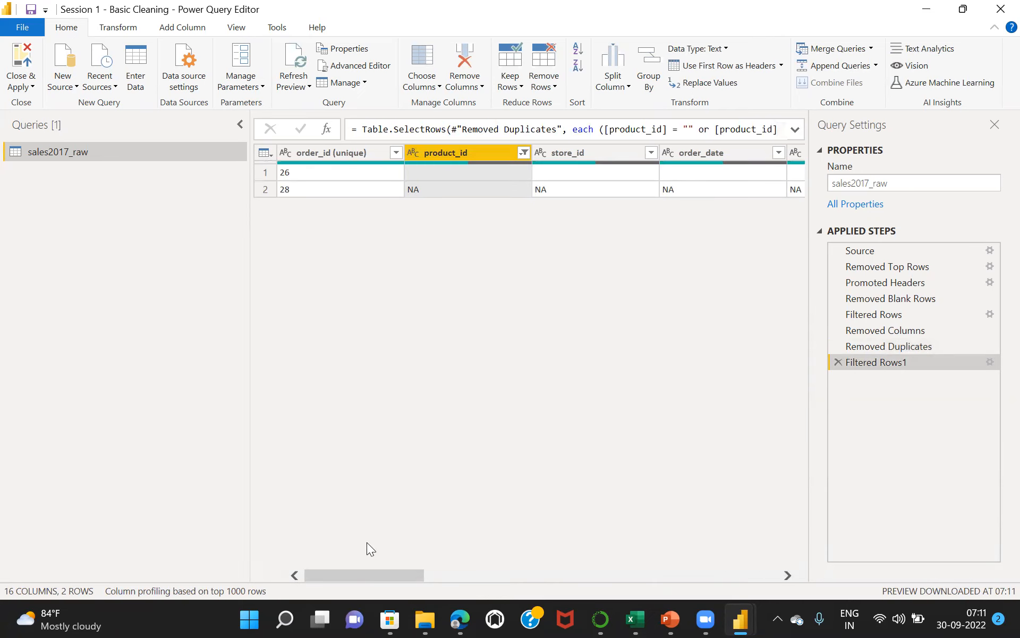
{"action": "left_click_drag", "start_coordinate": [353, 573], "coordinate": [658, 550]}
{"action": "scroll", "coordinate": [689, 542], "scroll_direction": "right", "scroll_amount": 2}
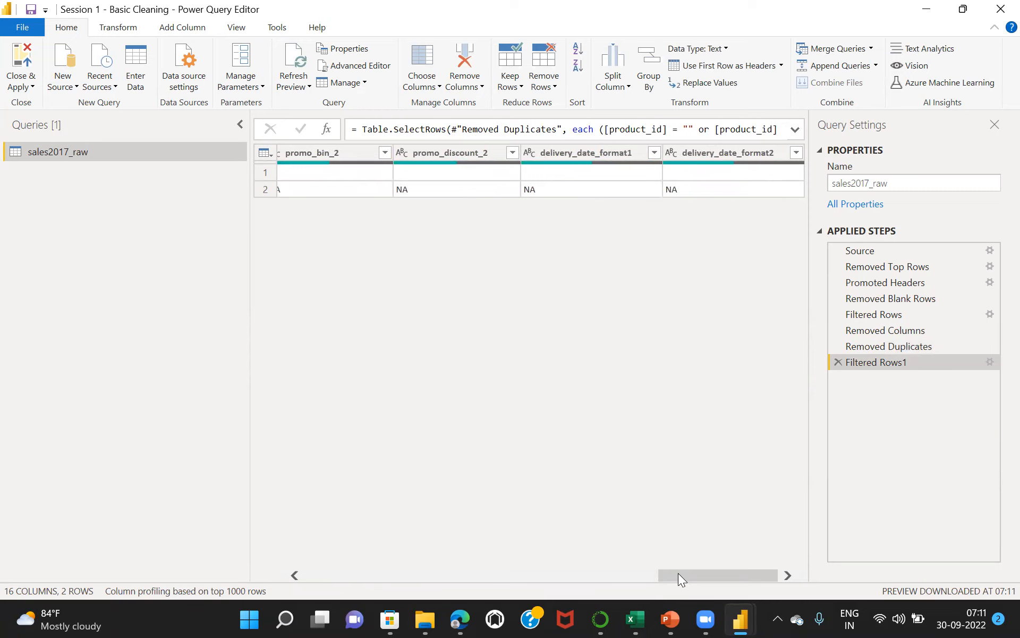
{"action": "left_click_drag", "start_coordinate": [678, 573], "coordinate": [261, 528]}
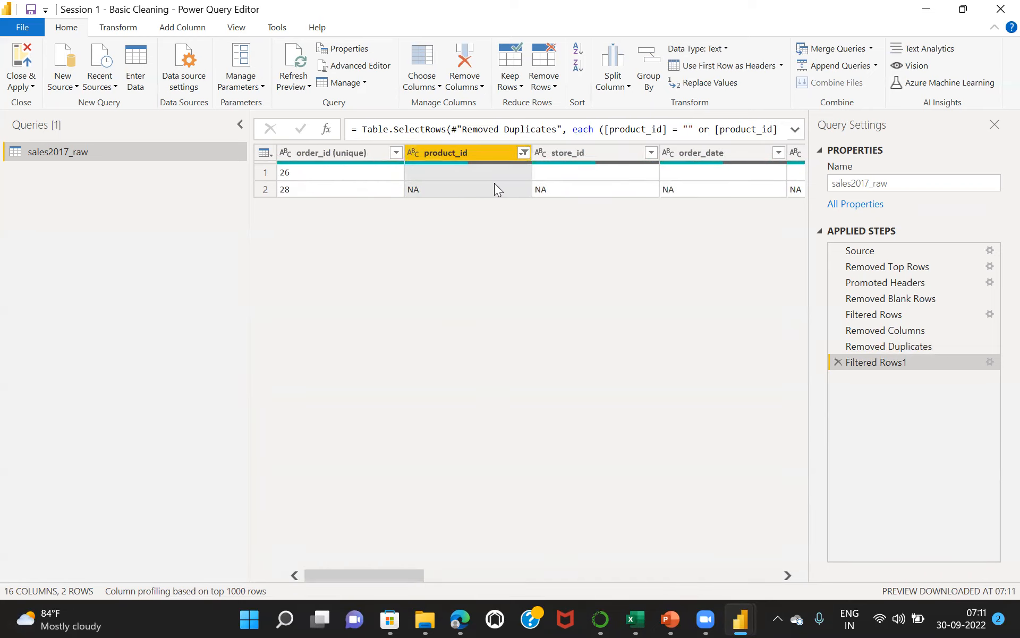
Change the product_id filter to include every value except blank and NA
{"action": "left_click", "coordinate": [524, 154]}
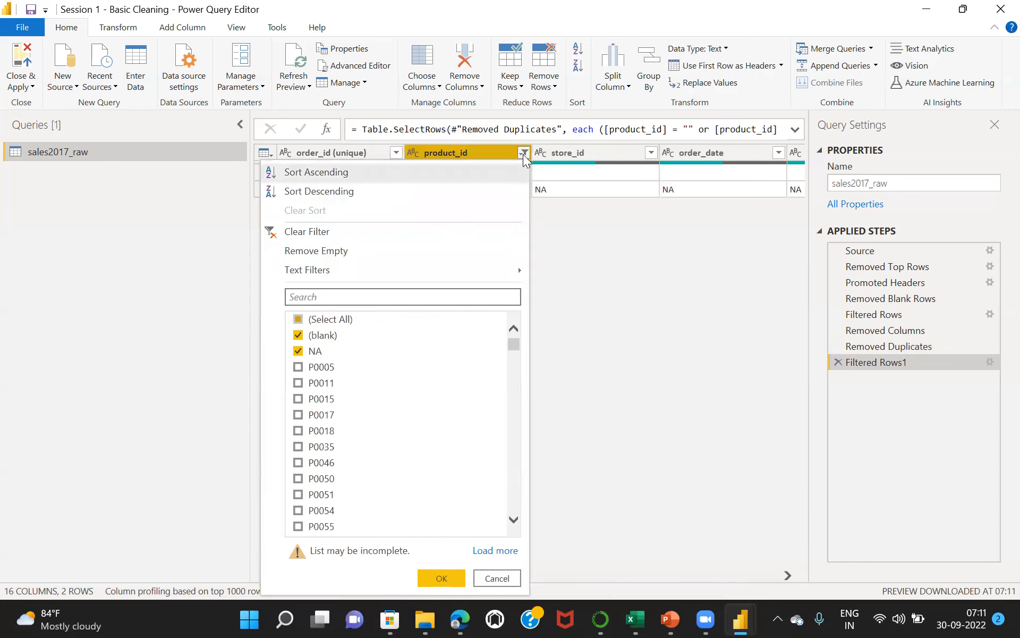
{"action": "left_click", "coordinate": [589, 271]}
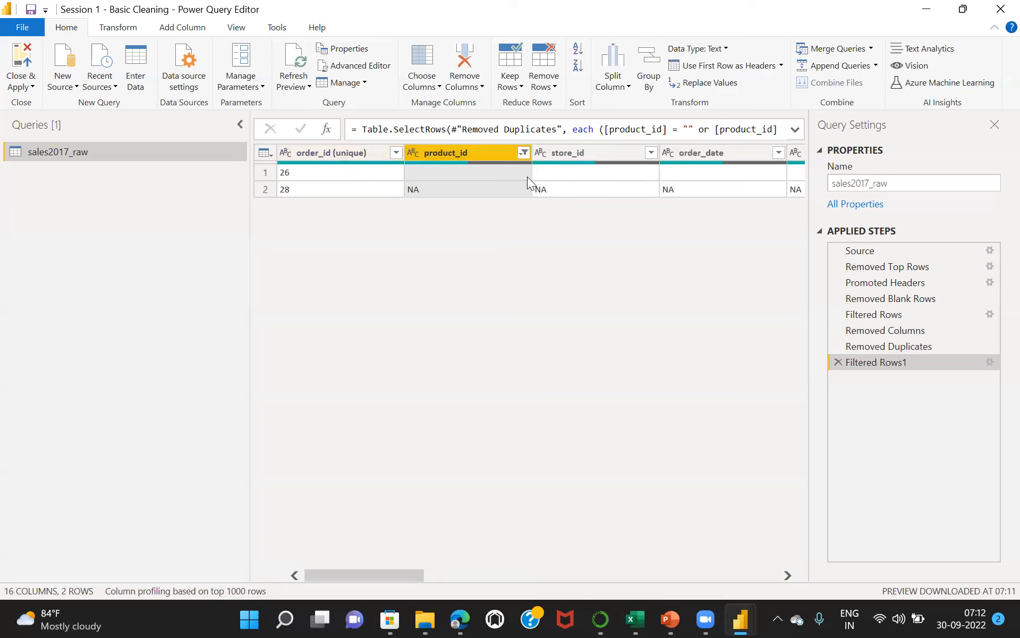
{"action": "left_click", "coordinate": [523, 154]}
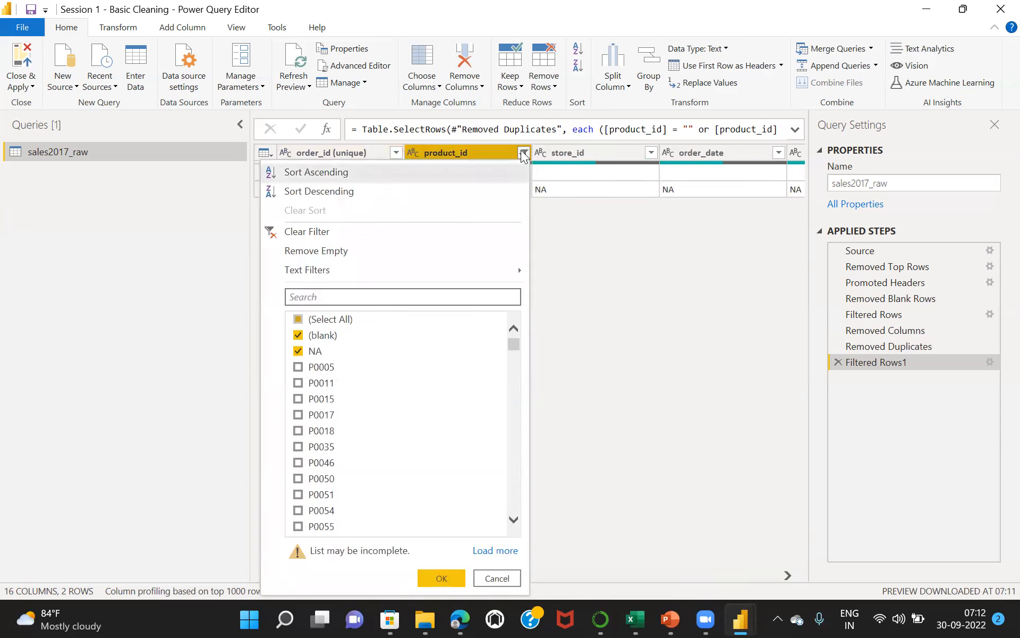
{"action": "left_click", "coordinate": [298, 320]}
{"action": "left_click", "coordinate": [298, 322]}
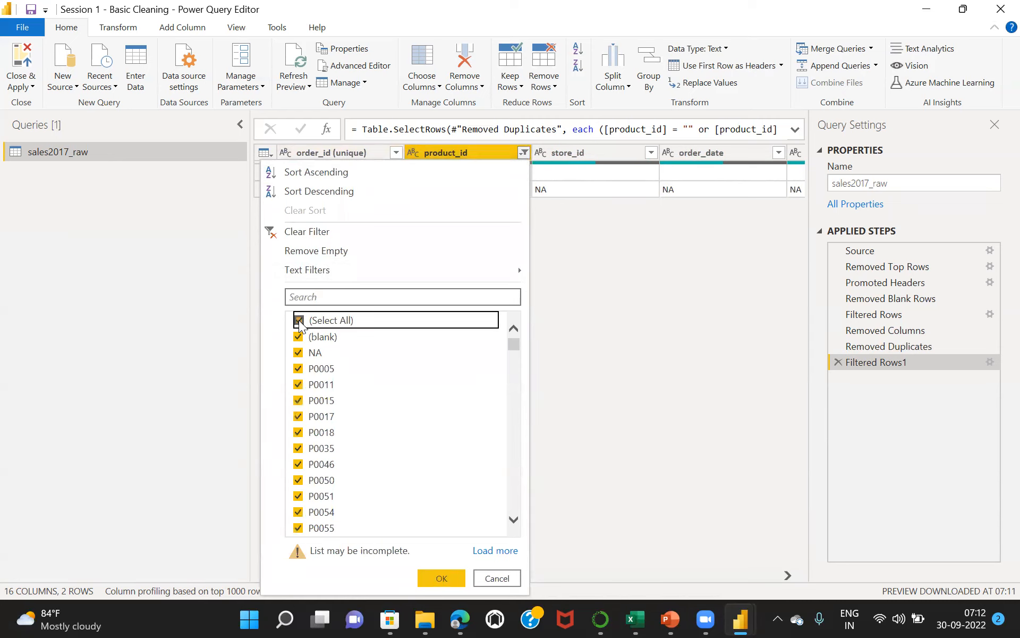
{"action": "left_click", "coordinate": [298, 337]}
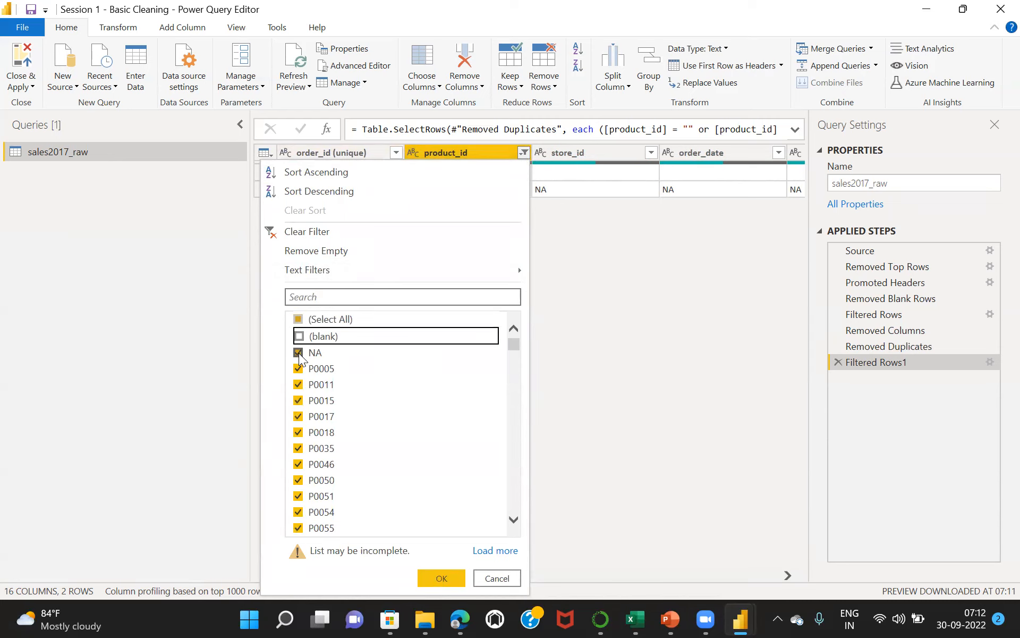
{"action": "left_click", "coordinate": [299, 353]}
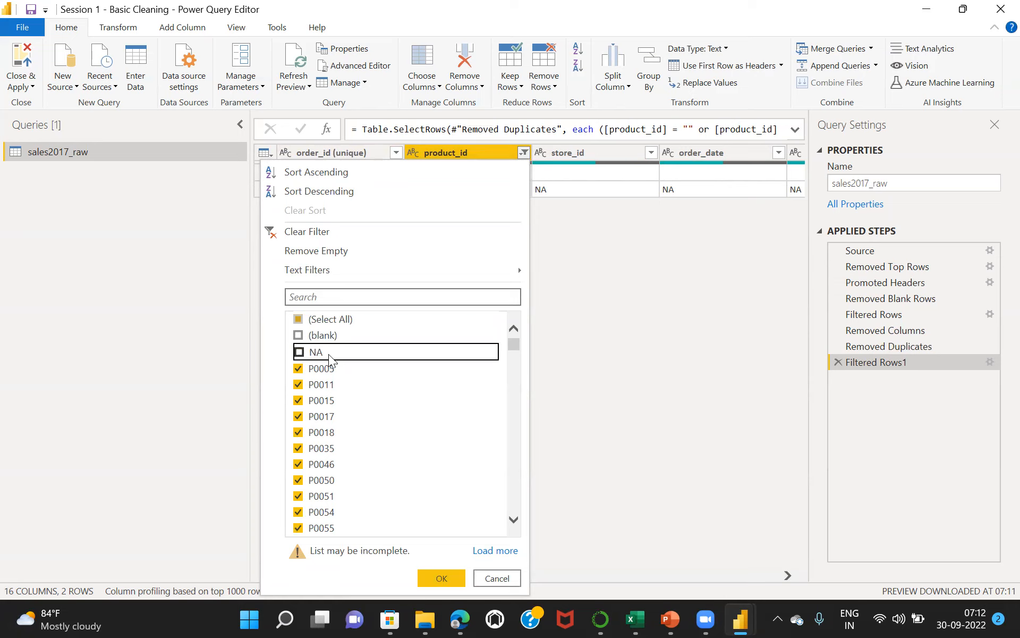
{"action": "left_click", "coordinate": [444, 578]}
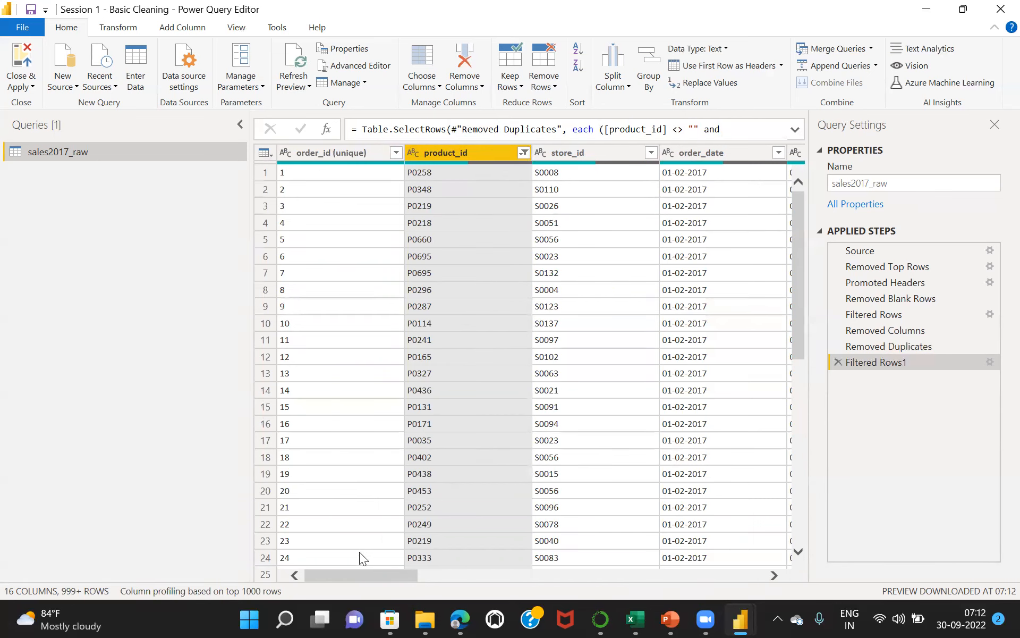
Check the product_id column's quality statistics and the selected values in its filter list
{"action": "mouse_move", "coordinate": [511, 165]}
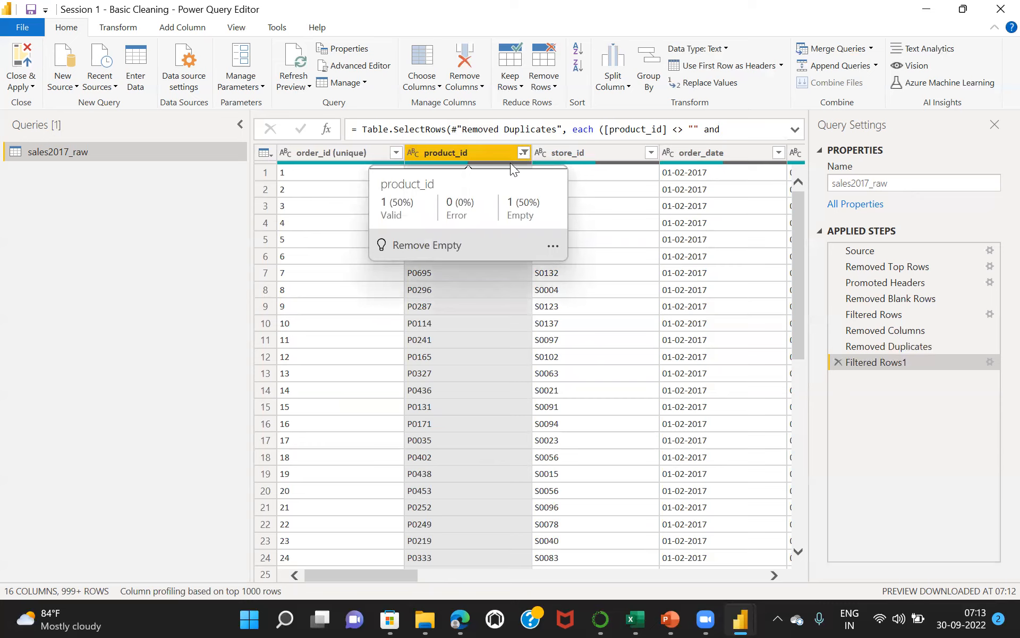
{"action": "left_click", "coordinate": [643, 346]}
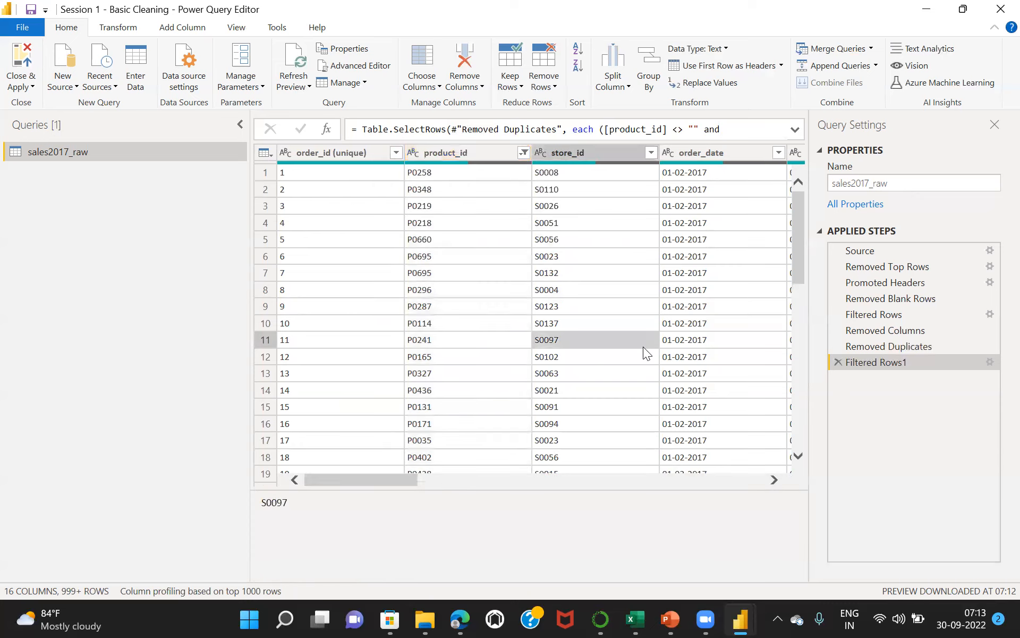
{"action": "left_click", "coordinate": [491, 160]}
{"action": "left_click", "coordinate": [350, 604]}
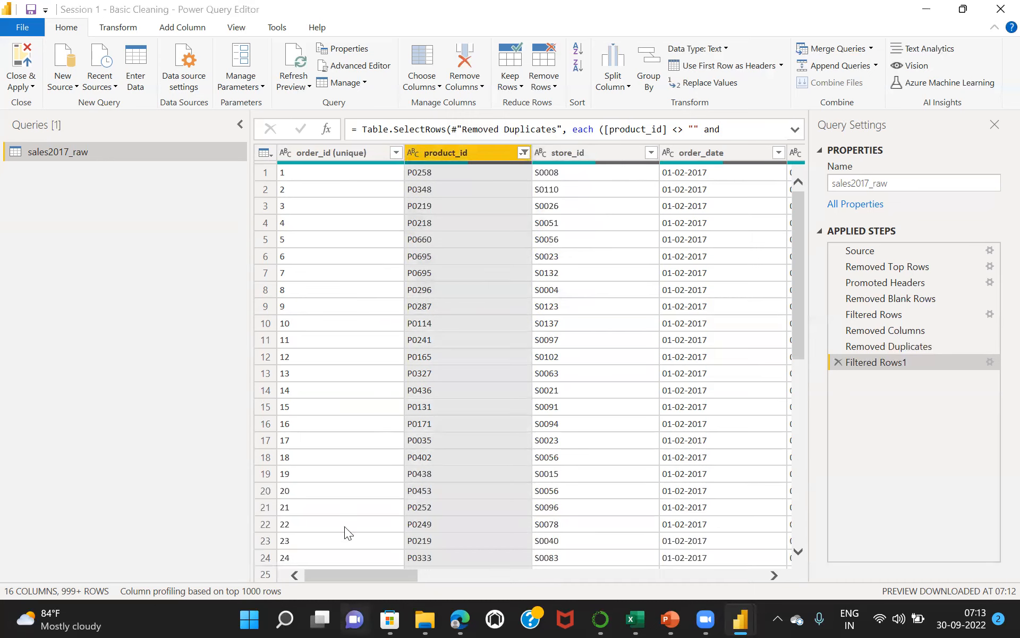
{"action": "left_click_drag", "start_coordinate": [345, 575], "coordinate": [287, 491]}
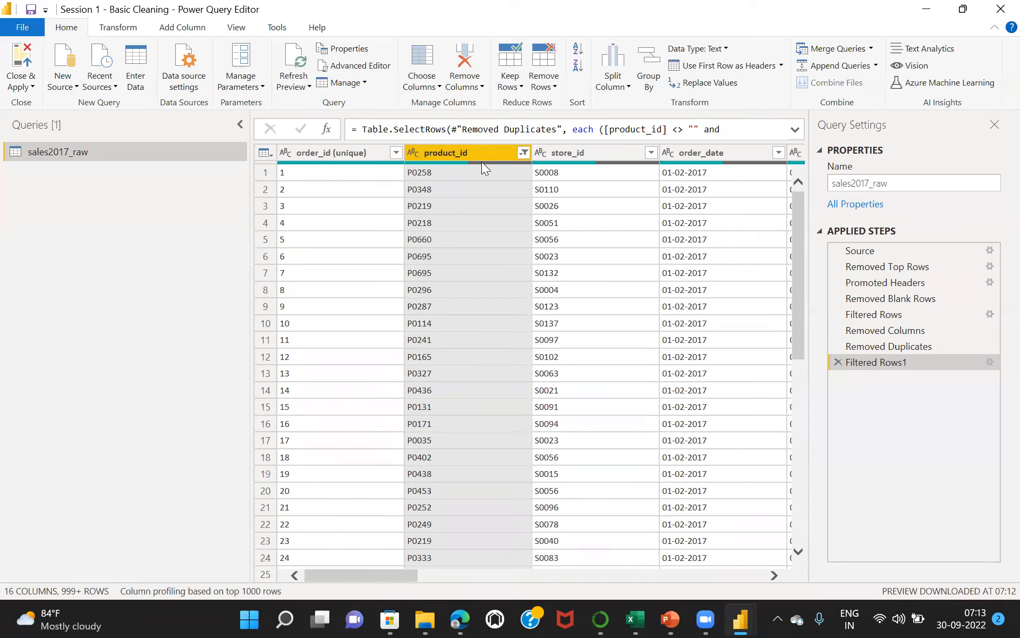
{"action": "mouse_move", "coordinate": [482, 162]}
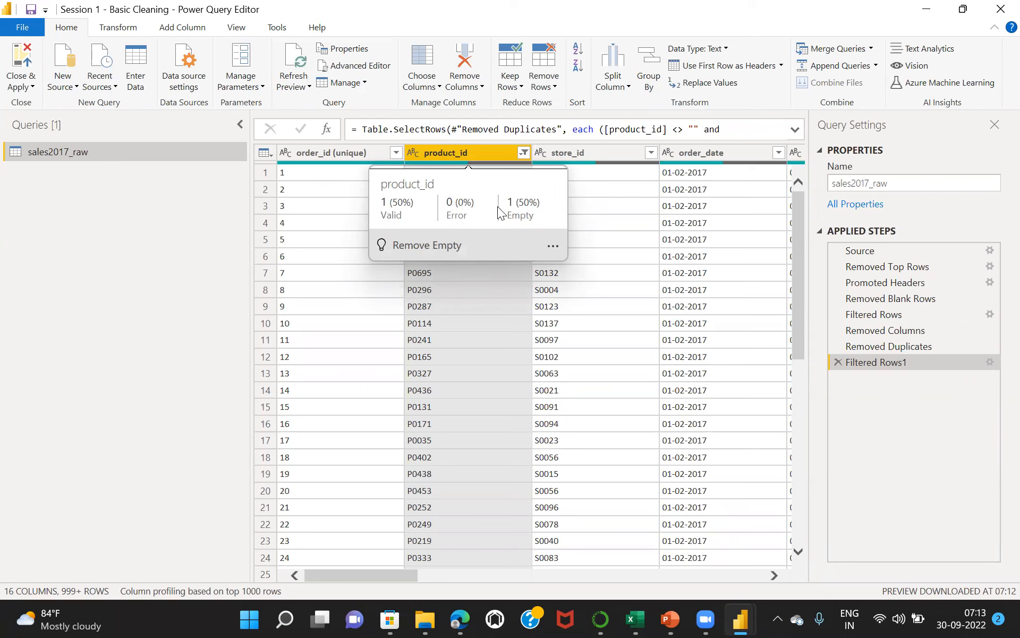
{"action": "left_click", "coordinate": [496, 307]}
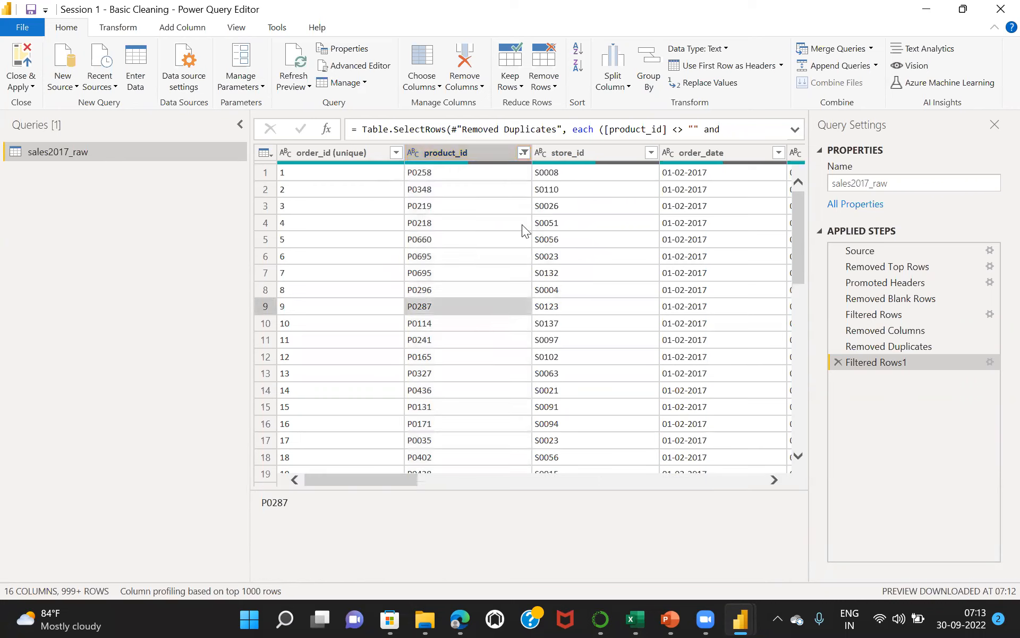
{"action": "left_click", "coordinate": [523, 152]}
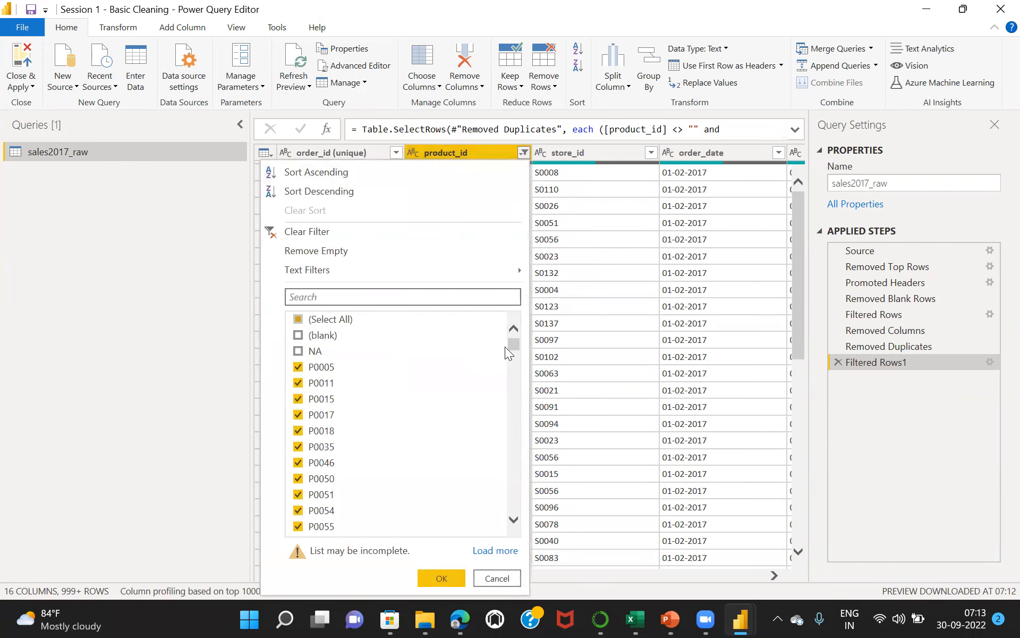
{"action": "left_click_drag", "start_coordinate": [511, 344], "coordinate": [518, 440]}
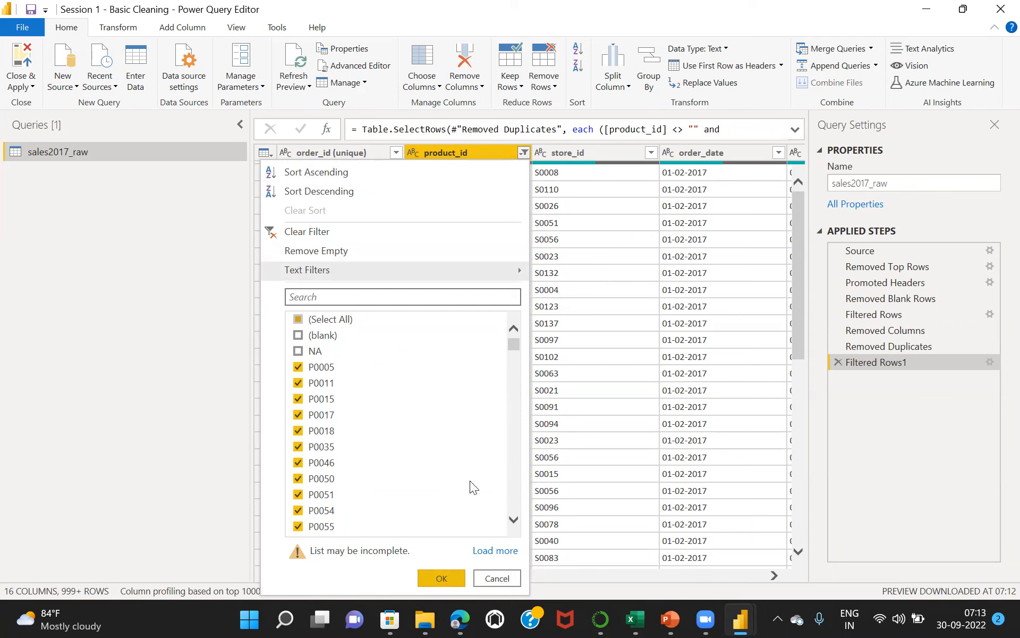
{"action": "left_click", "coordinate": [440, 575]}
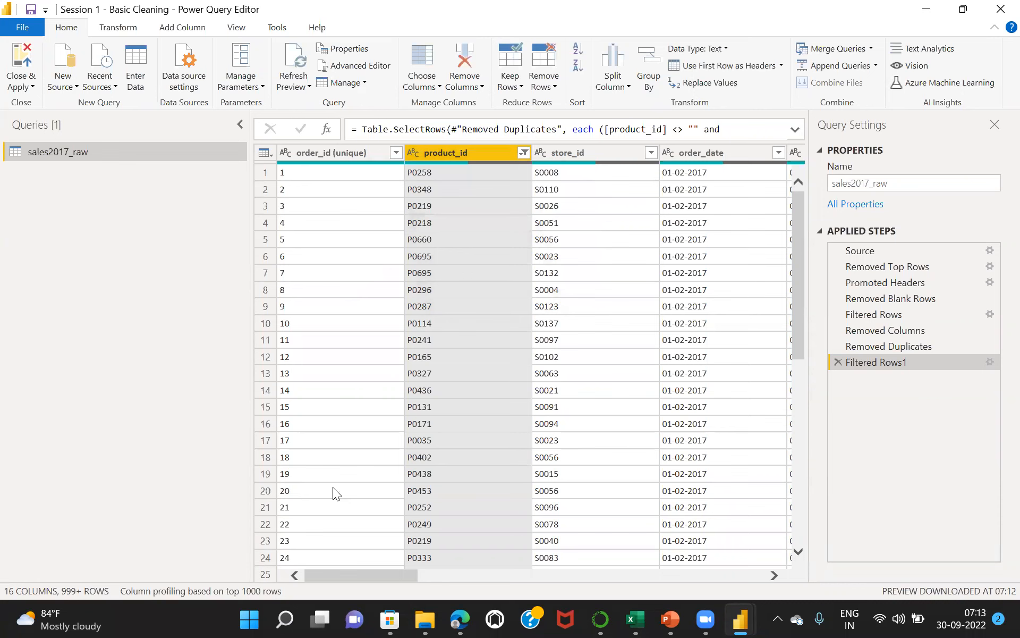
Check the quality statistics of delivery_date_format1 and delete the Filtered Rows1 step from the query
{"action": "scroll", "coordinate": [332, 486], "scroll_direction": "right", "scroll_amount": 10}
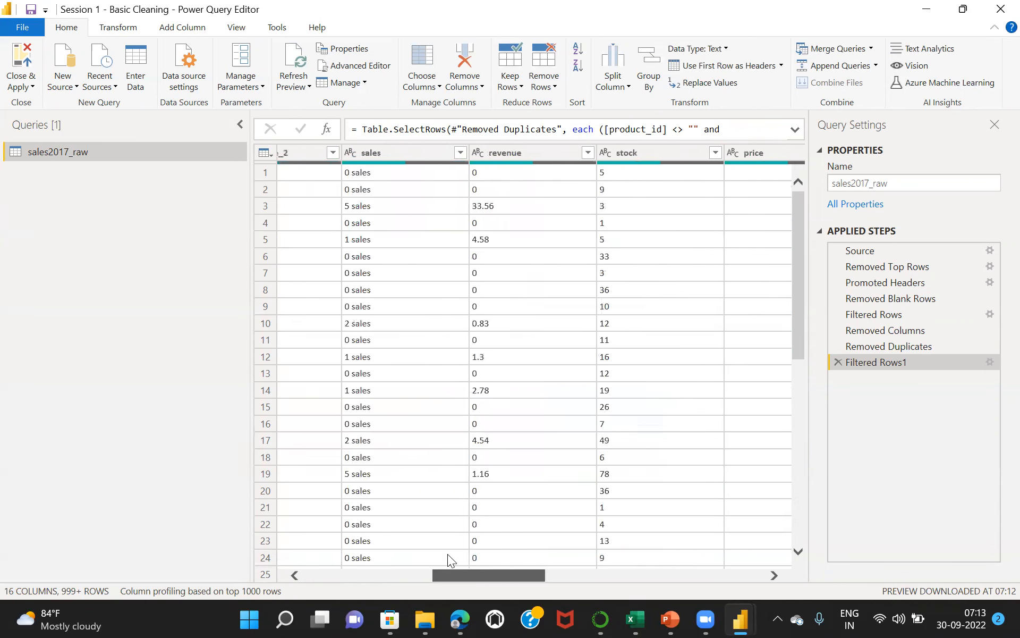
{"action": "scroll", "coordinate": [626, 512], "scroll_direction": "right", "scroll_amount": 3}
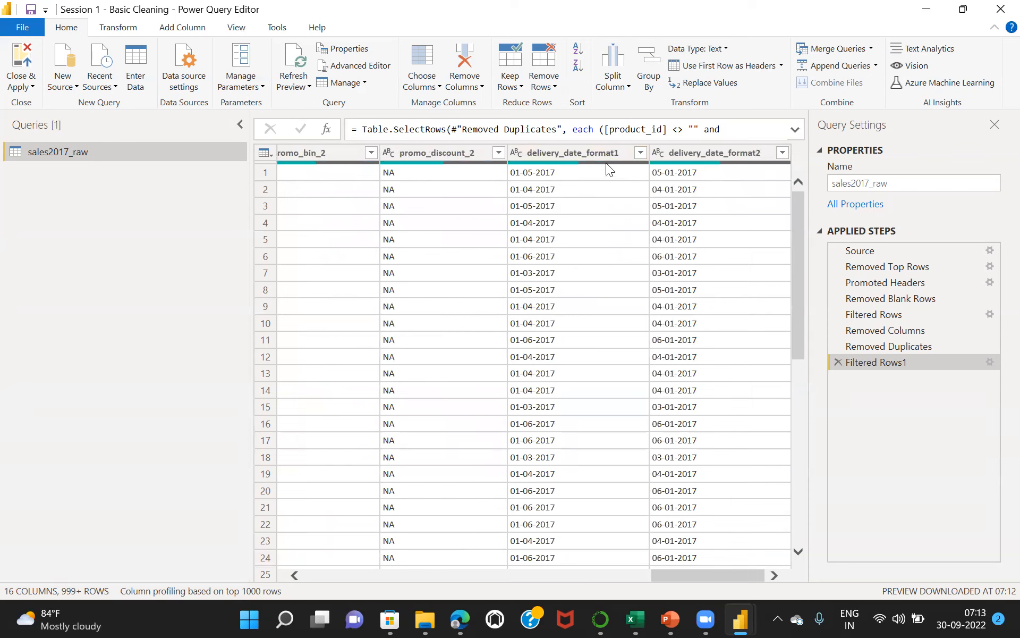
{"action": "mouse_move", "coordinate": [606, 163]}
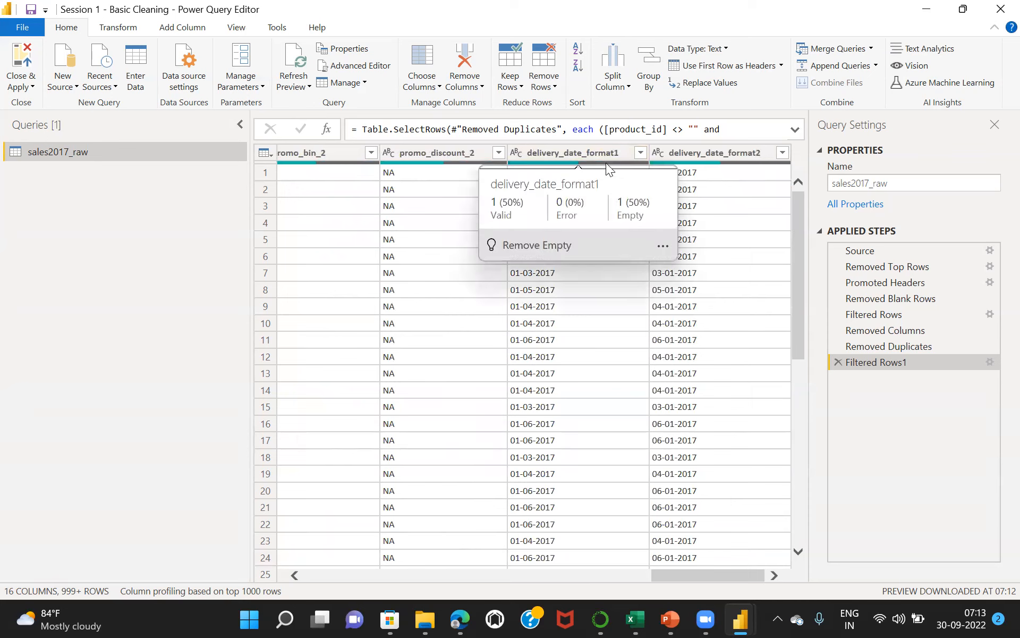
{"action": "left_click", "coordinate": [837, 362]}
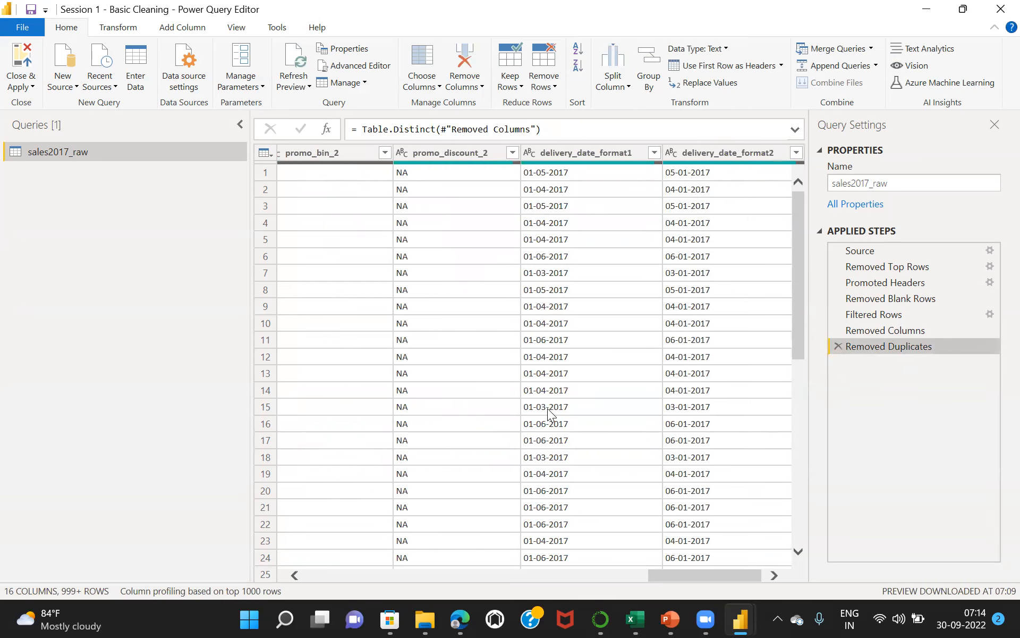
Filter the product_id column to exclude NA values
{"action": "left_click_drag", "start_coordinate": [669, 571], "coordinate": [246, 538]}
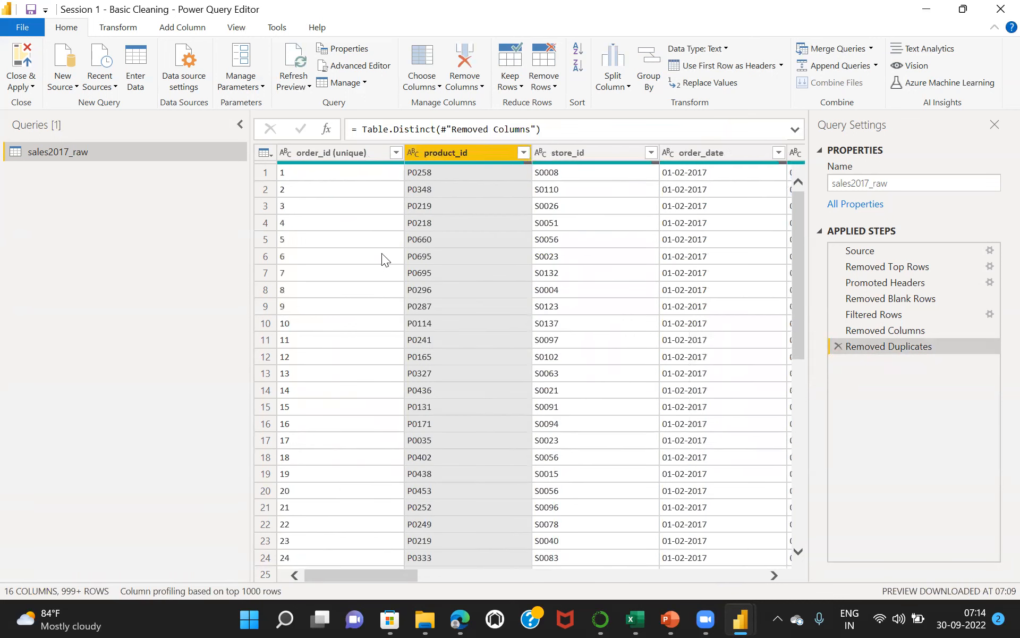
{"action": "left_click", "coordinate": [524, 153]}
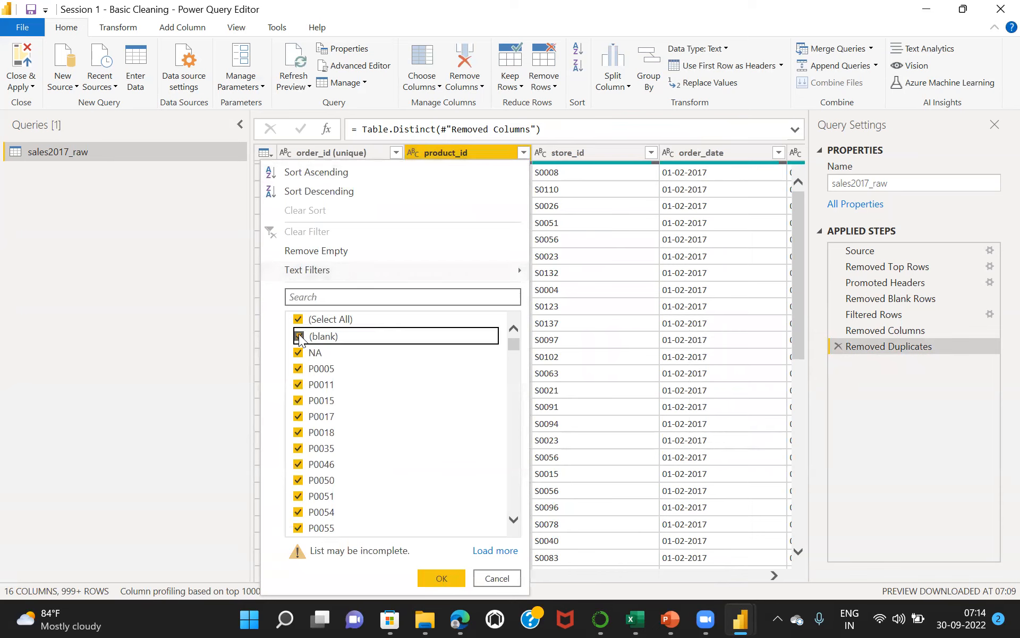
{"action": "left_click", "coordinate": [298, 351]}
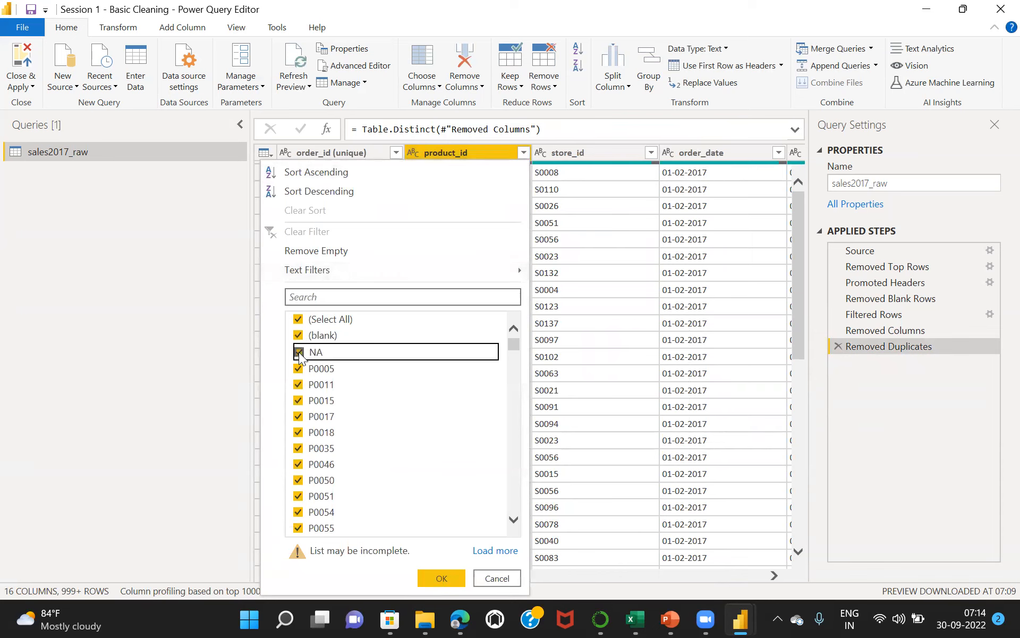
{"action": "left_click", "coordinate": [430, 577]}
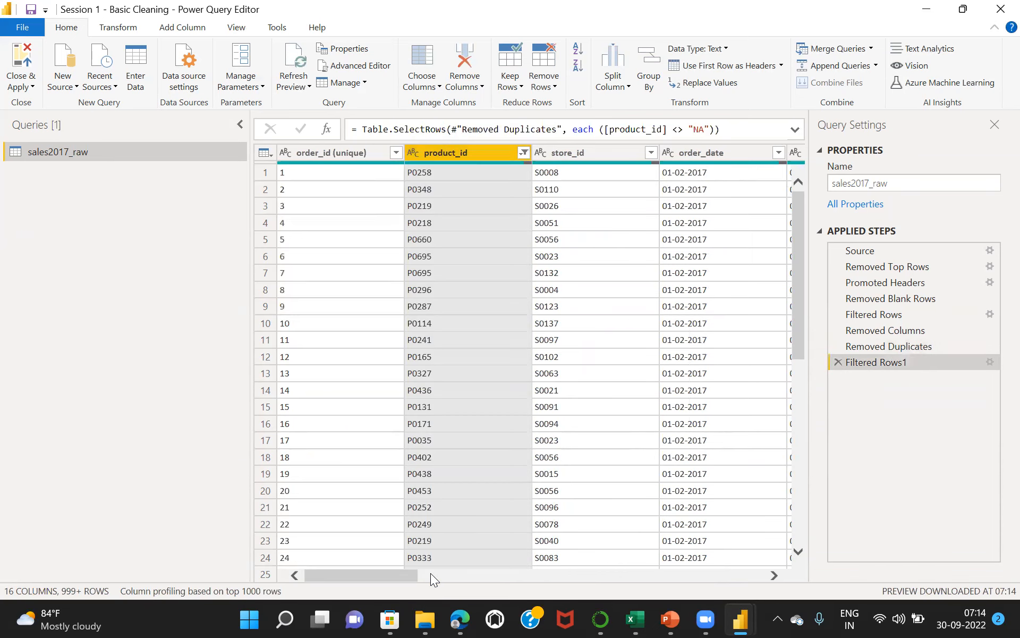
Exclude blank values from the product_id filter as well and recheck the selections in its filter list
{"action": "left_click", "coordinate": [524, 153]}
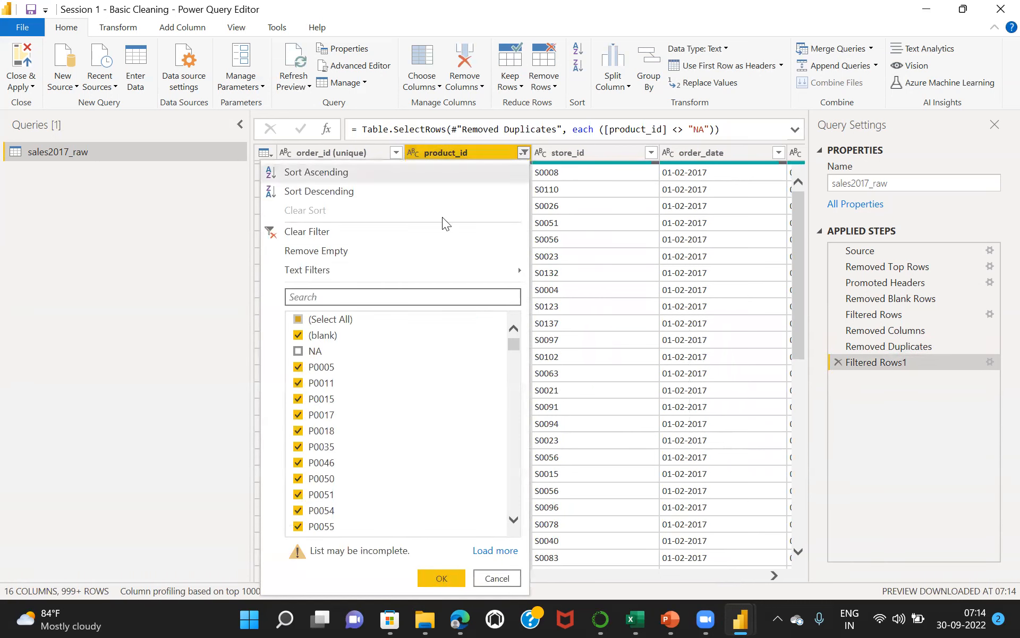
{"action": "left_click", "coordinate": [299, 336]}
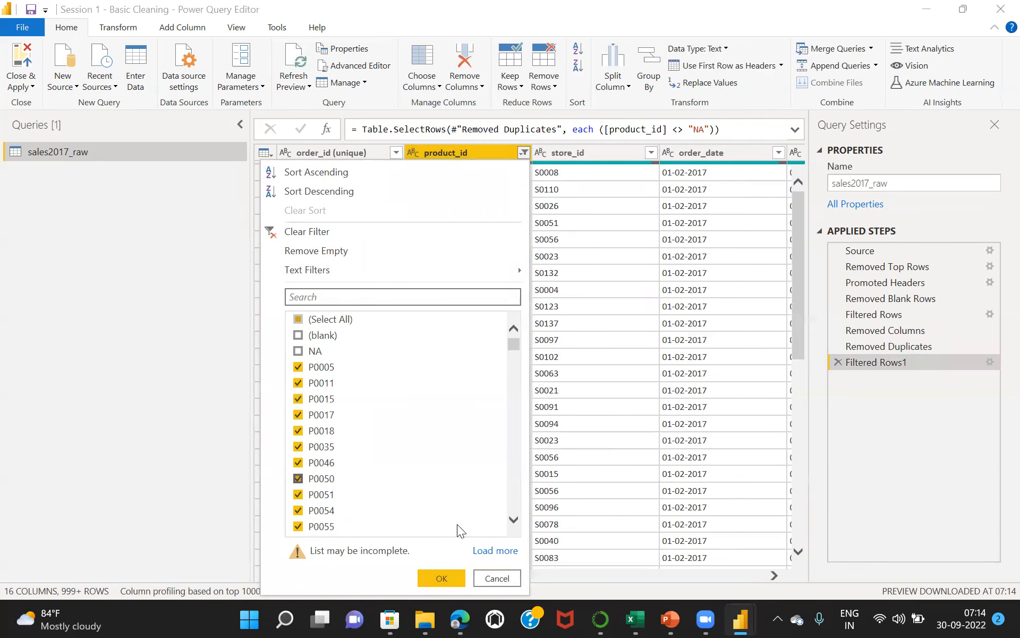
{"action": "left_click", "coordinate": [443, 577]}
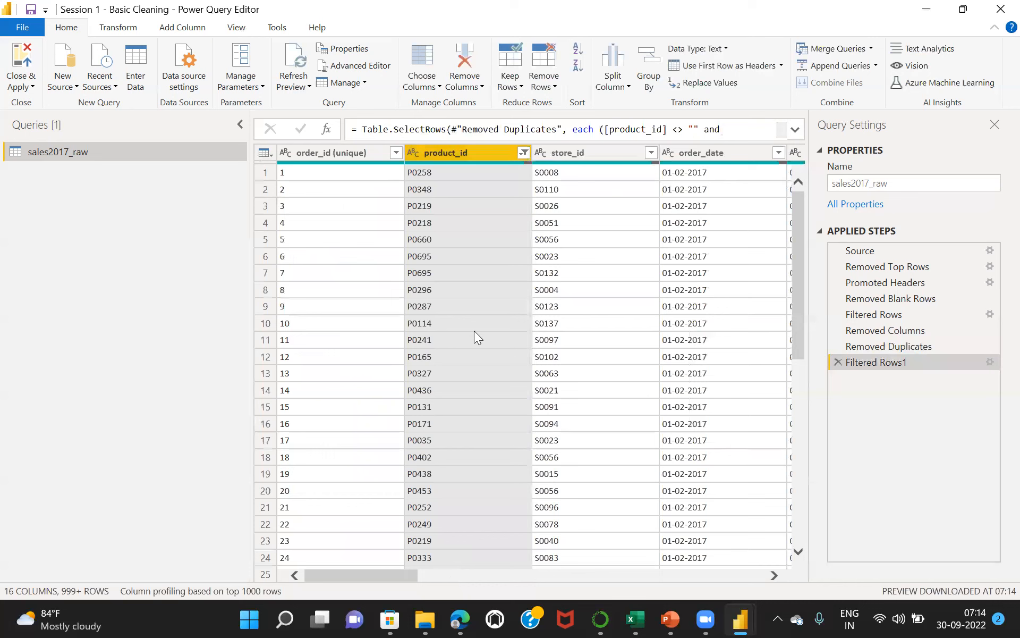
{"action": "left_click", "coordinate": [524, 153]}
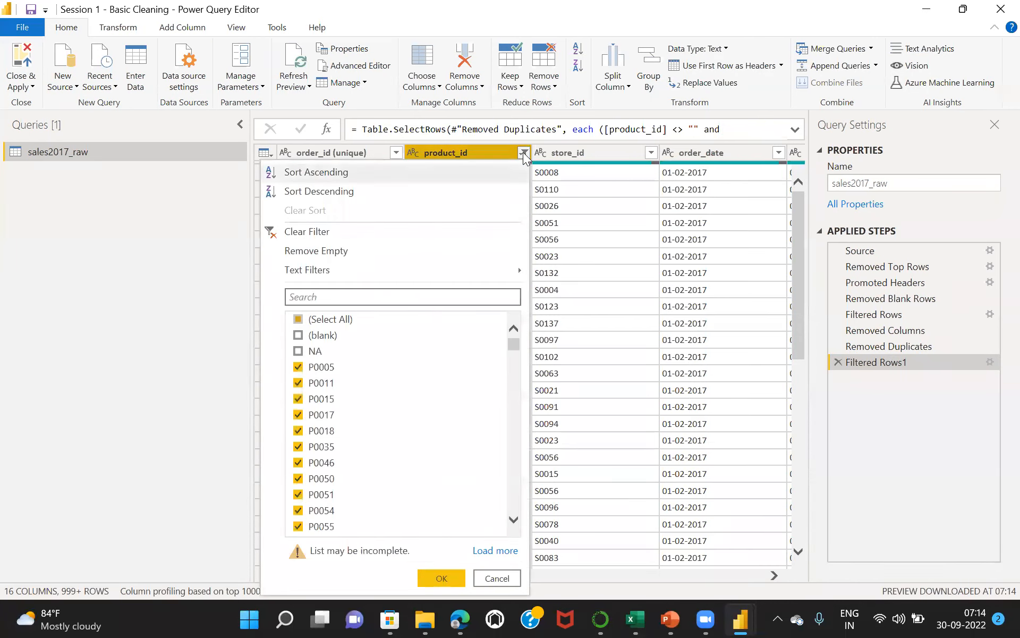
{"action": "left_click", "coordinate": [441, 578]}
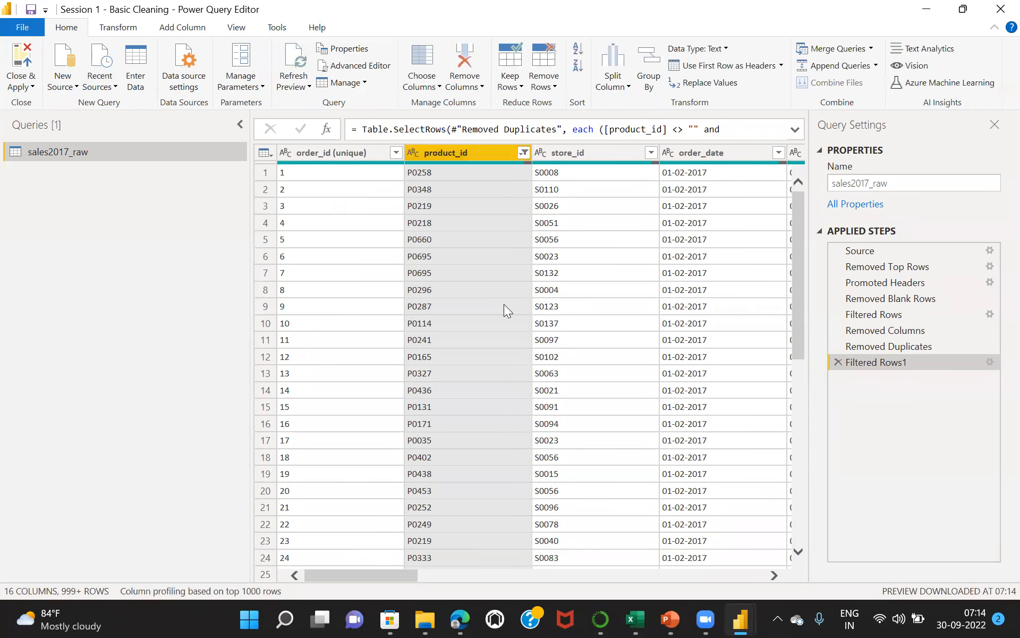
Check the quality statistics of the product_id column and delete the Filtered Rows1 step from the query
{"action": "left_click", "coordinate": [575, 178]}
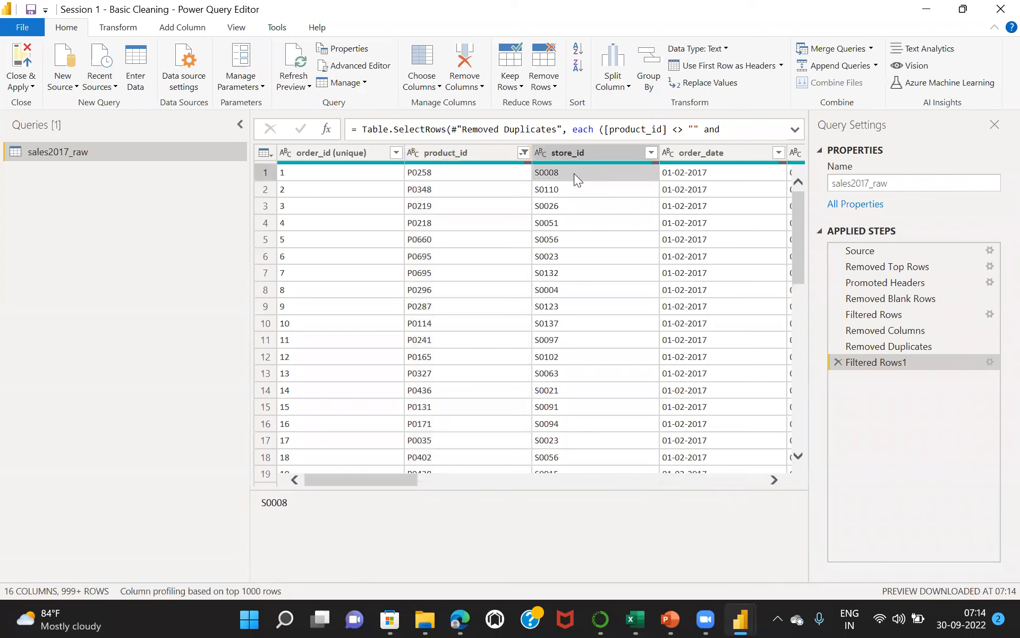
{"action": "left_click", "coordinate": [484, 170]}
{"action": "mouse_move", "coordinate": [497, 163]}
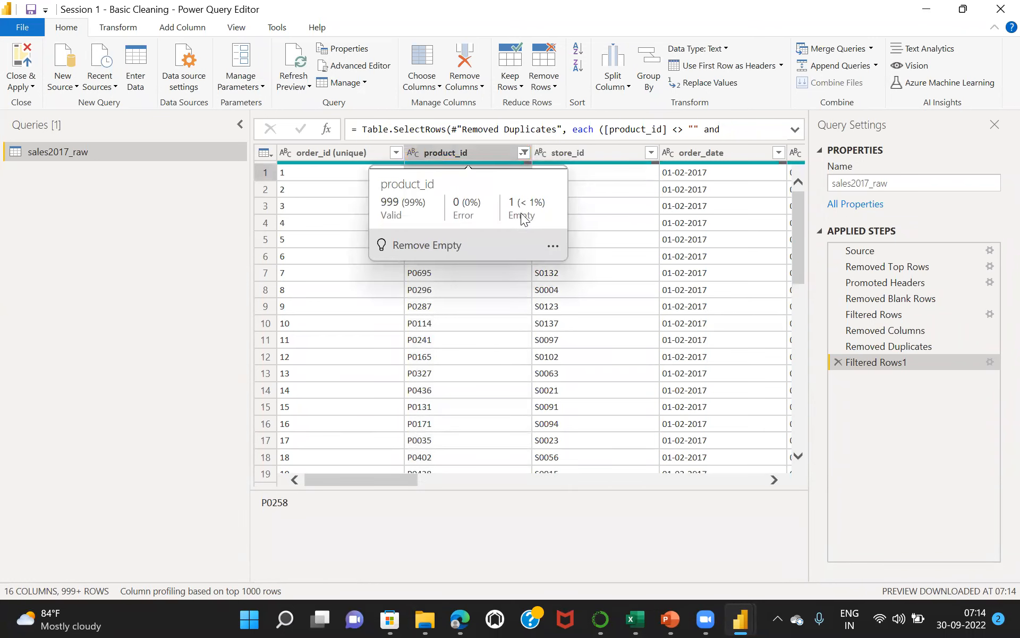
{"action": "left_click", "coordinate": [837, 362]}
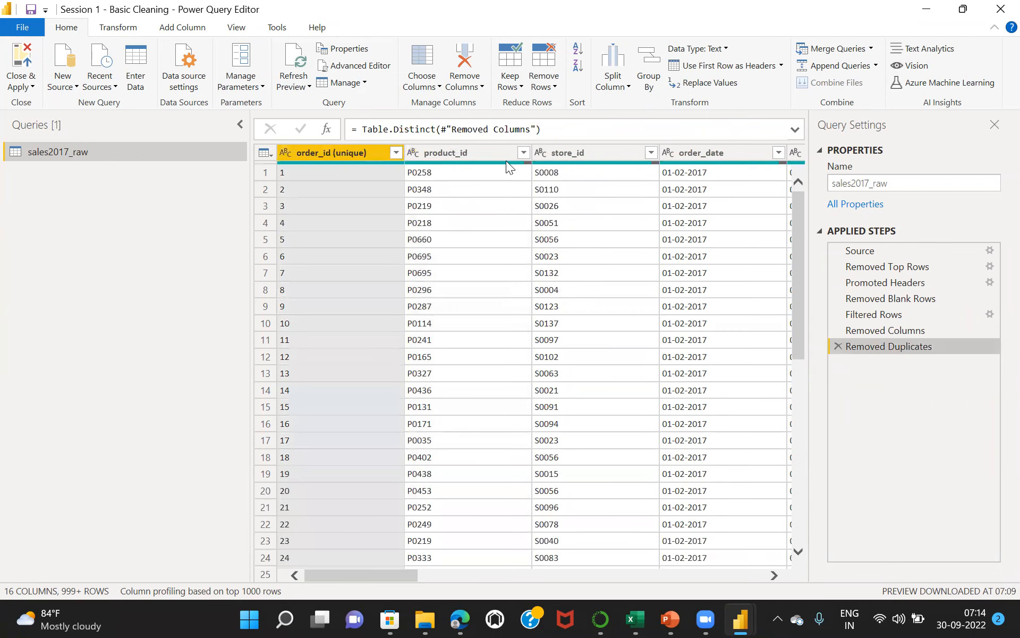
Filter the product_id column to exclude both blank and NA values in a single filter
{"action": "left_click", "coordinate": [523, 153]}
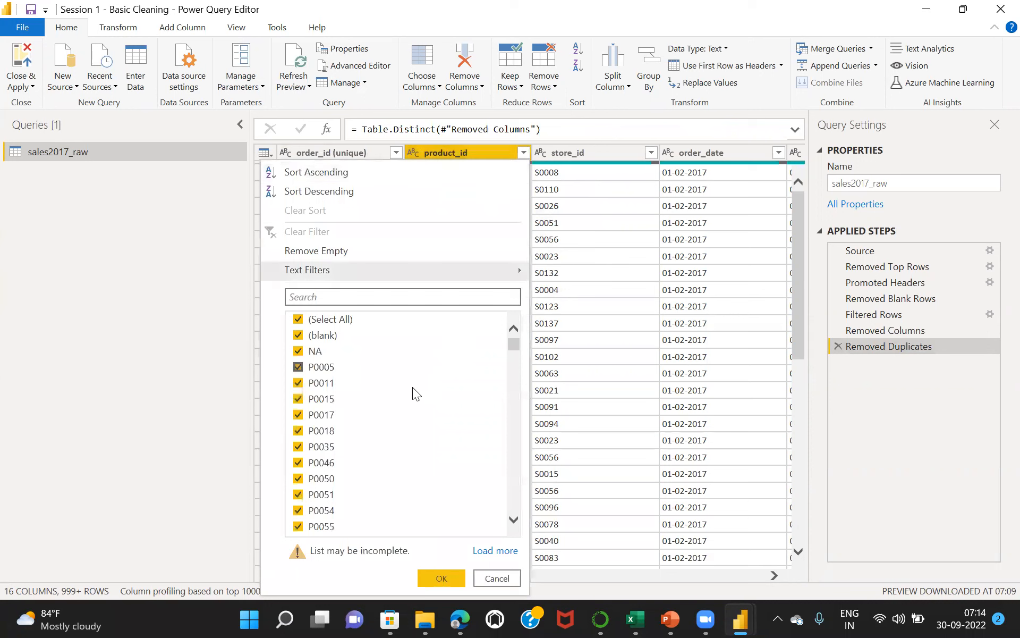
{"action": "left_click", "coordinate": [298, 336]}
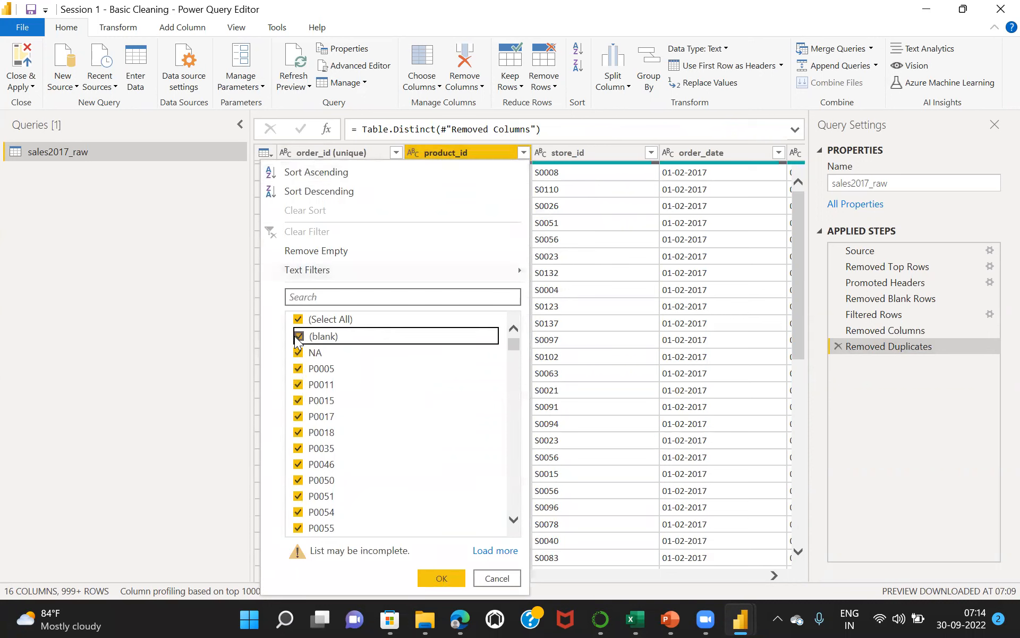
{"action": "left_click", "coordinate": [298, 352]}
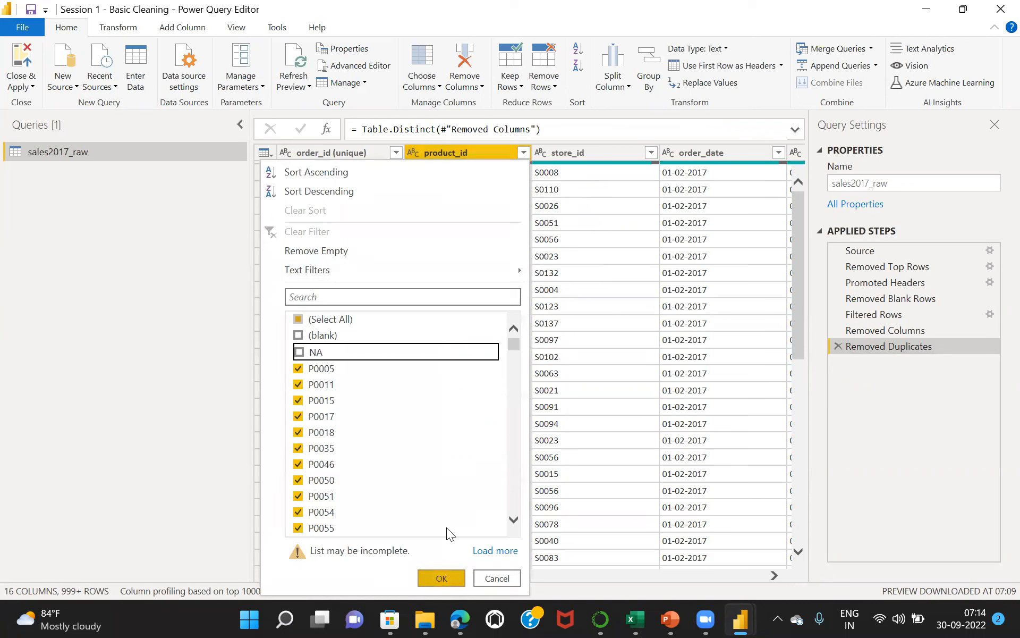
{"action": "key", "text": "Return"}
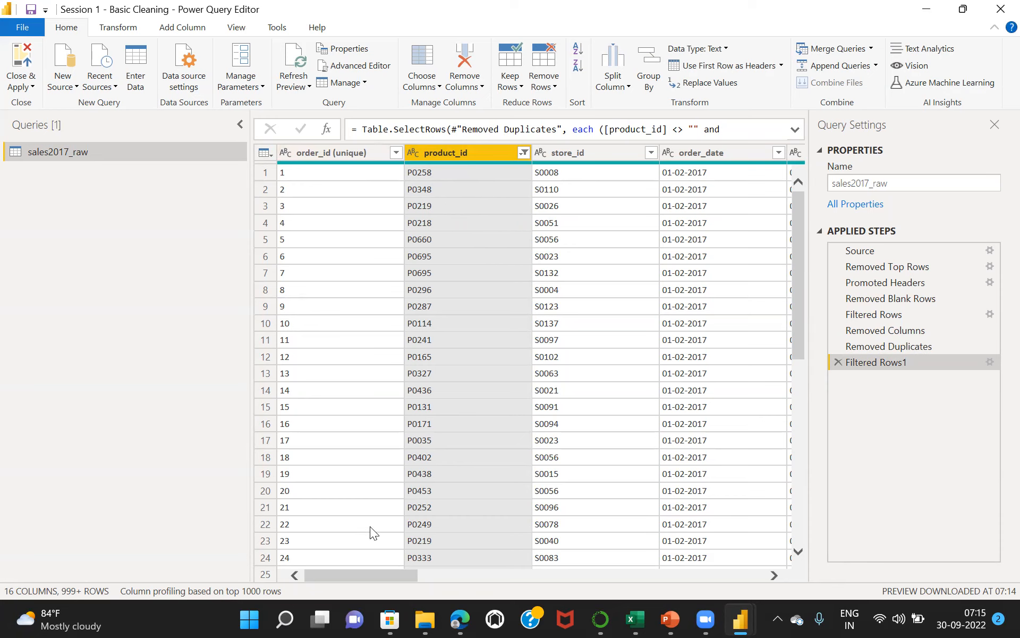
Check the quality statistics of promo_bin_1 and the values listed in the promo_bin_2 filter
{"action": "left_click_drag", "start_coordinate": [372, 570], "coordinate": [620, 543]}
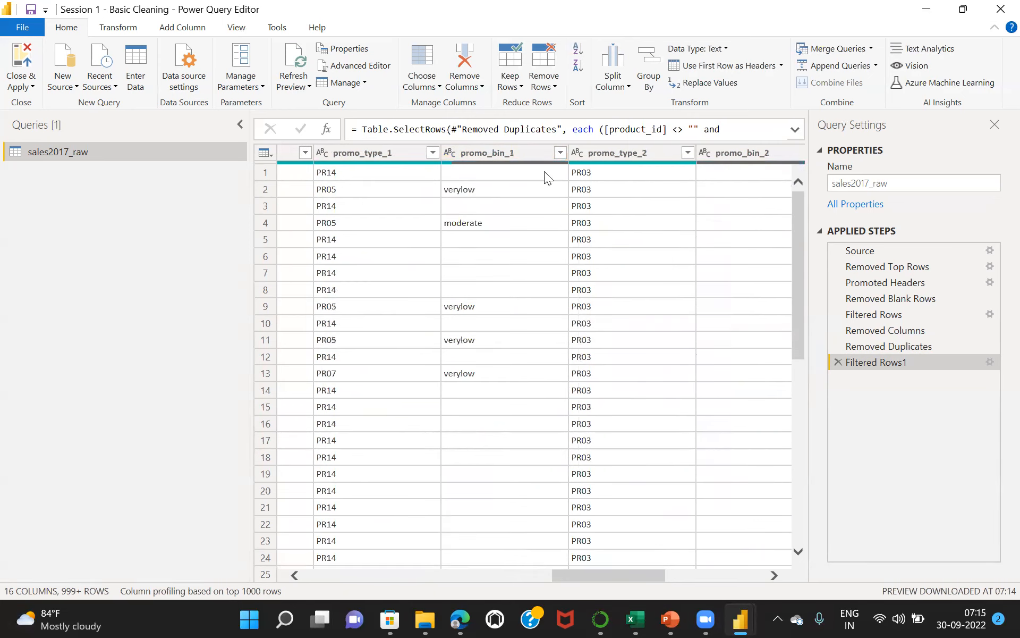
{"action": "mouse_move", "coordinate": [541, 162]}
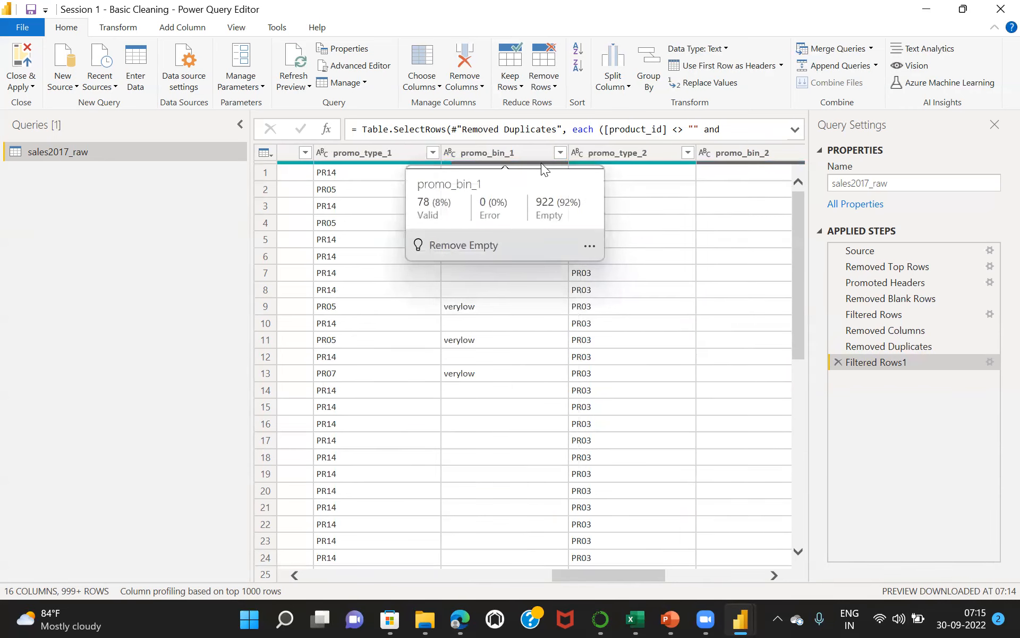
{"action": "left_click_drag", "start_coordinate": [623, 573], "coordinate": [682, 565]}
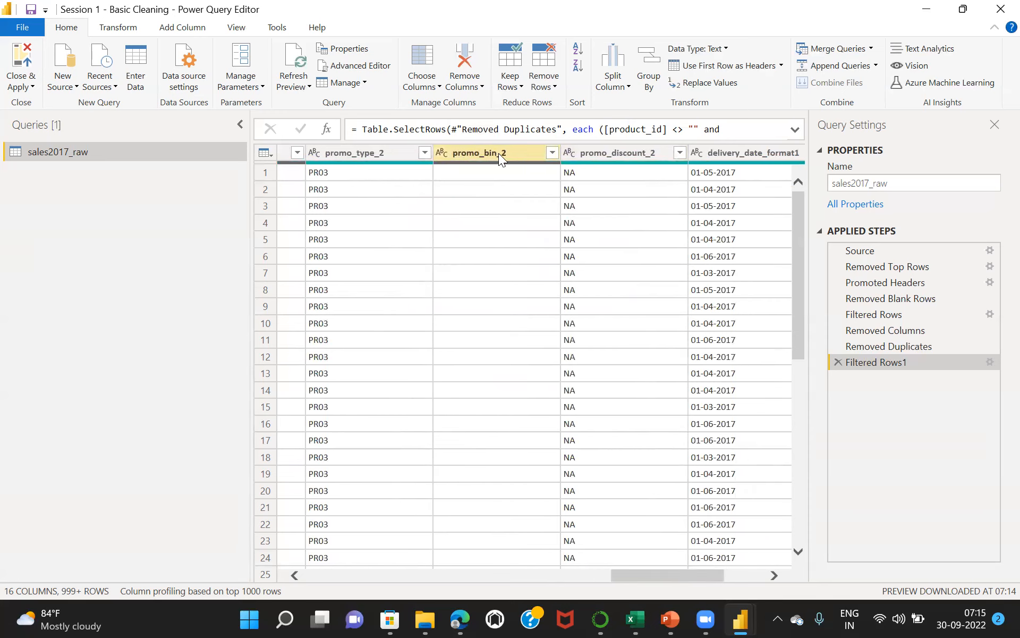
{"action": "left_click", "coordinate": [553, 154]}
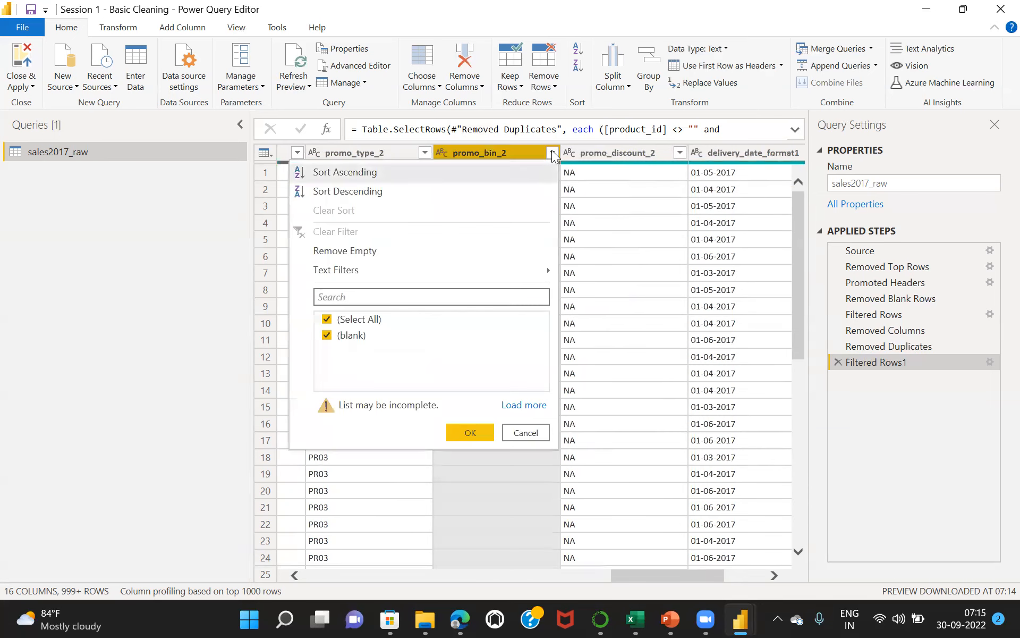
{"action": "left_click", "coordinate": [526, 433]}
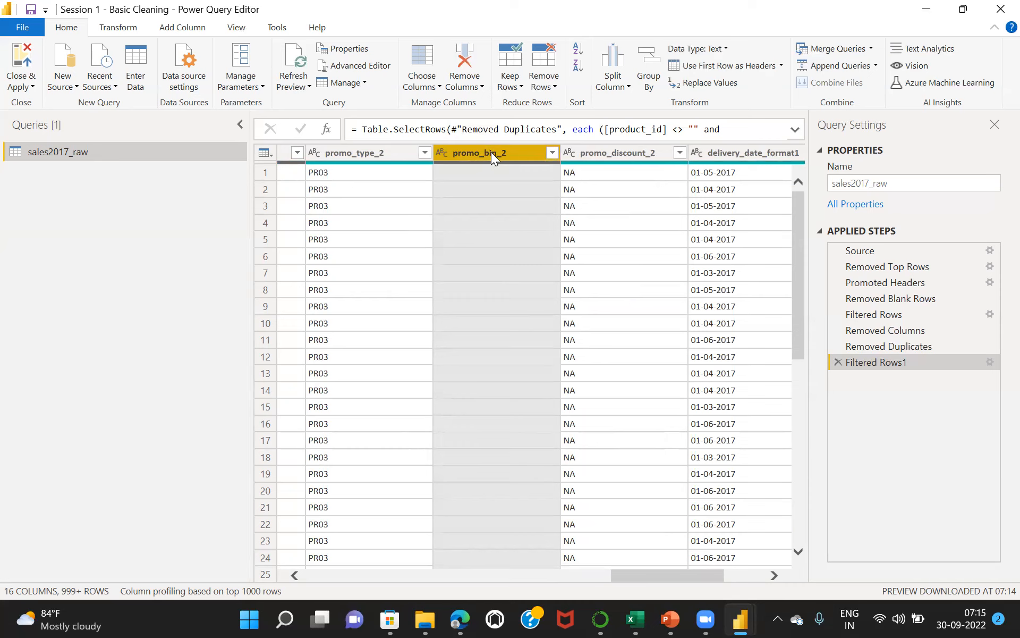
Remove the promo_bin_2 column from the query
{"action": "left_click", "coordinate": [482, 89]}
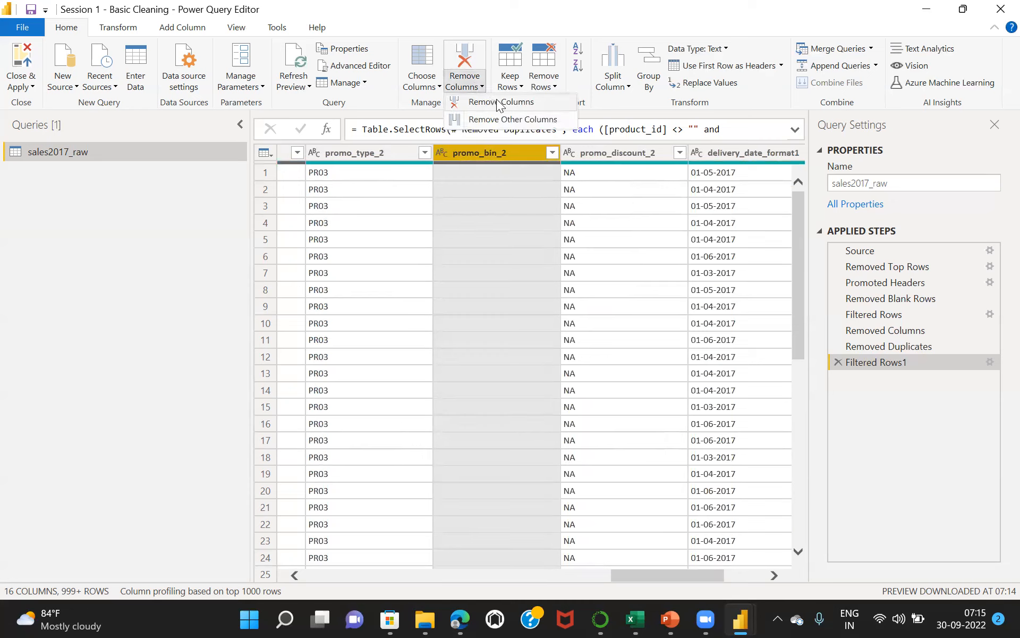
{"action": "left_click", "coordinate": [494, 152]}
{"action": "right_click", "coordinate": [494, 153]}
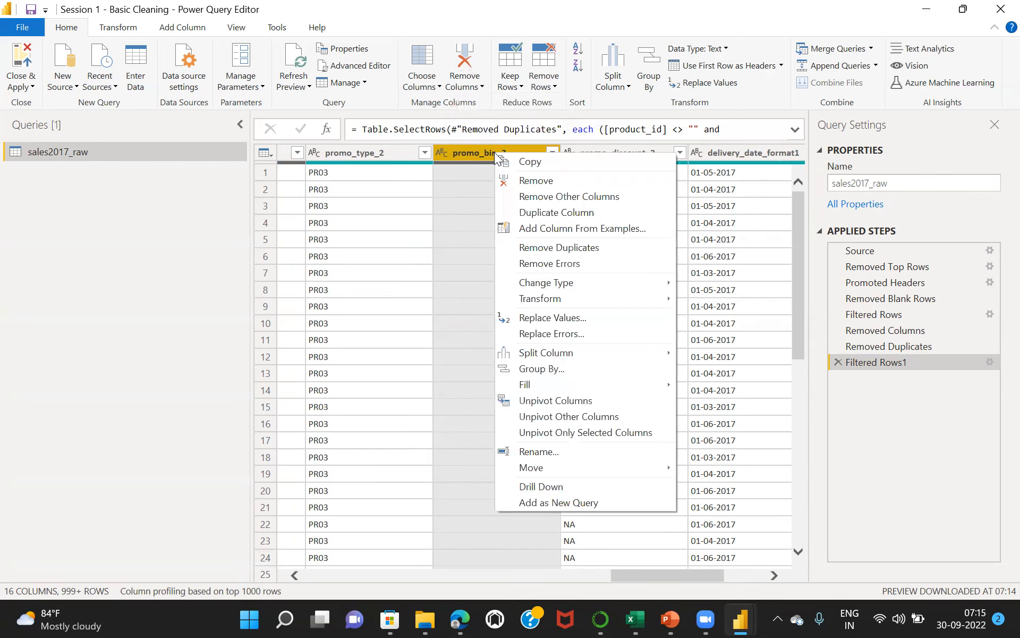
{"action": "left_click", "coordinate": [529, 180]}
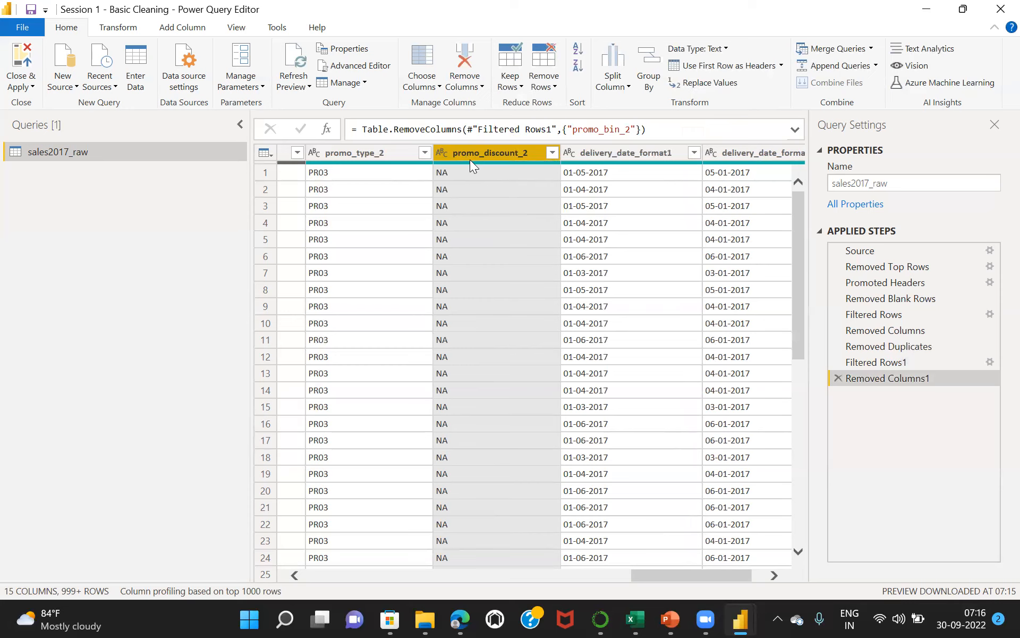
Check the values listed in the promo_discount_2 filter and remove that column from the query
{"action": "left_click", "coordinate": [552, 153]}
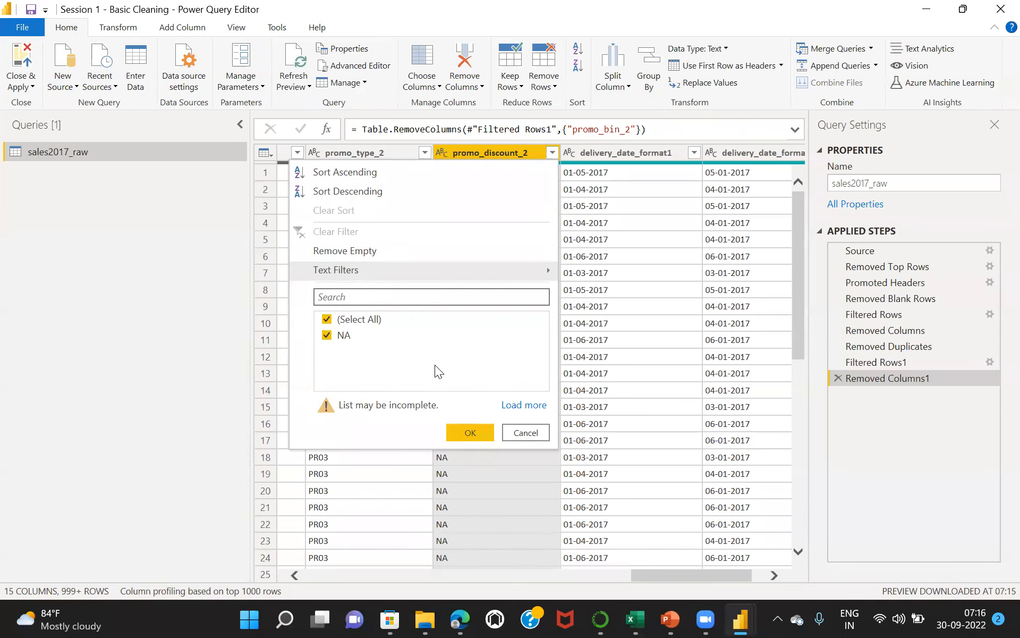
{"action": "left_click", "coordinate": [519, 436]}
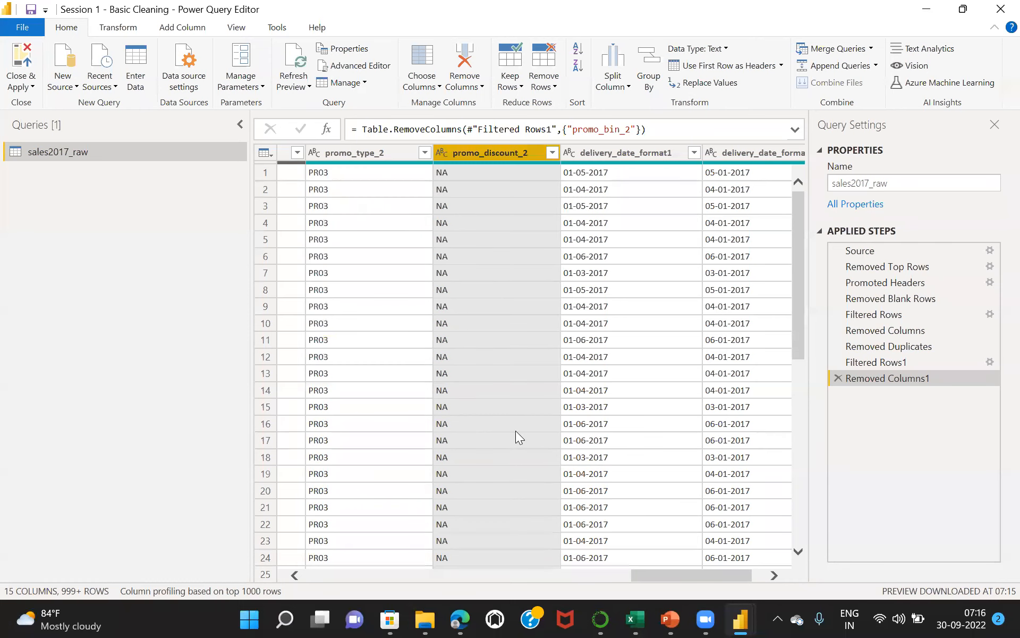
{"action": "right_click", "coordinate": [456, 151]}
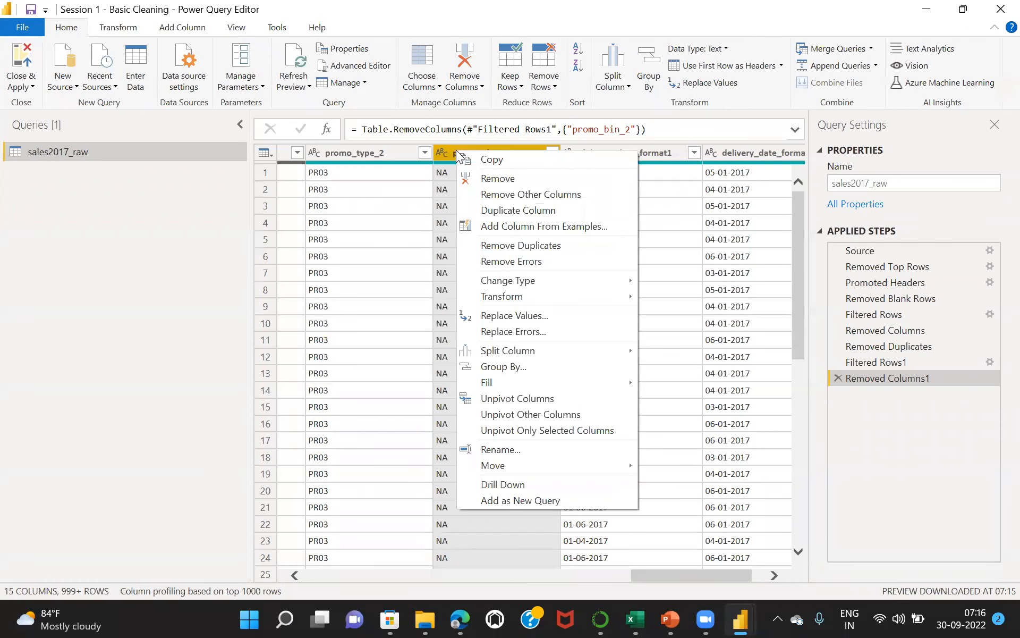
{"action": "left_click", "coordinate": [498, 178]}
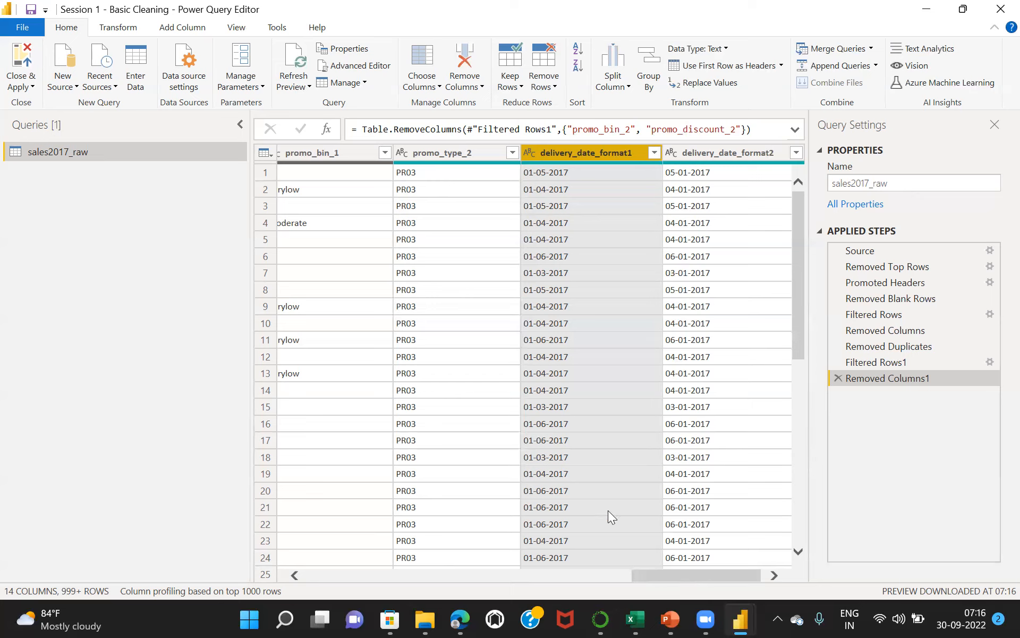
Close the query editor with the changes applied and expand the sales2017_raw table's fields in the report
{"action": "left_click_drag", "start_coordinate": [685, 575], "coordinate": [284, 539]}
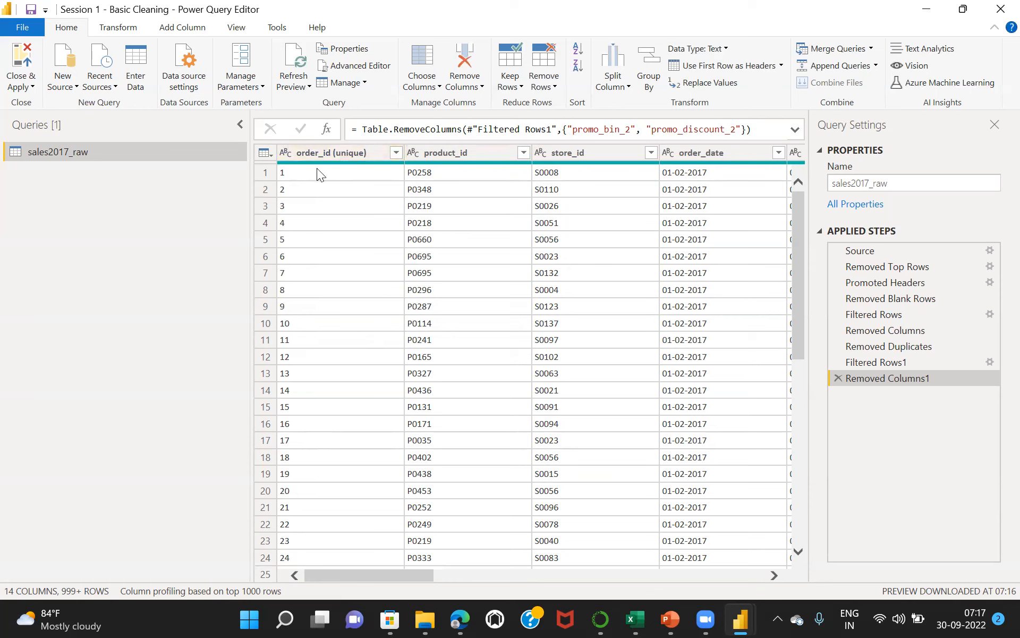
{"action": "left_click", "coordinate": [18, 74]}
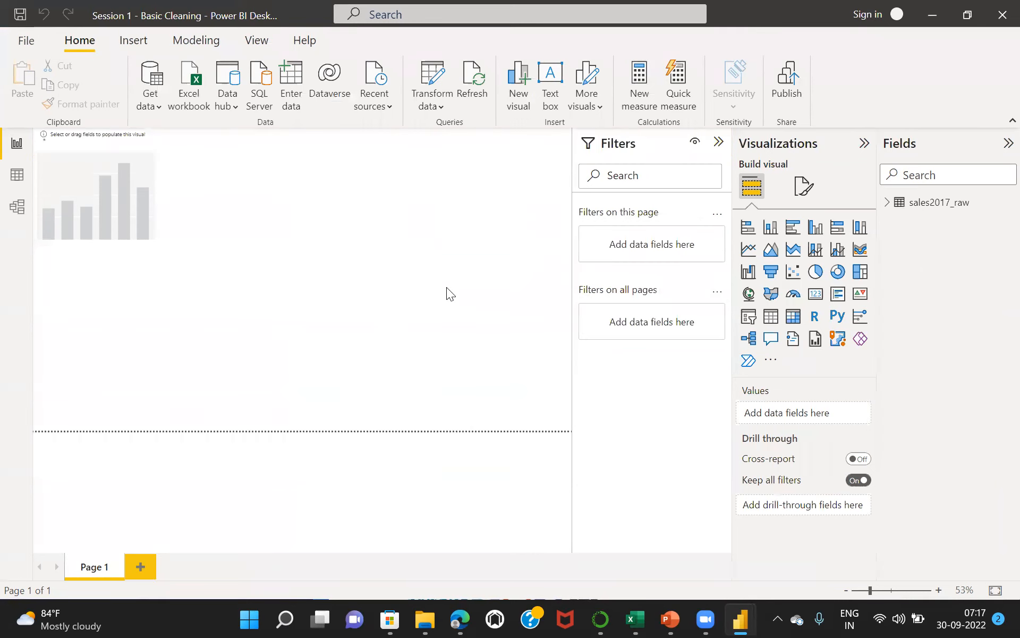
{"action": "left_click", "coordinate": [888, 204]}
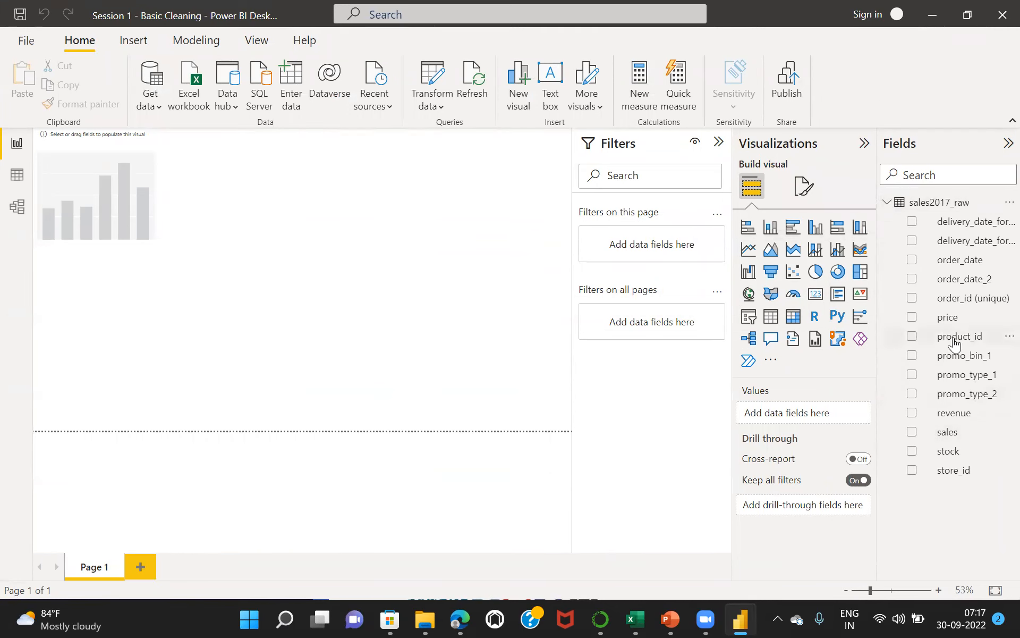
Enlarge the empty stacked column chart and assign order_date to its X-axis and revenue to its Y-axis
{"action": "left_click", "coordinate": [104, 204]}
{"action": "left_click_drag", "start_coordinate": [151, 244], "coordinate": [340, 365]}
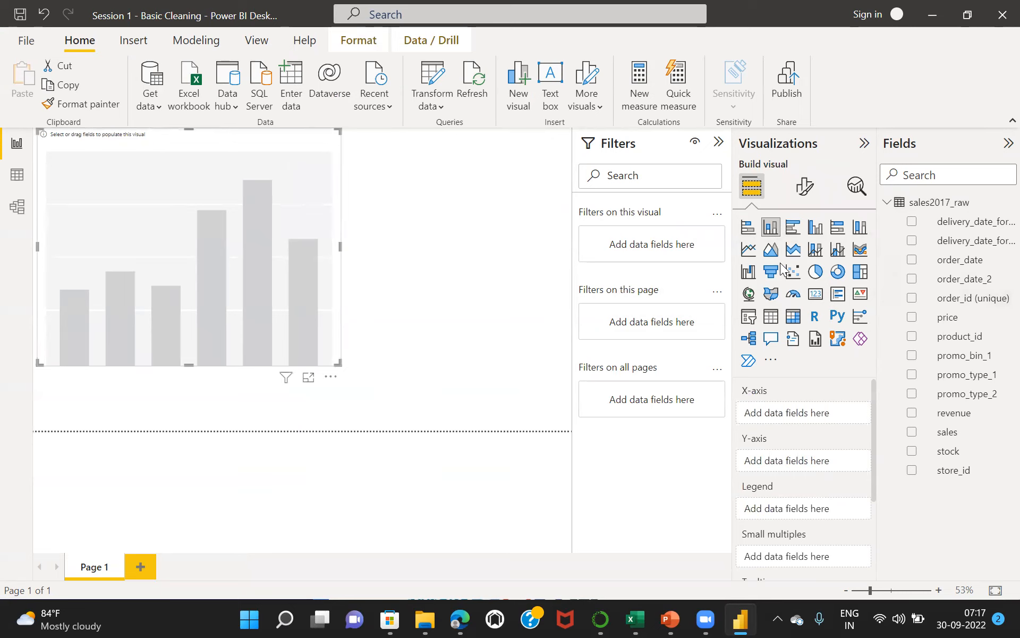
{"action": "left_click", "coordinate": [963, 247]}
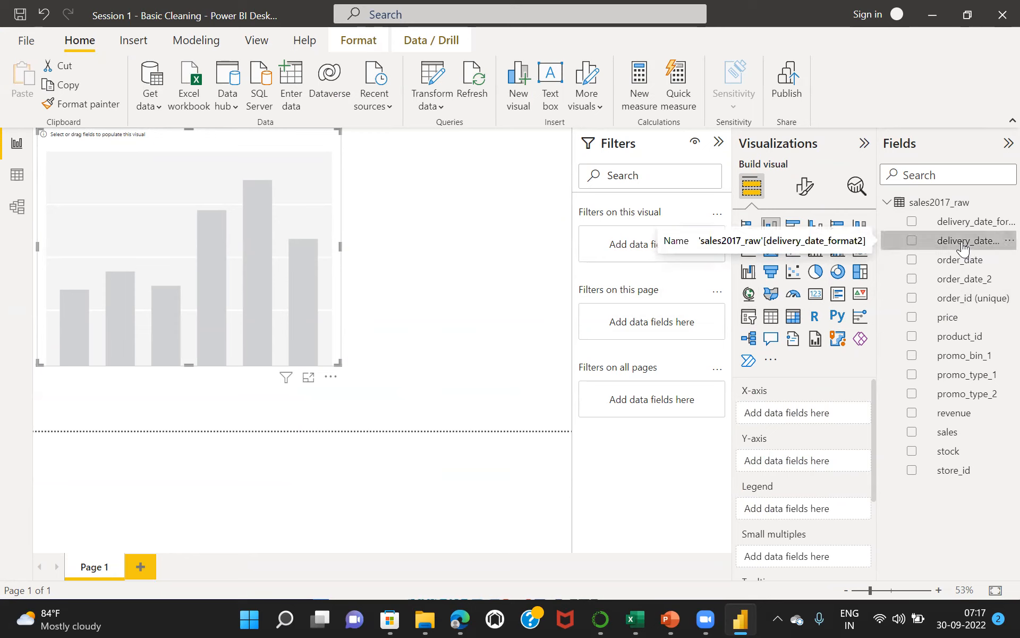
{"action": "left_click_drag", "start_coordinate": [961, 248], "coordinate": [814, 413]}
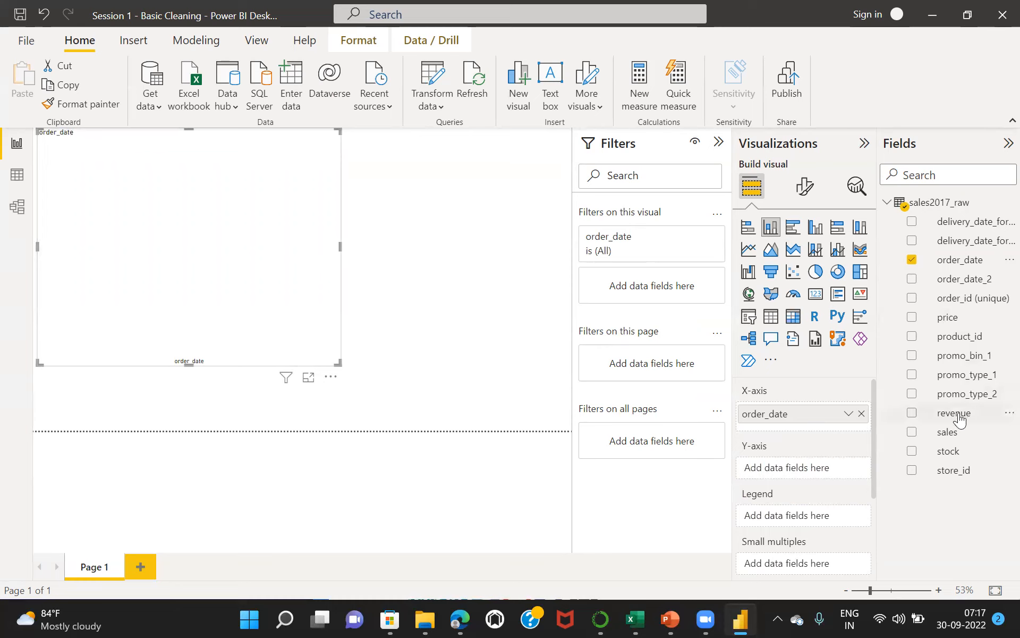
{"action": "left_click_drag", "start_coordinate": [960, 418], "coordinate": [819, 468]}
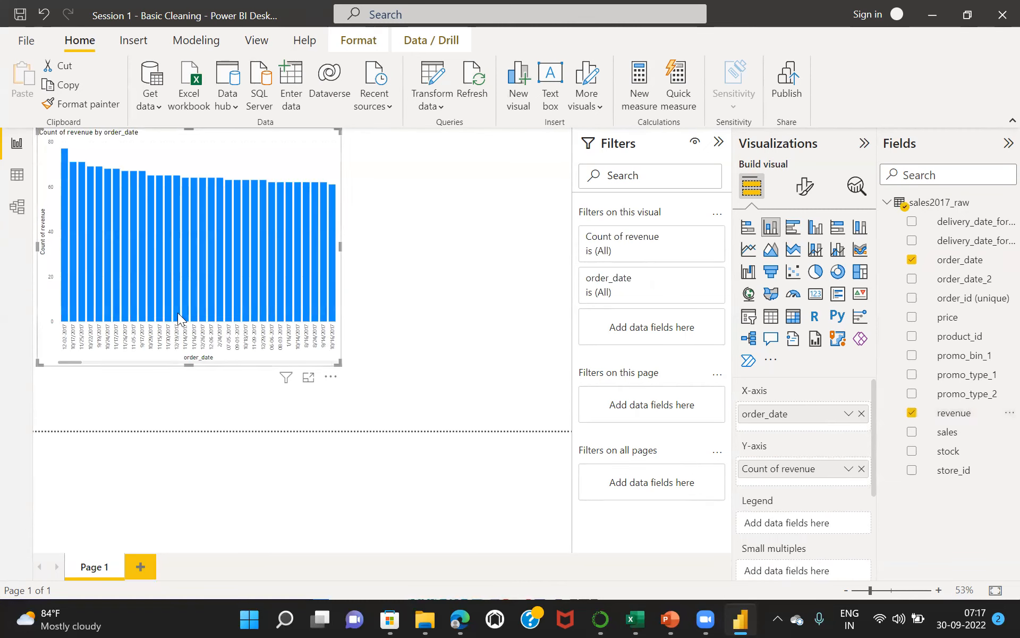
Check the aggregation options of the Y-axis revenue field and enlarge the column chart to show more order dates
{"action": "mouse_move", "coordinate": [64, 239]}
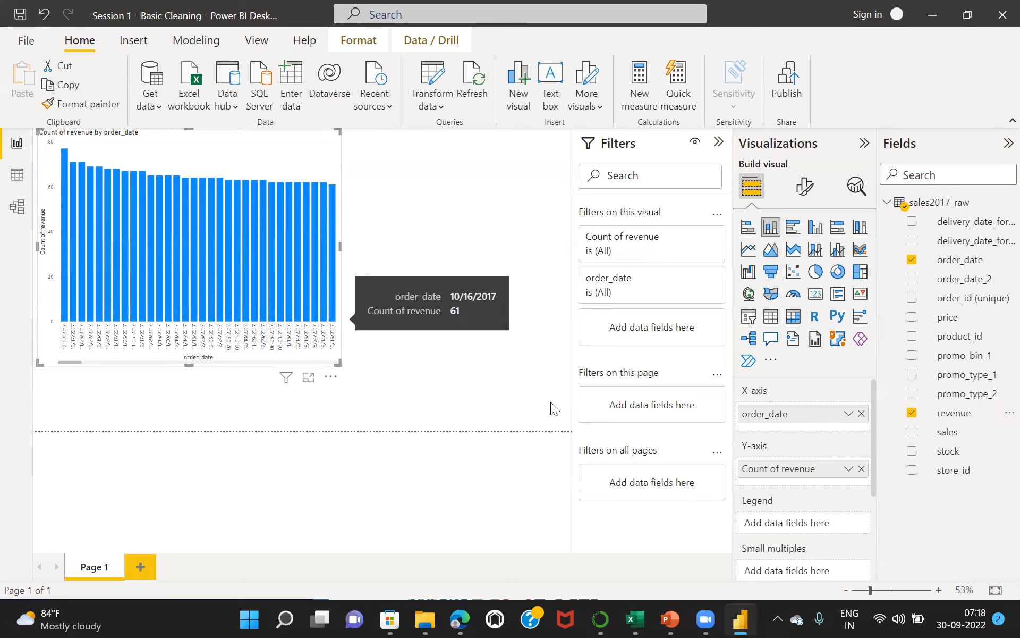
{"action": "left_click", "coordinate": [847, 469]}
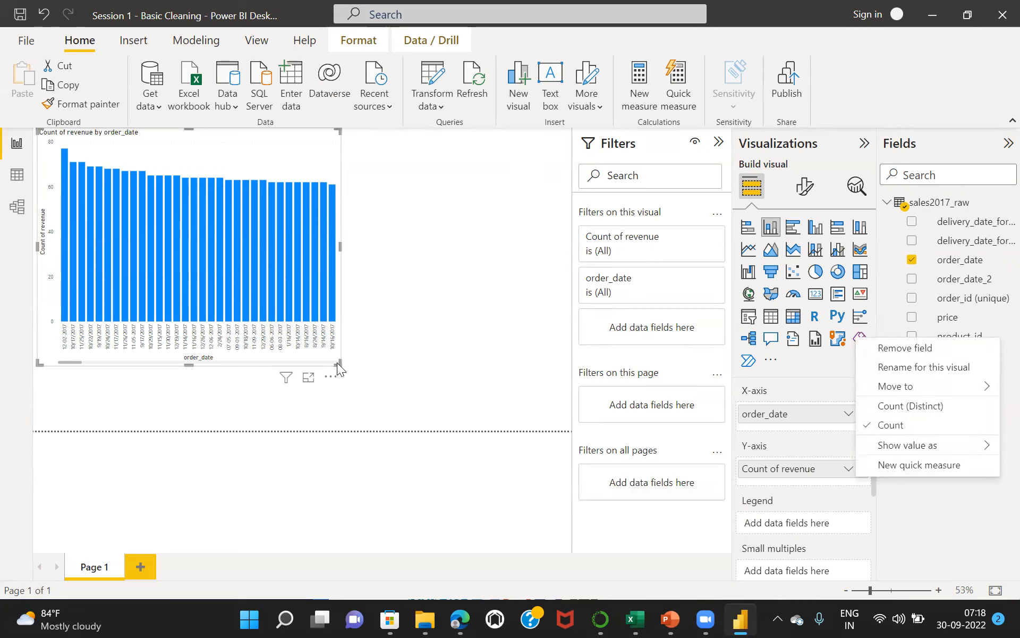
{"action": "left_click", "coordinate": [505, 359]}
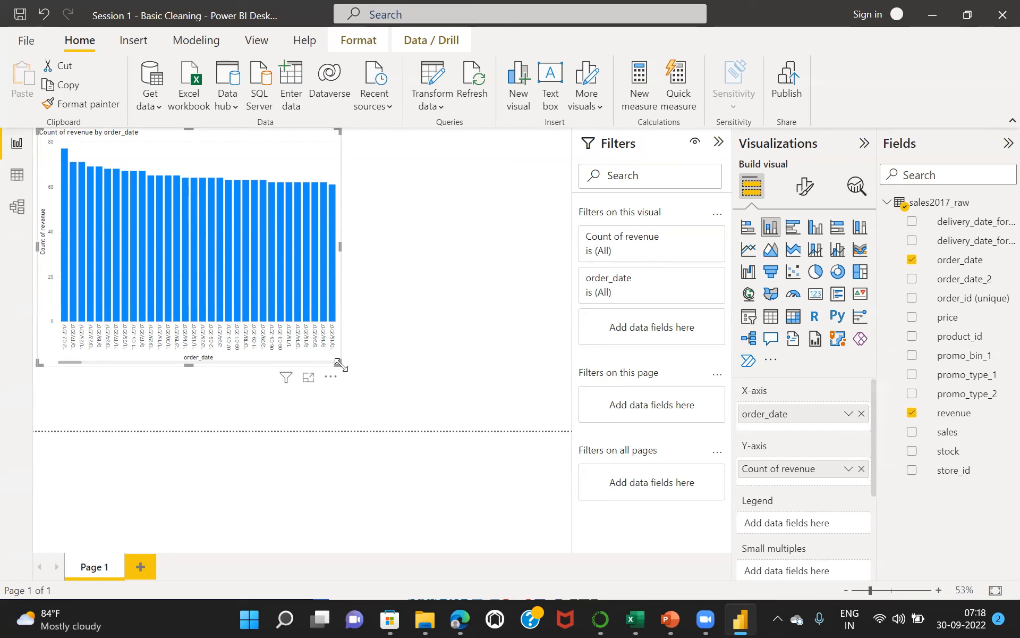
{"action": "left_click_drag", "start_coordinate": [338, 363], "coordinate": [429, 383]}
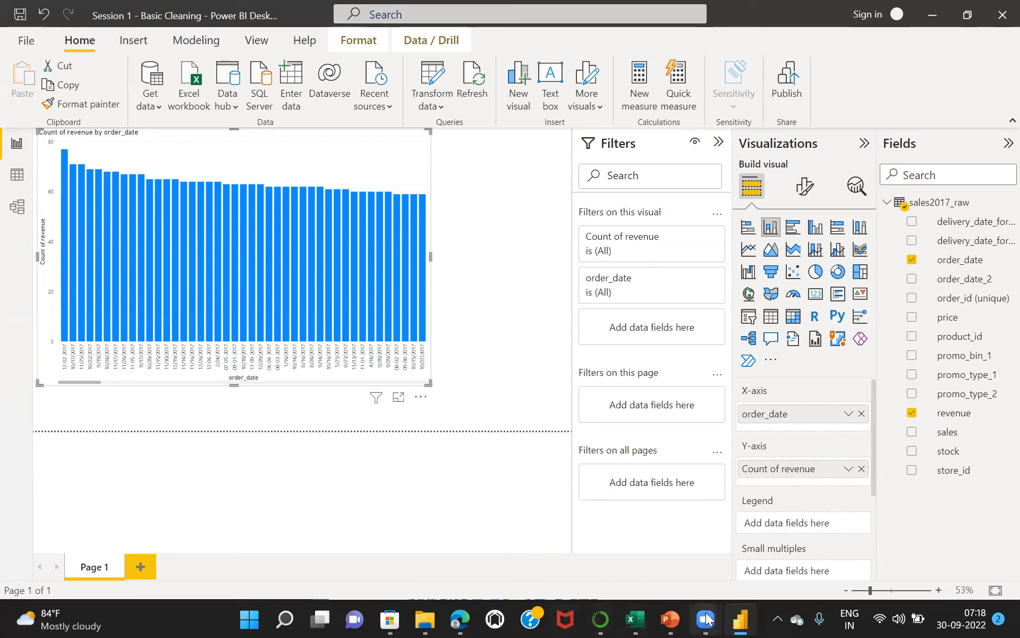
{"action": "mouse_move", "coordinate": [707, 619]}
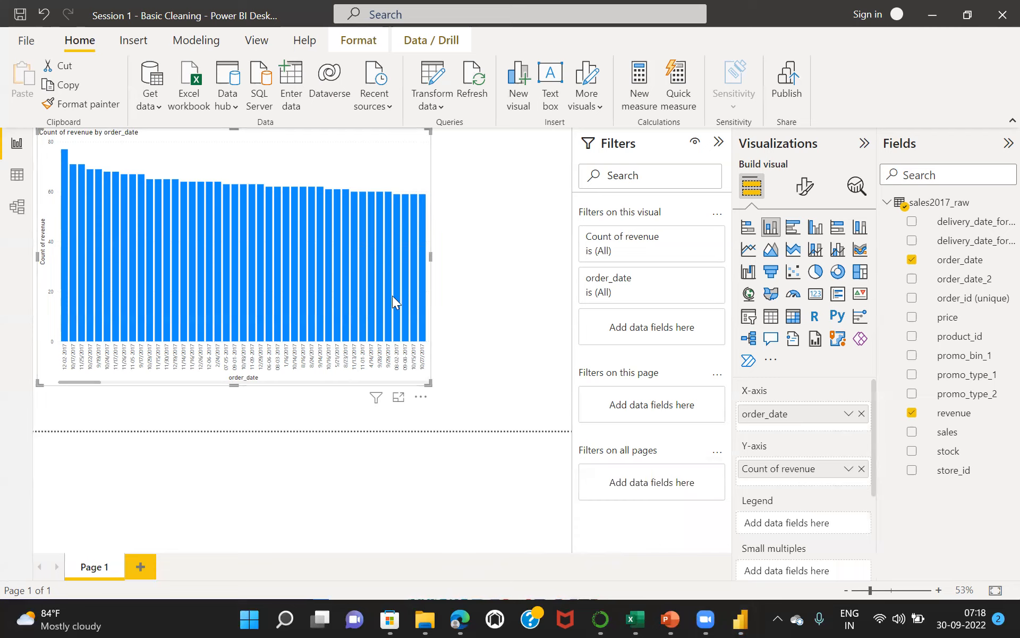
{"action": "mouse_move", "coordinate": [130, 246]}
{"action": "left_click_drag", "start_coordinate": [431, 256], "coordinate": [485, 269]}
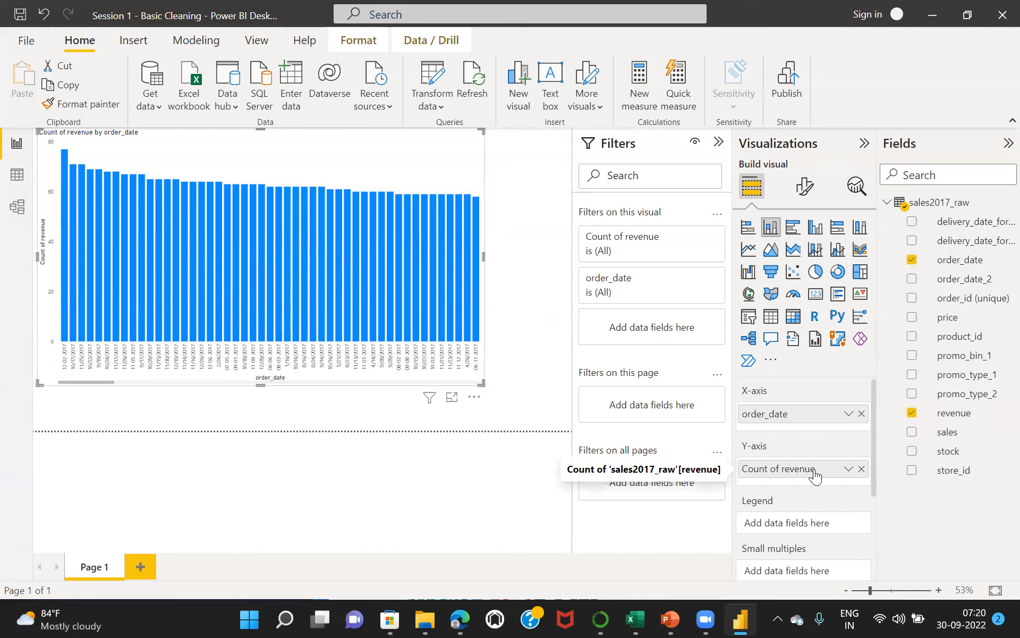
Review the Show value as and Move to options of the Y-axis revenue field and reopen the Power Query editor
{"action": "left_click", "coordinate": [849, 470]}
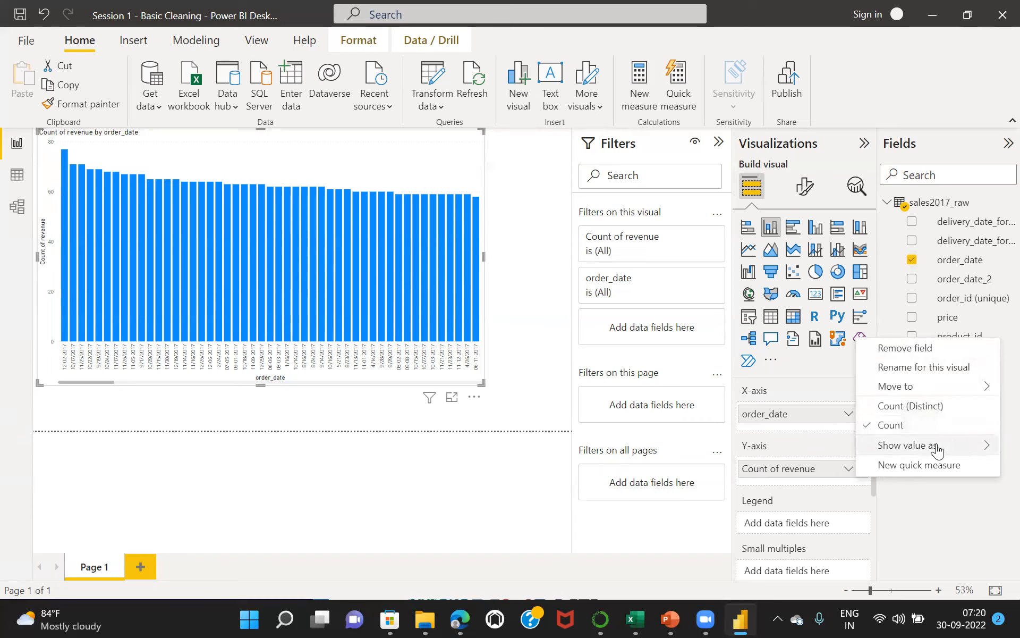
{"action": "mouse_move", "coordinate": [939, 451]}
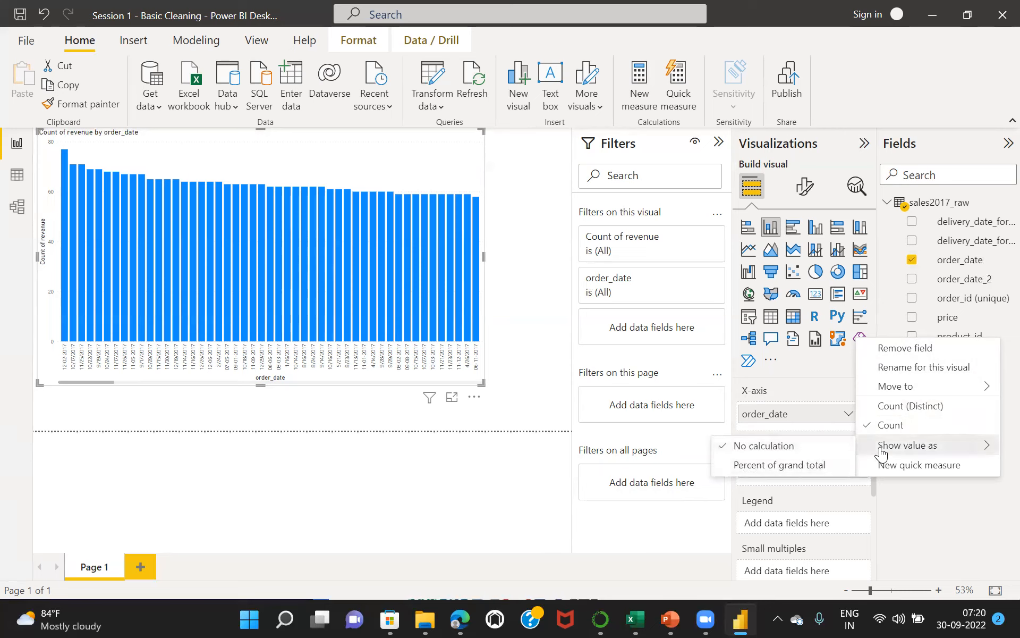
{"action": "mouse_move", "coordinate": [922, 399]}
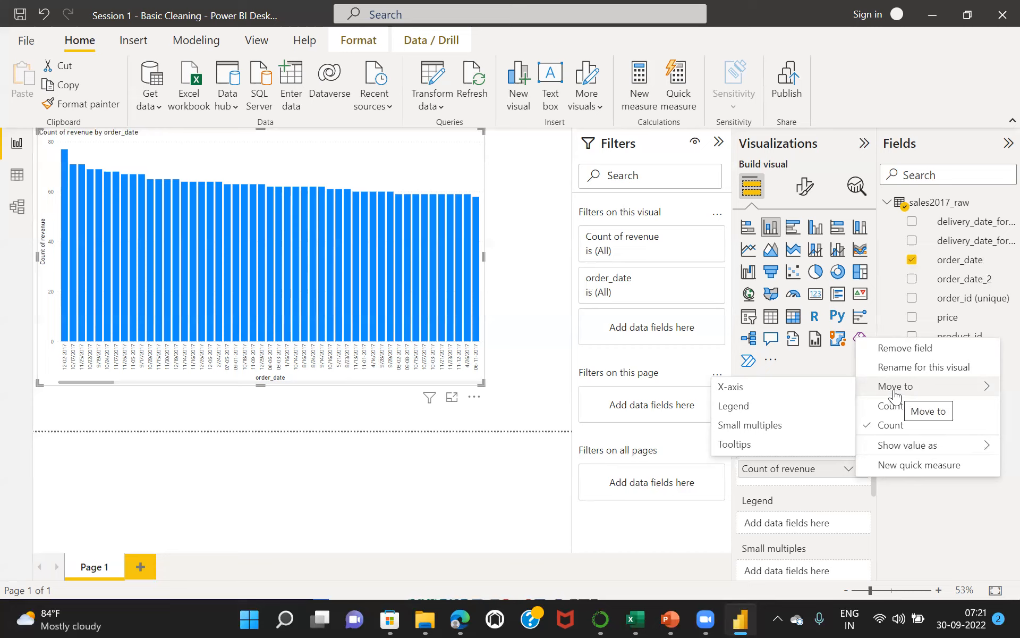
{"action": "left_click", "coordinate": [433, 74]}
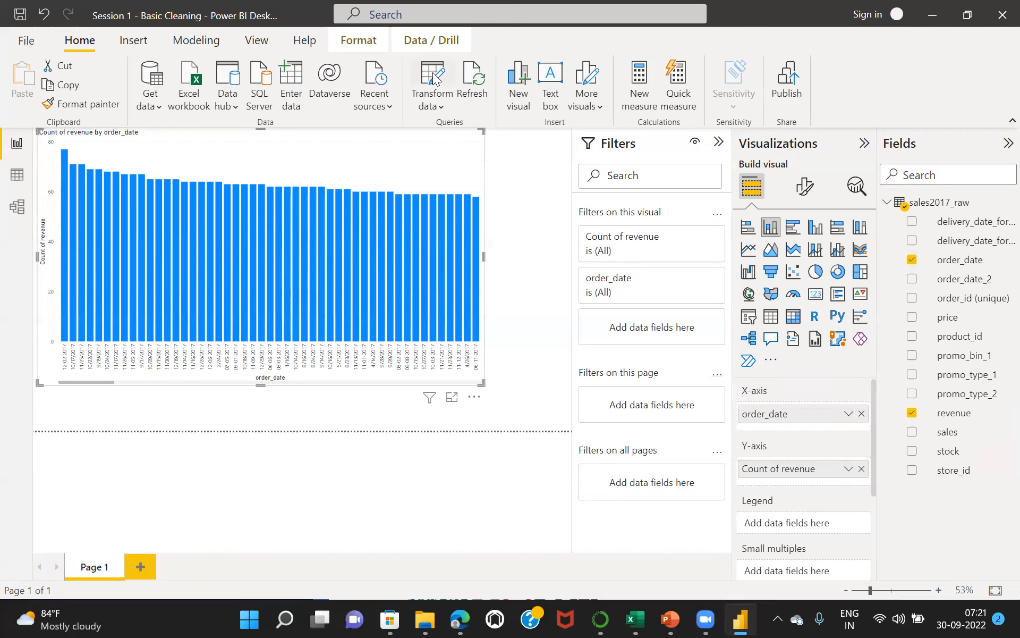
{"action": "left_click", "coordinate": [433, 74]}
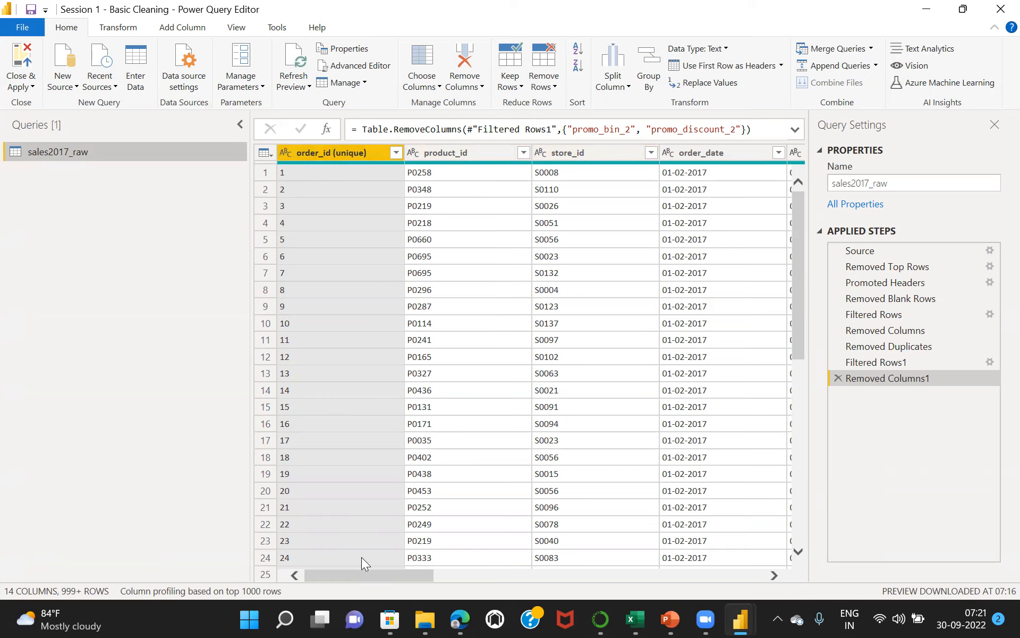
Set the data type of the order_id (unique) column to Whole Number
{"action": "left_click_drag", "start_coordinate": [366, 573], "coordinate": [300, 428]}
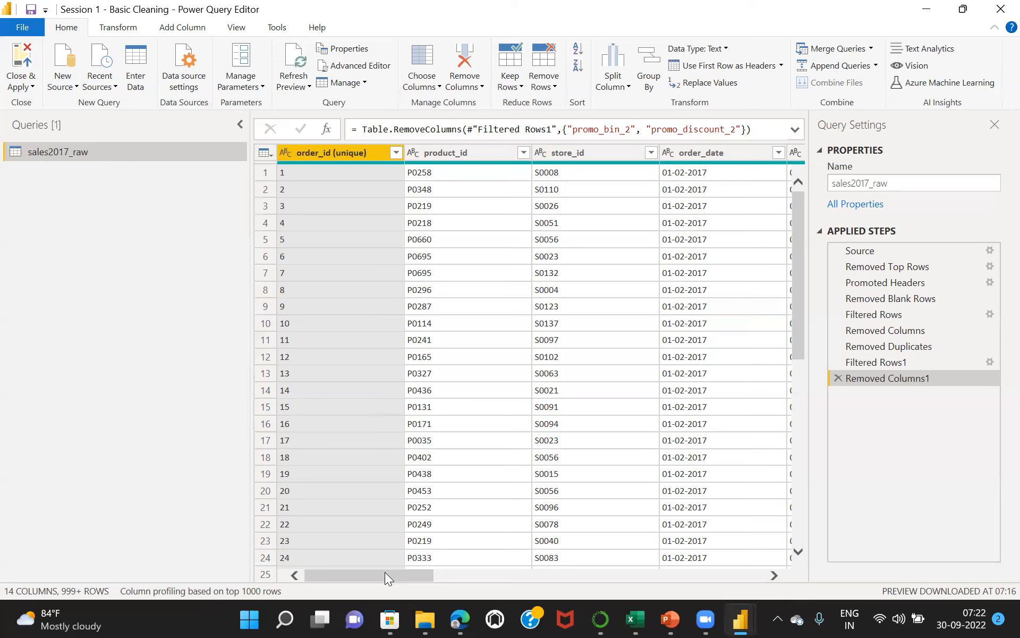
{"action": "left_click", "coordinate": [285, 153]}
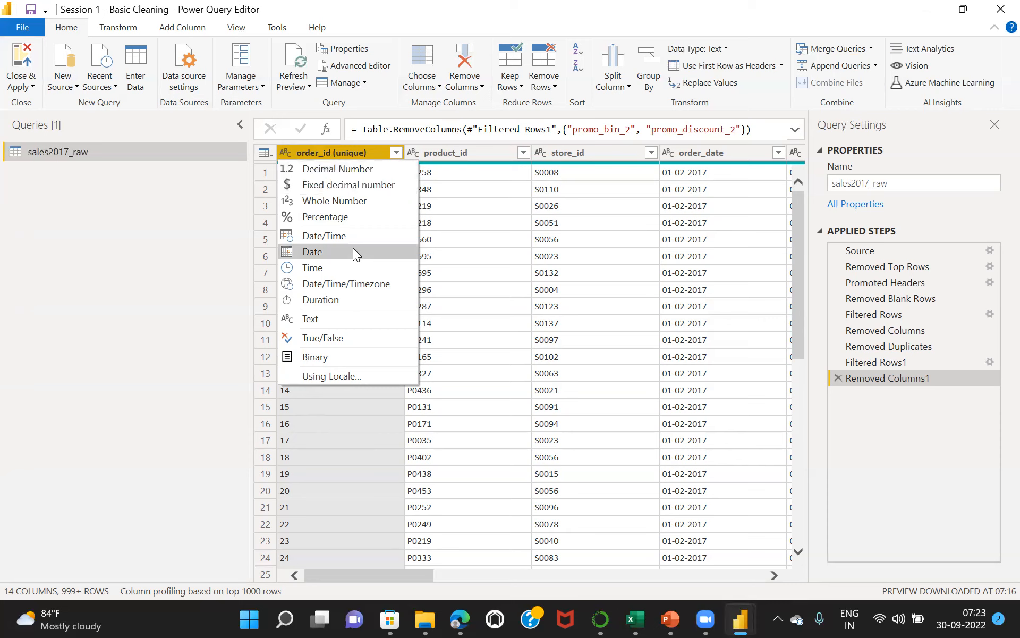
{"action": "left_click", "coordinate": [331, 202]}
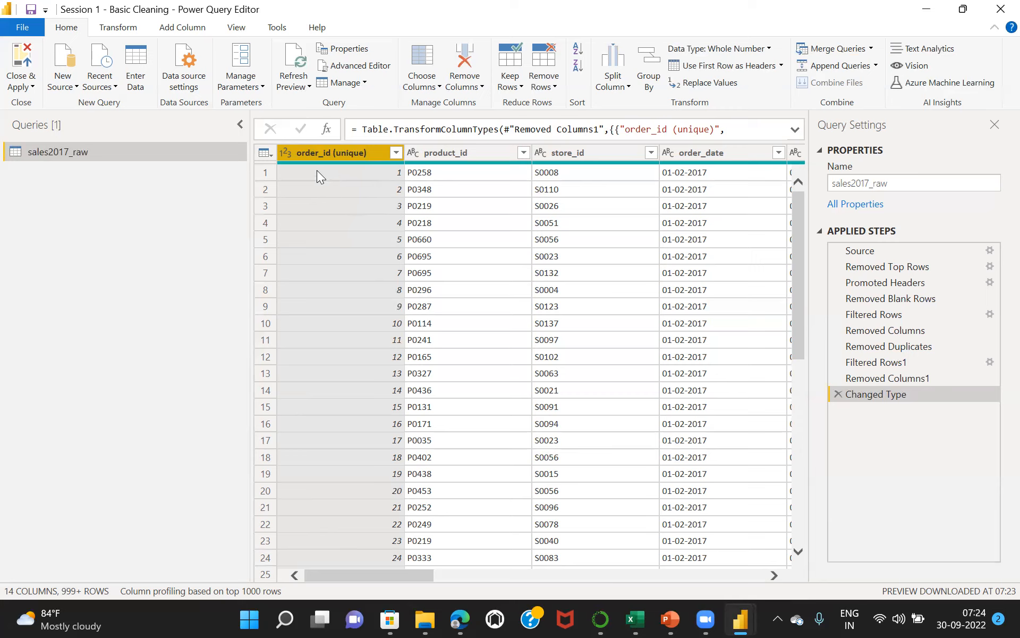
Set the order_id (unique) column's data type back to Text, replacing the existing type conversion
{"action": "left_click", "coordinate": [284, 153]}
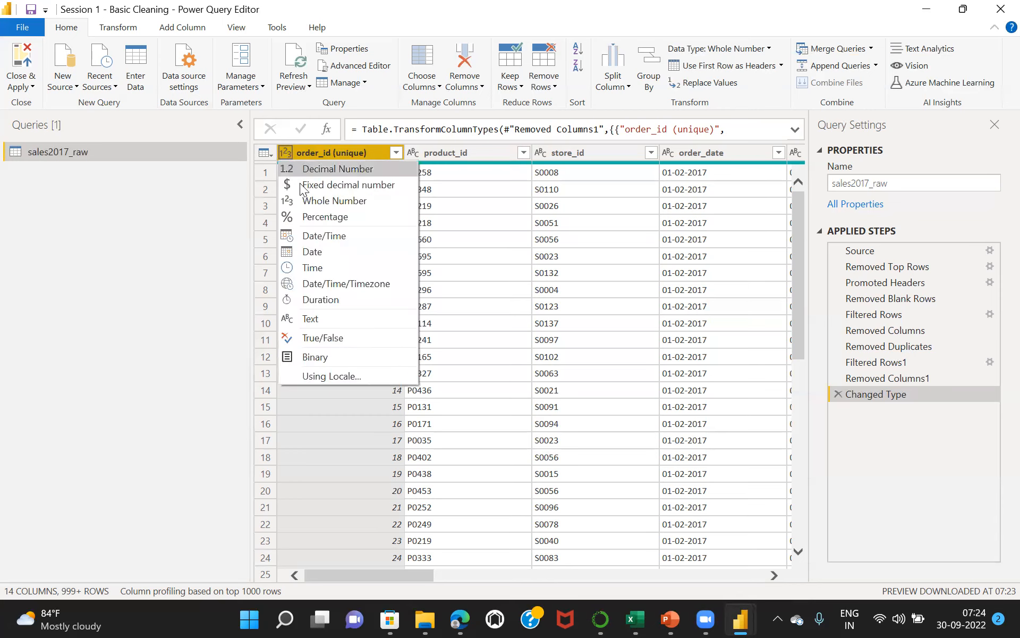
{"action": "left_click", "coordinate": [324, 320]}
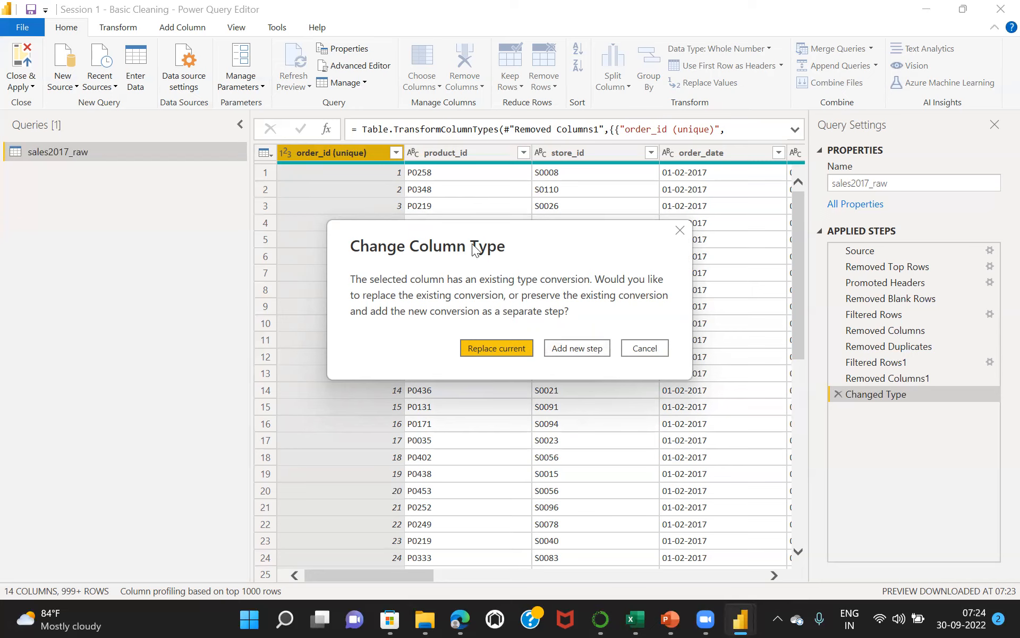
{"action": "left_click", "coordinate": [492, 347]}
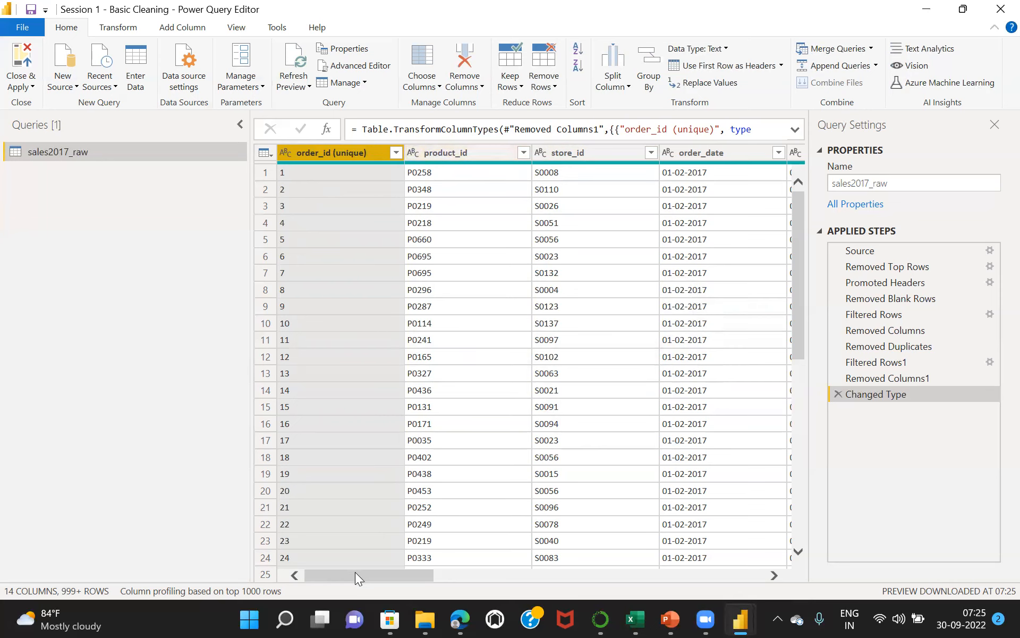
Examine the data types available for the order_date column without changing its type
{"action": "left_click_drag", "start_coordinate": [355, 570], "coordinate": [441, 568]}
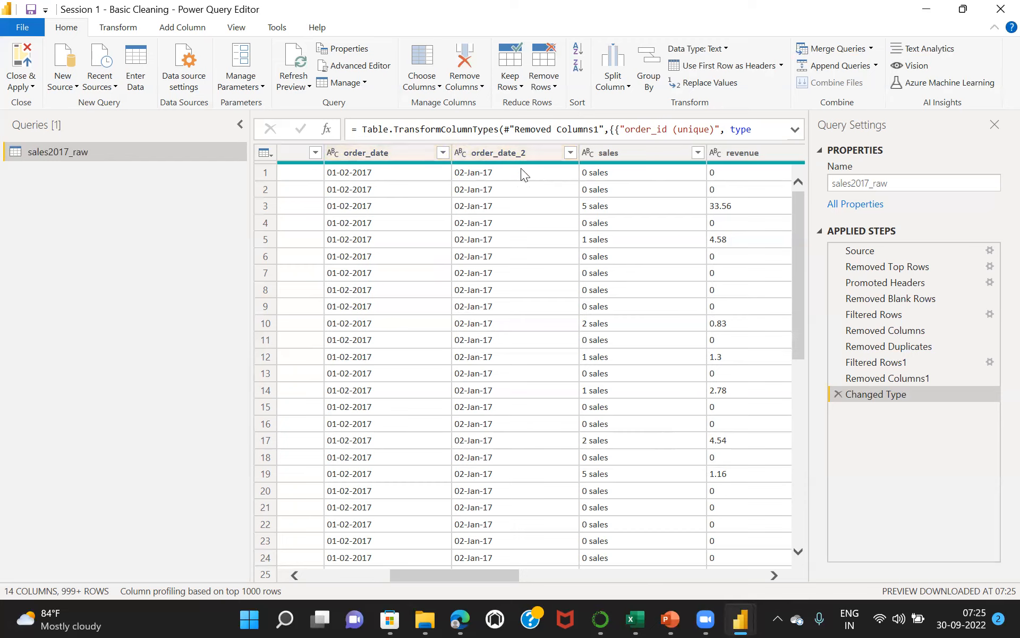
{"action": "left_click", "coordinate": [362, 152]}
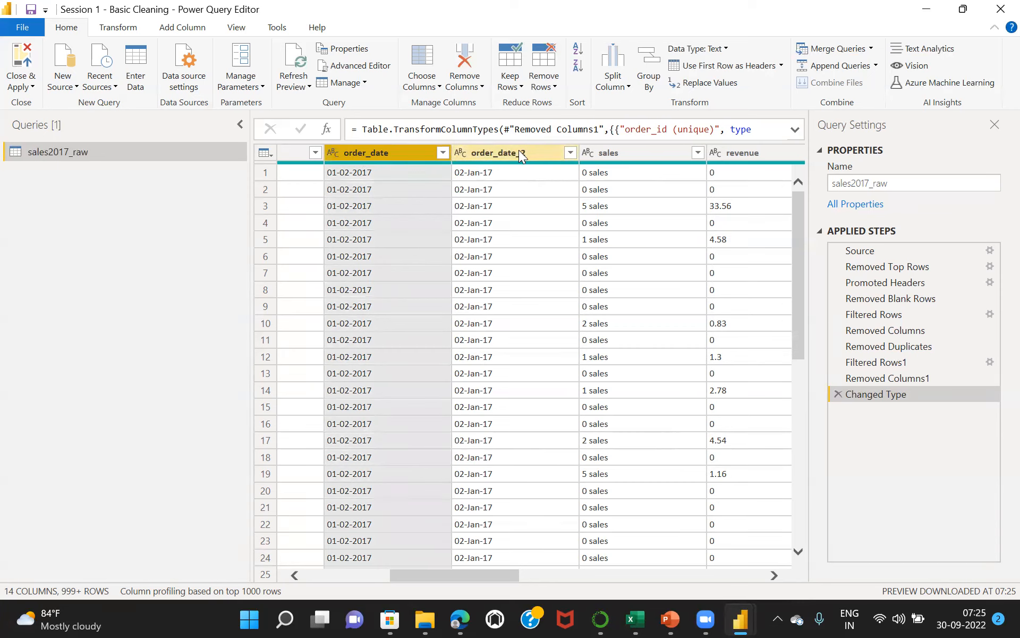
{"action": "left_click", "coordinate": [332, 153]}
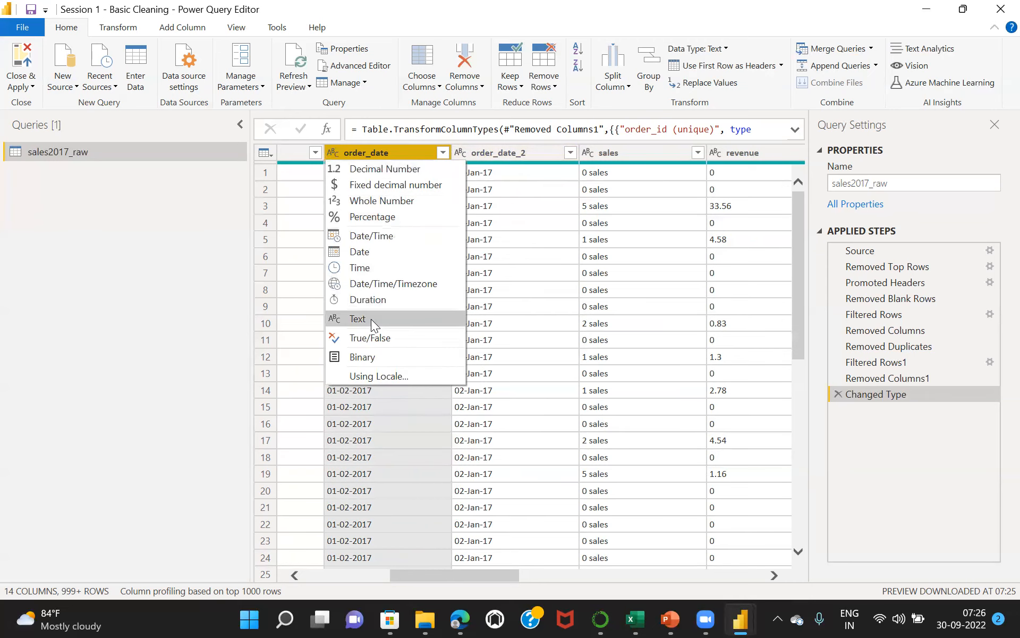
{"action": "left_click", "coordinate": [400, 150]}
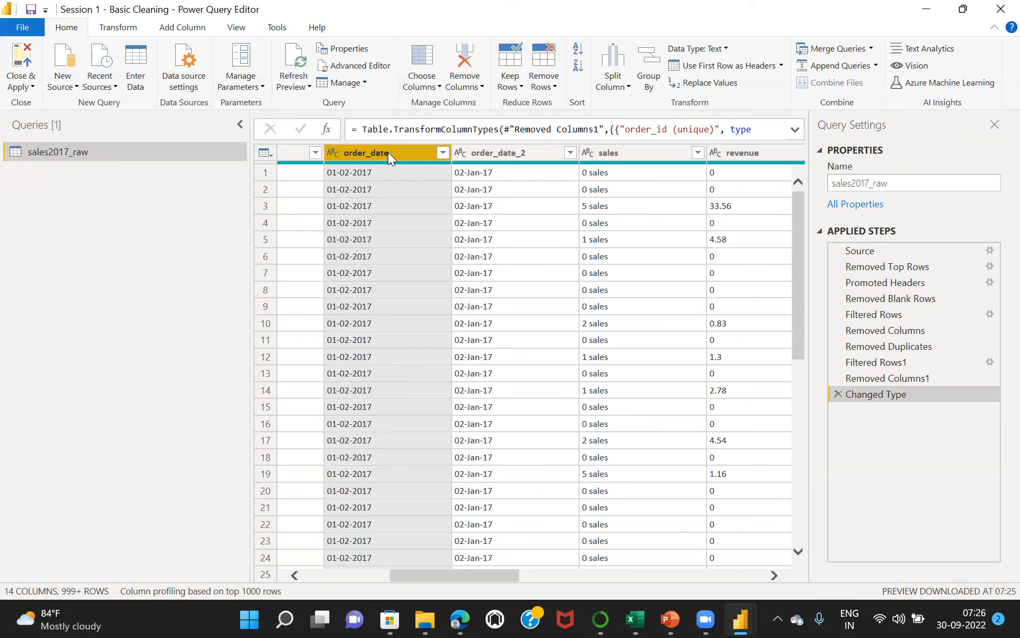
{"action": "right_click", "coordinate": [388, 152]}
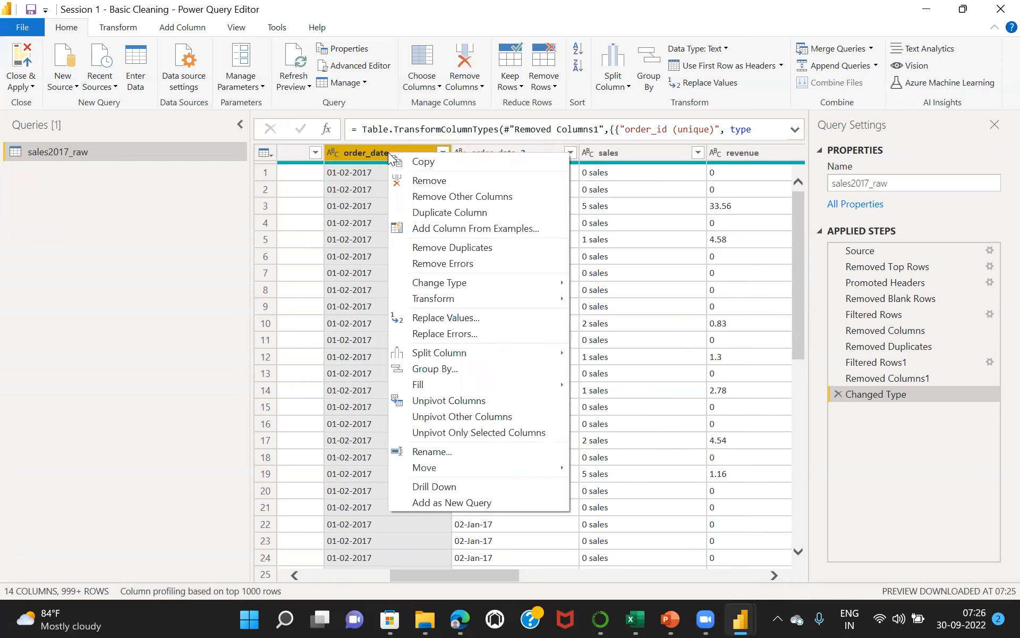
{"action": "mouse_move", "coordinate": [441, 284]}
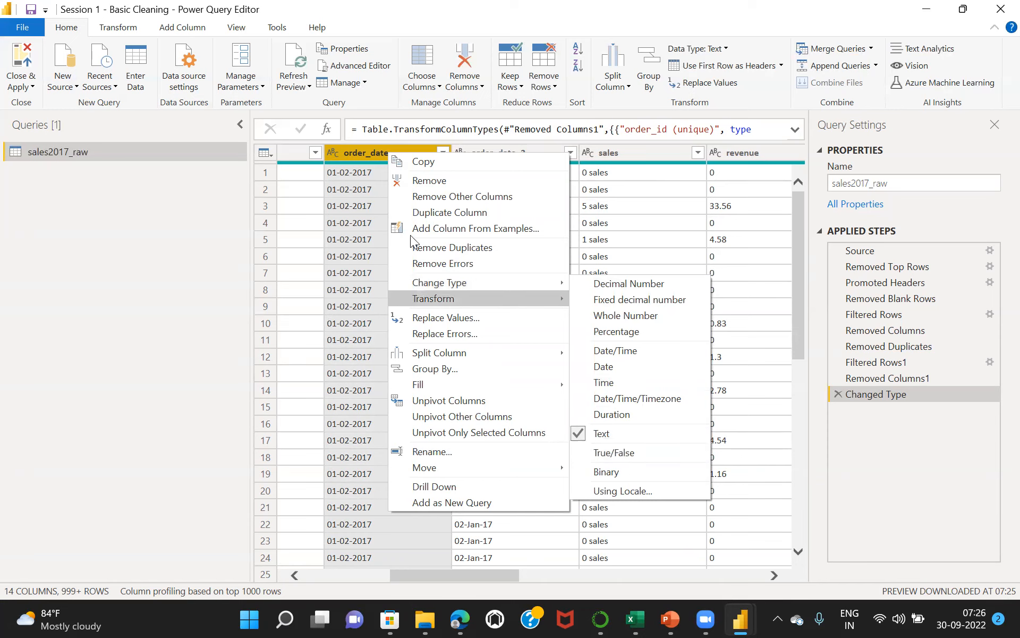
{"action": "left_click", "coordinate": [361, 152]}
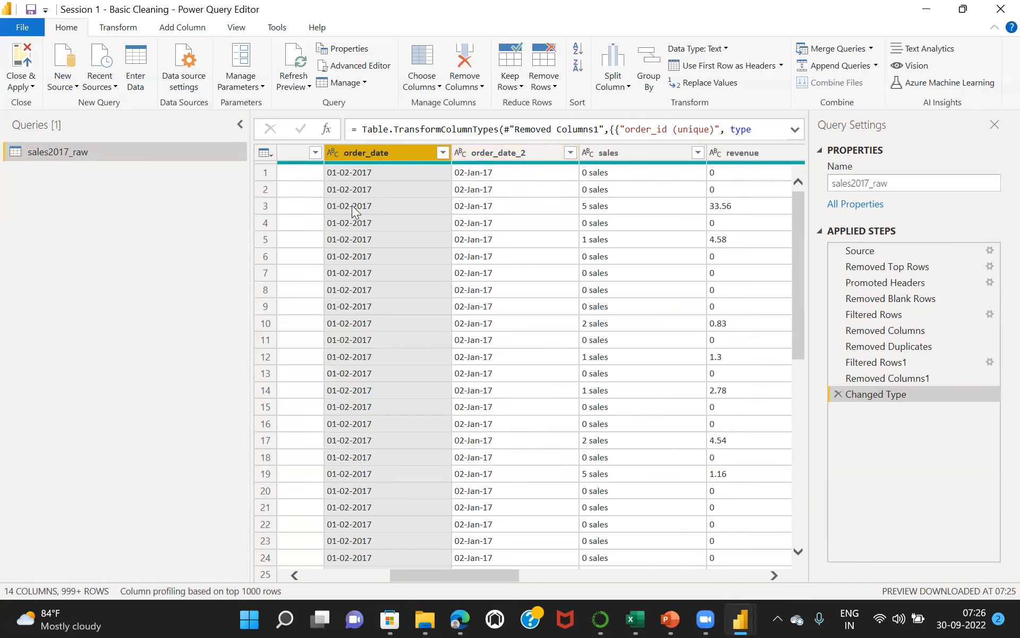
Compare the order_date and order_date_2 values in rows 3, 4 and 6 to examine their date formats
{"action": "left_click", "coordinate": [406, 205]}
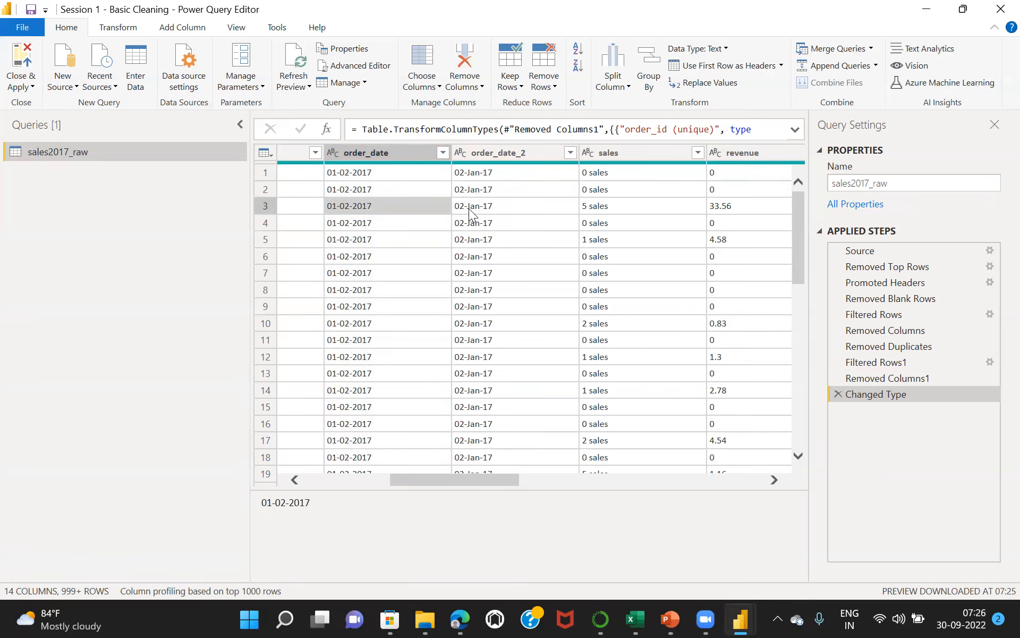
{"action": "left_click", "coordinate": [470, 209]}
{"action": "left_click", "coordinate": [406, 206]}
{"action": "left_click", "coordinate": [486, 211]}
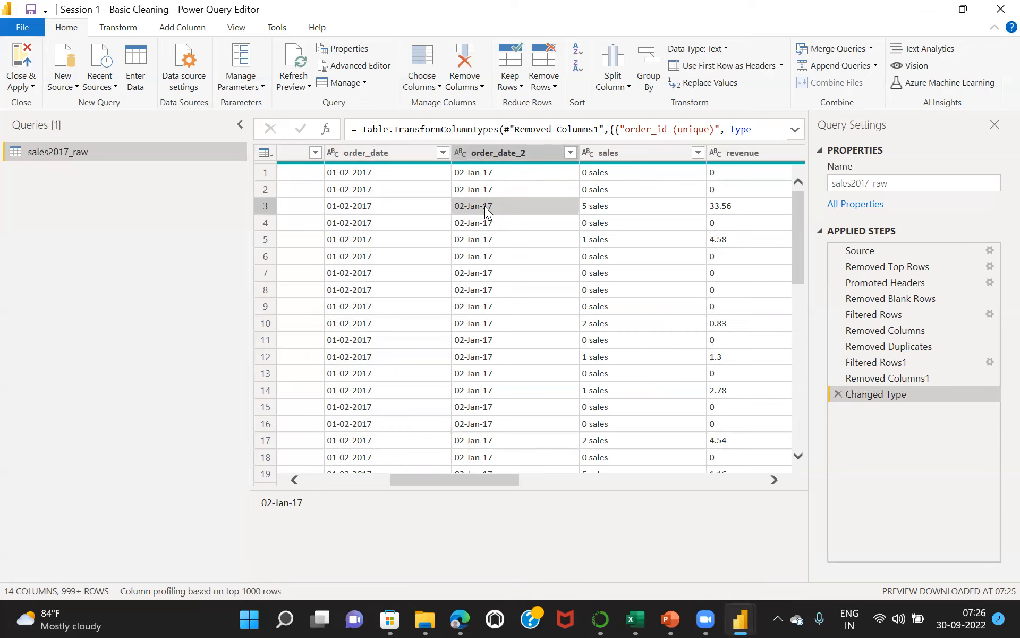
{"action": "left_click", "coordinate": [368, 224]}
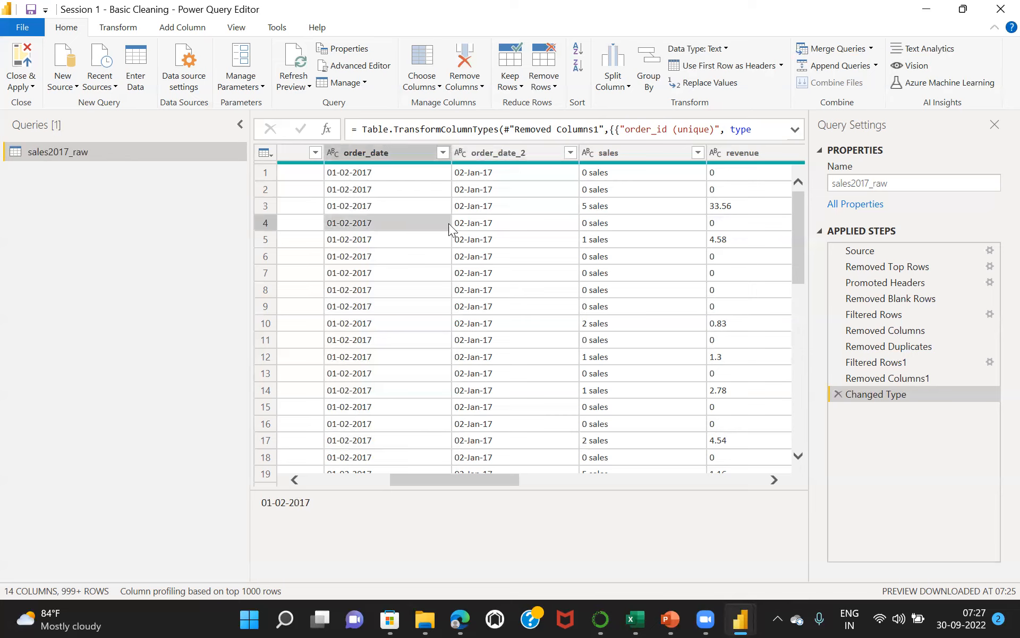
{"action": "left_click", "coordinate": [476, 229]}
{"action": "left_click", "coordinate": [366, 223]}
{"action": "left_click", "coordinate": [461, 224]}
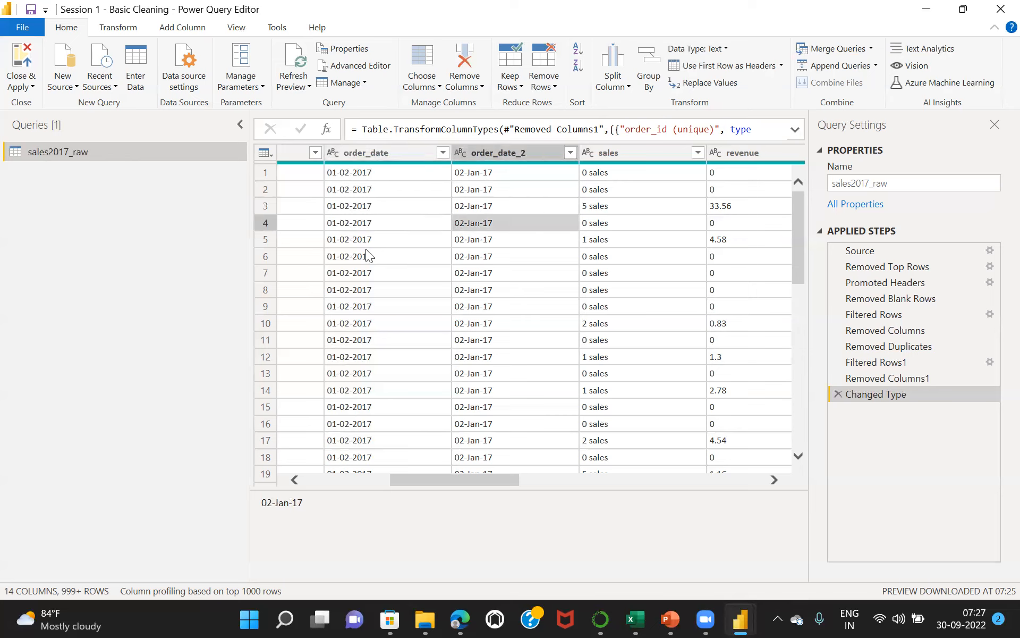
{"action": "left_click", "coordinate": [389, 260]}
{"action": "left_click", "coordinate": [485, 258]}
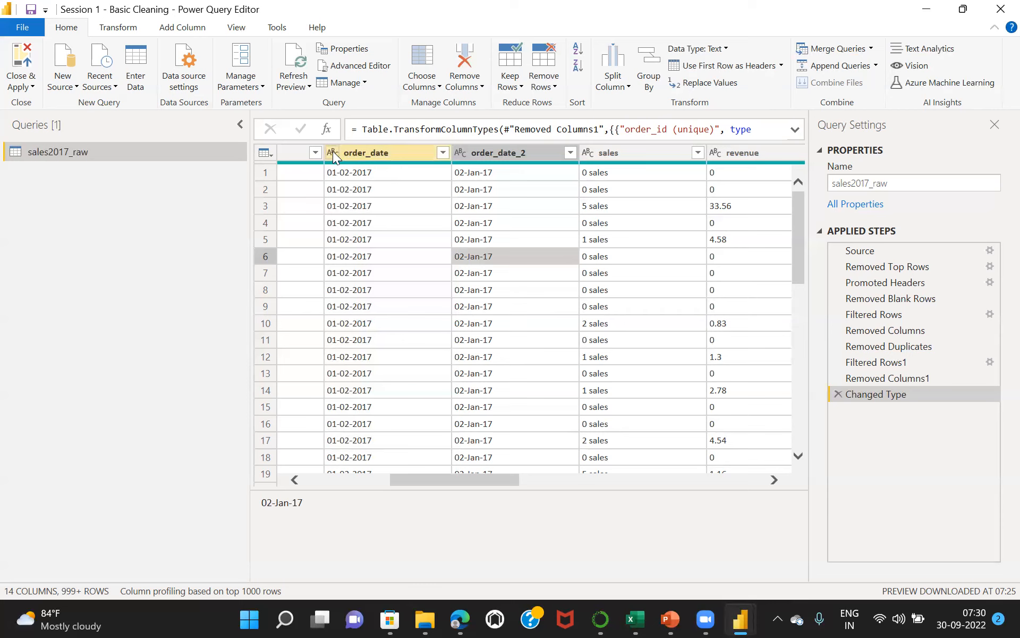
Change the data type of both the order_date and order_date_2 columns to Date
{"action": "left_click", "coordinate": [369, 149]}
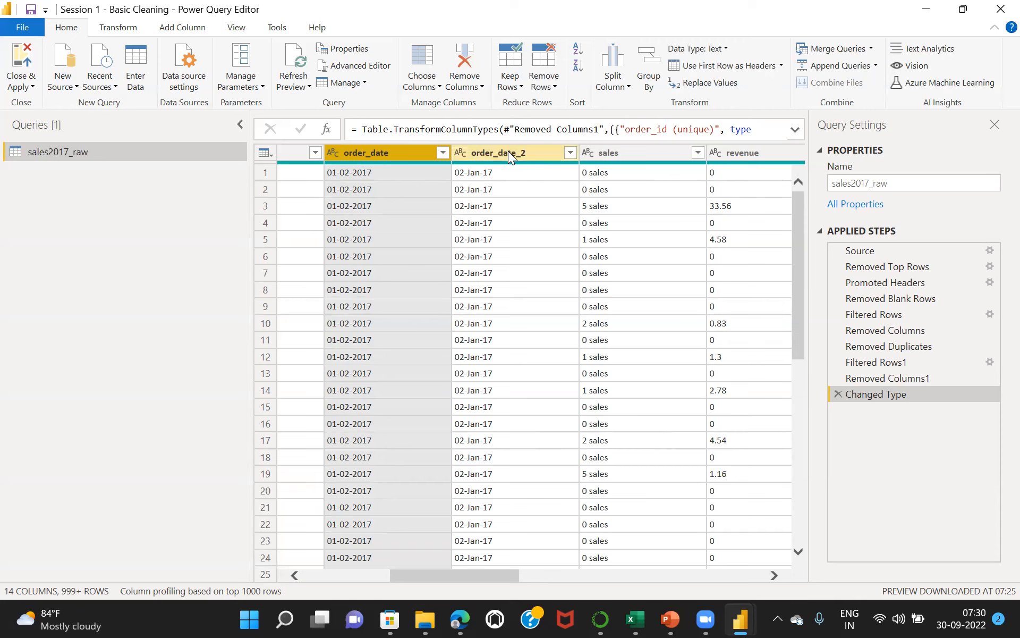
{"action": "left_click", "coordinate": [508, 153], "text": "ctrl"}
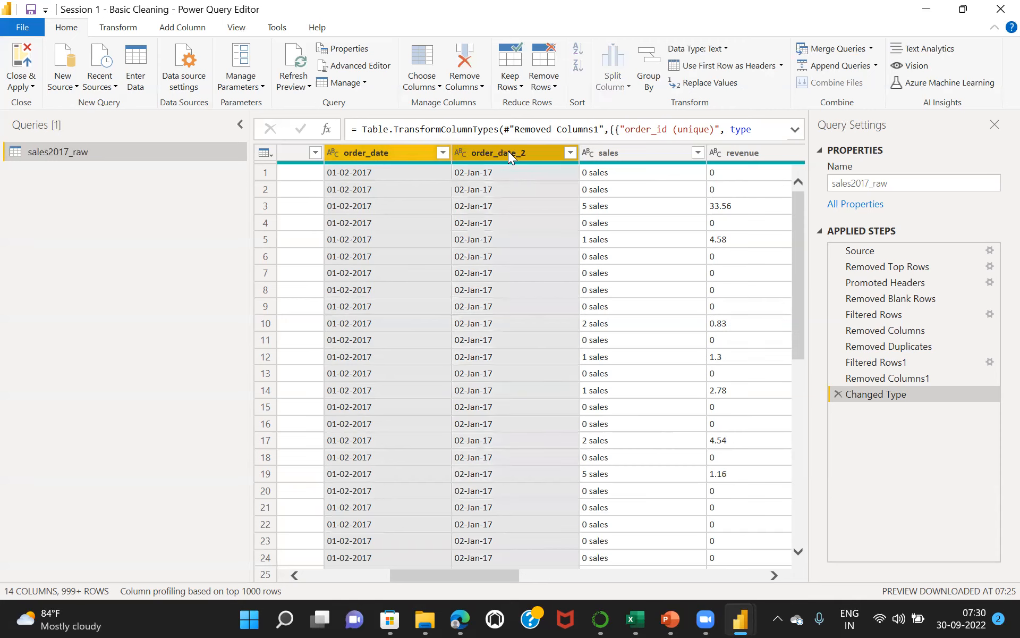
{"action": "right_click", "coordinate": [509, 155]}
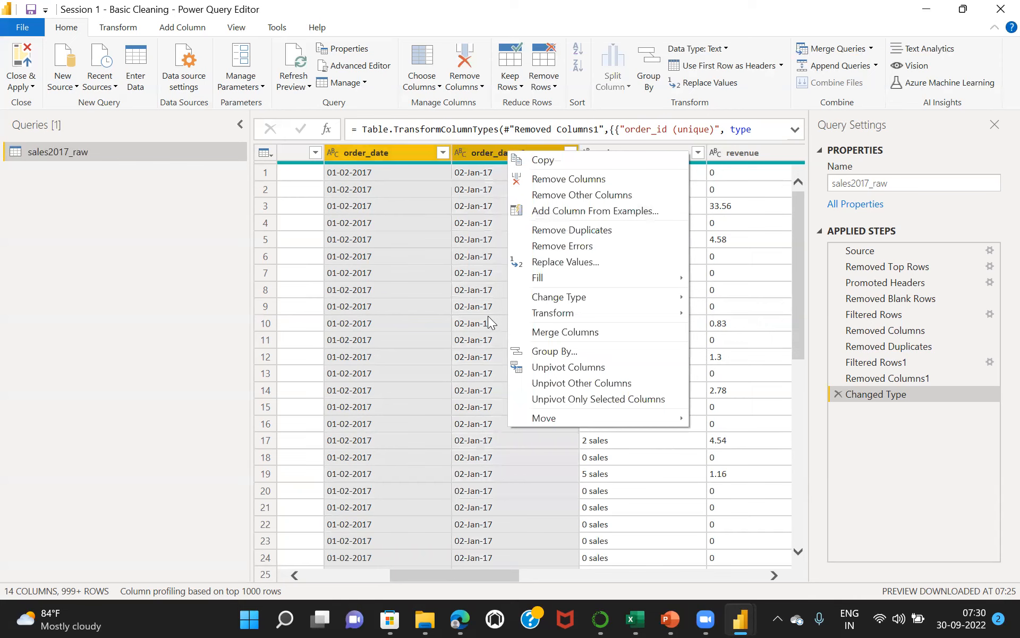
{"action": "mouse_move", "coordinate": [612, 296]}
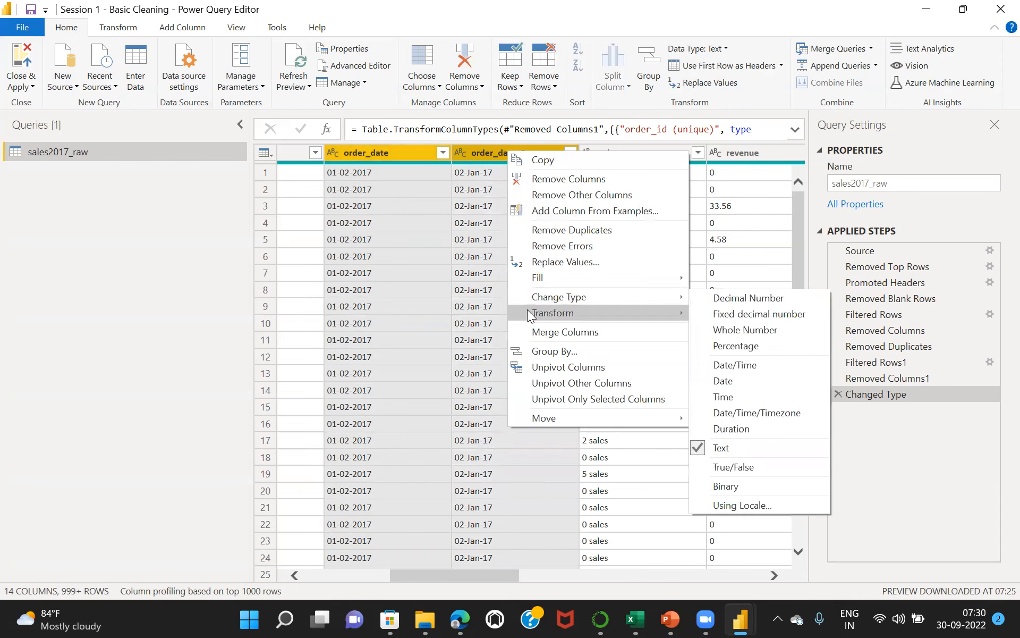
{"action": "mouse_move", "coordinate": [531, 314]}
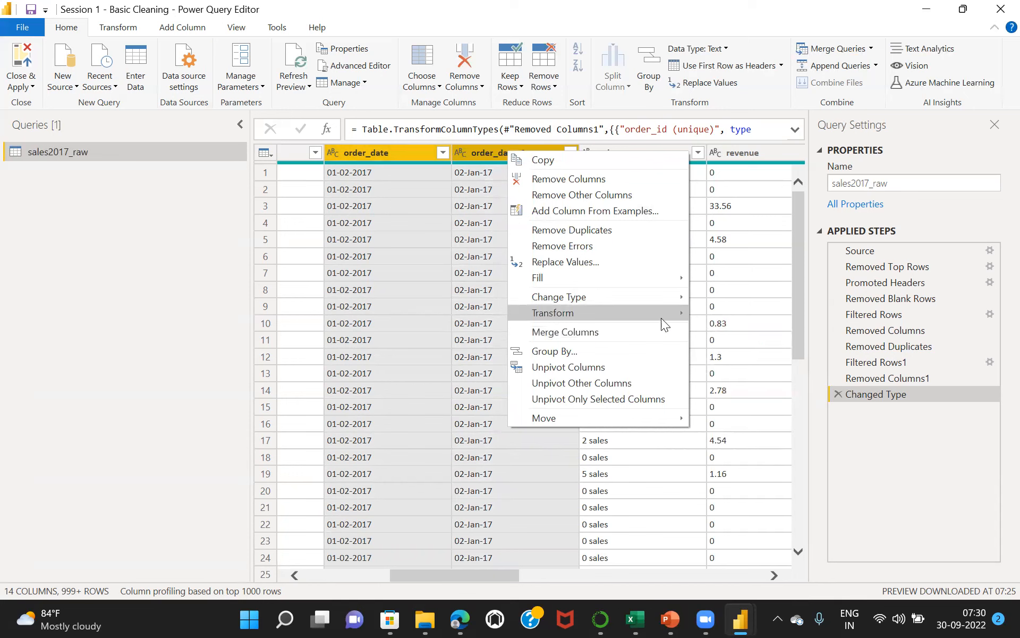
{"action": "mouse_move", "coordinate": [643, 299]}
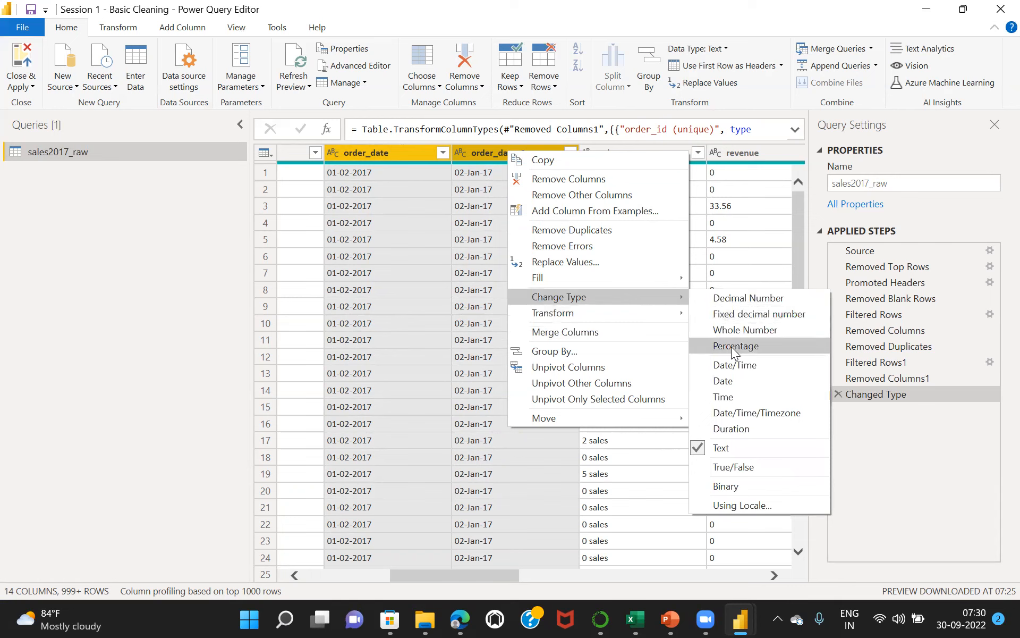
{"action": "left_click", "coordinate": [739, 381]}
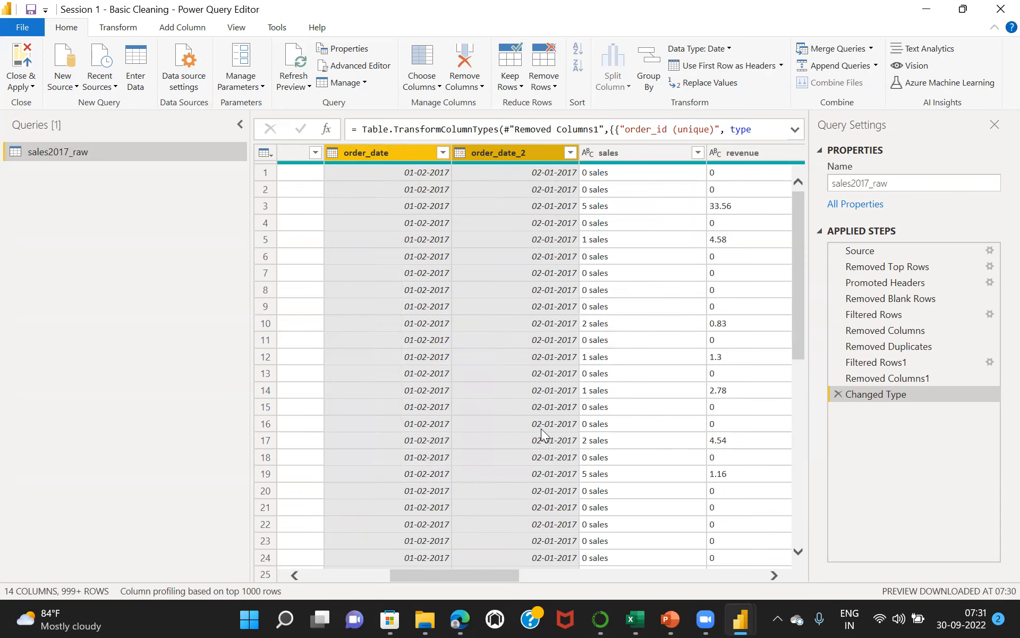
Examine the converted dates down the table, read the order_date error details for row 677, and discard the resulting drill-down step
{"action": "left_click_drag", "start_coordinate": [798, 240], "coordinate": [803, 613]}
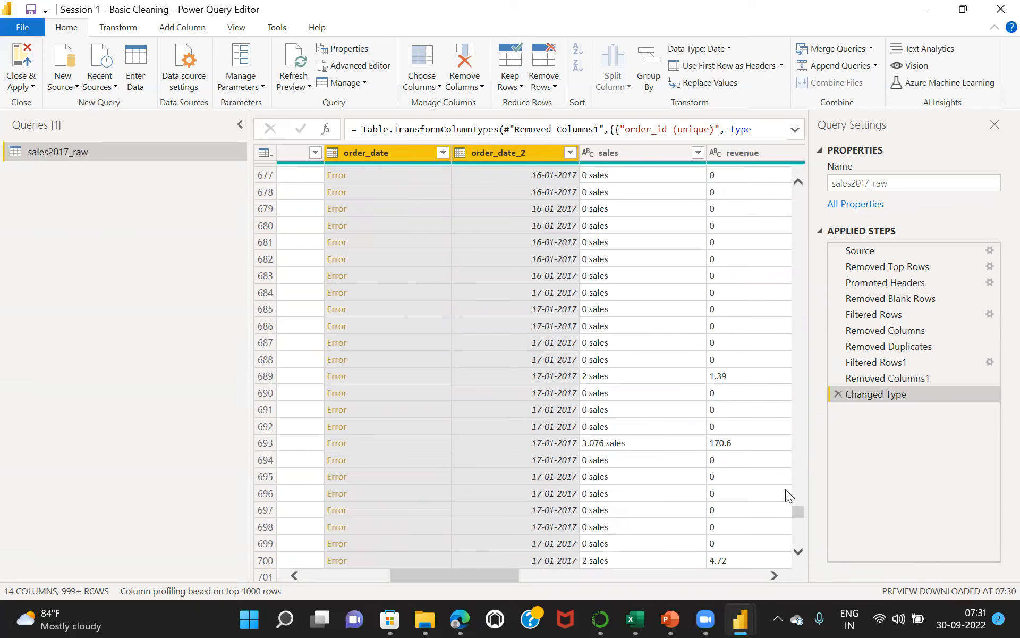
{"action": "left_click_drag", "start_coordinate": [797, 511], "coordinate": [797, 176]}
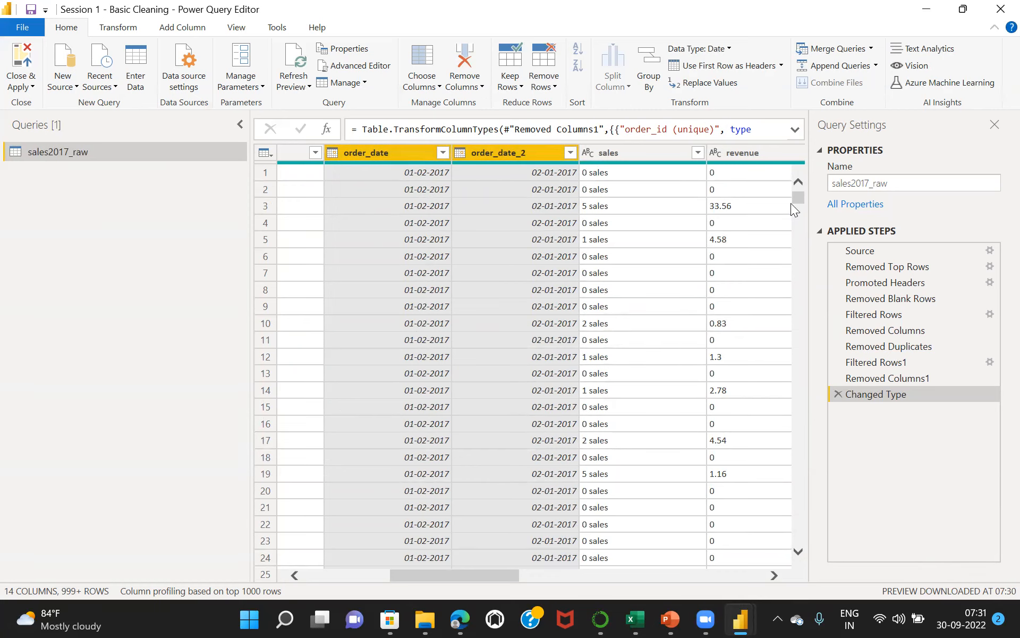
{"action": "left_click_drag", "start_coordinate": [799, 196], "coordinate": [810, 505]}
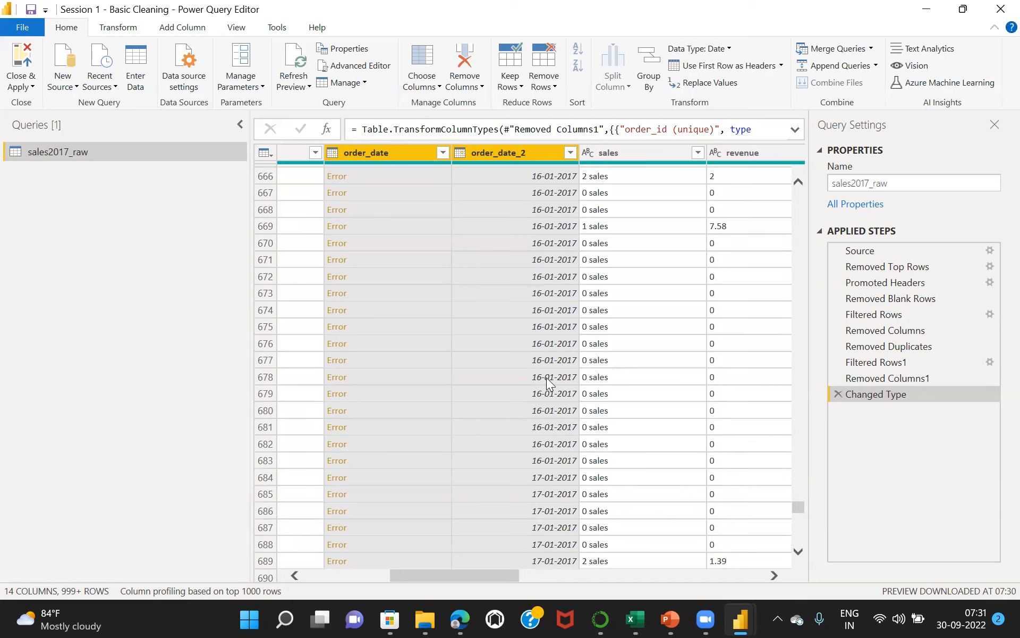
{"action": "left_click", "coordinate": [336, 361]}
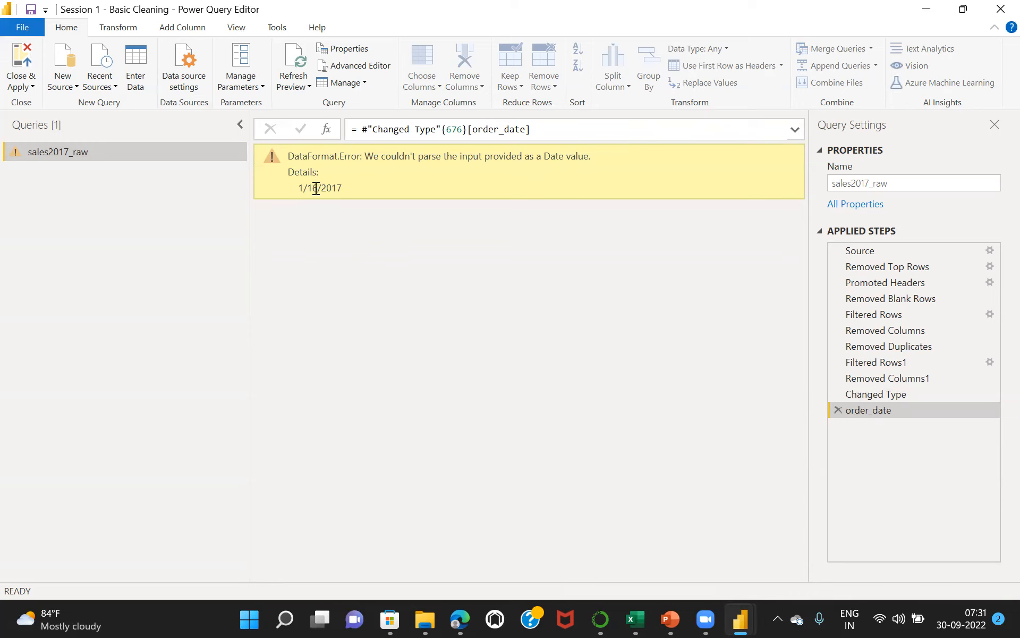
{"action": "left_click_drag", "start_coordinate": [318, 188], "coordinate": [296, 187]}
{"action": "left_click", "coordinate": [837, 410]}
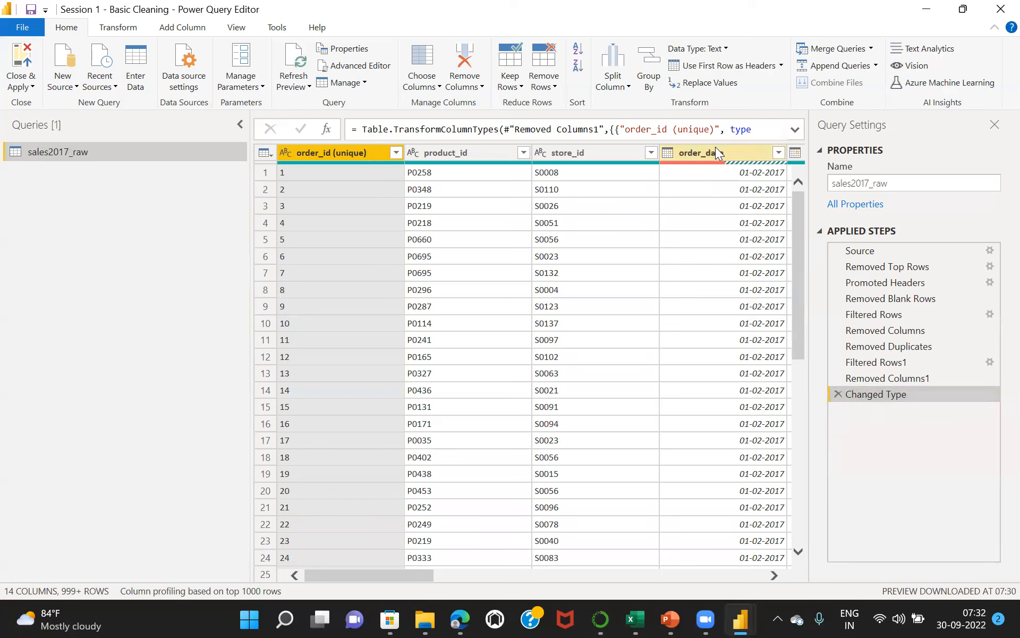
Delete the Changed Type step and set the data type of only the order_date_2 column to Date
{"action": "left_click", "coordinate": [837, 394]}
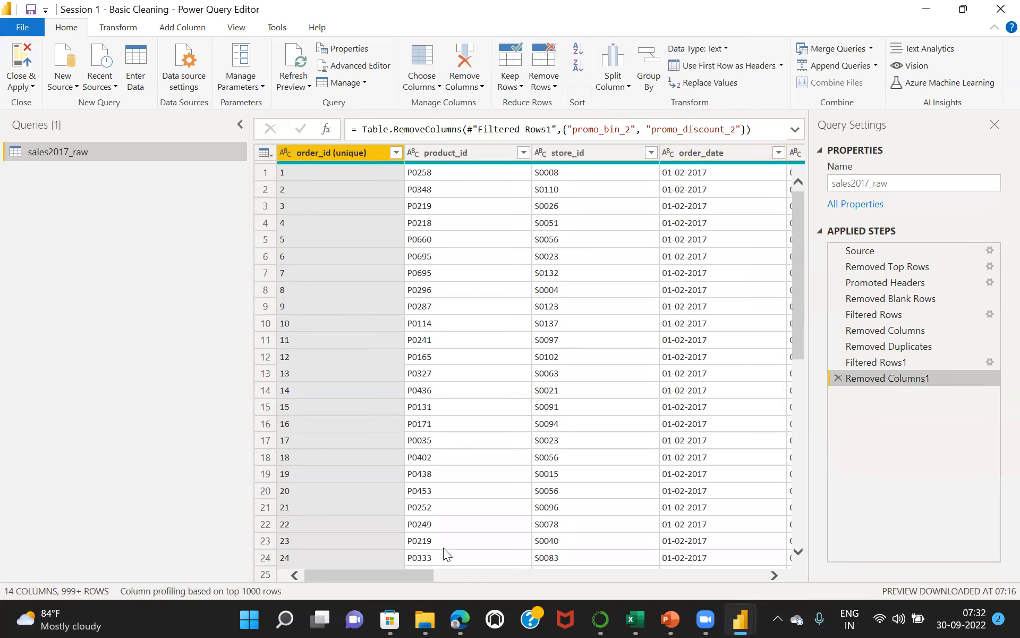
{"action": "left_click_drag", "start_coordinate": [390, 573], "coordinate": [437, 557]}
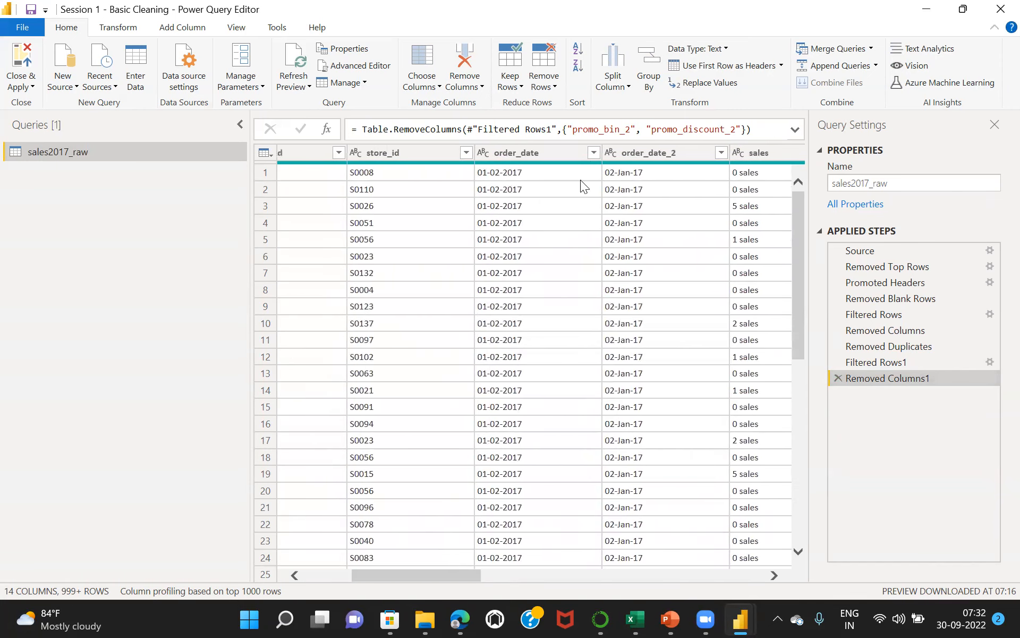
{"action": "left_click", "coordinate": [612, 152]}
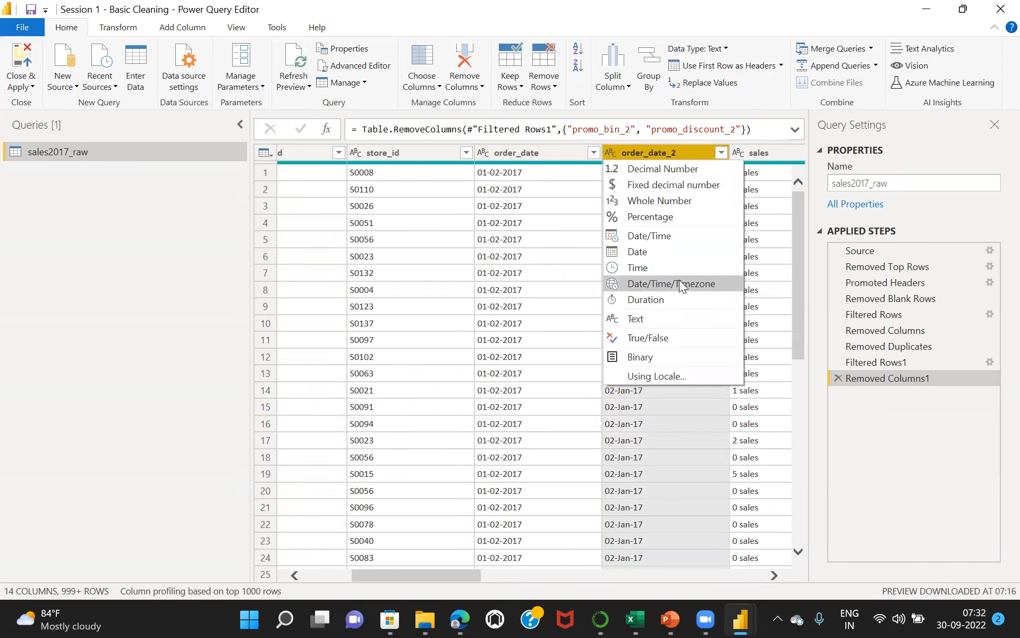
{"action": "left_click", "coordinate": [647, 252]}
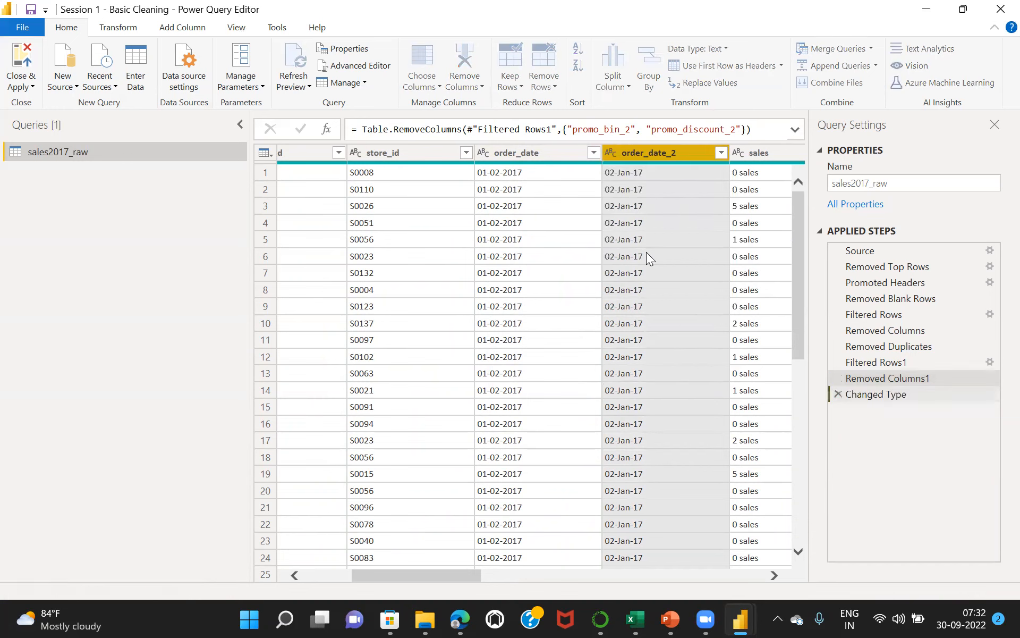
Convert the order_date column to the Date type using the English (United States) locale and check the converted rows
{"action": "left_click", "coordinate": [482, 153]}
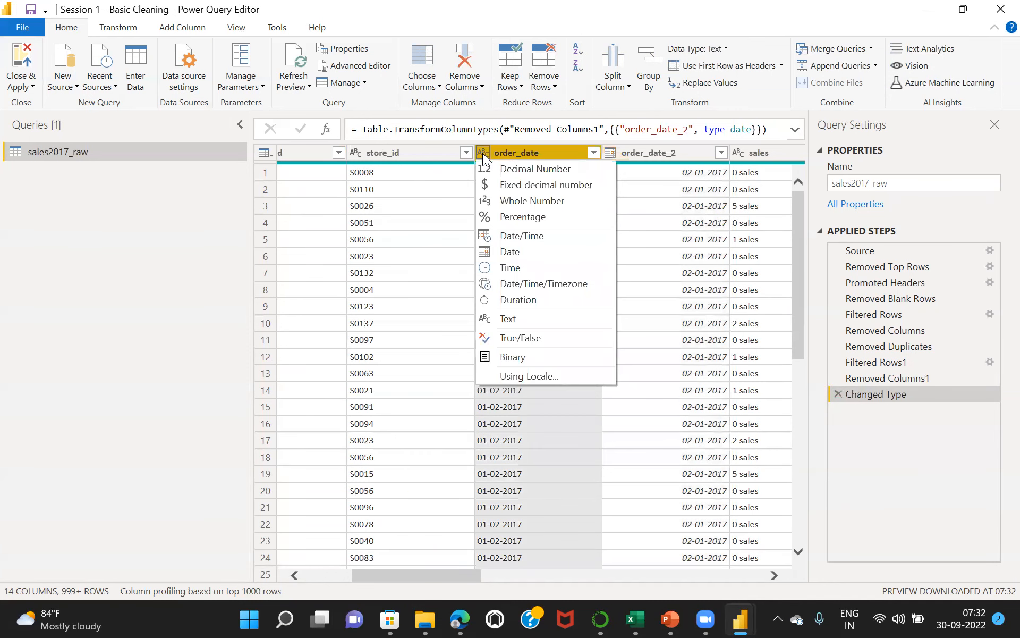
{"action": "left_click", "coordinate": [528, 374]}
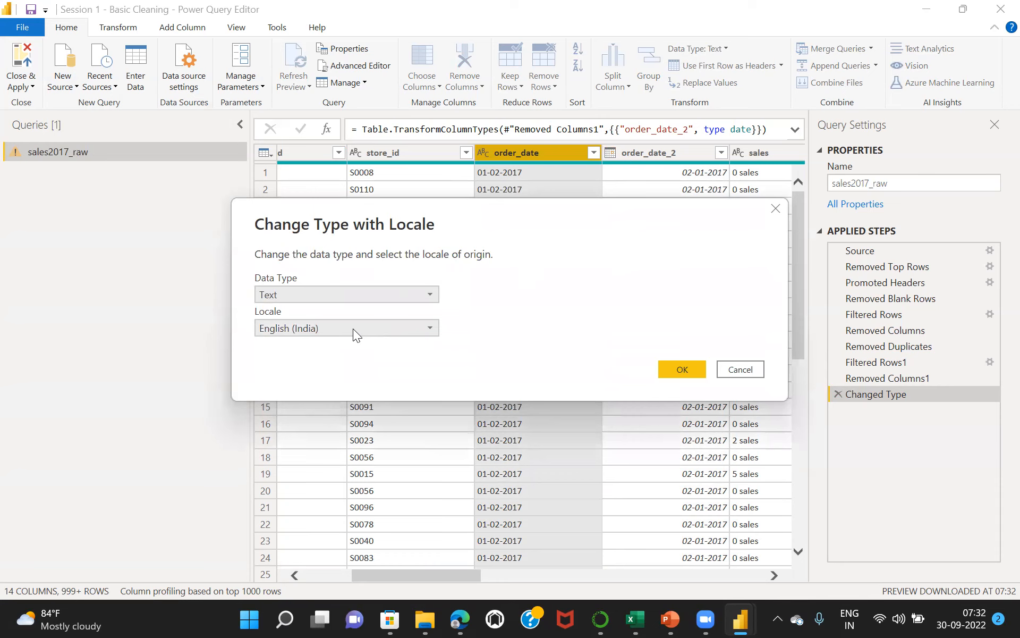
{"action": "left_click", "coordinate": [427, 291]}
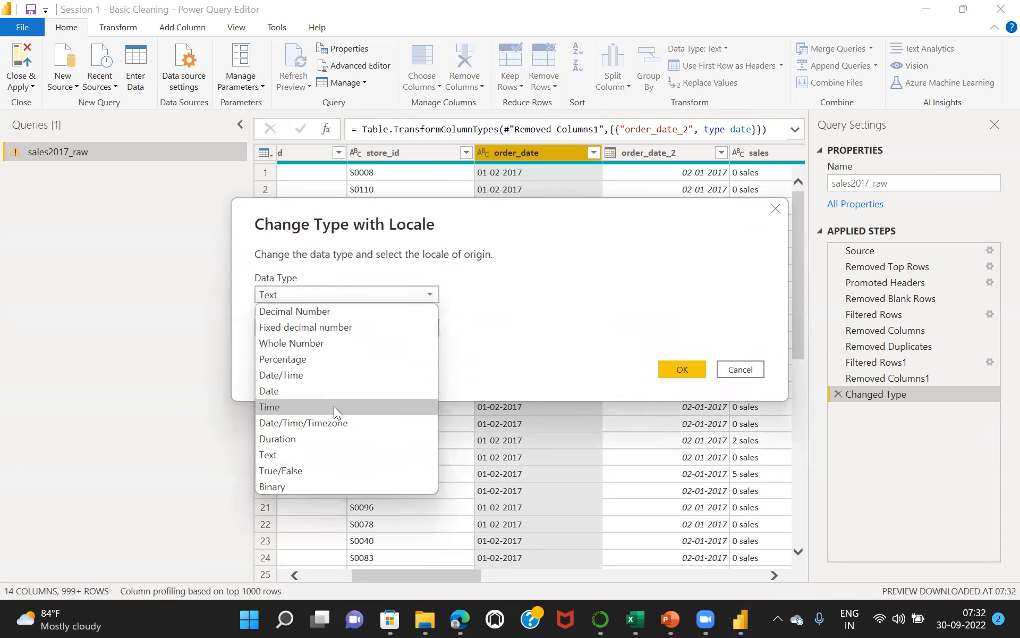
{"action": "left_click", "coordinate": [283, 390]}
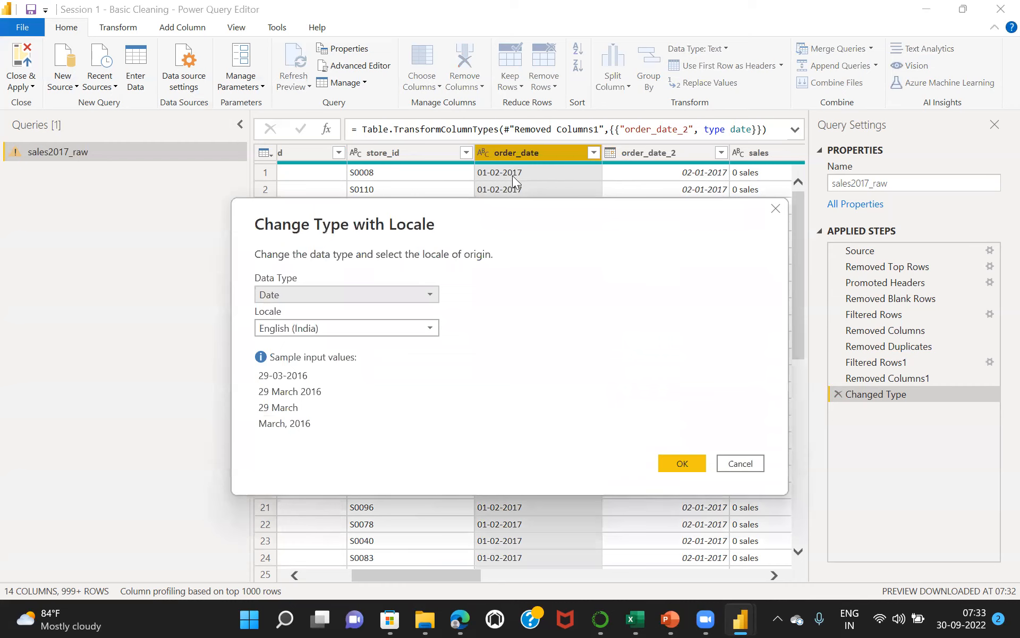
{"action": "left_click", "coordinate": [431, 326]}
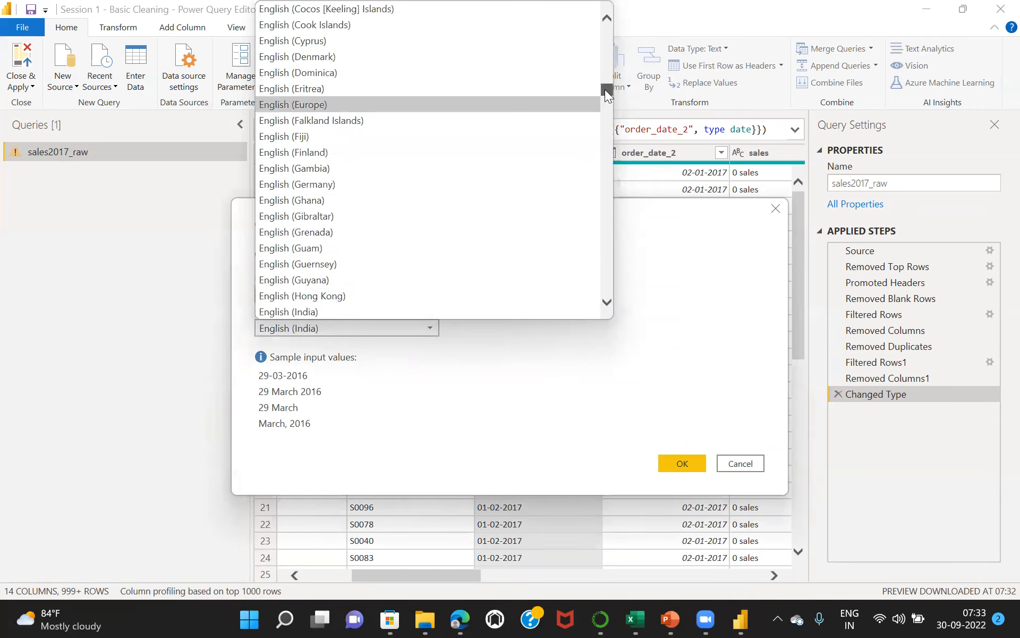
{"action": "left_click_drag", "start_coordinate": [605, 89], "coordinate": [605, 90]}
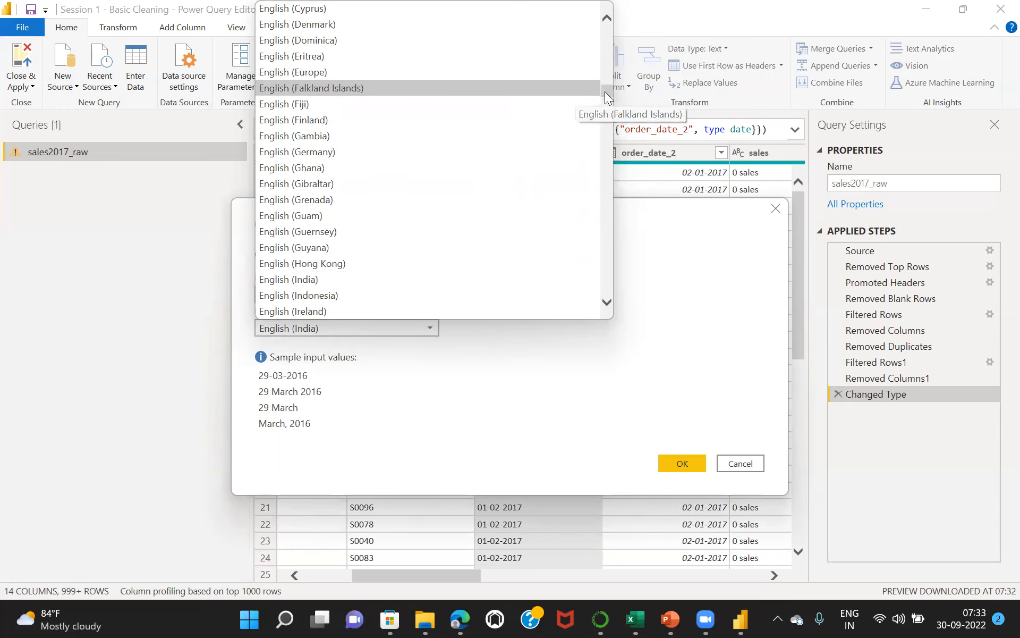
{"action": "left_click_drag", "start_coordinate": [604, 91], "coordinate": [609, 120]}
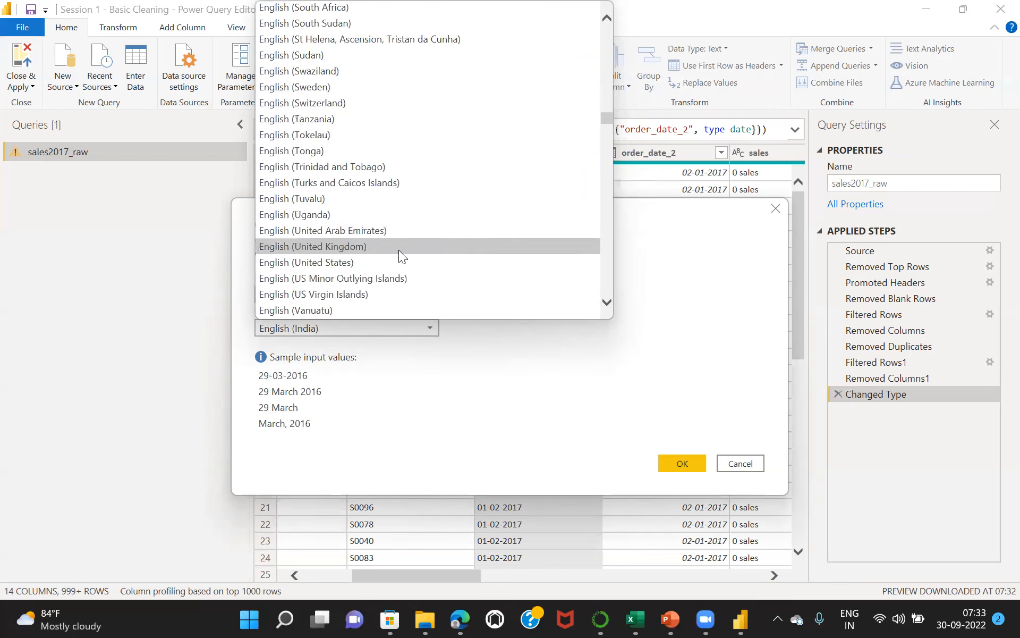
{"action": "left_click", "coordinate": [339, 263]}
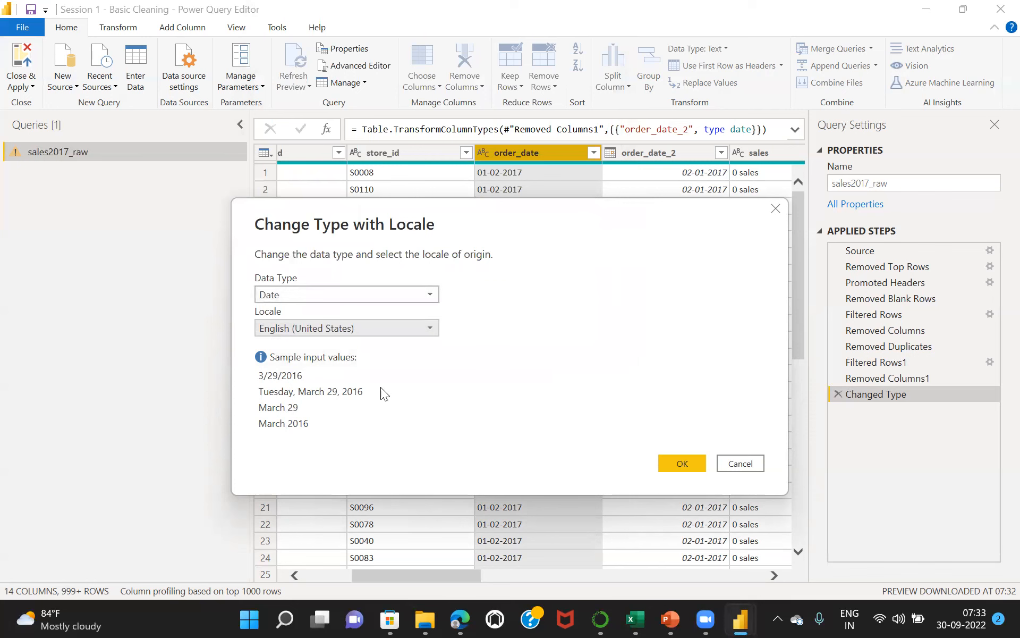
{"action": "left_click", "coordinate": [681, 462]}
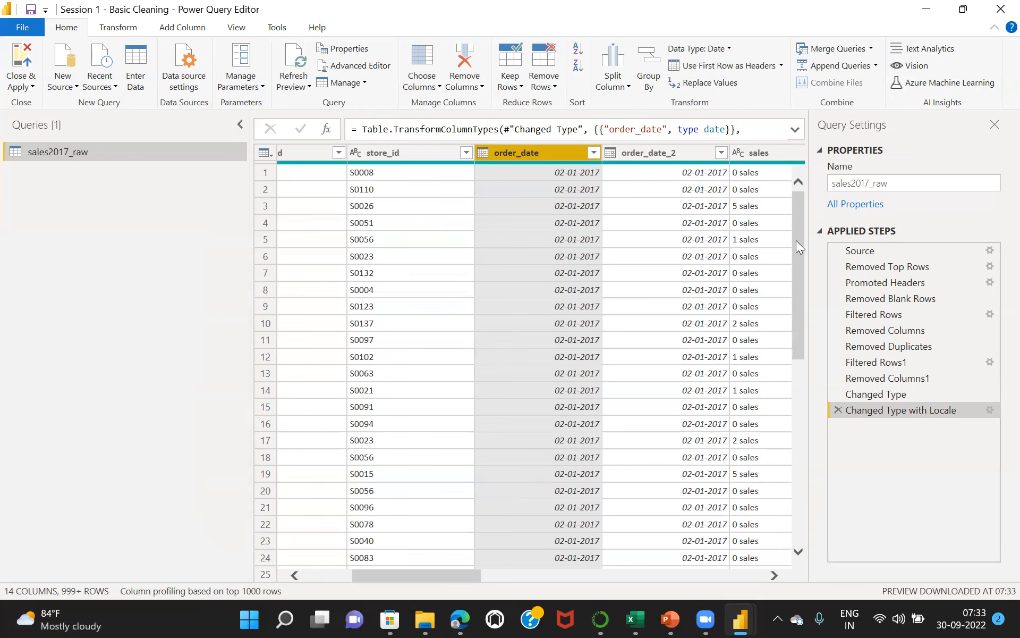
{"action": "left_click_drag", "start_coordinate": [796, 240], "coordinate": [798, 537]}
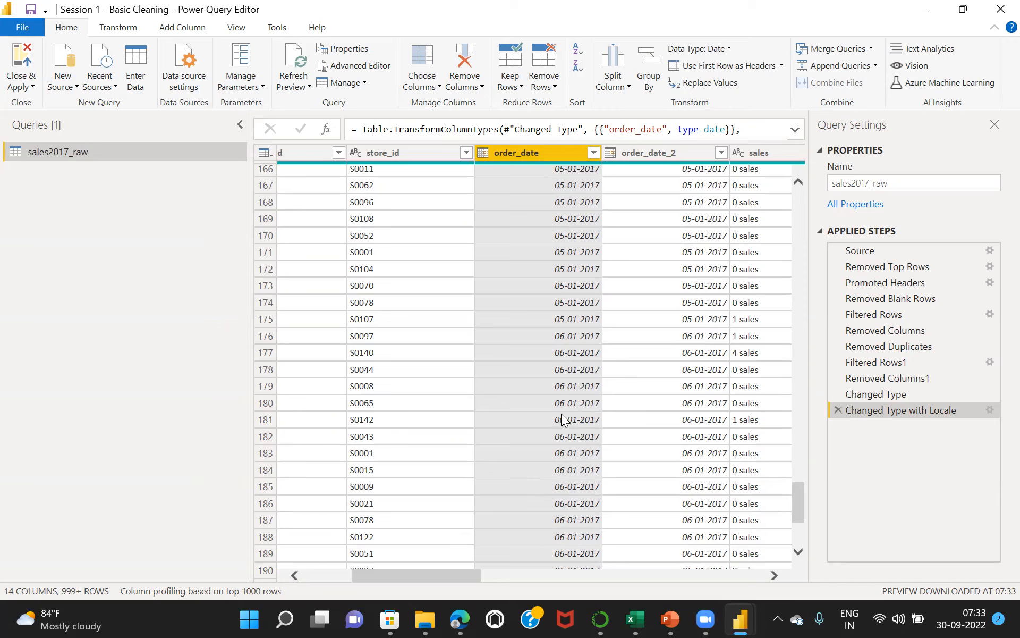
Set the data type of the delivery_date_format1 and delivery_date_format2 columns to Date
{"action": "left_click_drag", "start_coordinate": [404, 571], "coordinate": [727, 561]}
{"action": "left_click", "coordinate": [536, 152]}
{"action": "left_click", "coordinate": [749, 151], "text": "ctrl"}
{"action": "left_click", "coordinate": [715, 153], "text": "ctrl"}
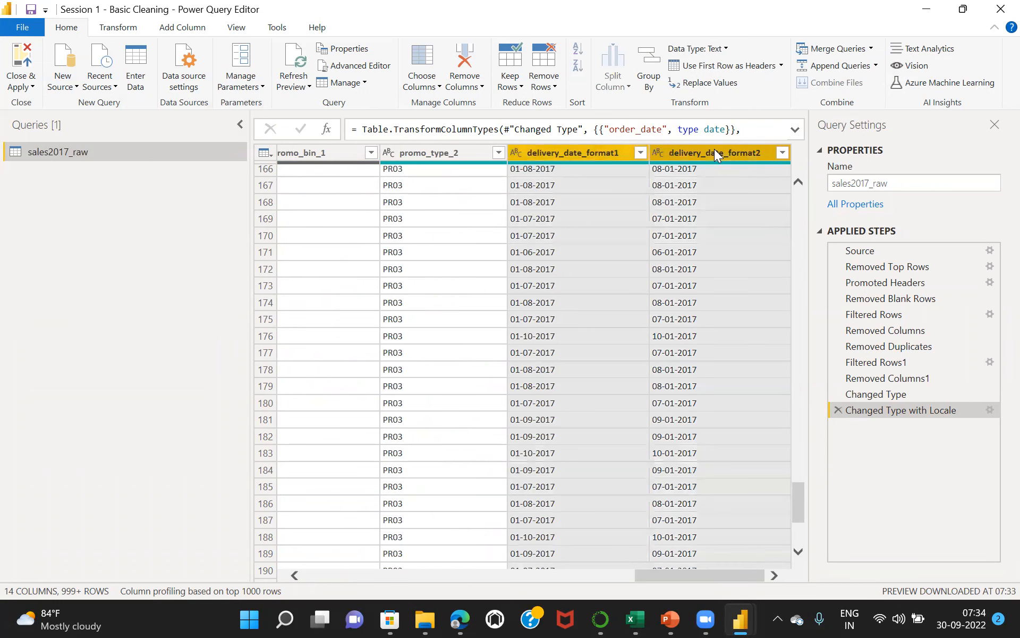
{"action": "right_click", "coordinate": [716, 153]}
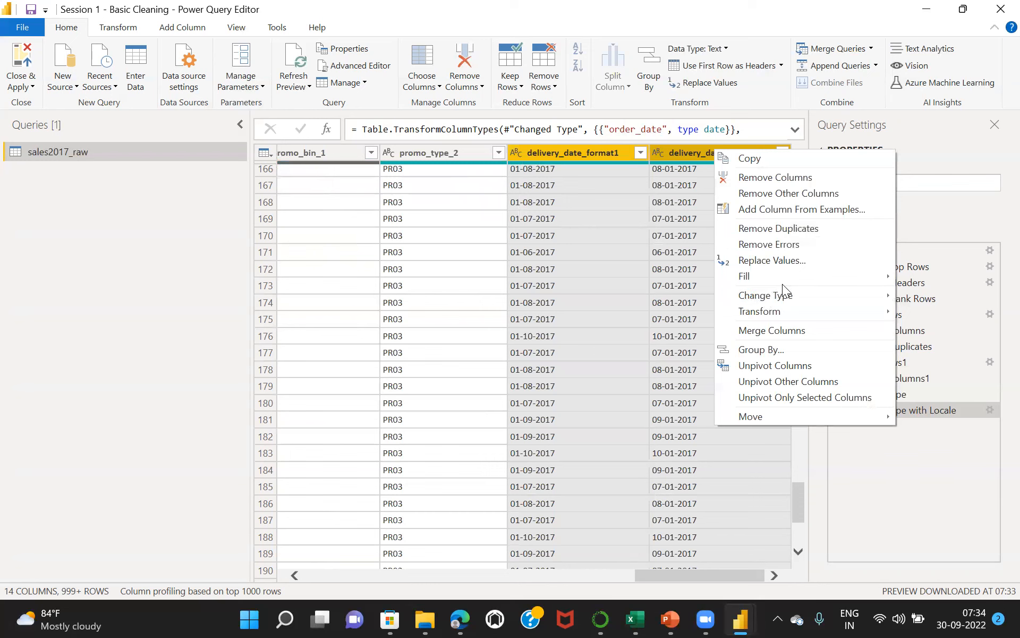
{"action": "mouse_move", "coordinate": [783, 295]}
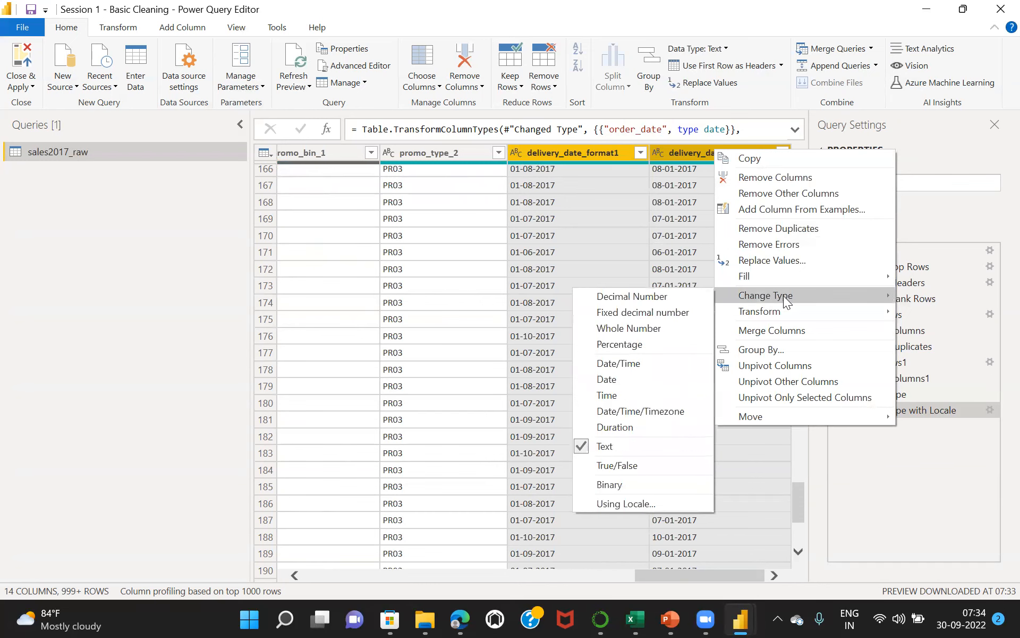
{"action": "left_click", "coordinate": [615, 379]}
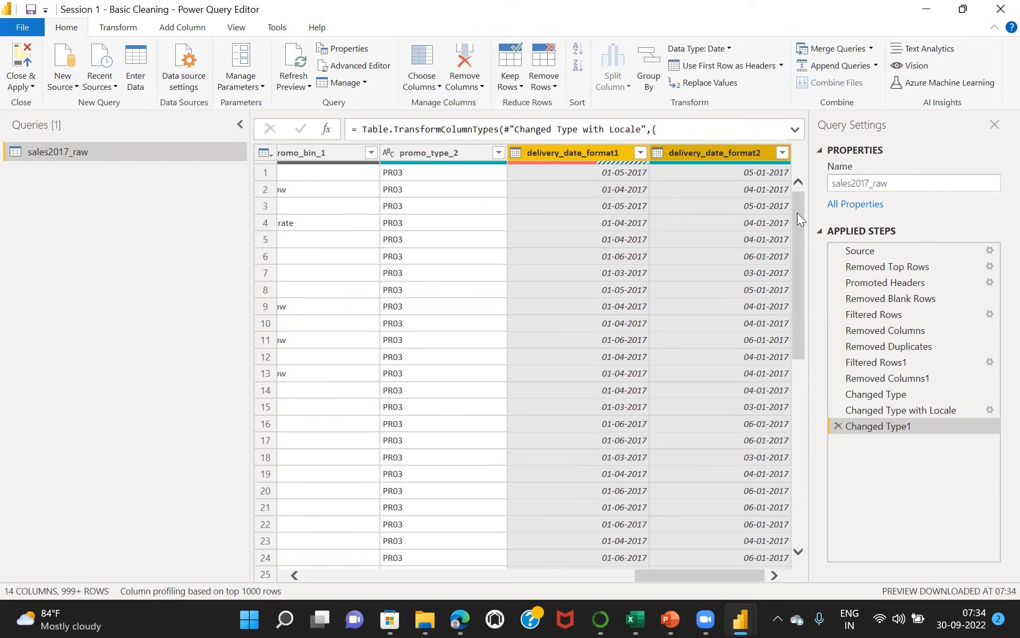
{"action": "left_click_drag", "start_coordinate": [799, 218], "coordinate": [767, 180]}
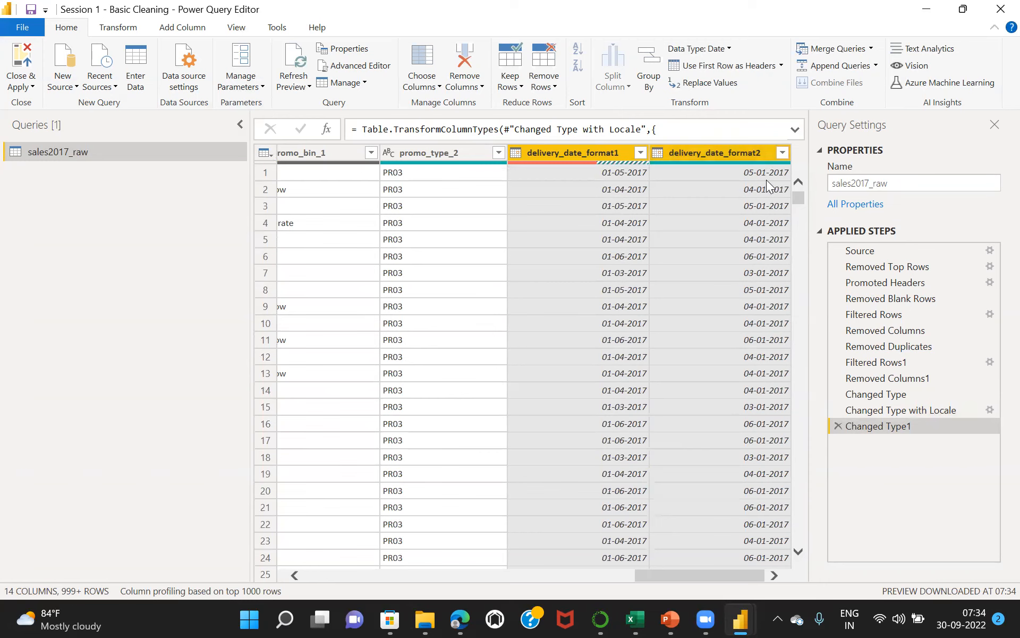
Try to convert the delivery_date_format1 column to Date using the English (United States) locale on top of its existing type change, and delete that conversion
{"action": "left_click", "coordinate": [515, 154]}
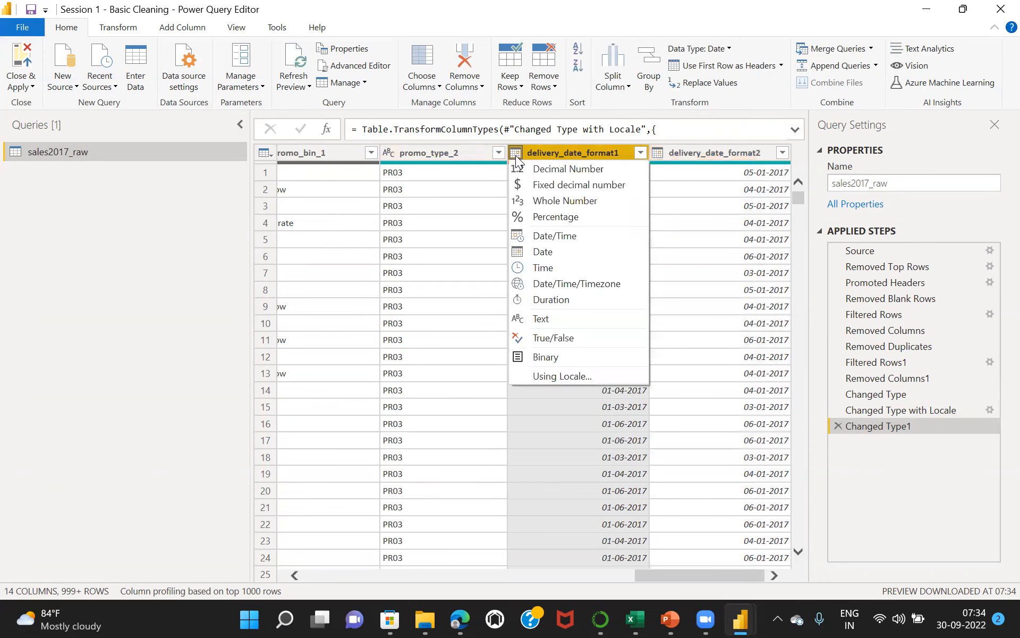
{"action": "left_click", "coordinate": [556, 376]}
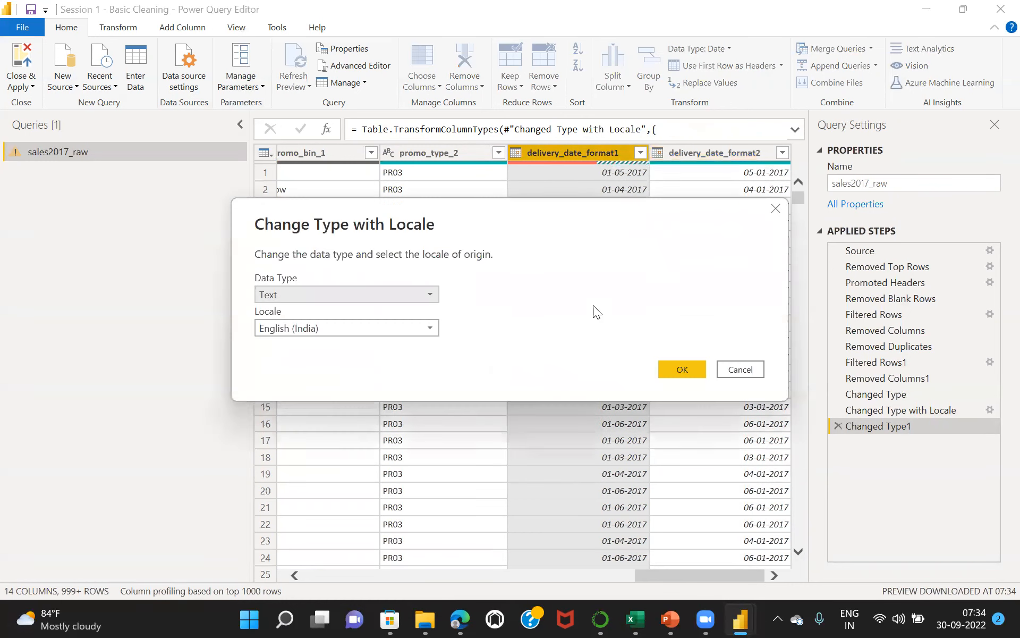
{"action": "left_click", "coordinate": [426, 293]}
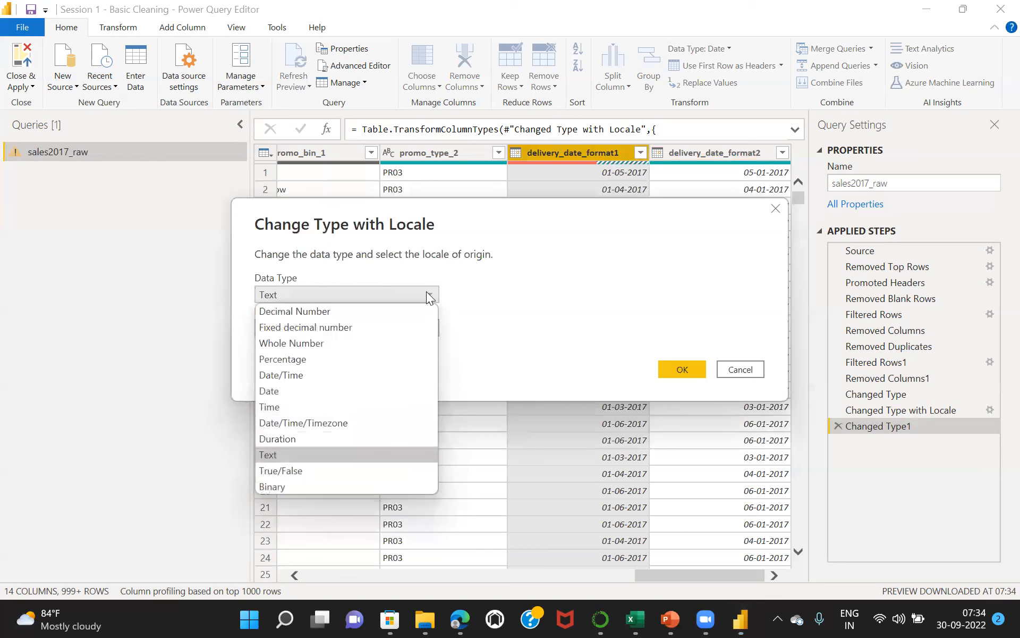
{"action": "left_click", "coordinate": [285, 391]}
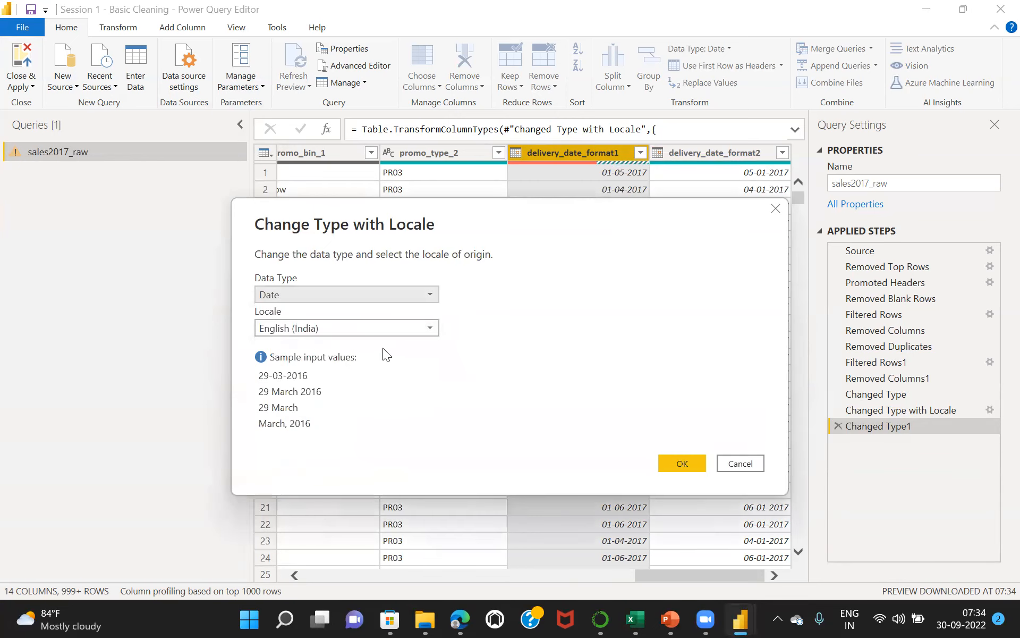
{"action": "left_click", "coordinate": [429, 328]}
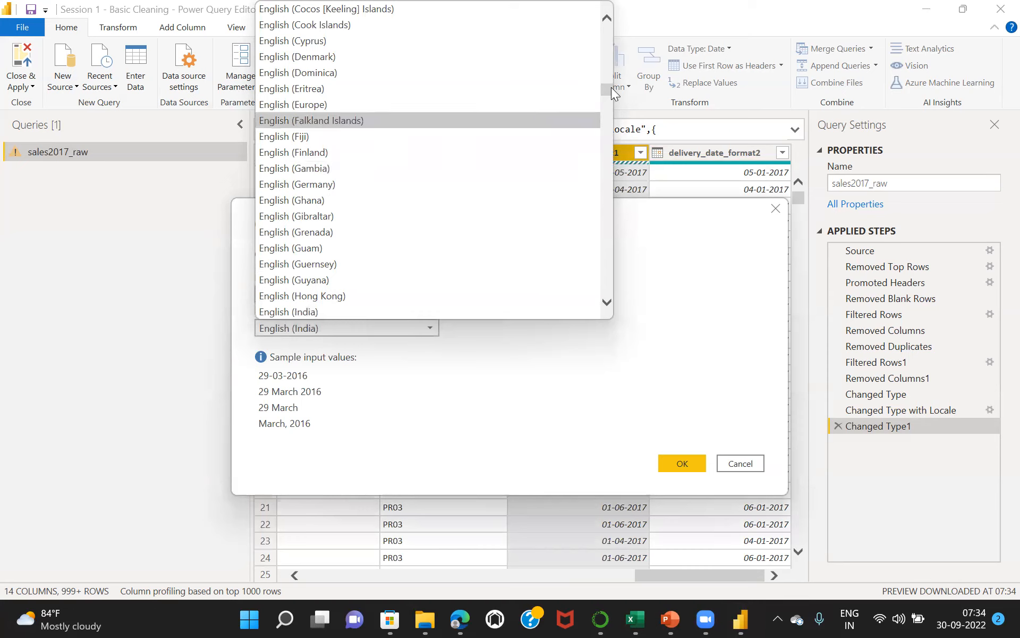
{"action": "left_click_drag", "start_coordinate": [607, 89], "coordinate": [611, 120]}
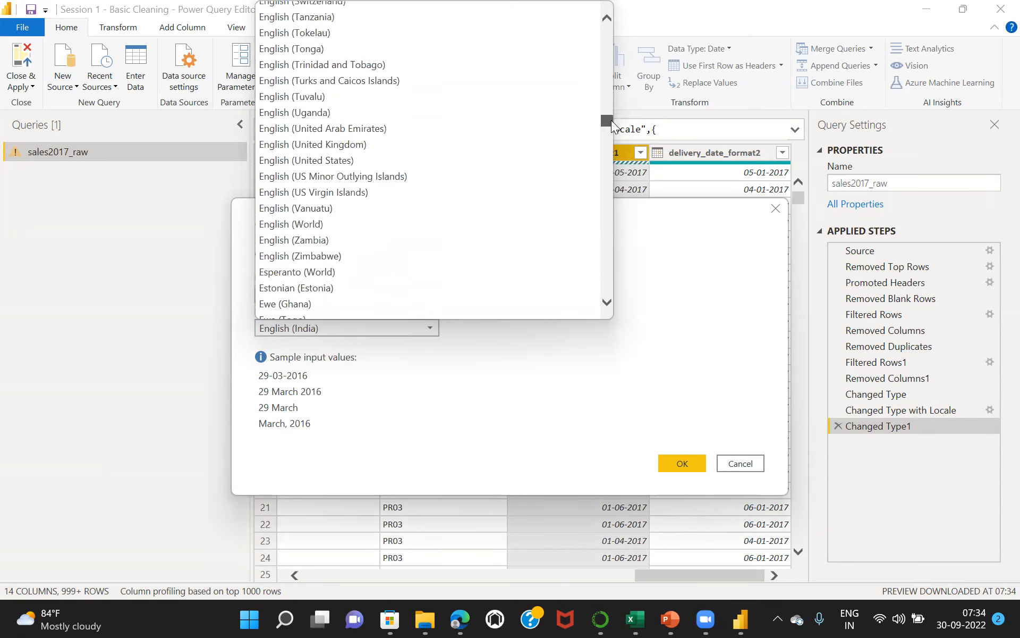
{"action": "left_click", "coordinate": [335, 160]}
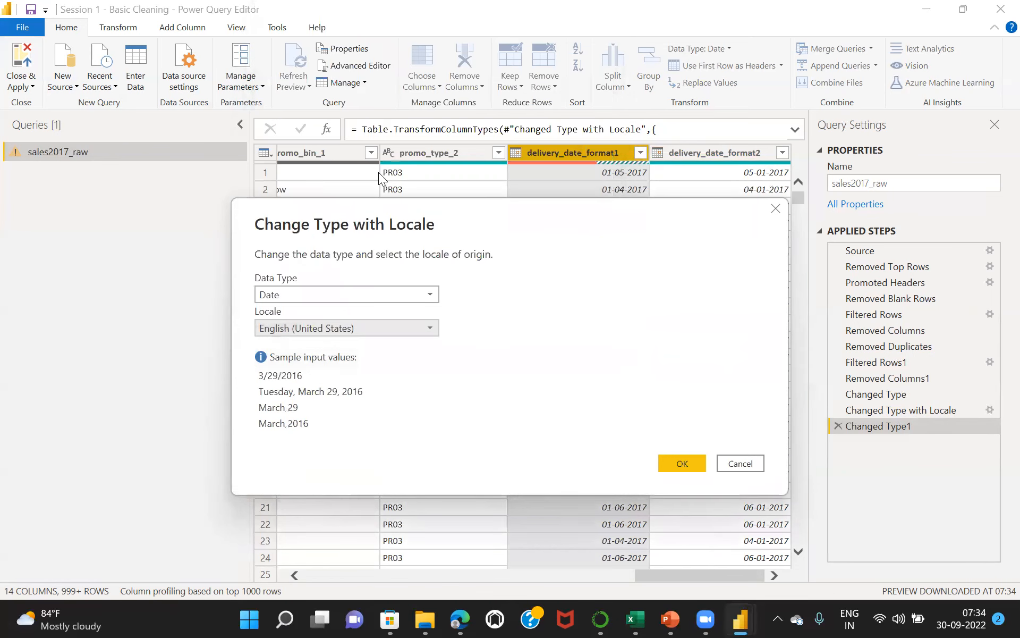
{"action": "left_click", "coordinate": [680, 462]}
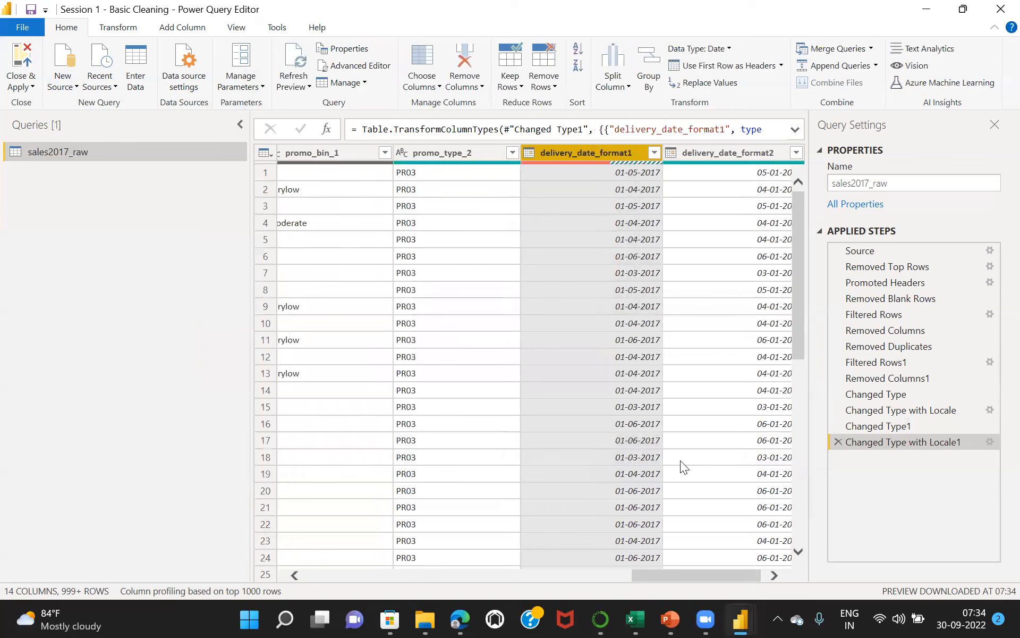
{"action": "left_click", "coordinate": [837, 442]}
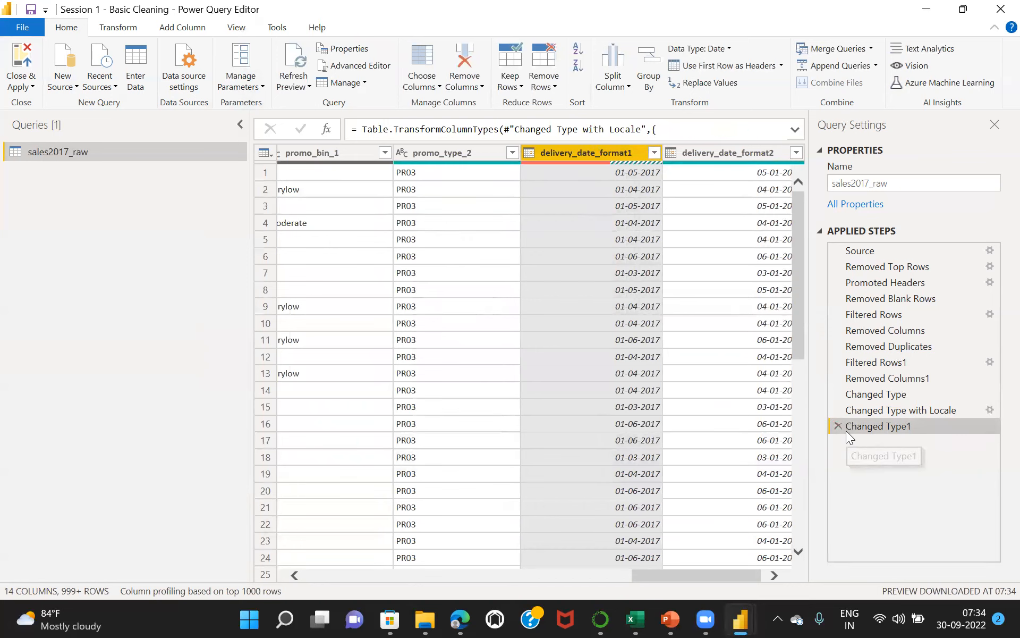
Delete the Changed Type1 step and set the data type of only the delivery_date_format2 column to Date
{"action": "left_click", "coordinate": [839, 425]}
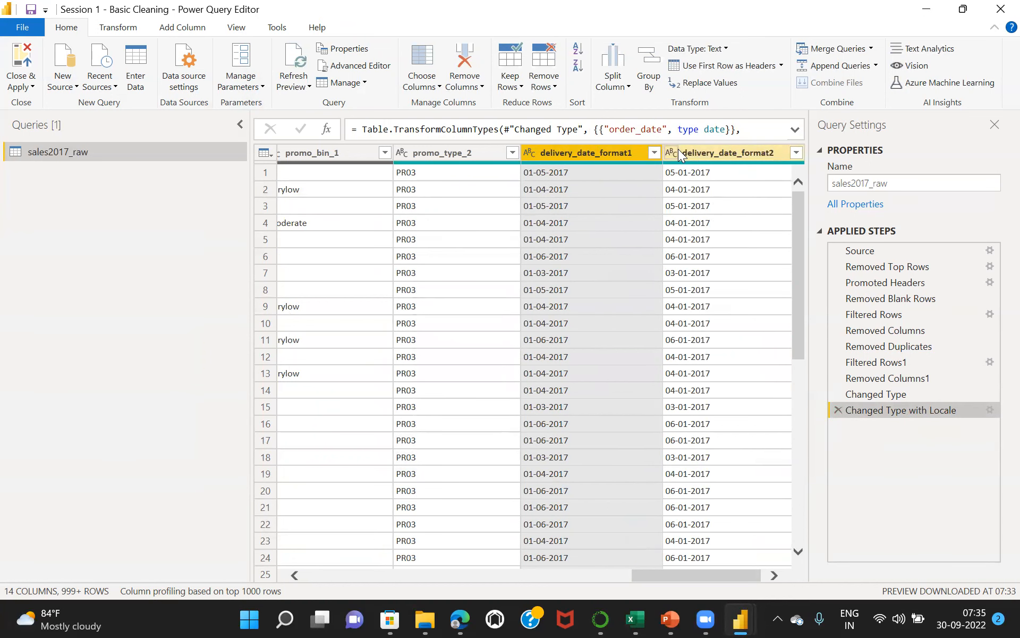
{"action": "left_click", "coordinate": [694, 153]}
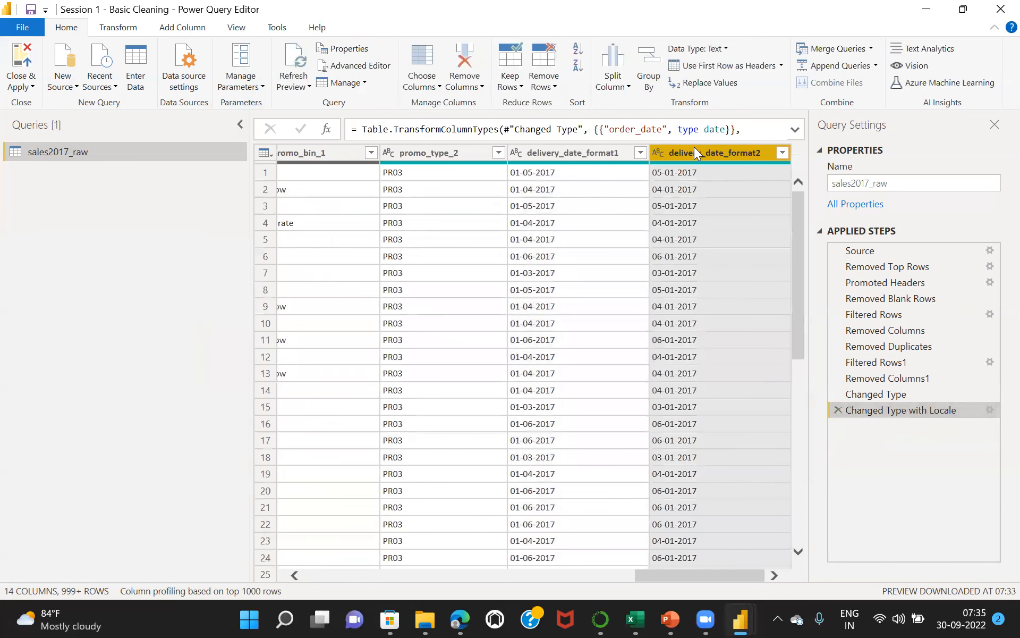
{"action": "right_click", "coordinate": [694, 153]}
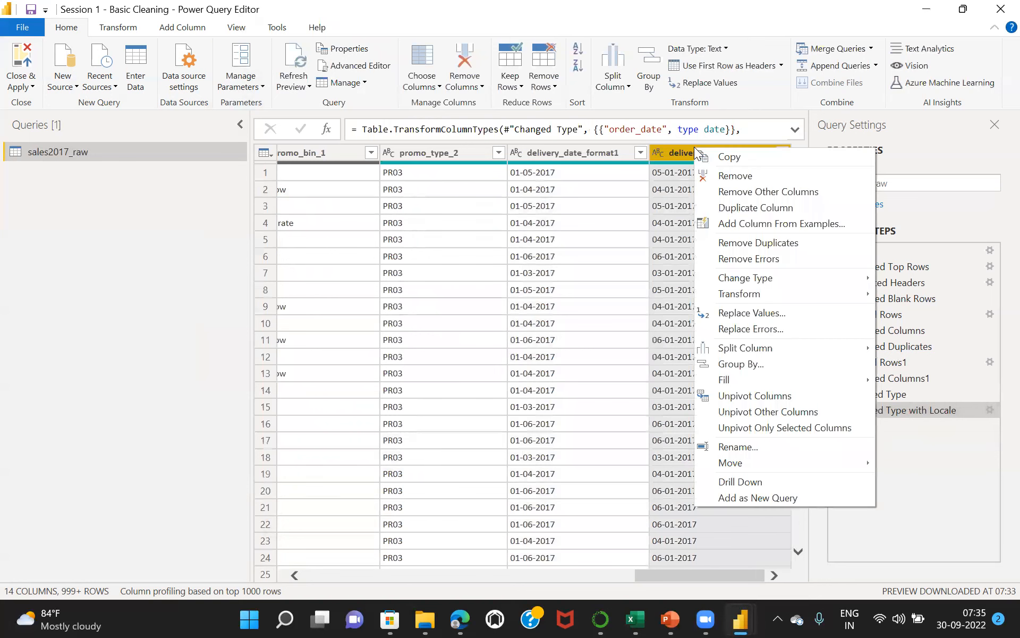
{"action": "left_click", "coordinate": [657, 152]}
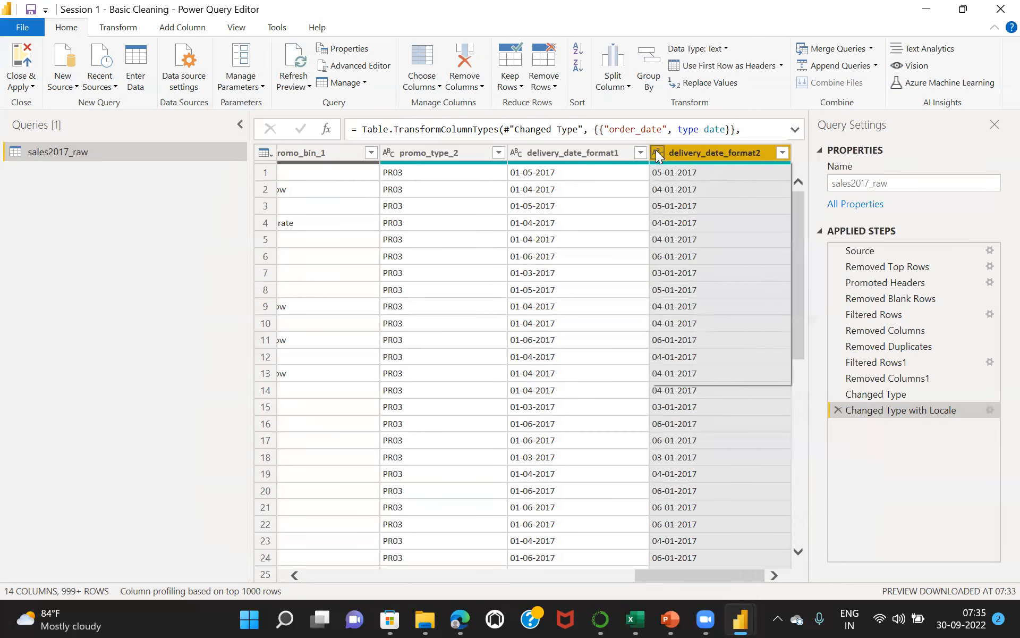
{"action": "left_click", "coordinate": [657, 153]}
{"action": "left_click", "coordinate": [684, 250]}
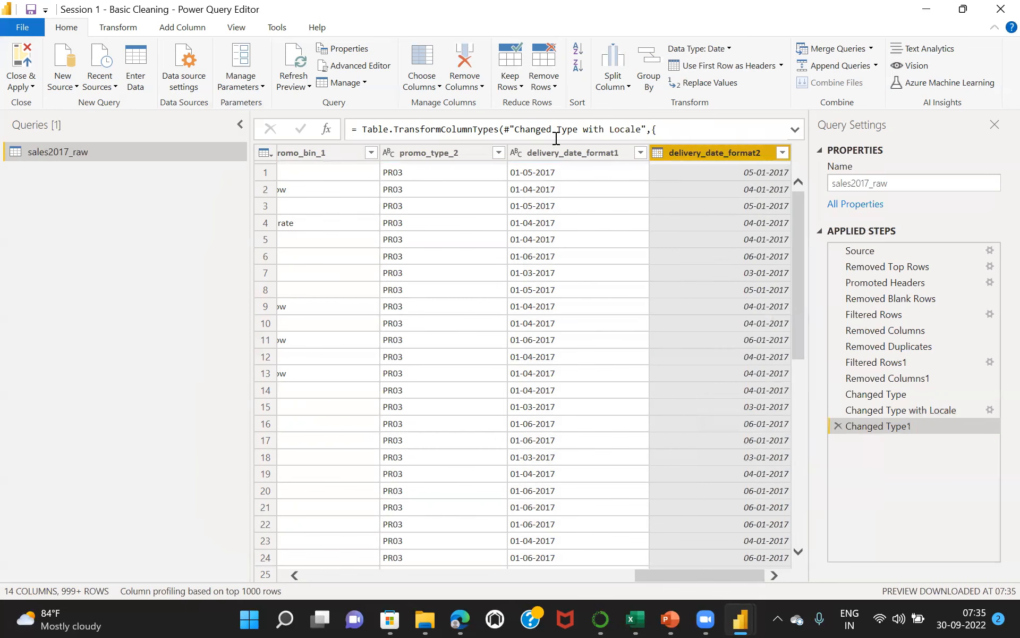
Convert the delivery_date_format1 text column to the Date type using the English (United States) locale
{"action": "left_click", "coordinate": [515, 153]}
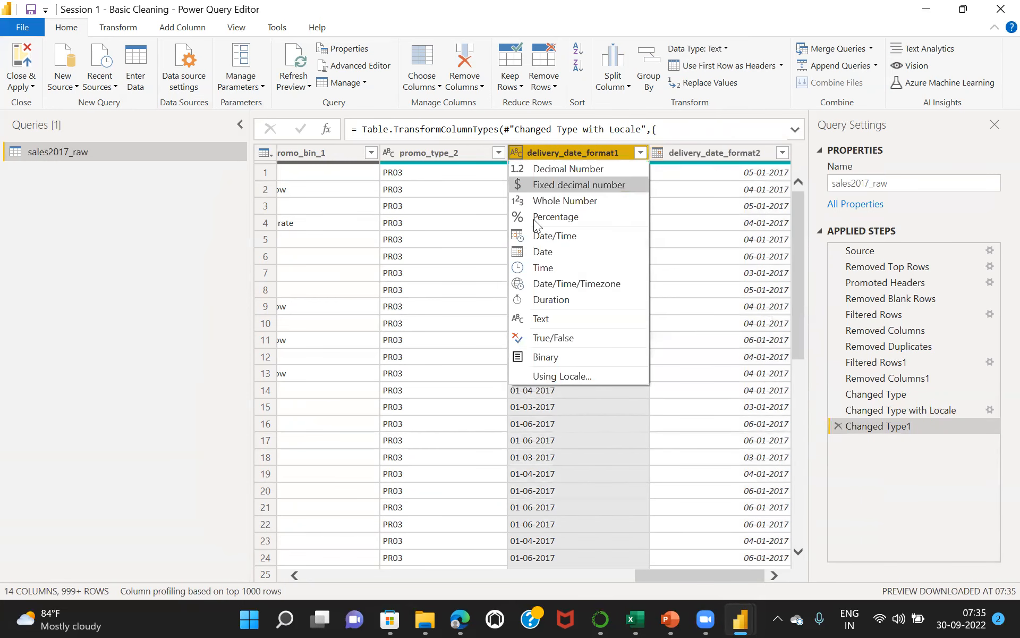
{"action": "left_click", "coordinate": [555, 376]}
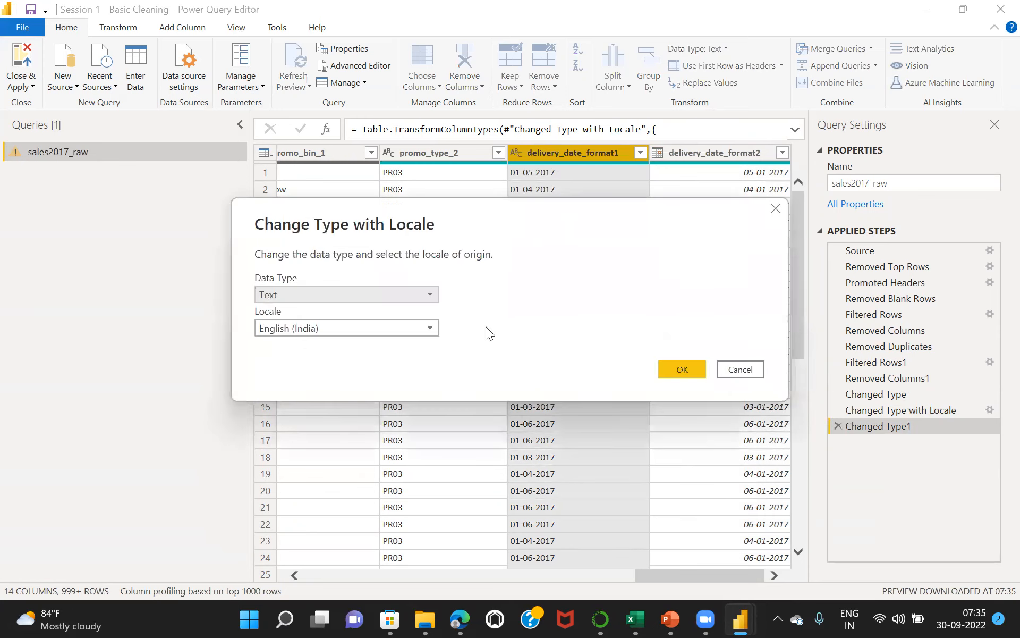
{"action": "left_click", "coordinate": [415, 295]}
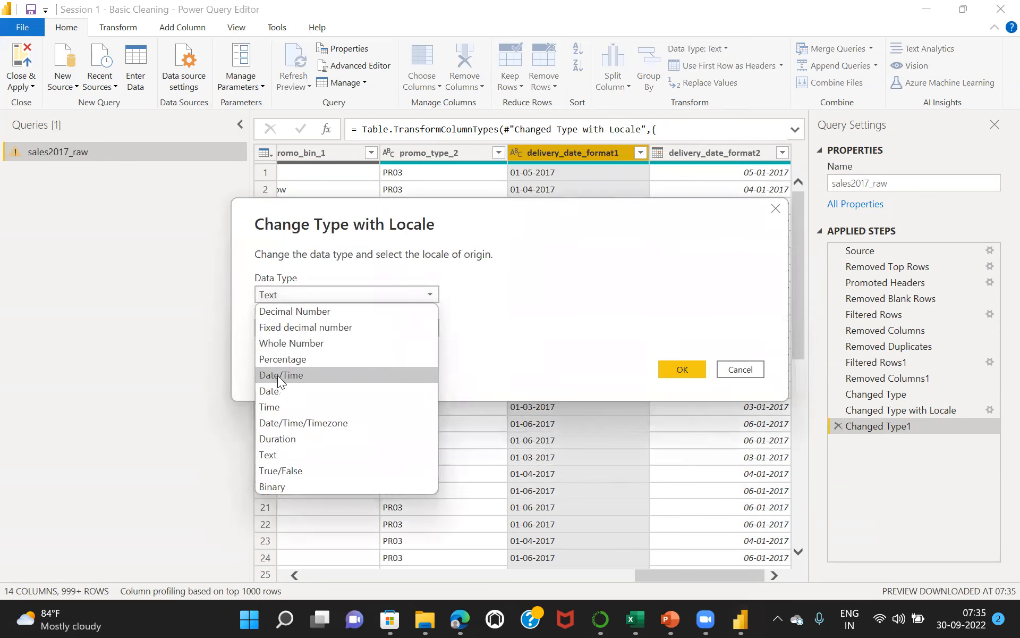
{"action": "left_click", "coordinate": [271, 389]}
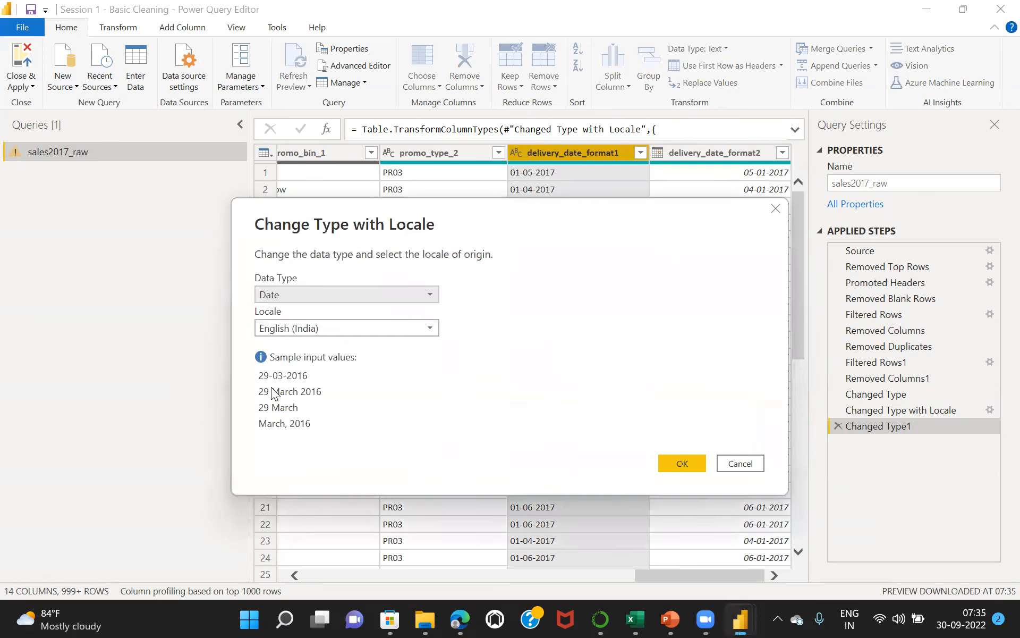
{"action": "left_click", "coordinate": [420, 327]}
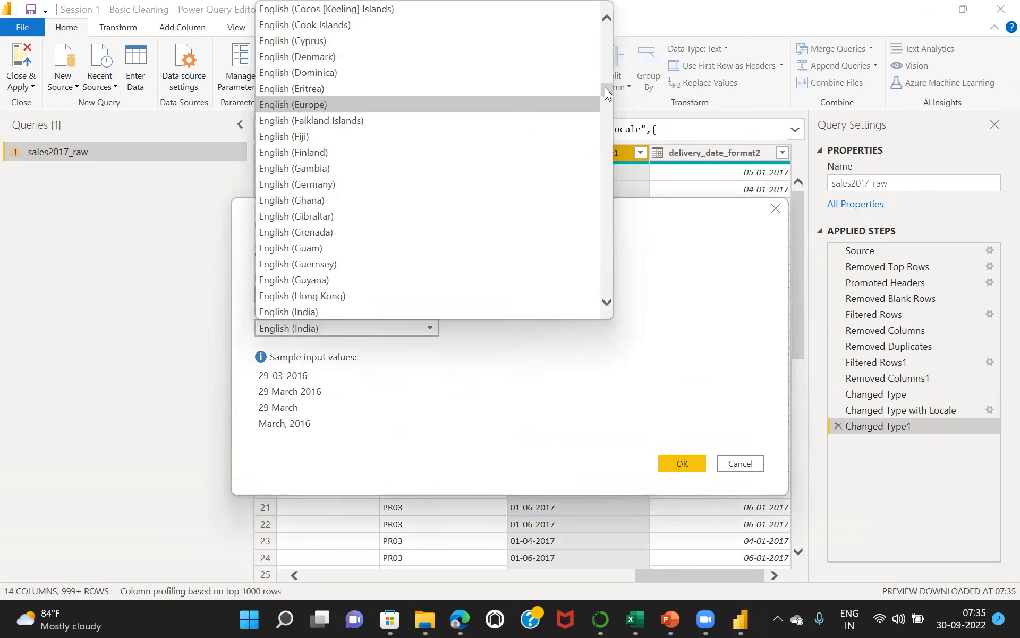
{"action": "left_click_drag", "start_coordinate": [605, 89], "coordinate": [604, 119]}
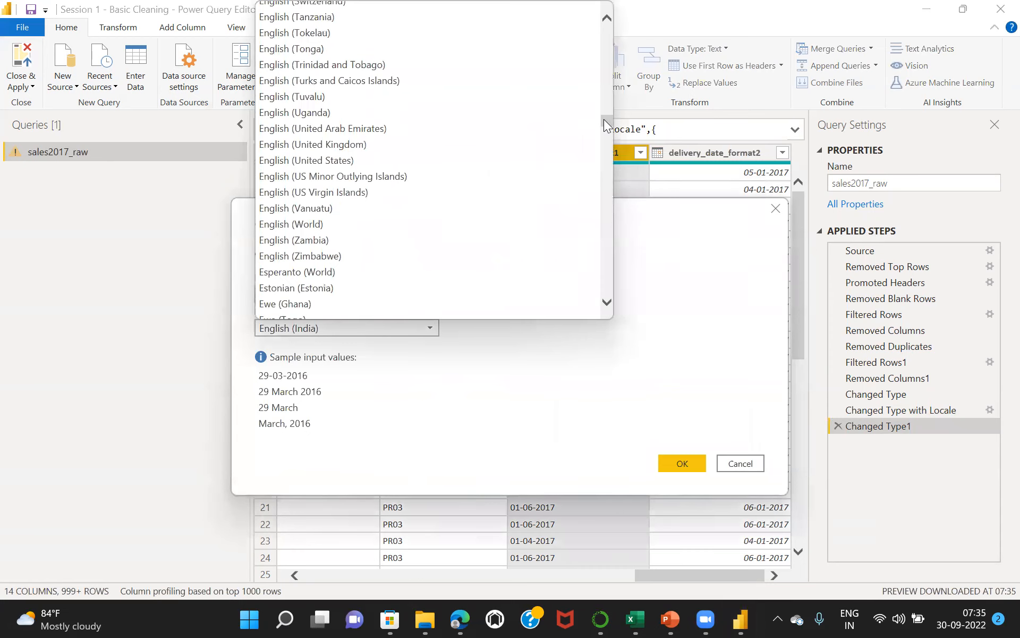
{"action": "left_click", "coordinate": [347, 160]}
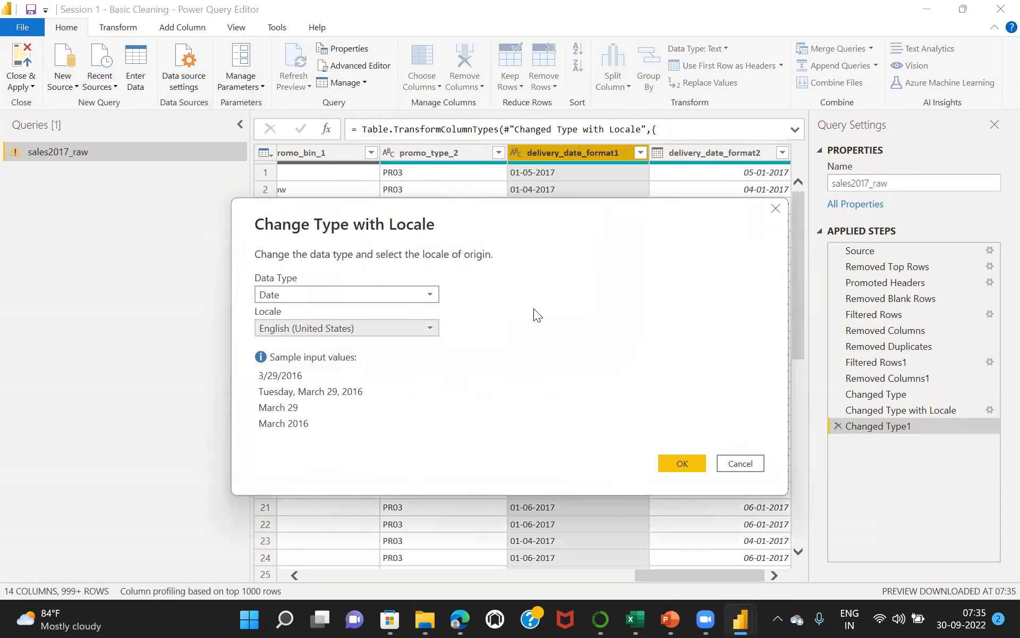
{"action": "left_click", "coordinate": [690, 461]}
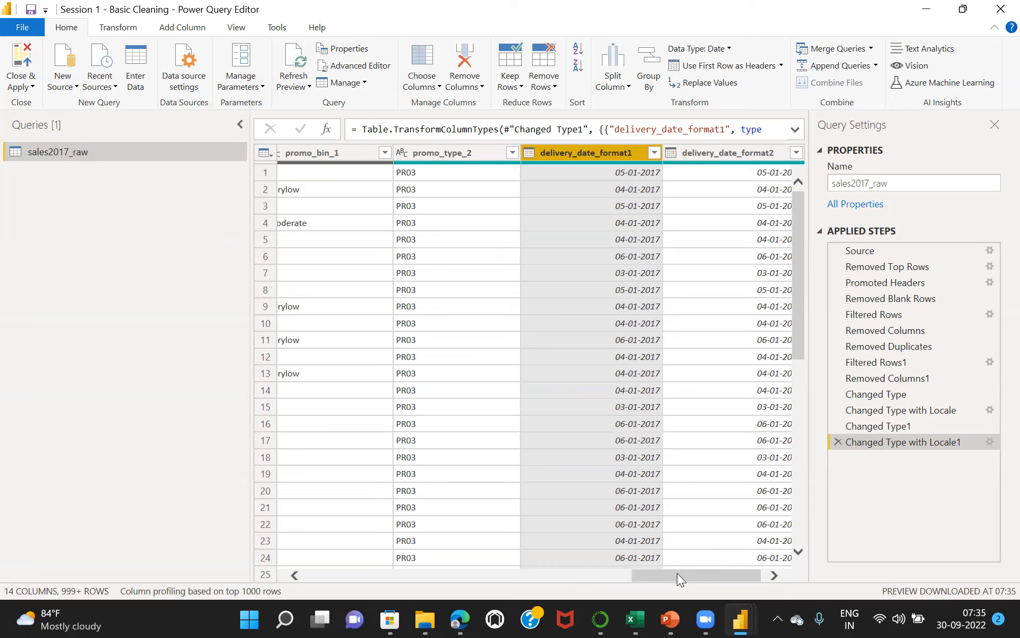
Set the data type of the revenue and price columns to Fixed decimal number and check the price column's quality summary
{"action": "left_click_drag", "start_coordinate": [677, 573], "coordinate": [492, 550]}
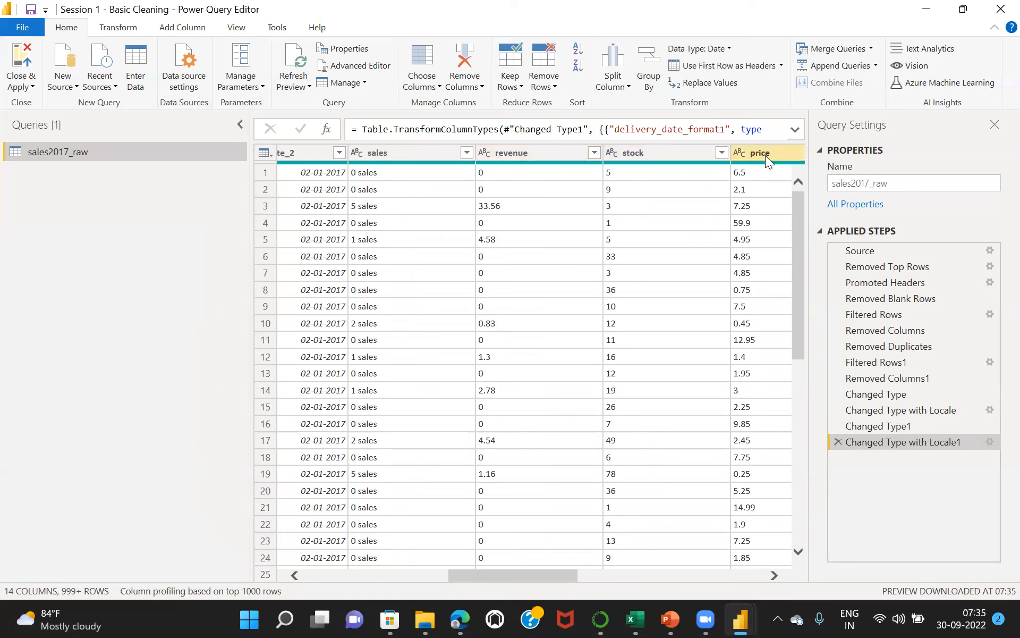
{"action": "left_click", "coordinate": [540, 153]}
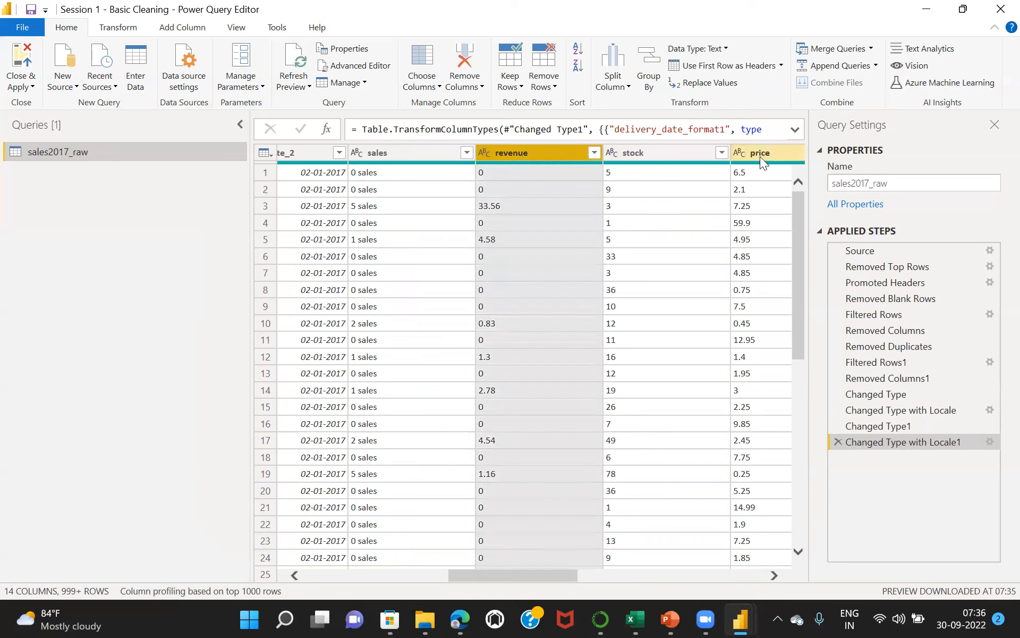
{"action": "left_click", "coordinate": [777, 155], "text": "ctrl"}
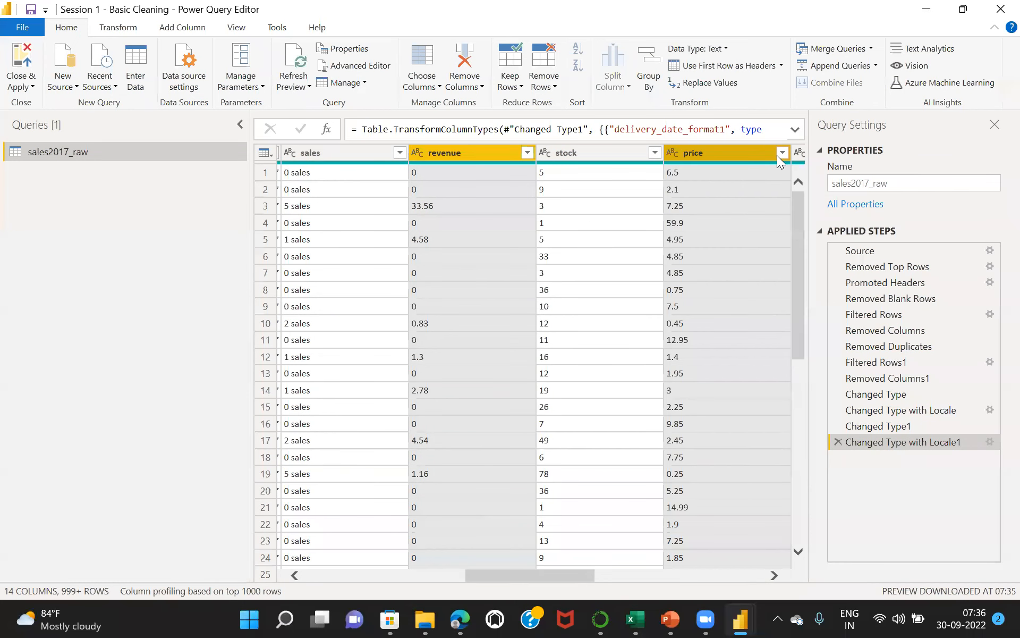
{"action": "right_click", "coordinate": [737, 152]}
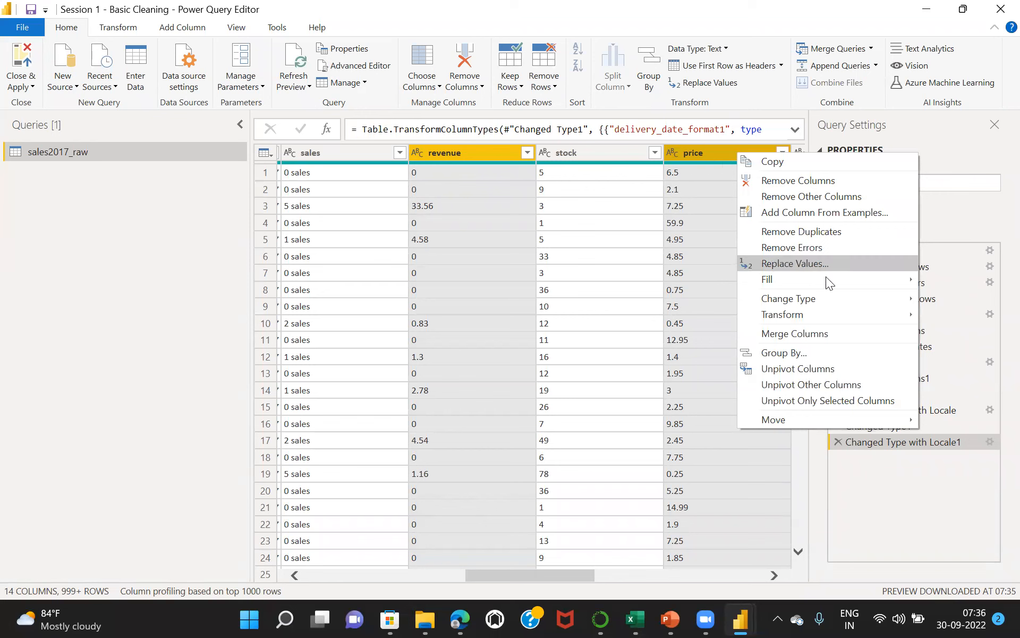
{"action": "mouse_move", "coordinate": [810, 300]}
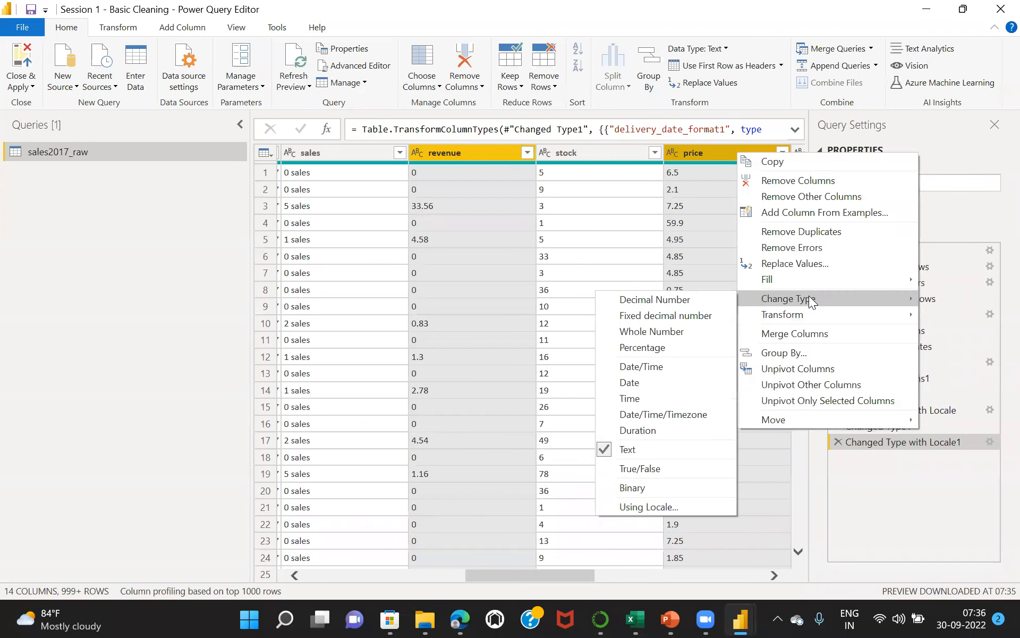
{"action": "left_click", "coordinate": [661, 318]}
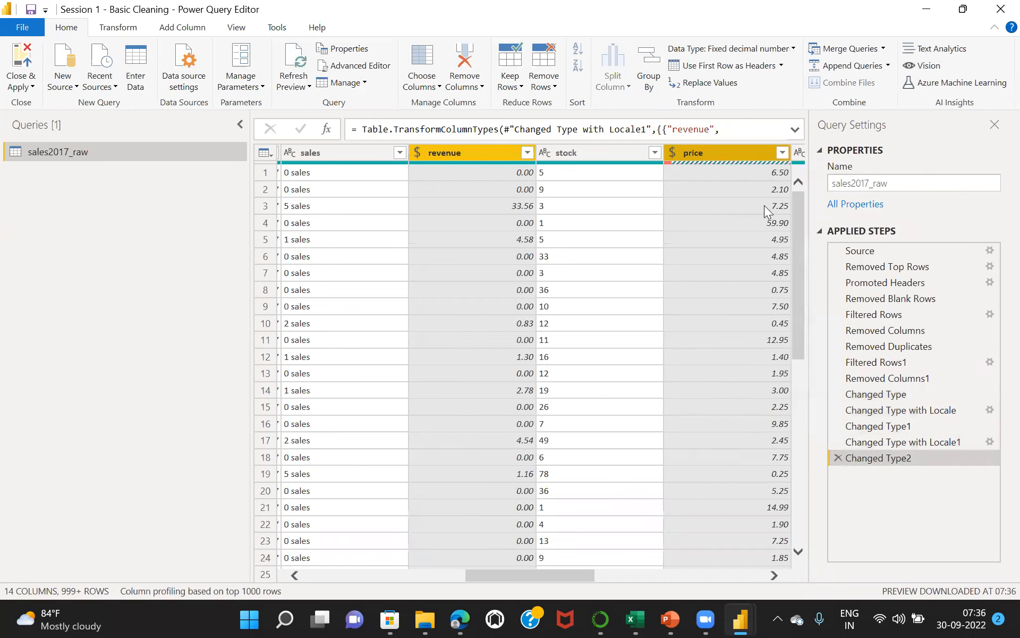
{"action": "mouse_move", "coordinate": [671, 162]}
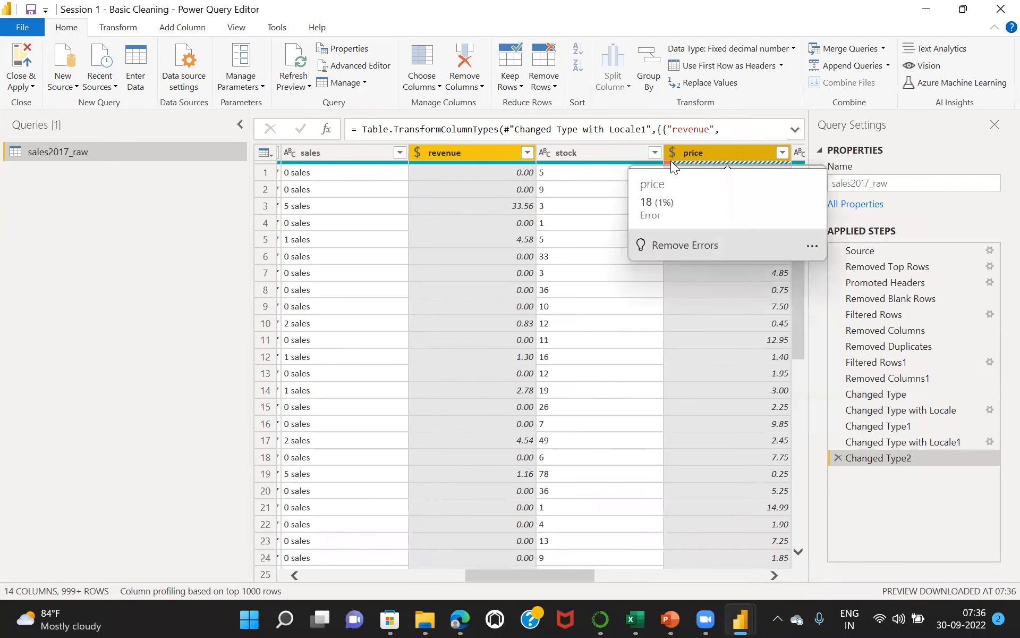
Set the data type of the stock column to Whole Number
{"action": "left_click", "coordinate": [578, 152]}
{"action": "right_click", "coordinate": [579, 152]}
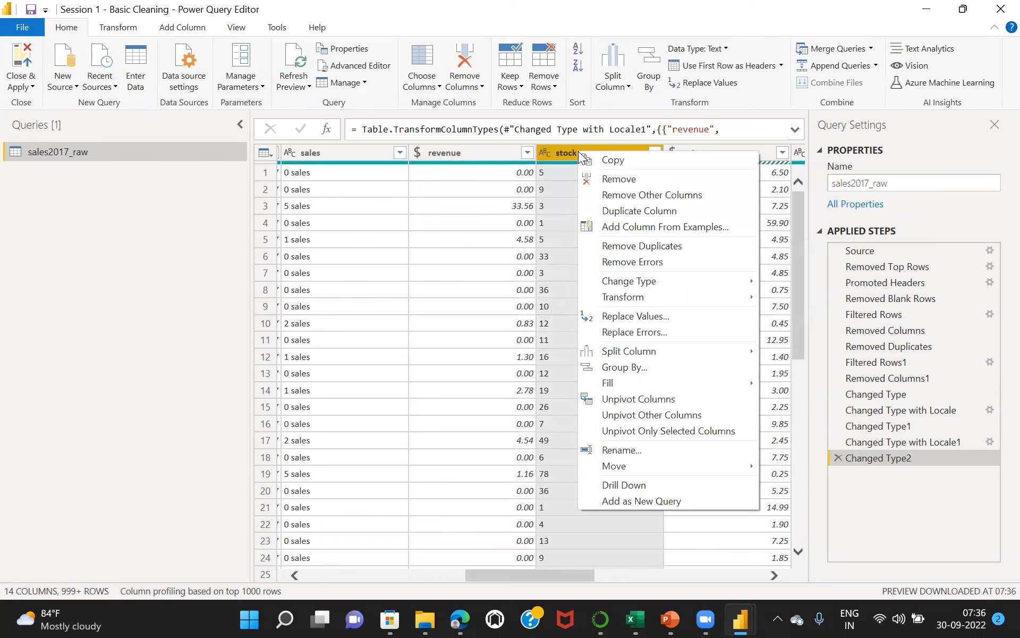
{"action": "mouse_move", "coordinate": [649, 299]}
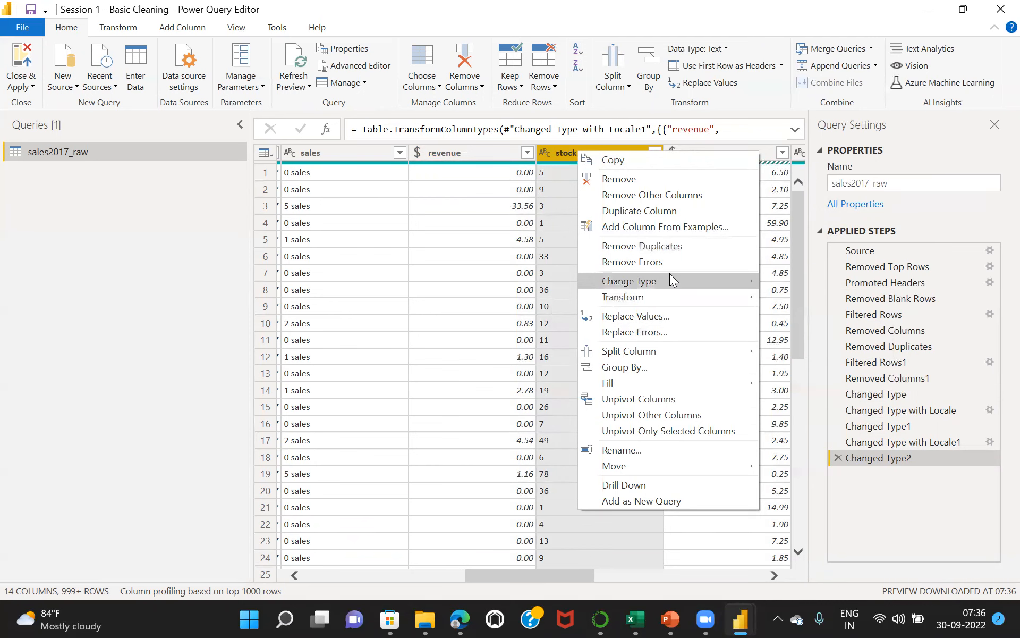
{"action": "mouse_move", "coordinate": [673, 281]}
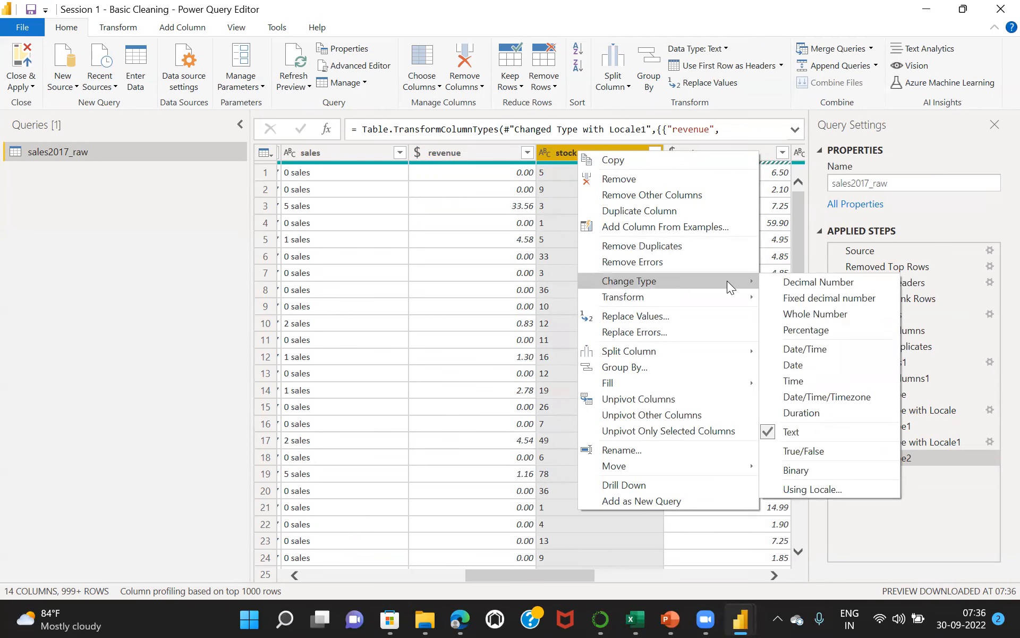
{"action": "left_click", "coordinate": [812, 315]}
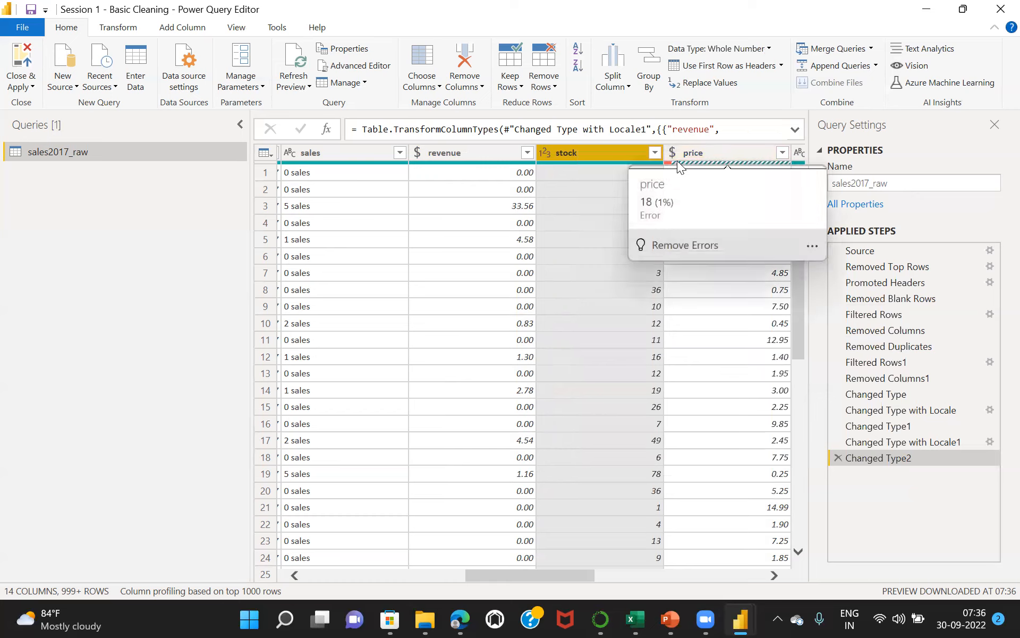
Look through the price column's filter values and find a row where the price cell contains an error
{"action": "mouse_move", "coordinate": [672, 162]}
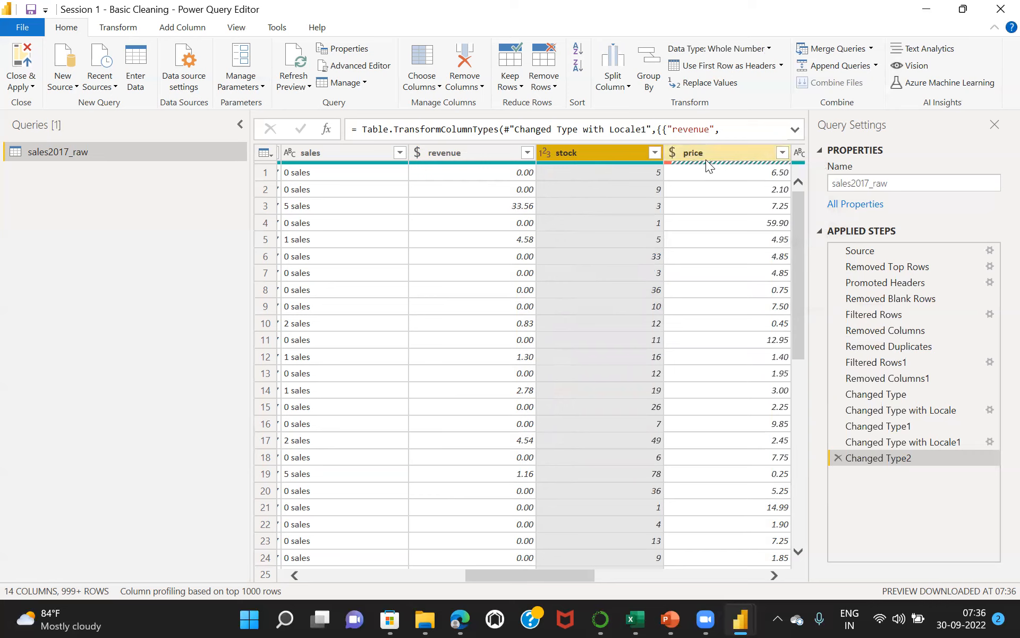
{"action": "left_click", "coordinate": [782, 153]}
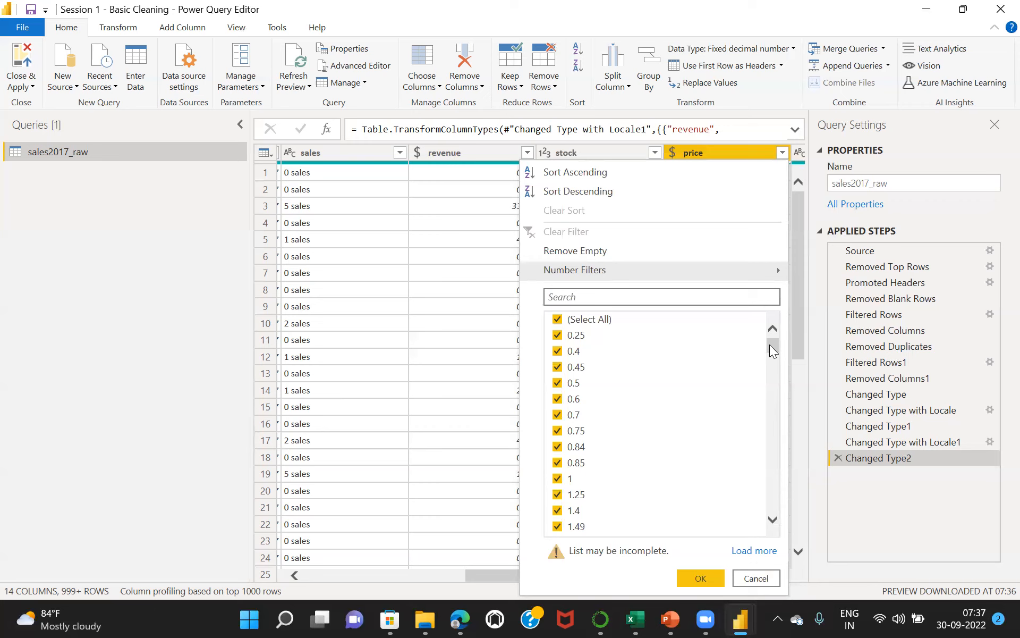
{"action": "left_click_drag", "start_coordinate": [770, 346], "coordinate": [750, 313]}
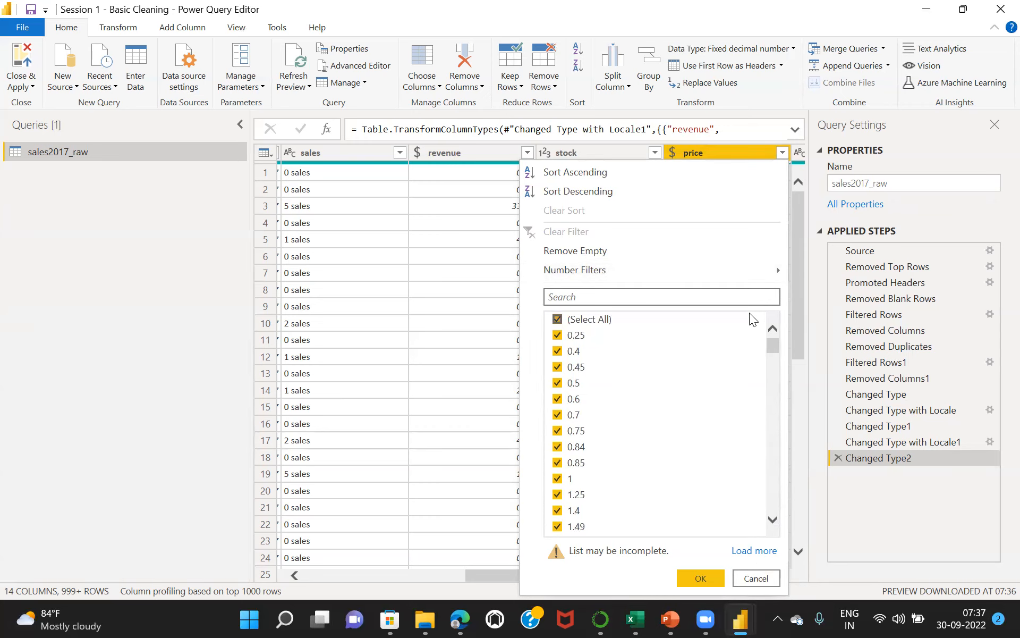
{"action": "left_click", "coordinate": [741, 577]}
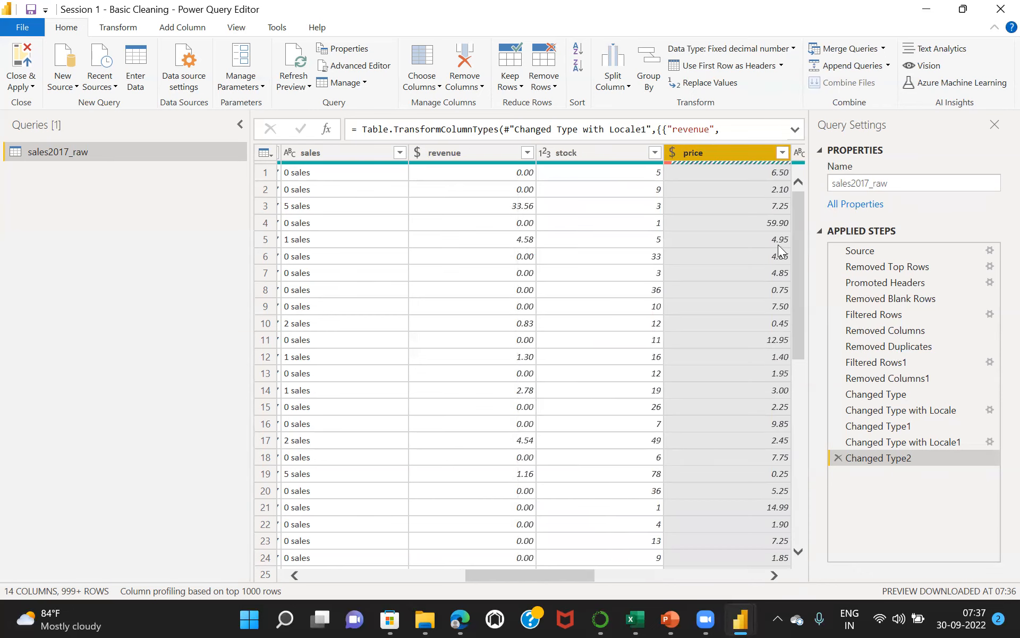
{"action": "left_click_drag", "start_coordinate": [798, 248], "coordinate": [789, 455]}
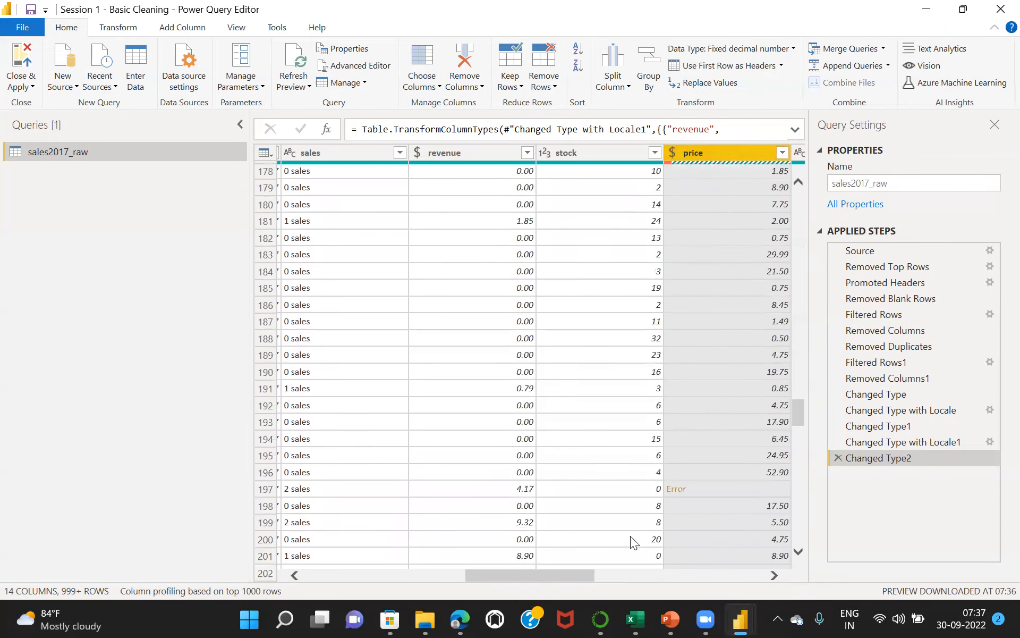
Drill into the price error in row 197 to read its details, and delete the drill-down step this adds
{"action": "left_click", "coordinate": [677, 490]}
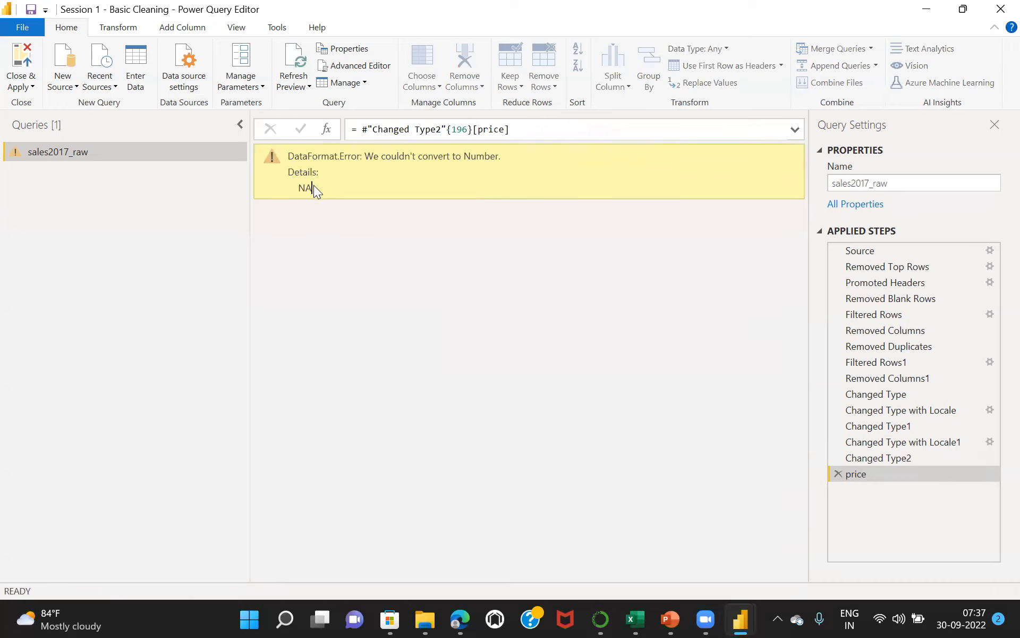
{"action": "left_click_drag", "start_coordinate": [314, 186], "coordinate": [296, 185]}
{"action": "left_click", "coordinate": [458, 271]}
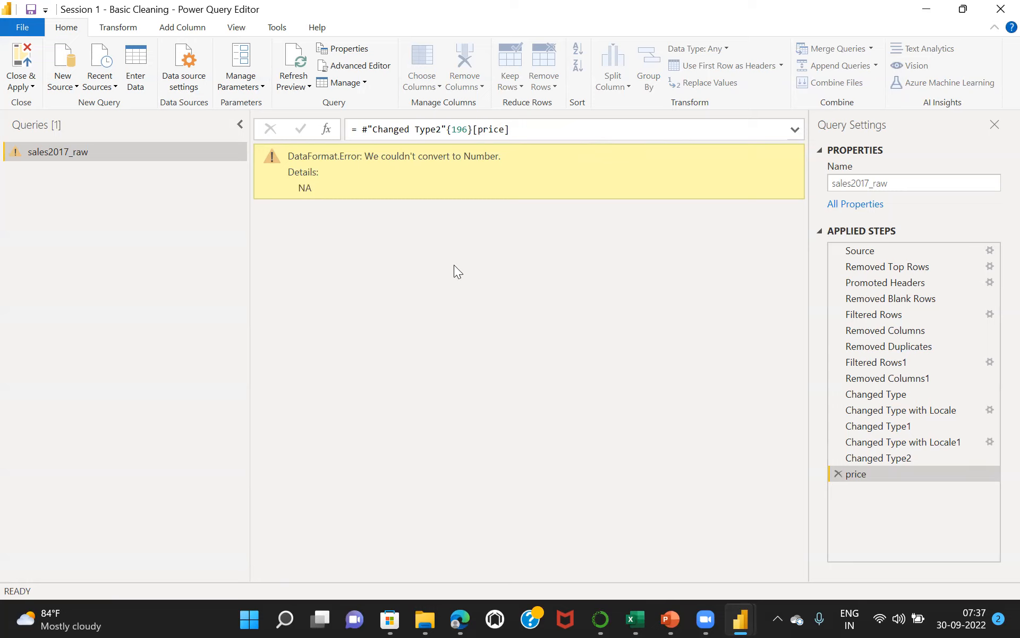
{"action": "left_click", "coordinate": [838, 474]}
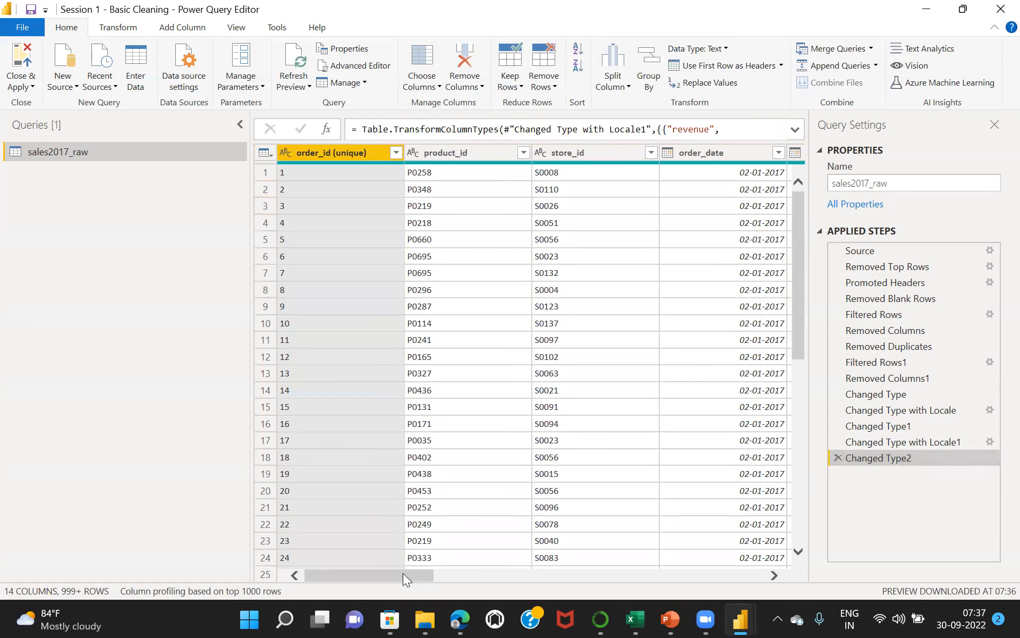
Try to remove rows with errors based on the order_date_2 column
{"action": "left_click_drag", "start_coordinate": [402, 573], "coordinate": [510, 569]}
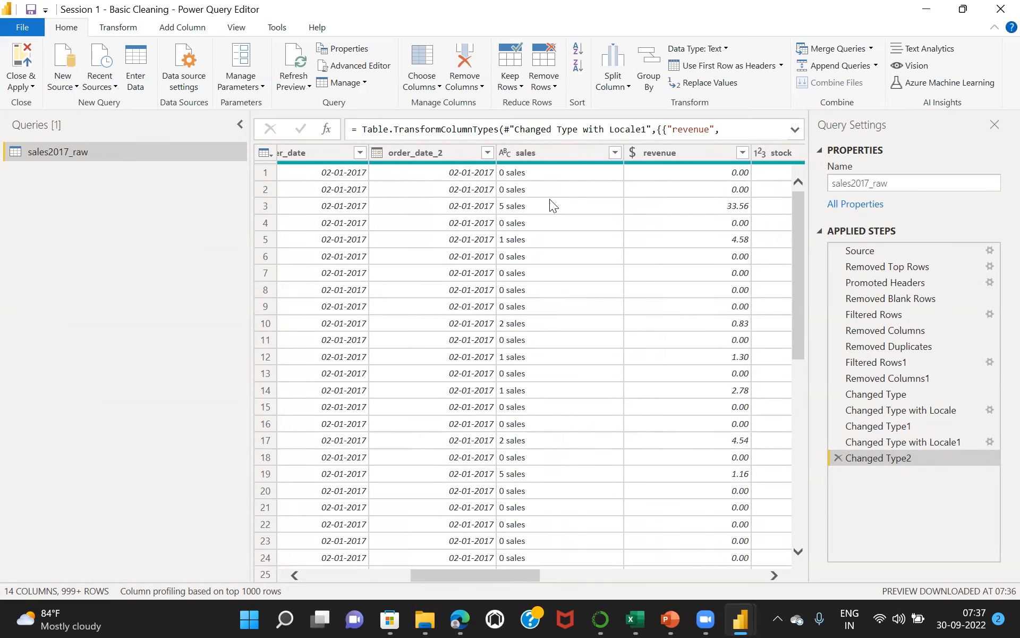
{"action": "left_click", "coordinate": [552, 87]}
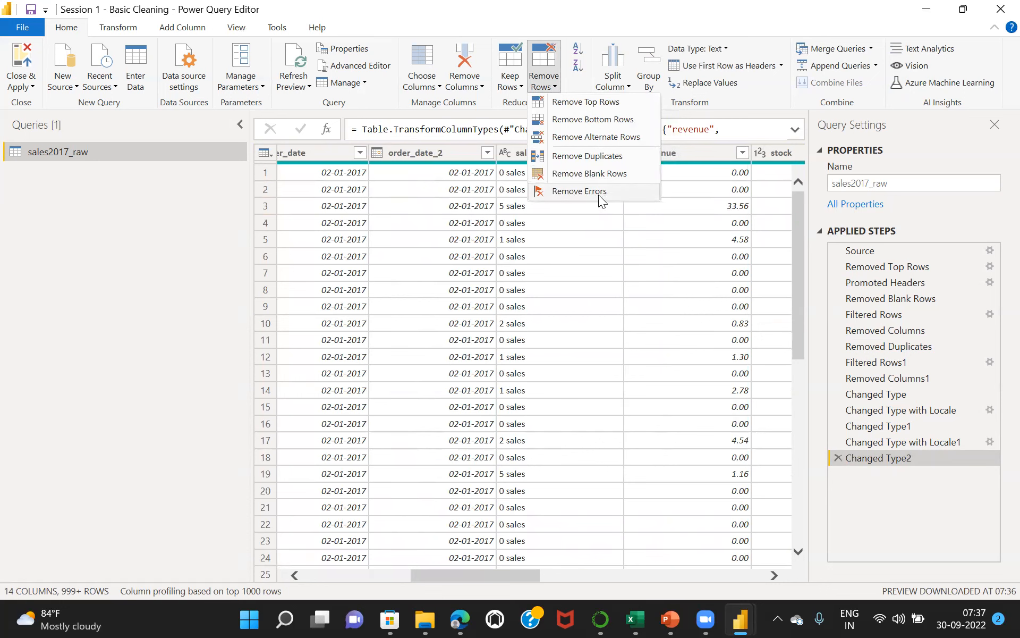
{"action": "left_click", "coordinate": [472, 573]}
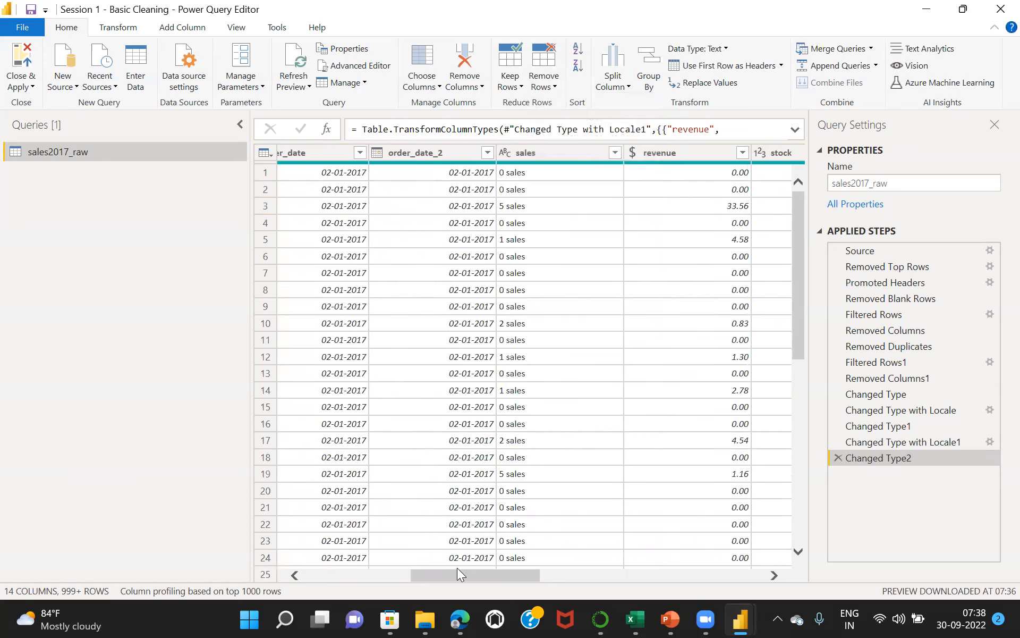
{"action": "left_click", "coordinate": [457, 568]}
{"action": "scroll", "coordinate": [458, 572], "scroll_direction": "left", "scroll_amount": 5}
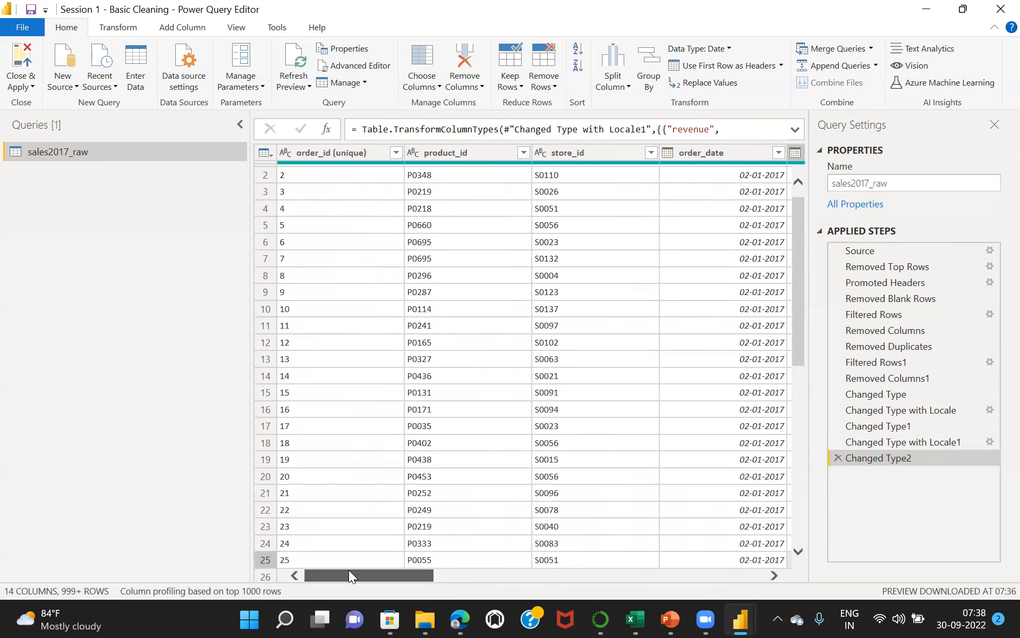
{"action": "scroll", "coordinate": [348, 570], "scroll_direction": "right", "scroll_amount": 3}
{"action": "scroll", "coordinate": [411, 566], "scroll_direction": "right", "scroll_amount": 5}
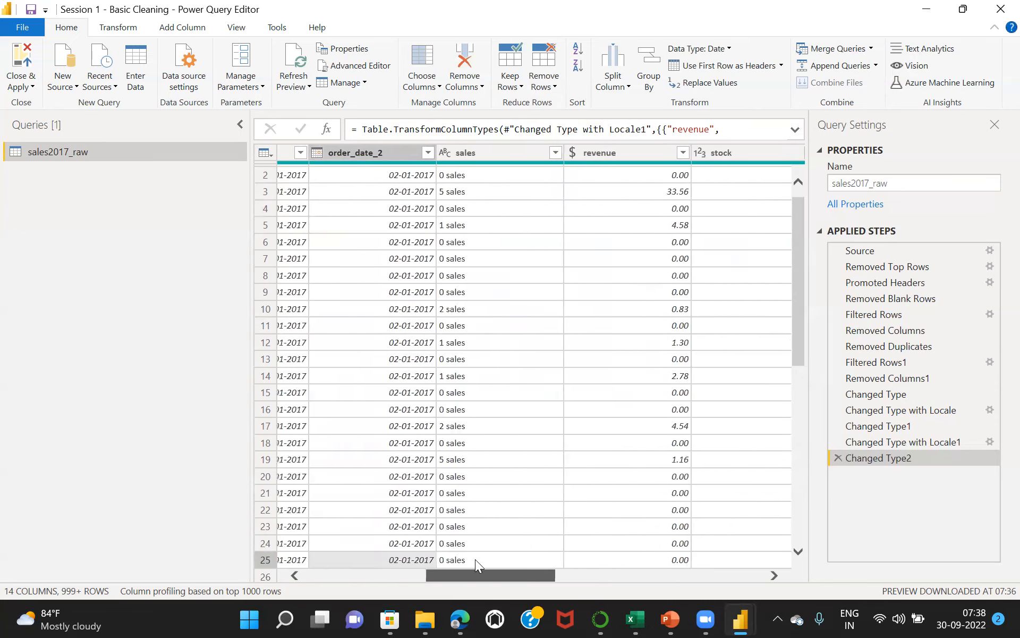
{"action": "scroll", "coordinate": [511, 559], "scroll_direction": "right", "scroll_amount": 3}
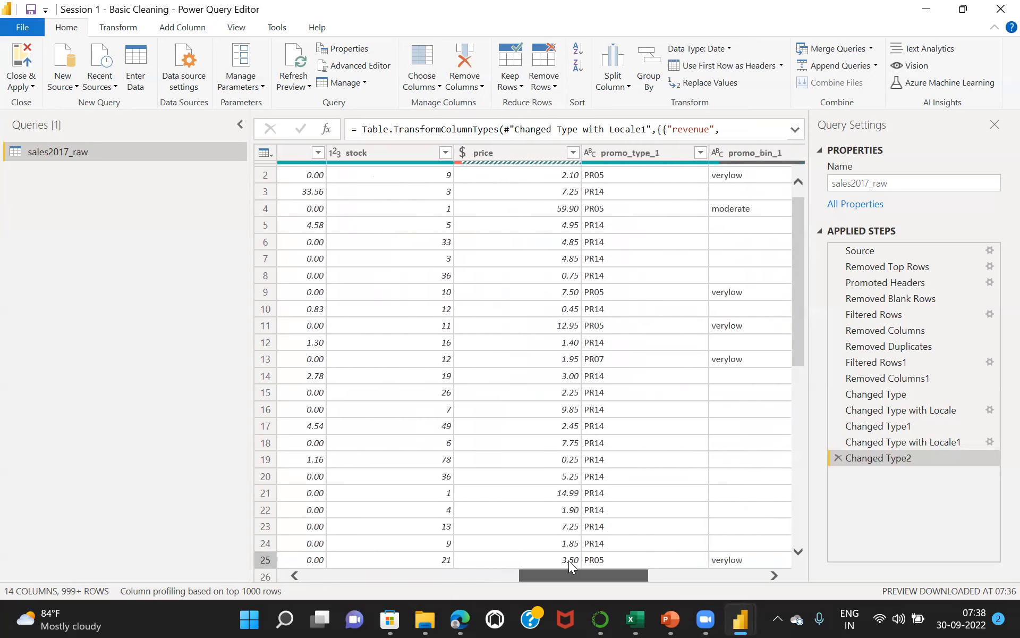
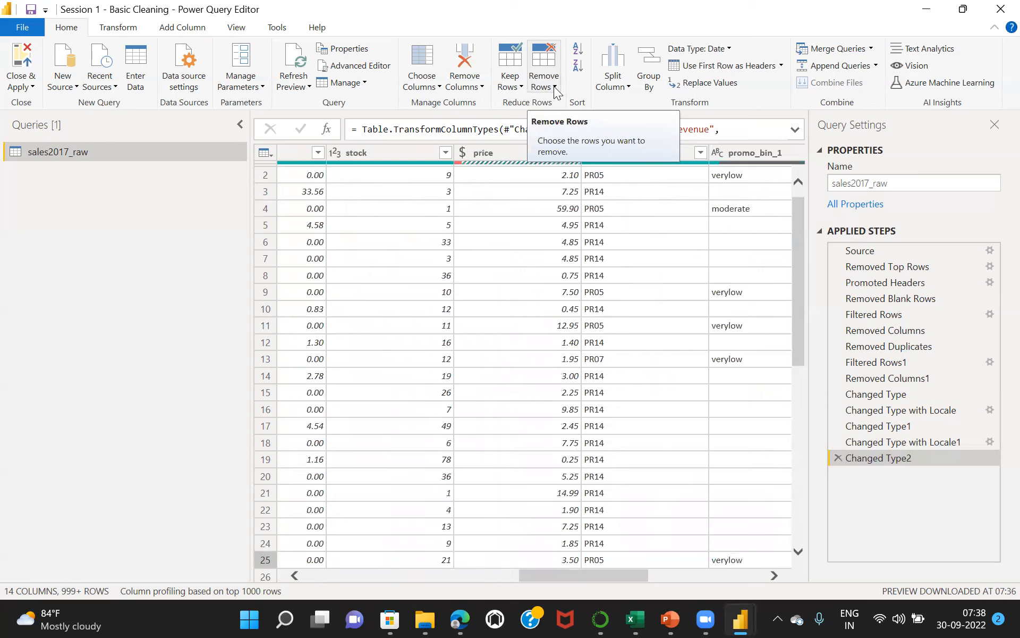
{"action": "left_click", "coordinate": [555, 88]}
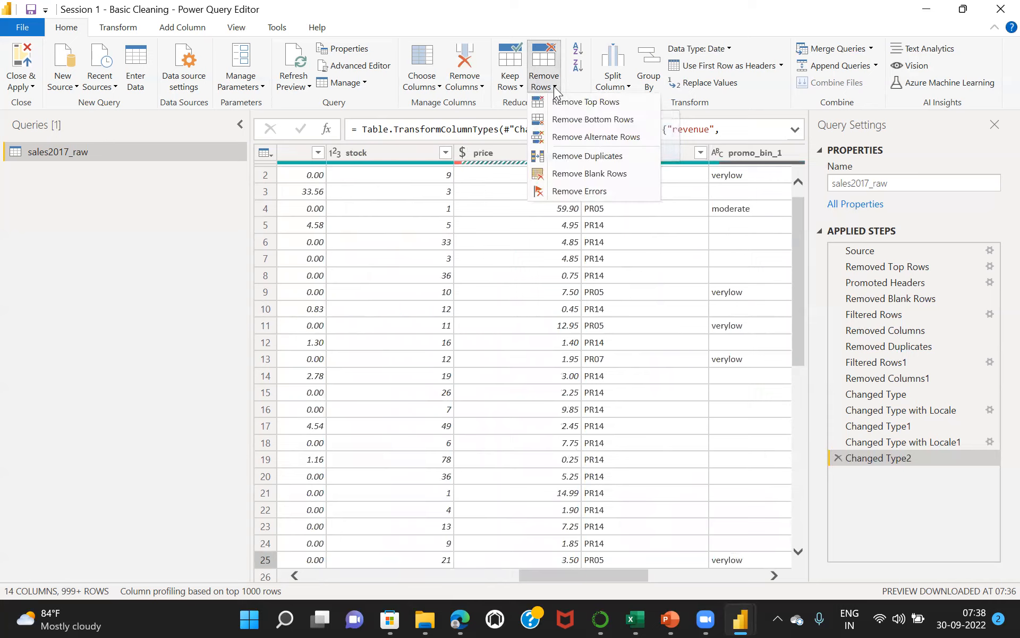
{"action": "left_click", "coordinate": [577, 192]}
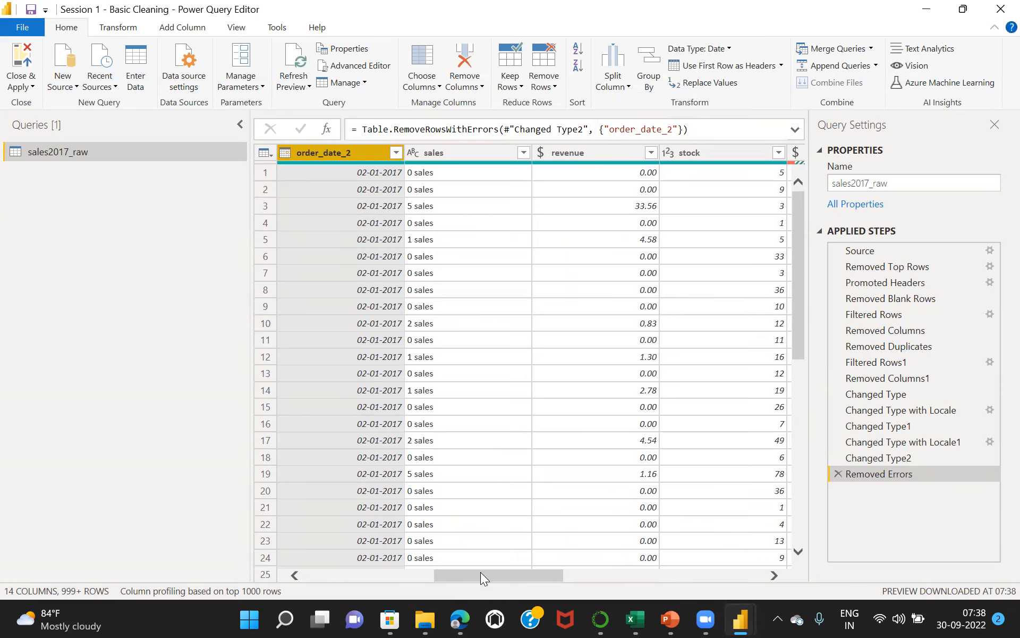
Try removing blank rows with the price column selected
{"action": "left_click_drag", "start_coordinate": [481, 572], "coordinate": [550, 573]}
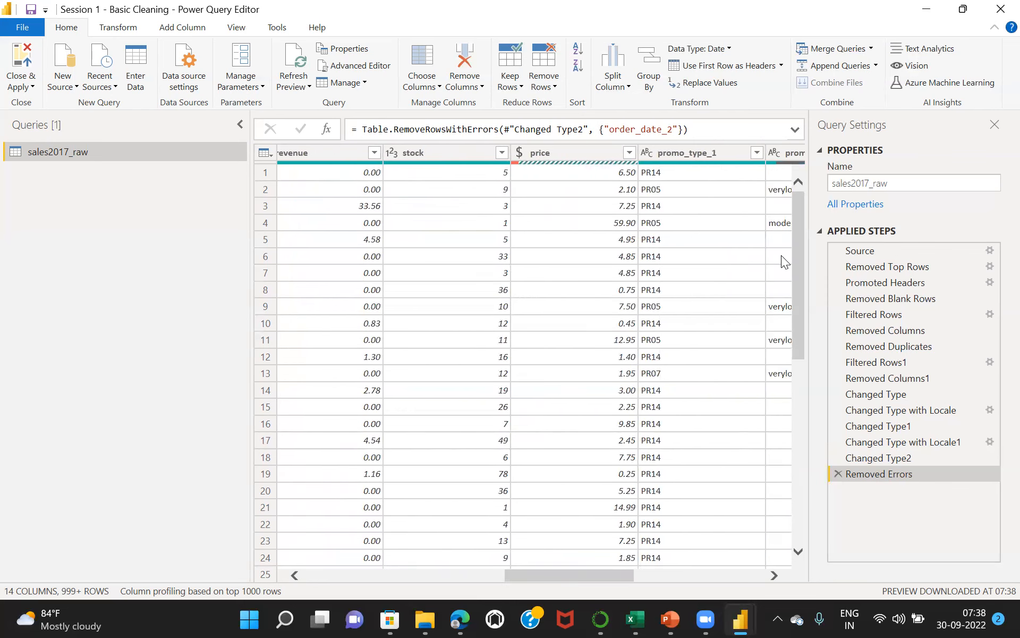
{"action": "left_click", "coordinate": [563, 156]}
{"action": "left_click", "coordinate": [555, 91]}
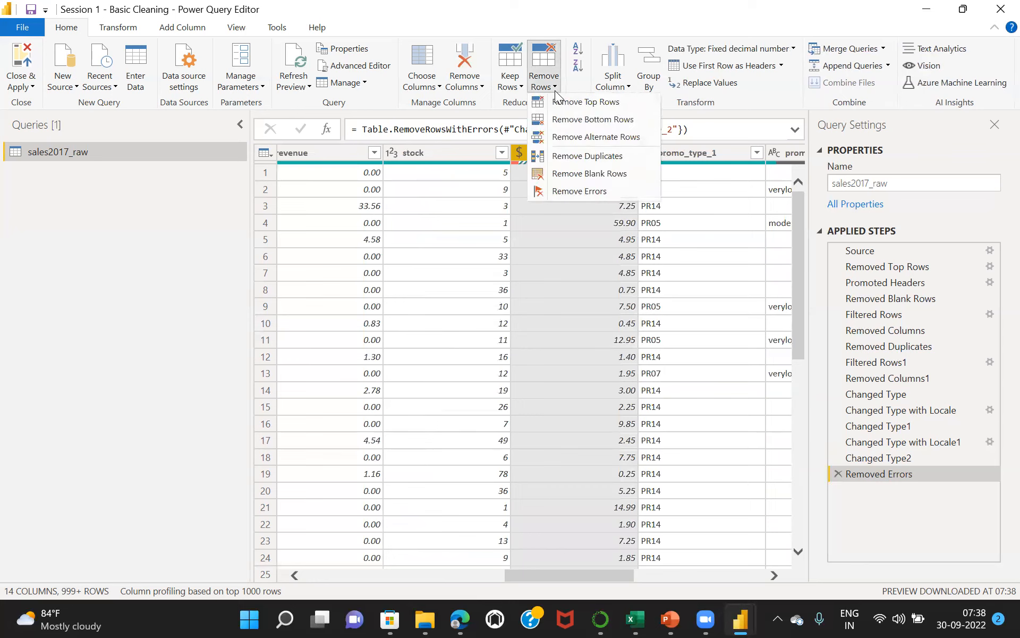
{"action": "left_click", "coordinate": [588, 175]}
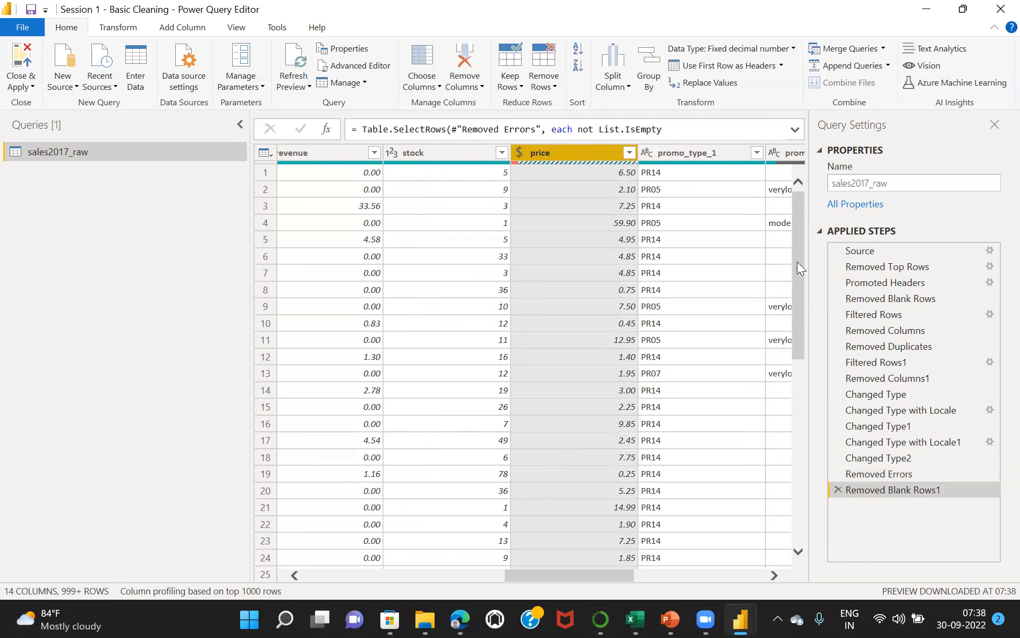
Delete the Removed Errors and Removed Blank Rows1 steps from the query
{"action": "left_click", "coordinate": [836, 474]}
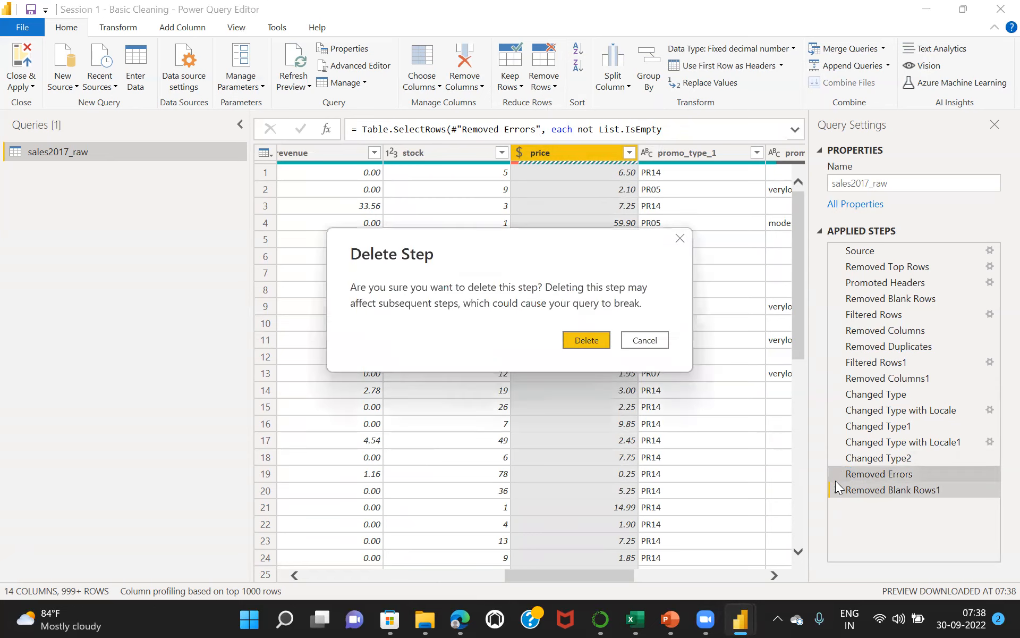
{"action": "left_click", "coordinate": [578, 340]}
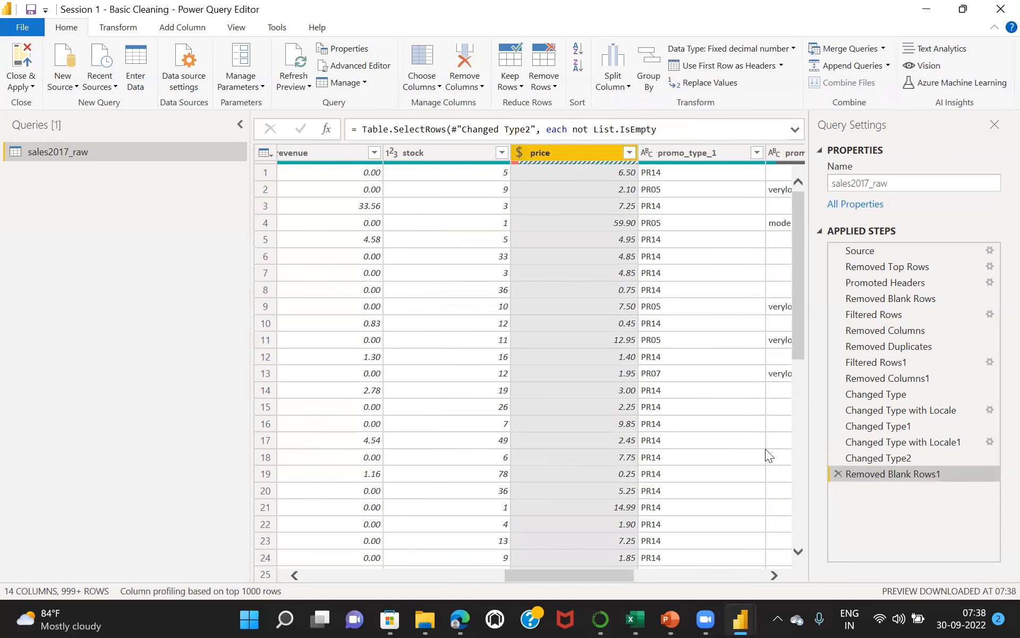
{"action": "left_click", "coordinate": [836, 474]}
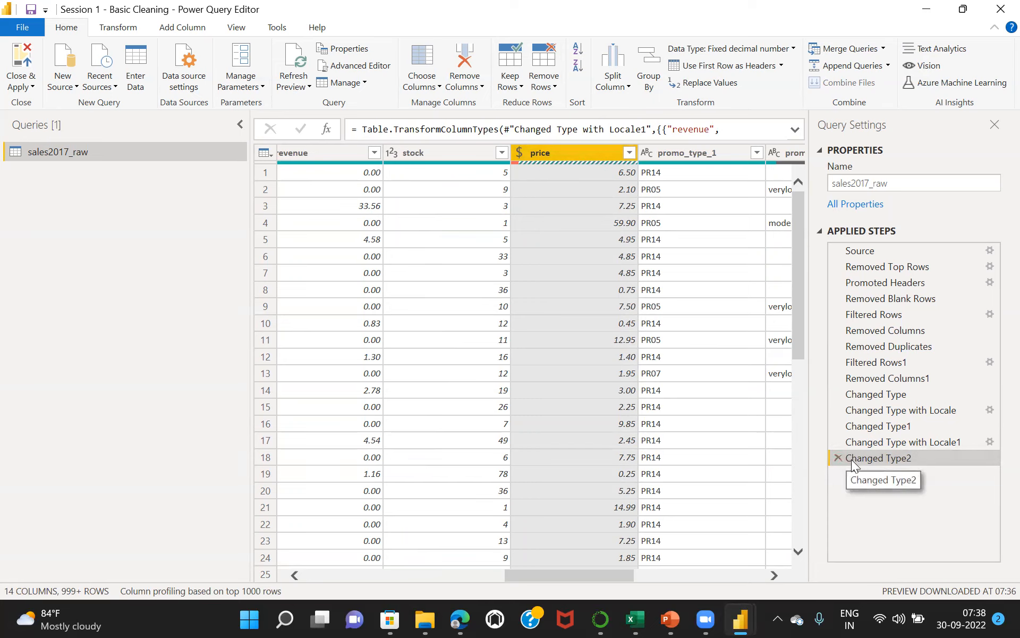
Remove the price column, and undo this by deleting the applied step it adds
{"action": "right_click", "coordinate": [559, 152]}
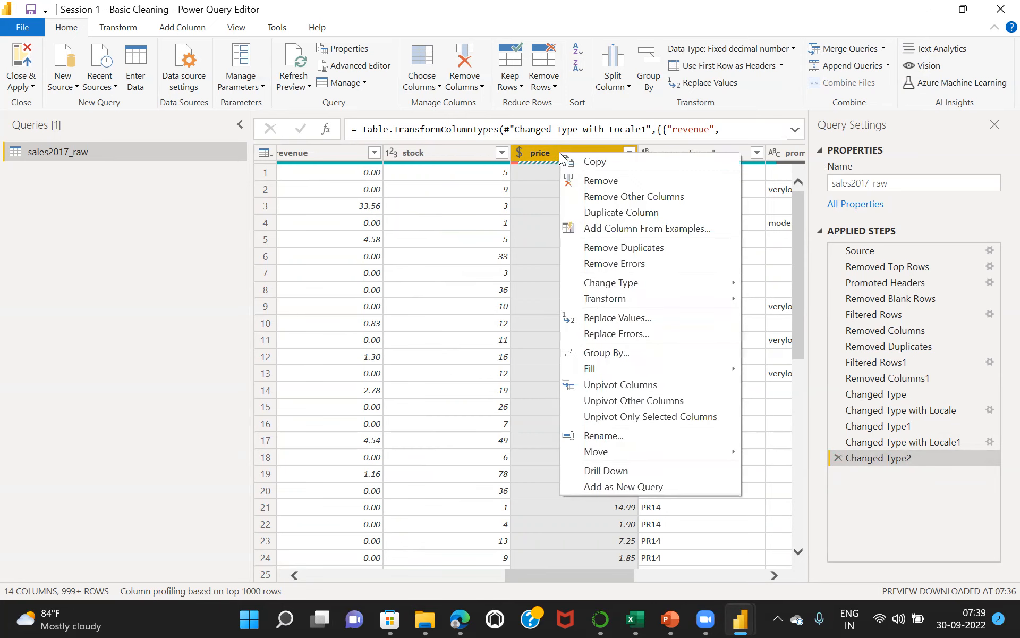
{"action": "left_click", "coordinate": [595, 182]}
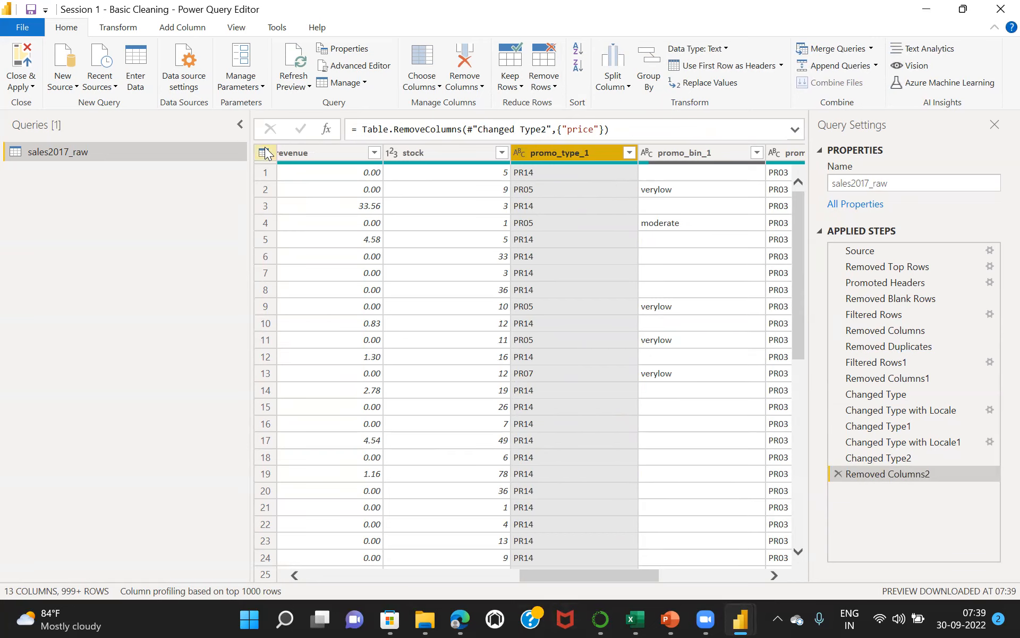
{"action": "left_click", "coordinate": [838, 473]}
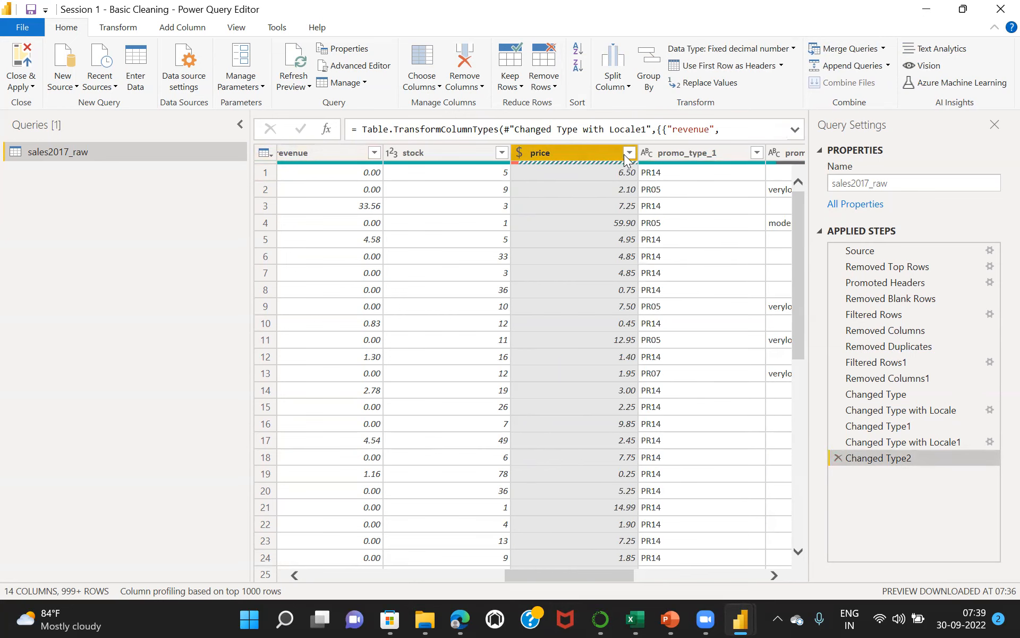
Examine the price column's filter values and its rows for error entries
{"action": "left_click", "coordinate": [629, 153]}
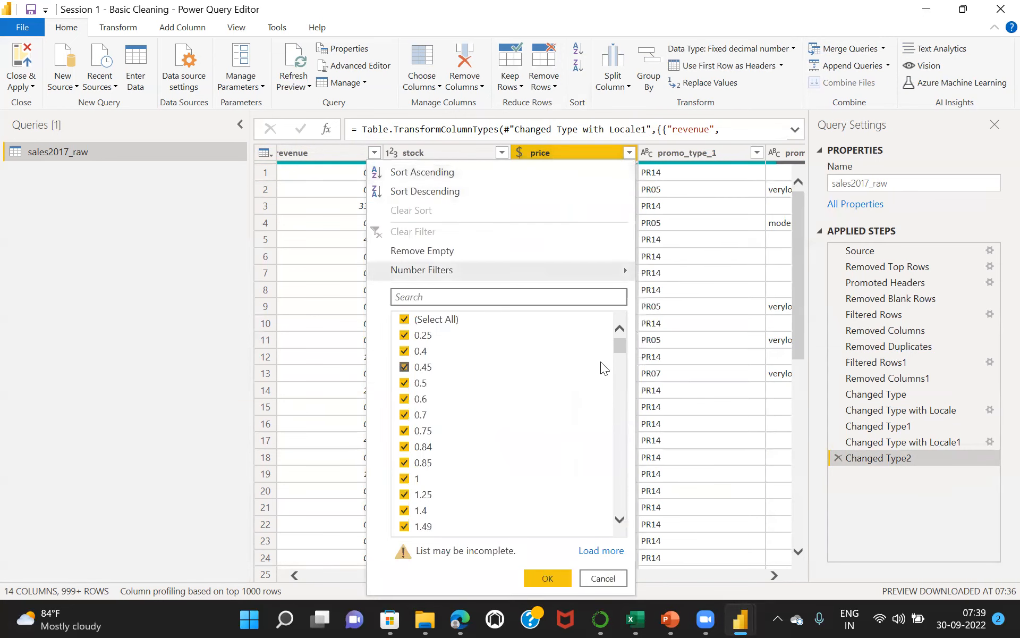
{"action": "left_click", "coordinate": [603, 578]}
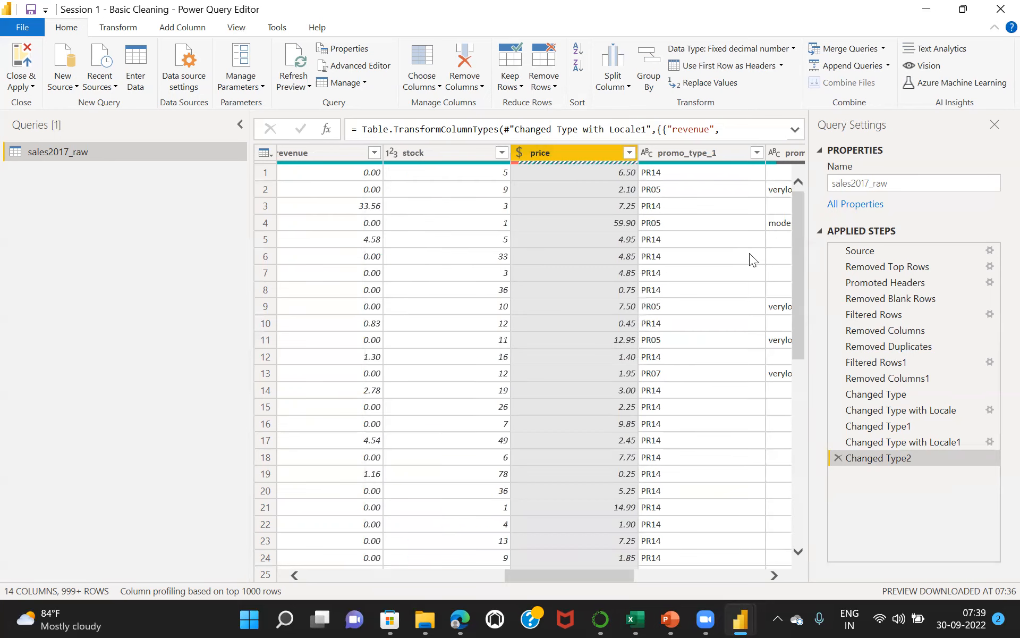
{"action": "left_click_drag", "start_coordinate": [798, 252], "coordinate": [797, 554]}
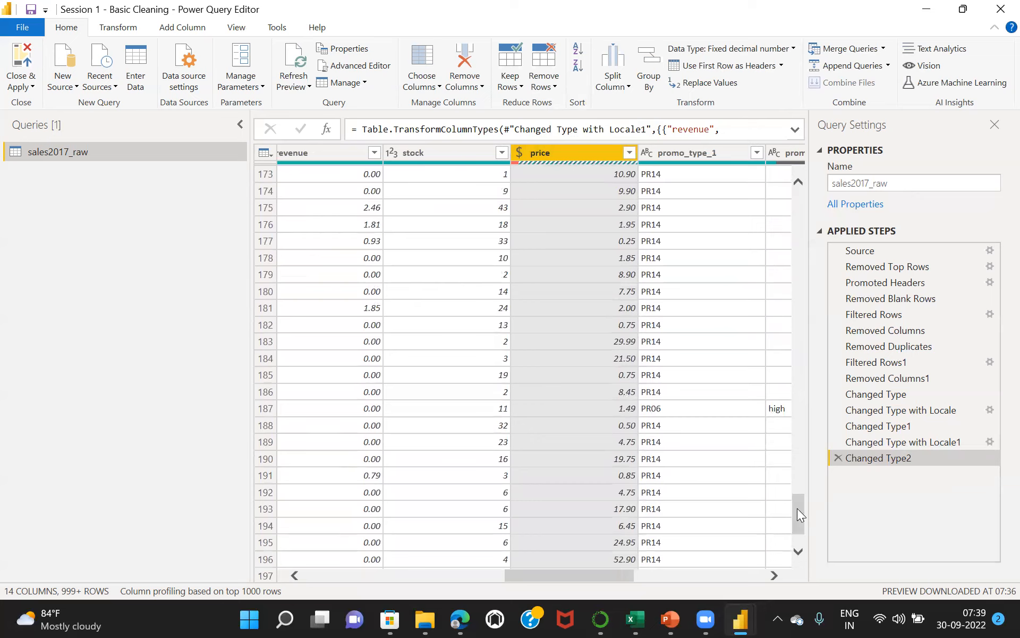
{"action": "left_click_drag", "start_coordinate": [797, 508], "coordinate": [795, 201]}
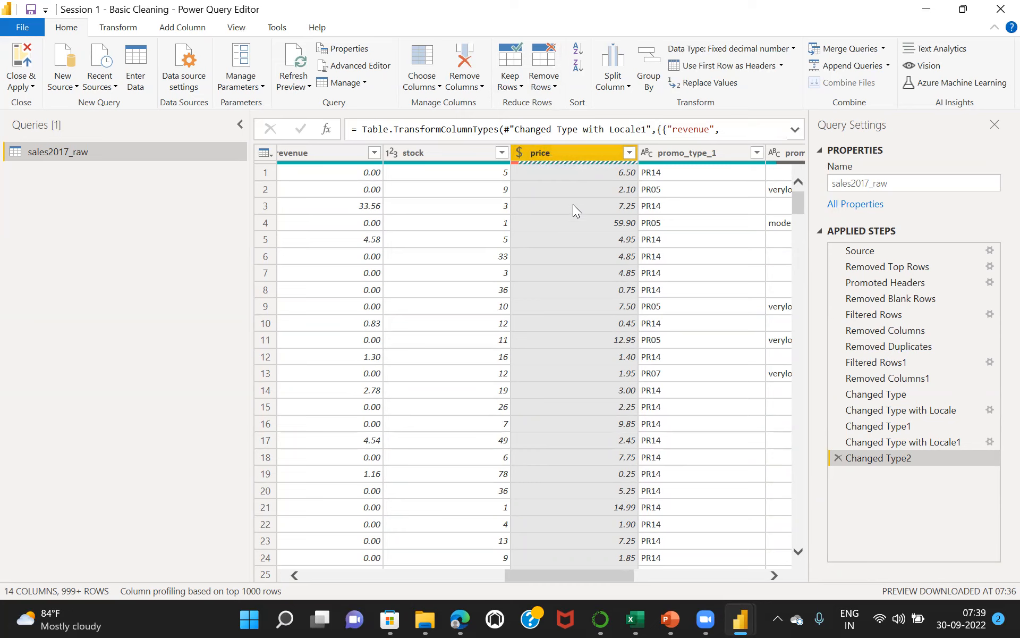
{"action": "left_click", "coordinate": [554, 88]}
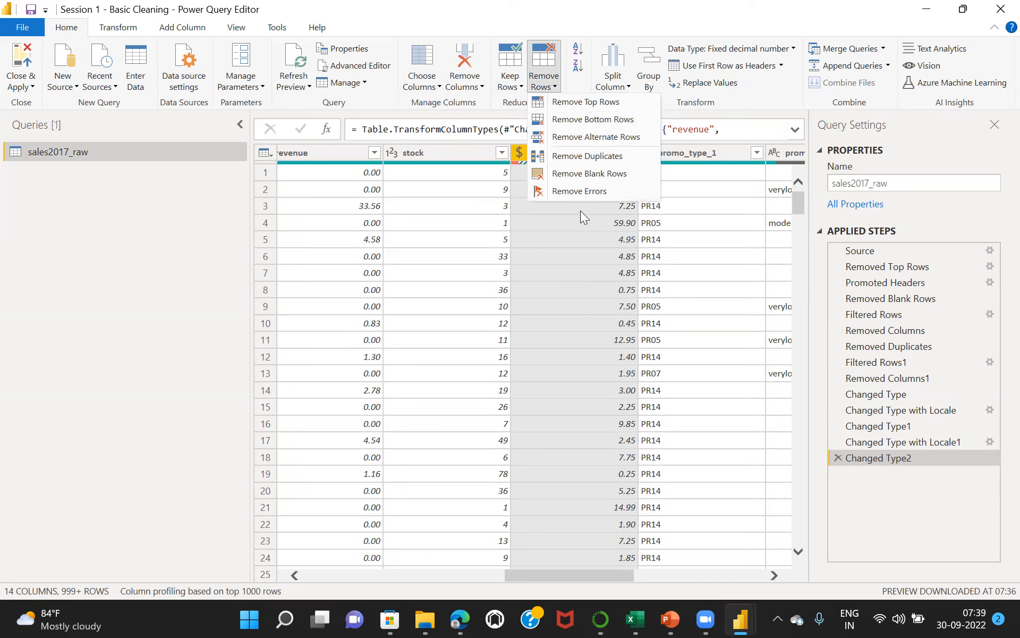
{"action": "left_click", "coordinate": [594, 264]}
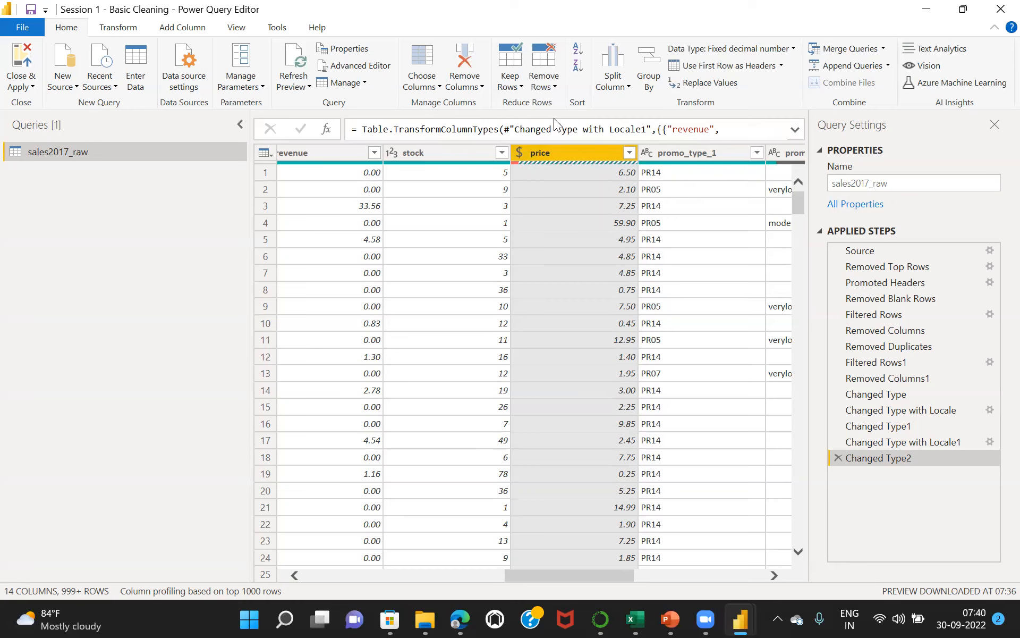
{"action": "left_click", "coordinate": [554, 87]}
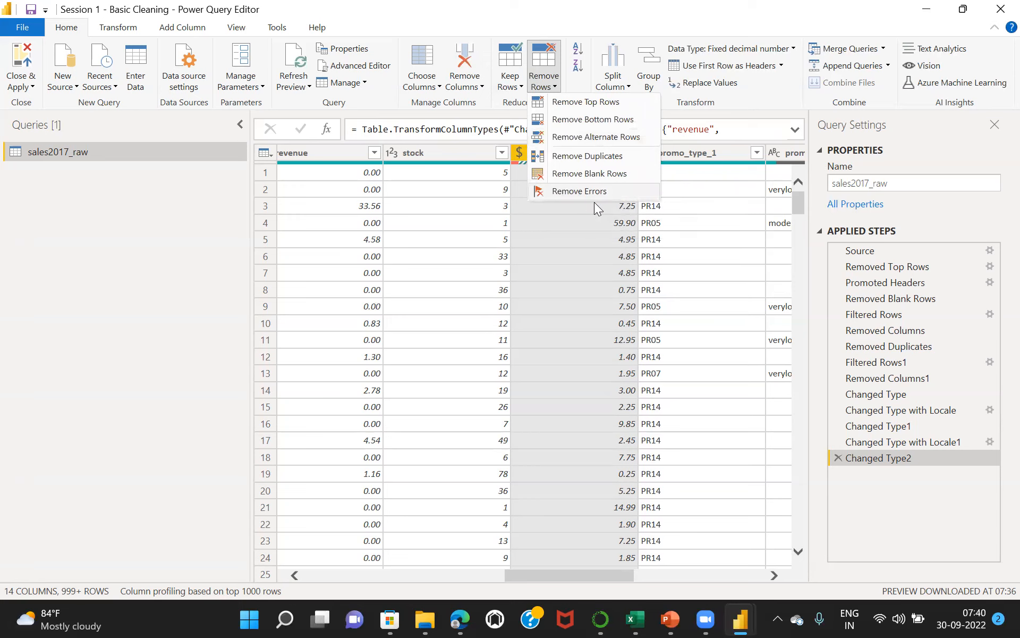
{"action": "left_click", "coordinate": [586, 250]}
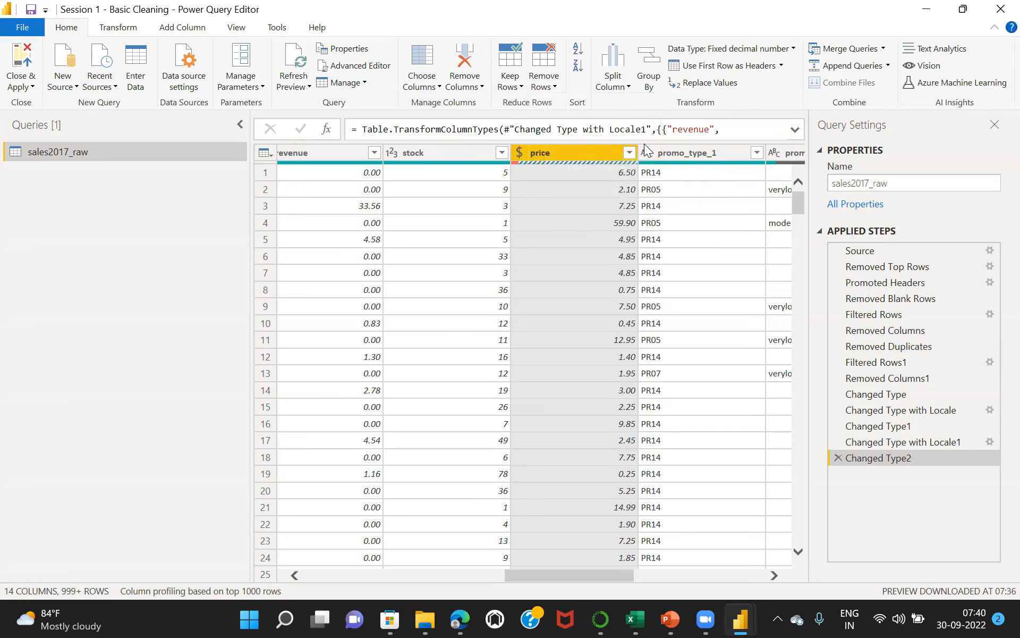
Examine the price column's filter list and the revenue and stock values in the rows with price errors
{"action": "left_click", "coordinate": [629, 156]}
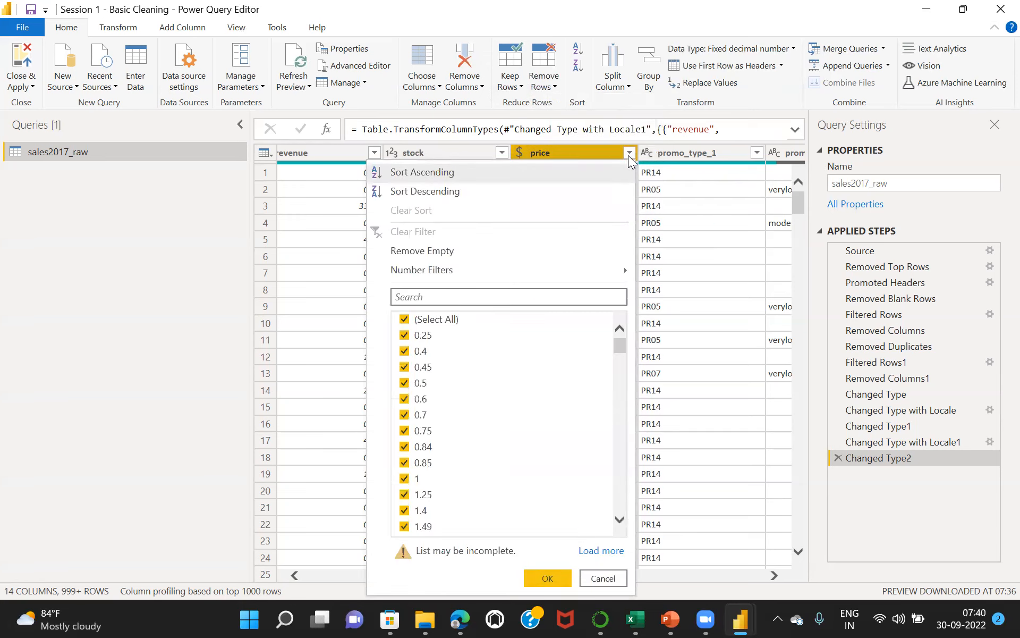
{"action": "left_click", "coordinate": [680, 222]}
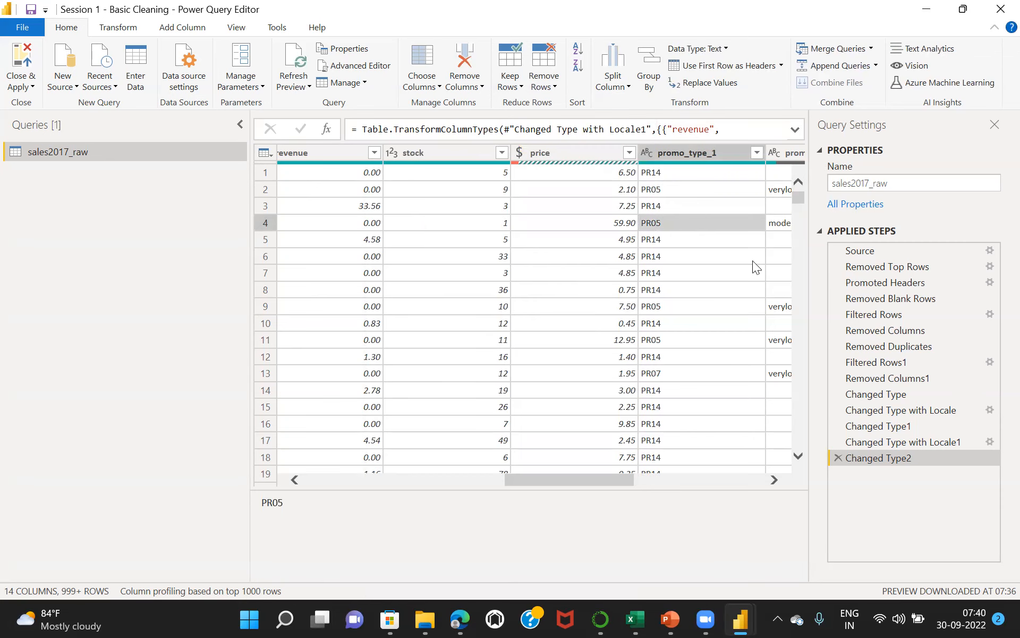
{"action": "left_click_drag", "start_coordinate": [796, 197], "coordinate": [799, 436]}
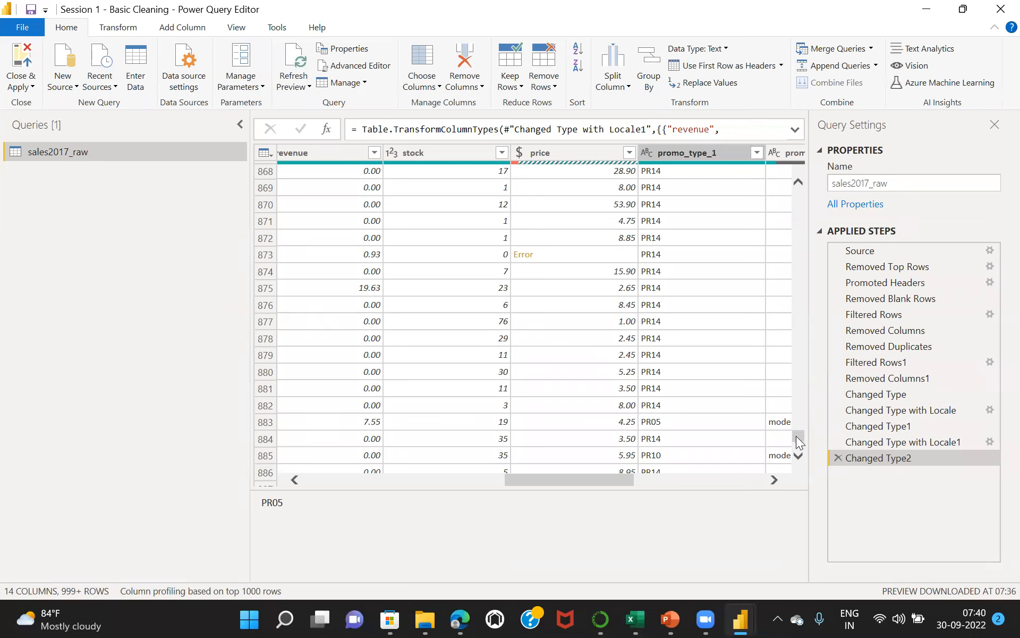
{"action": "left_click_drag", "start_coordinate": [796, 436], "coordinate": [794, 180]}
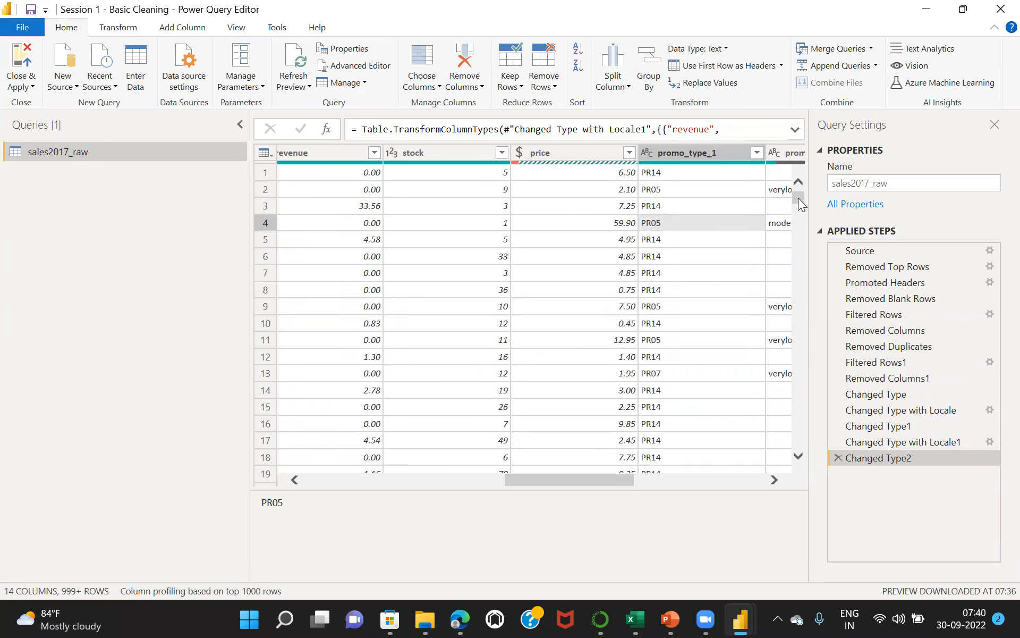
{"action": "left_click_drag", "start_coordinate": [798, 198], "coordinate": [797, 249]}
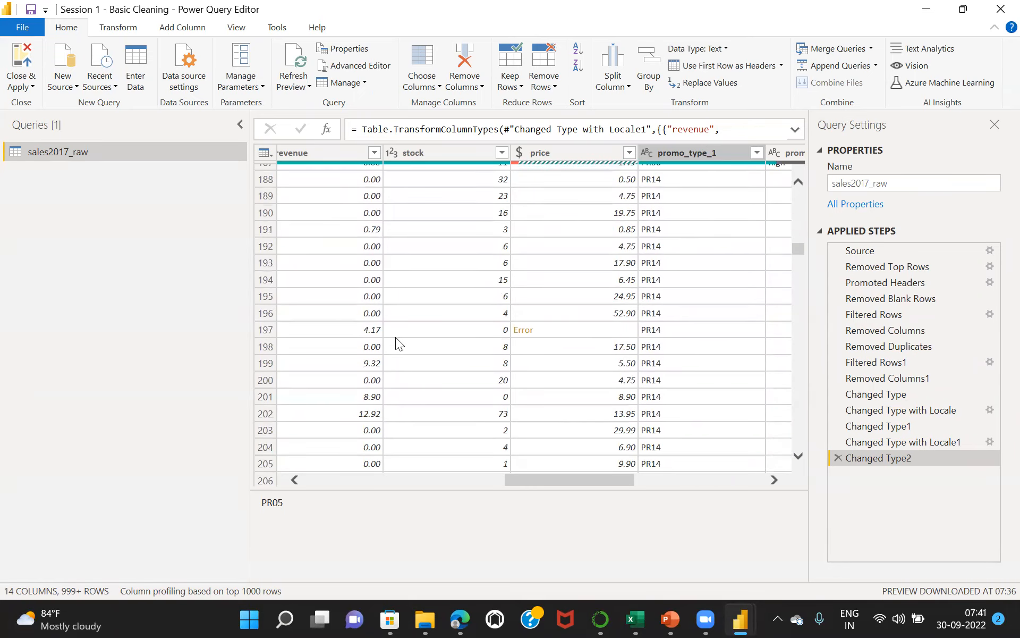
{"action": "left_click", "coordinate": [359, 330]}
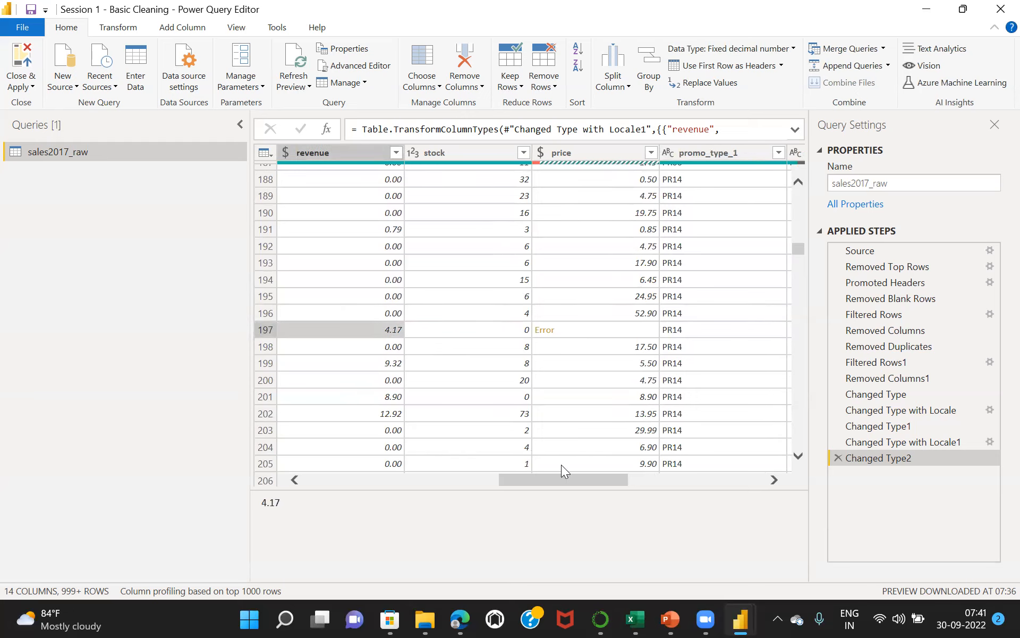
{"action": "mouse_move", "coordinate": [527, 476]}
{"action": "left_mouse_down"}
{"action": "mouse_move", "coordinate": [675, 474]}
{"action": "mouse_move", "coordinate": [319, 465]}
{"action": "mouse_move", "coordinate": [543, 463]}
{"action": "left_mouse_up"}
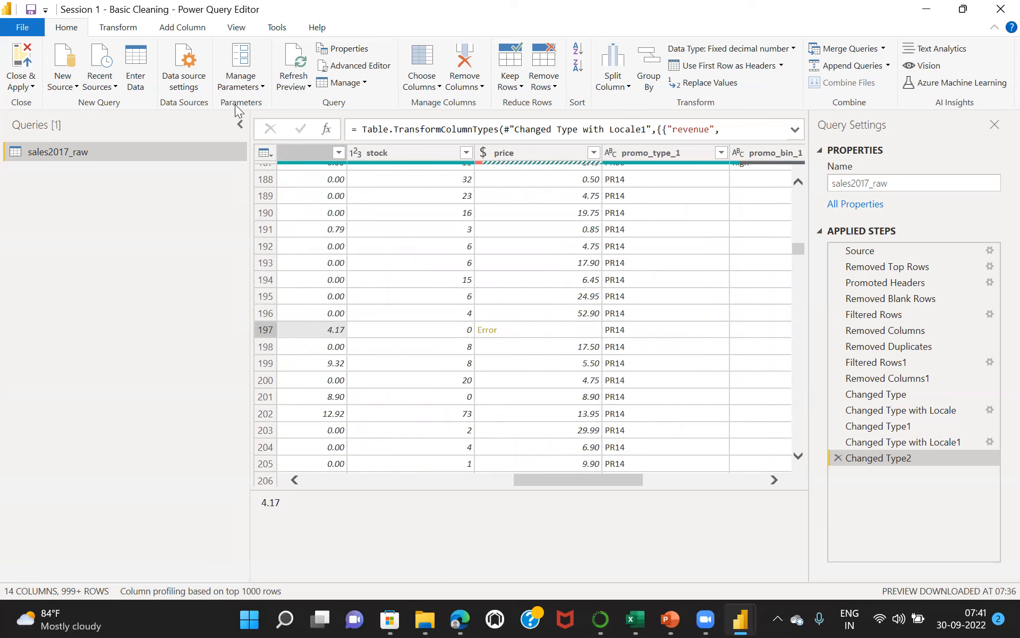
Replace errors in the revenue column with 0
{"action": "left_click", "coordinate": [118, 28]}
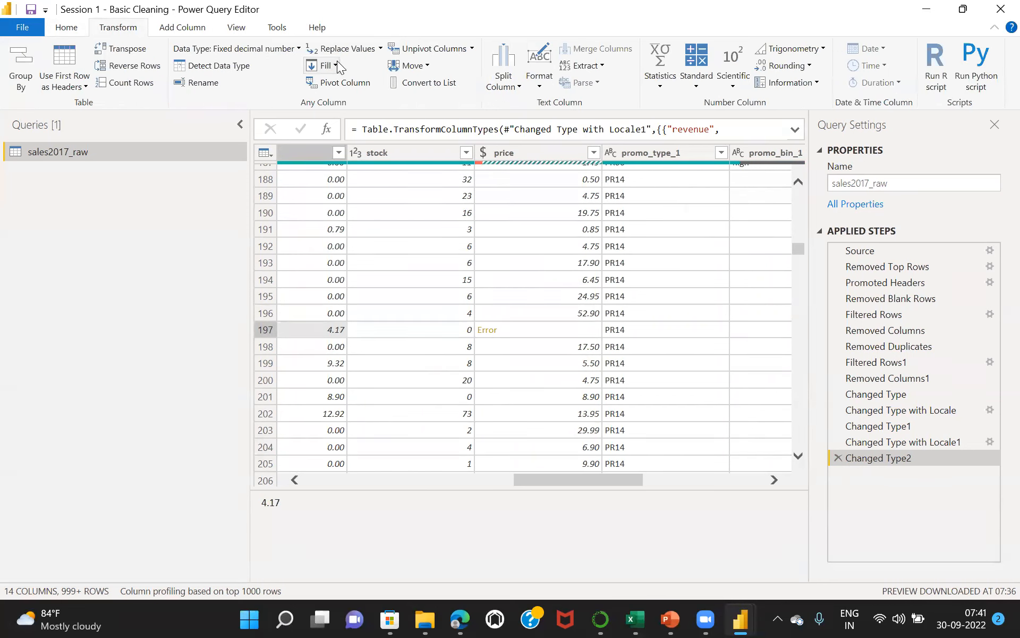
{"action": "left_click", "coordinate": [380, 49]}
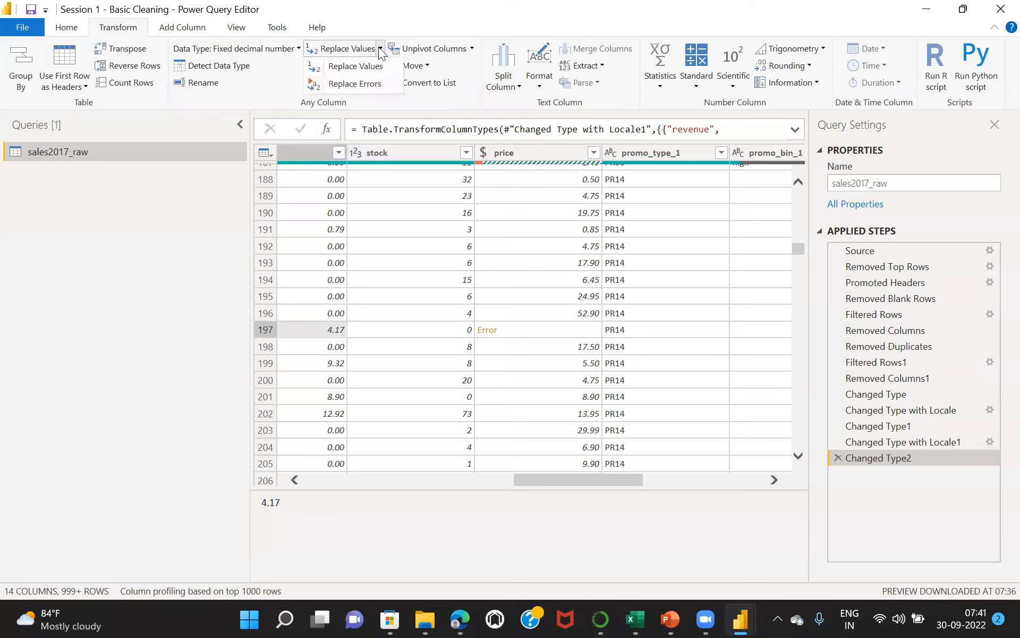
{"action": "left_click", "coordinate": [351, 84]}
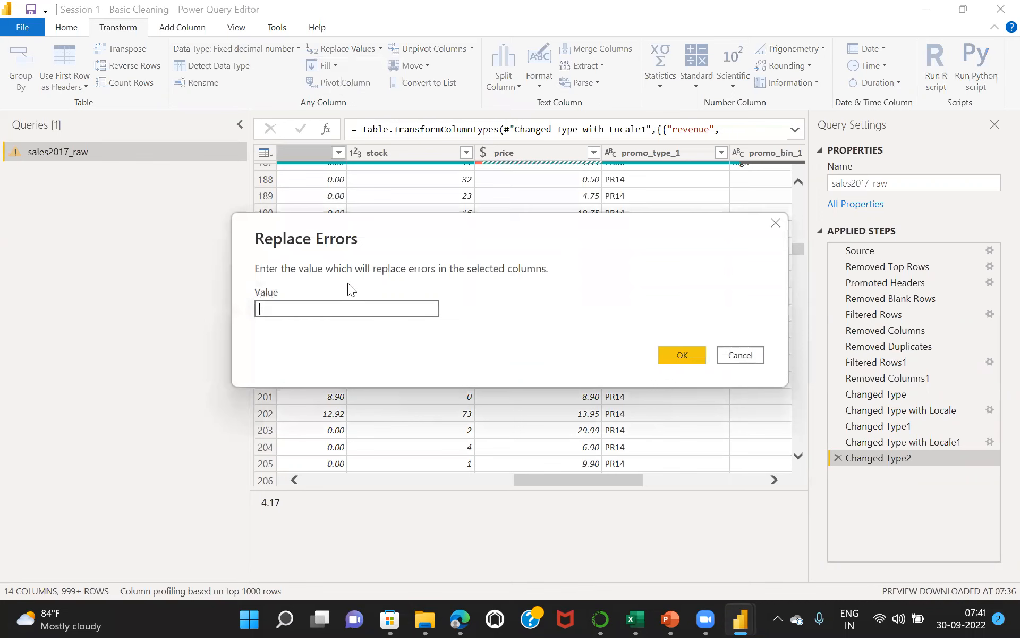
{"action": "type", "text": "0"}
{"action": "left_click", "coordinate": [671, 355]}
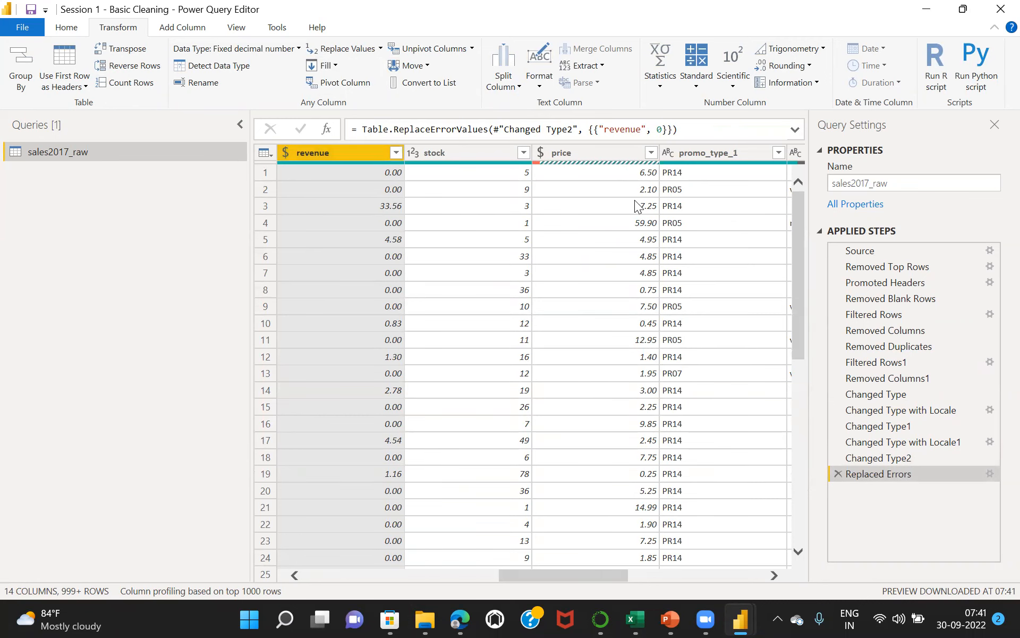
Replace errors in the price column with 0
{"action": "left_click", "coordinate": [587, 151]}
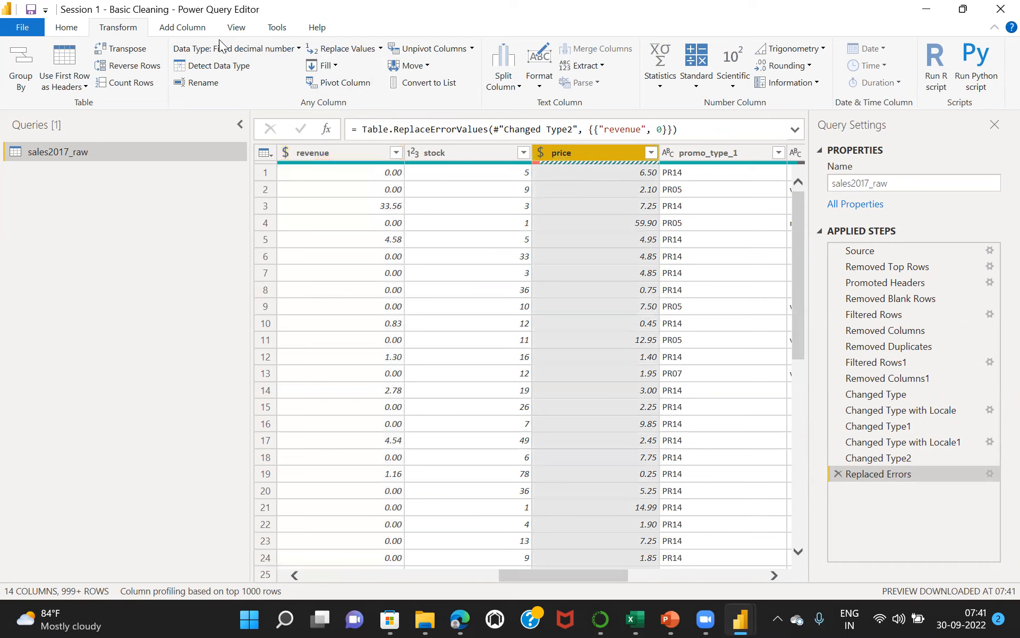
{"action": "left_click", "coordinate": [380, 48]}
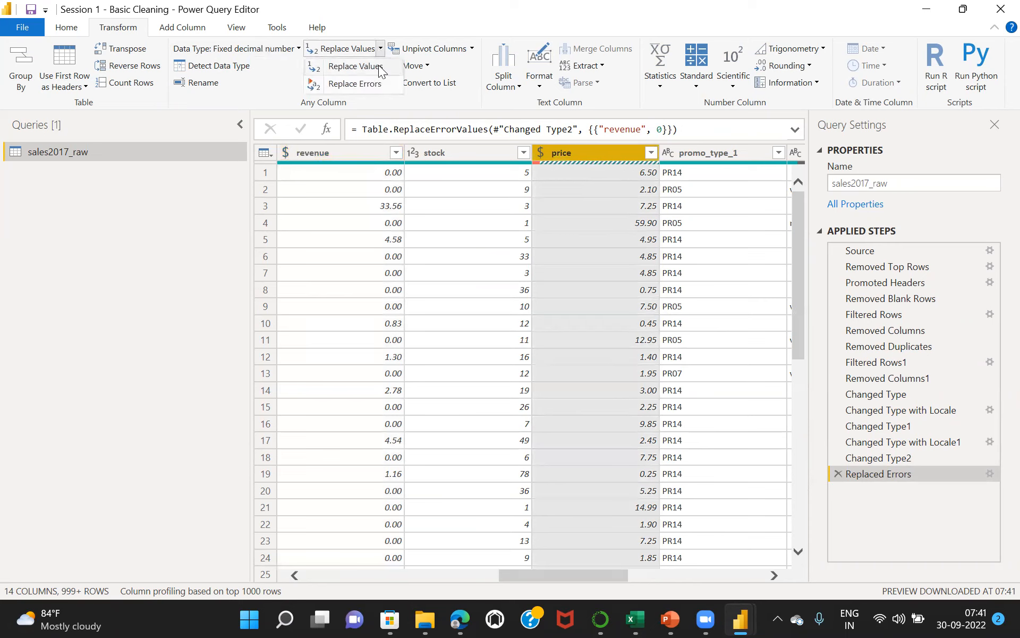
{"action": "left_click", "coordinate": [355, 84]}
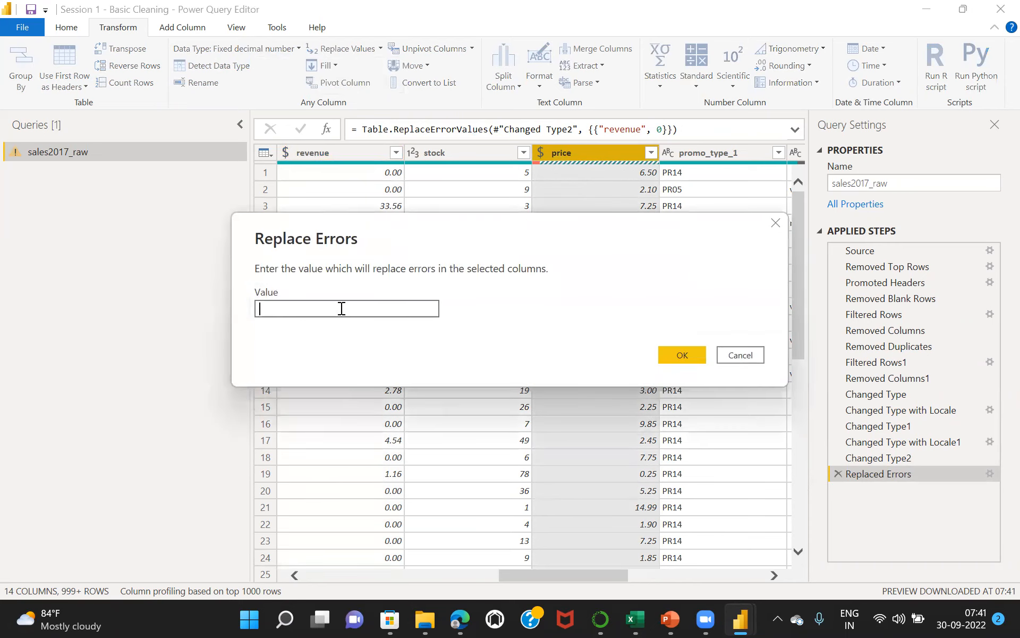
{"action": "type", "text": "0"}
{"action": "left_click", "coordinate": [672, 357]}
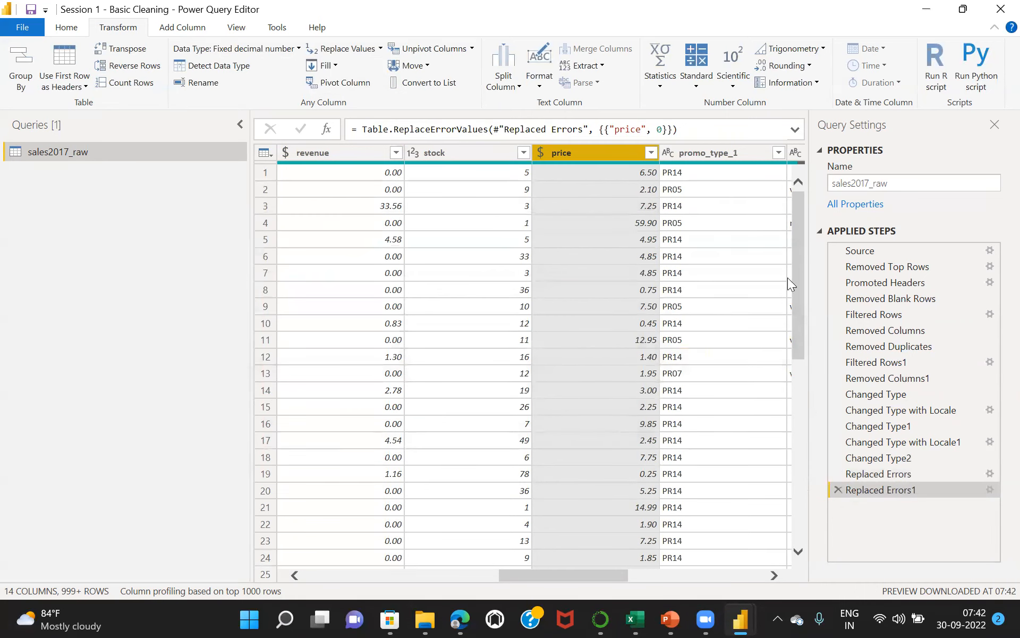
Check the price column for remaining errors, and delete the Replaced Errors1 and Replaced Errors steps from the query
{"action": "left_click_drag", "start_coordinate": [798, 272], "coordinate": [797, 555]}
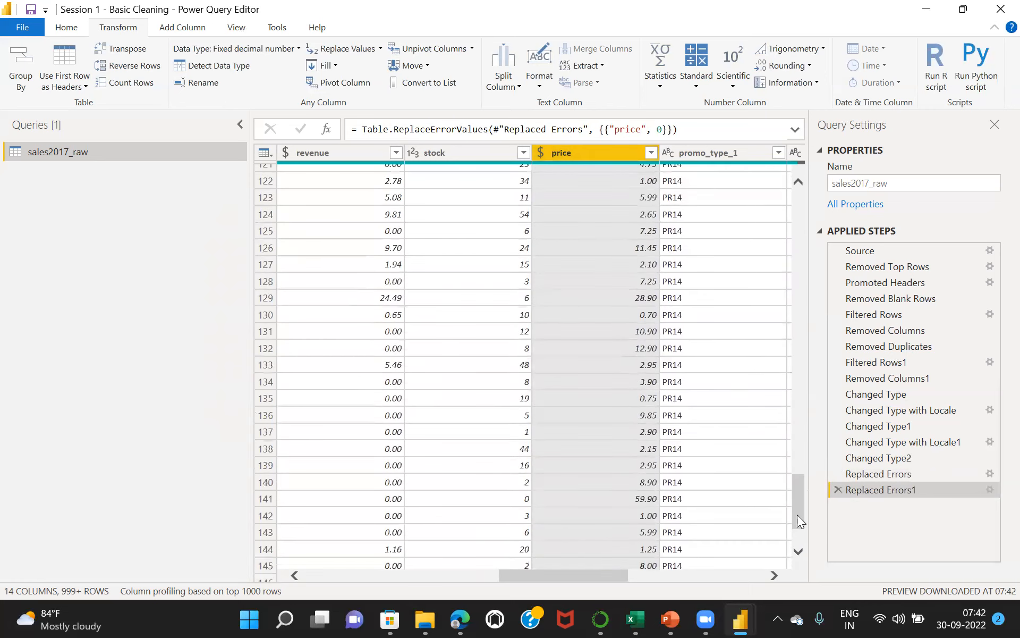
{"action": "left_click_drag", "start_coordinate": [799, 506], "coordinate": [789, 207]}
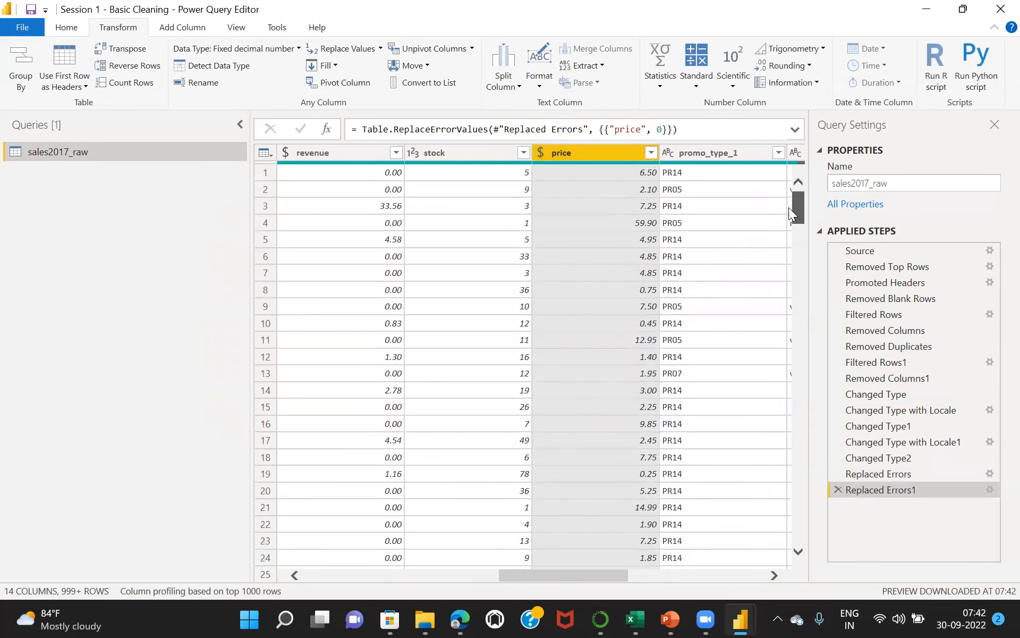
{"action": "left_click", "coordinate": [836, 489]}
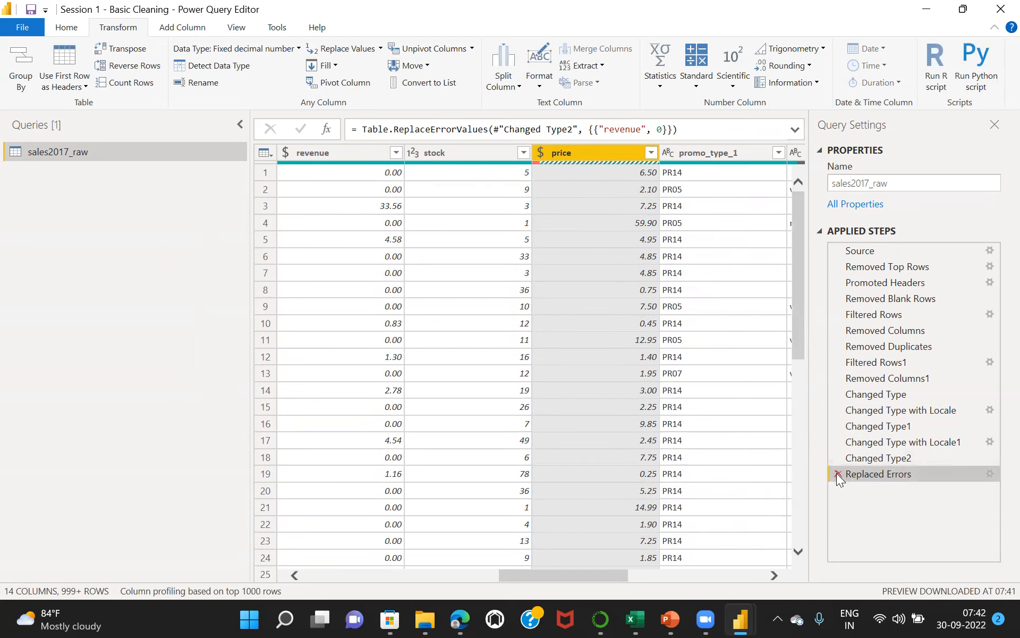
{"action": "left_click", "coordinate": [836, 473]}
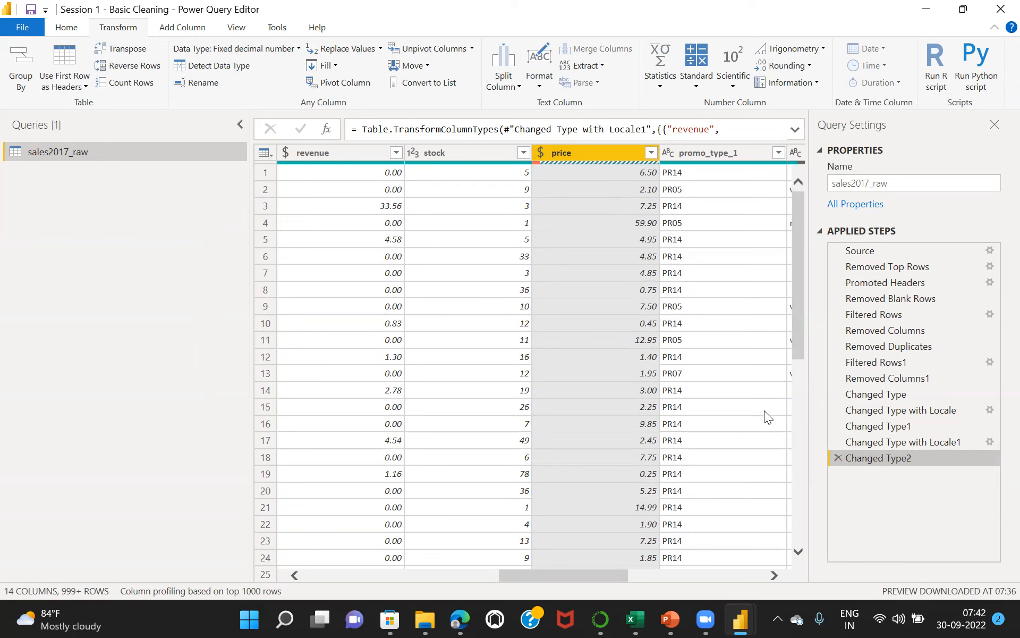
Delete the Changed Type2 step and replace the value NA with 0 in the price column
{"action": "left_click", "coordinate": [838, 457]}
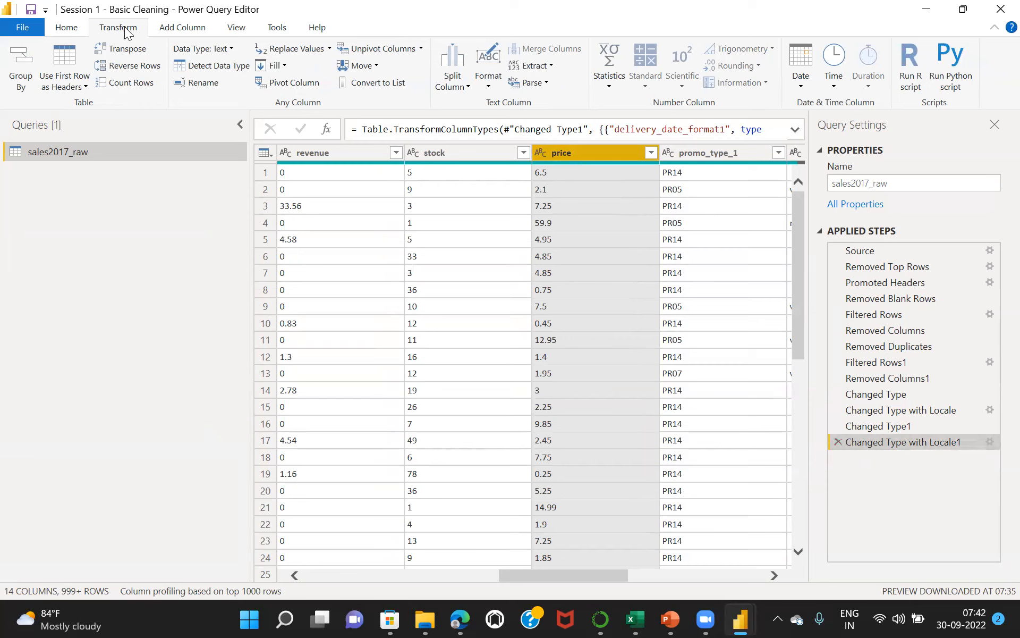
{"action": "left_click", "coordinate": [329, 49]}
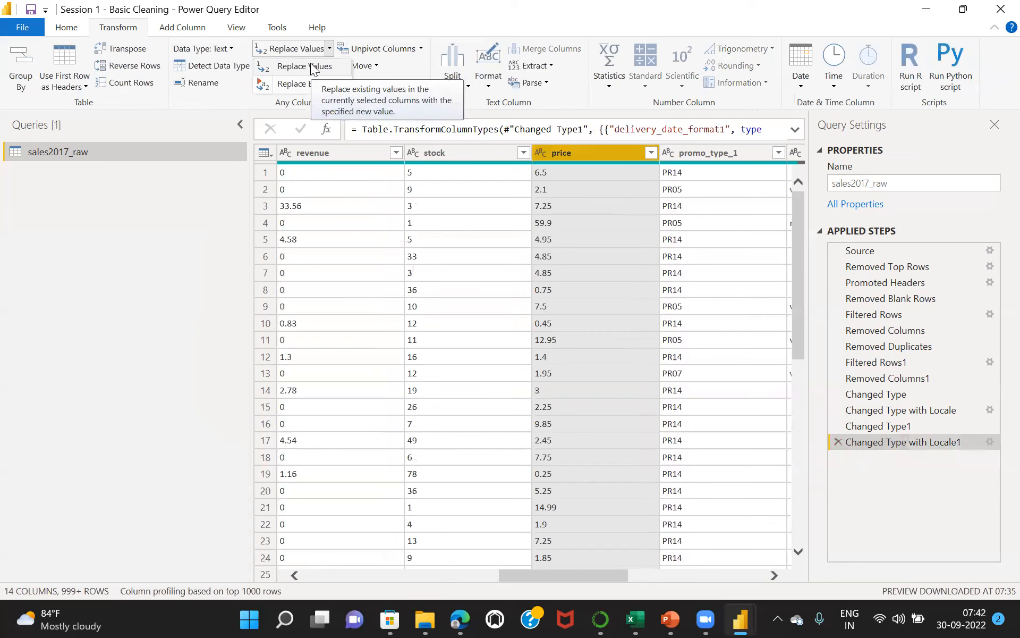
{"action": "left_click", "coordinate": [313, 66]}
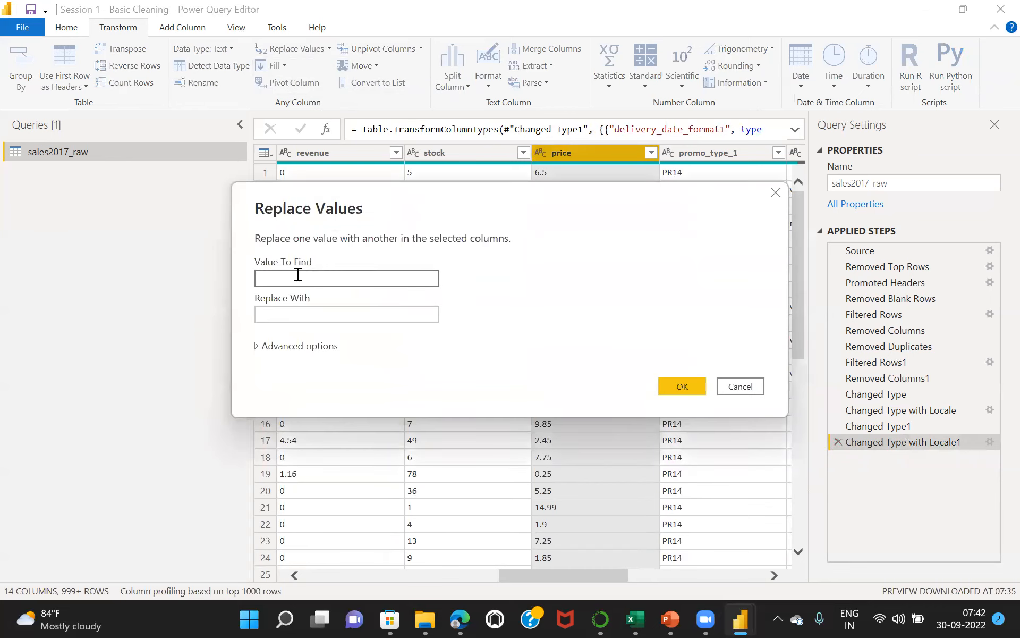
{"action": "type", "text": "NA"}
{"action": "left_click", "coordinate": [270, 314]}
{"action": "type", "text": "0"}
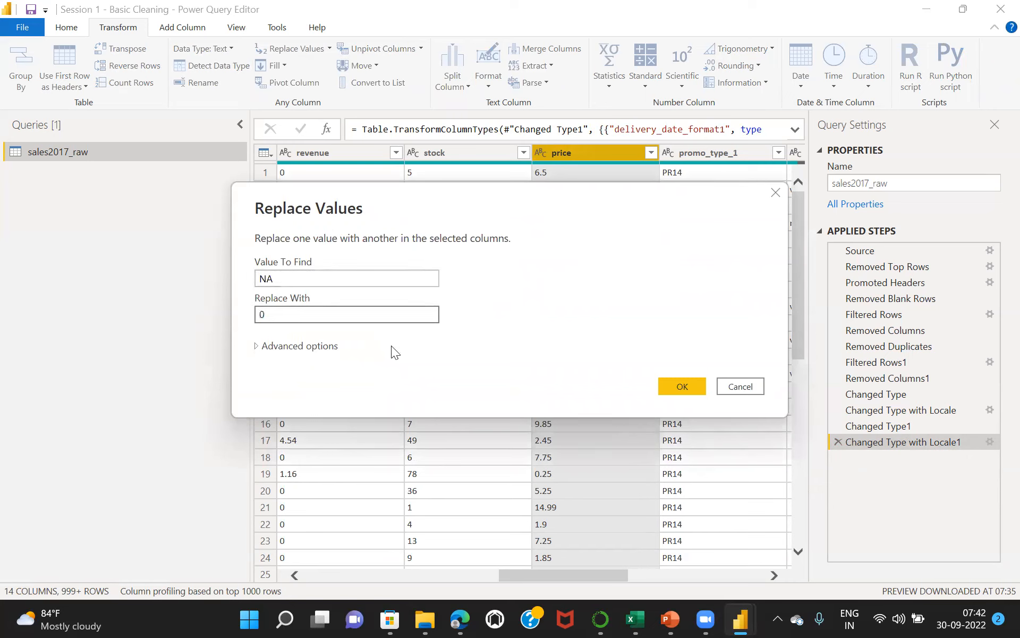
{"action": "left_click", "coordinate": [677, 386]}
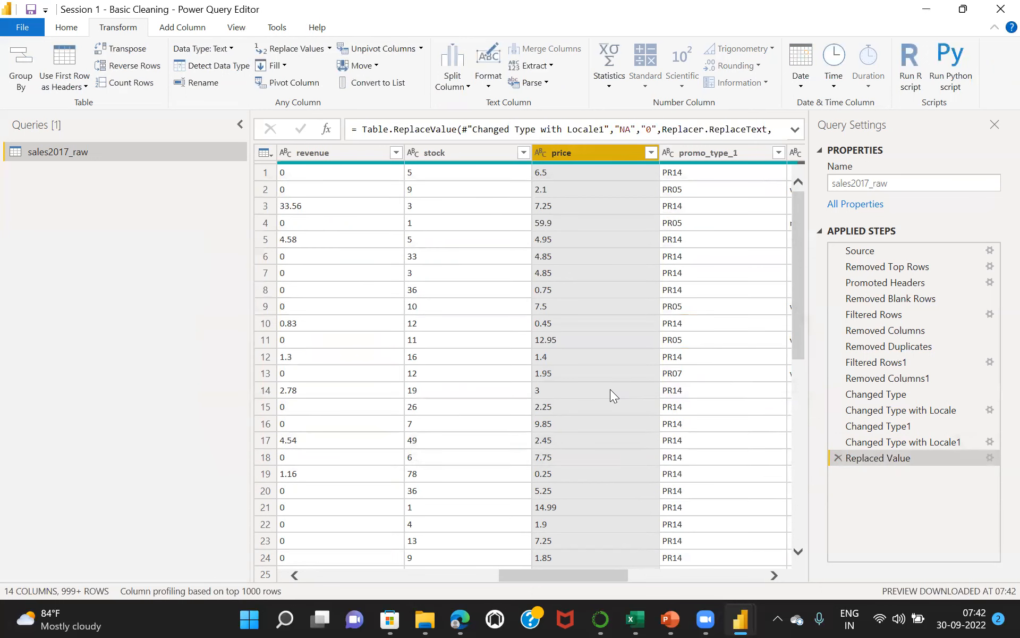
Change the price column's type to Fixed decimal number, and undo this by deleting the applied step it adds
{"action": "left_click", "coordinate": [540, 152]}
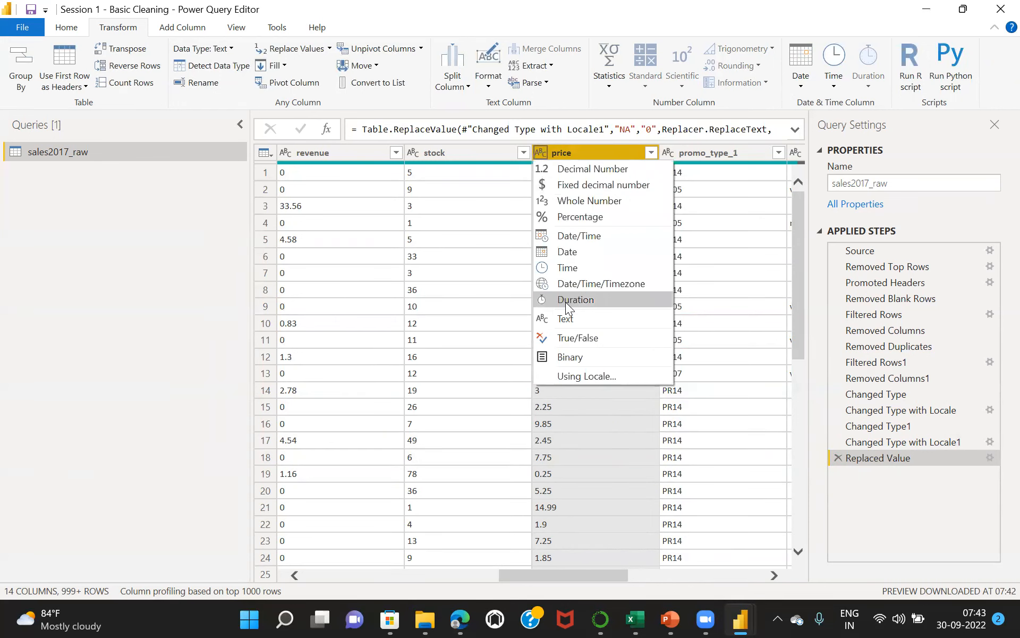
{"action": "left_click", "coordinate": [573, 186]}
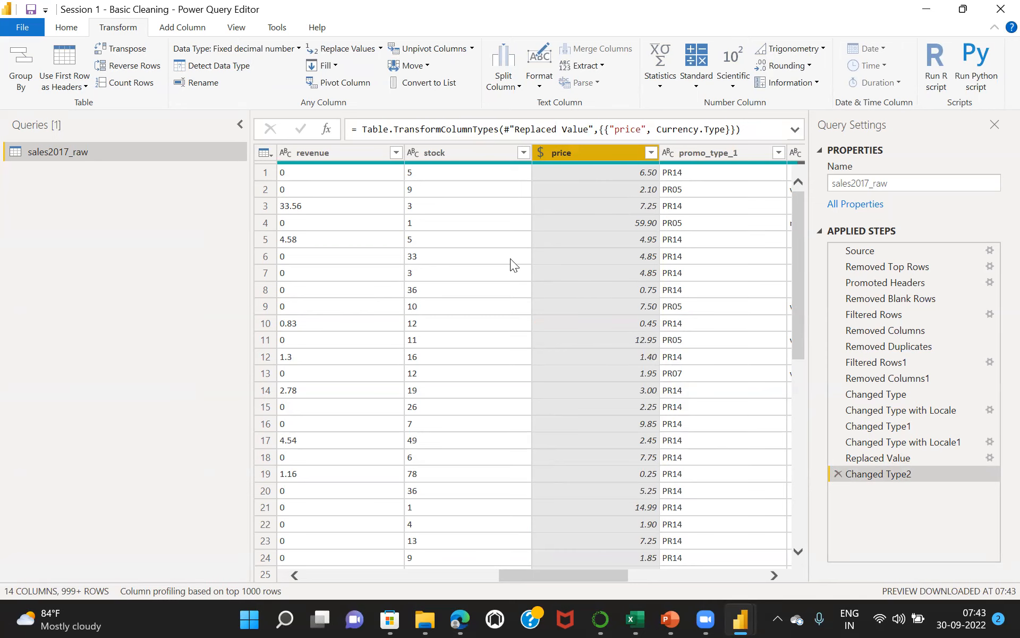
{"action": "left_click", "coordinate": [285, 153]}
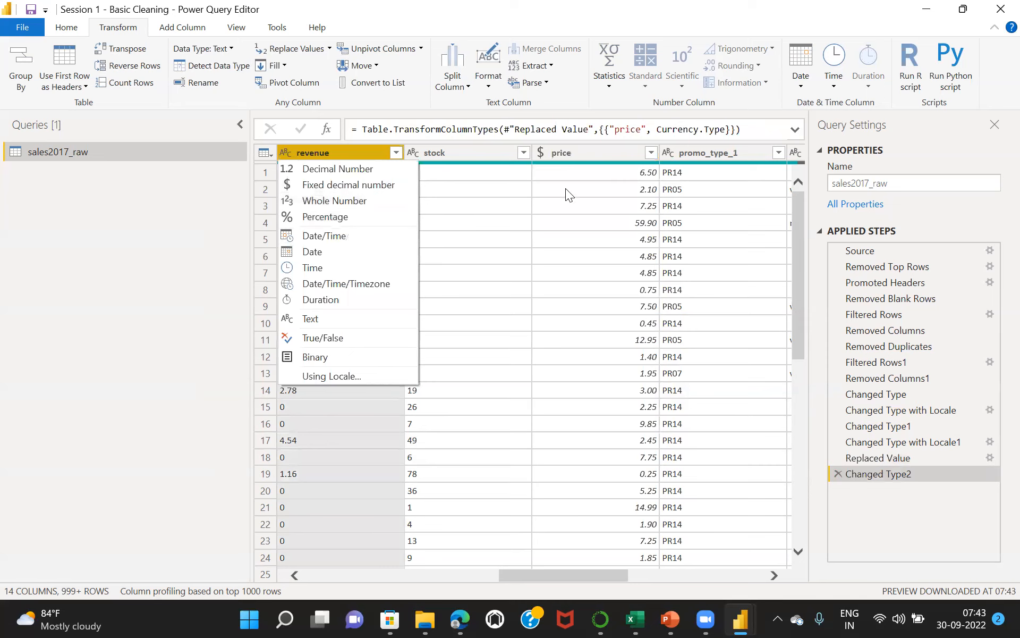
{"action": "left_click", "coordinate": [543, 150]}
{"action": "left_click", "coordinate": [544, 151]}
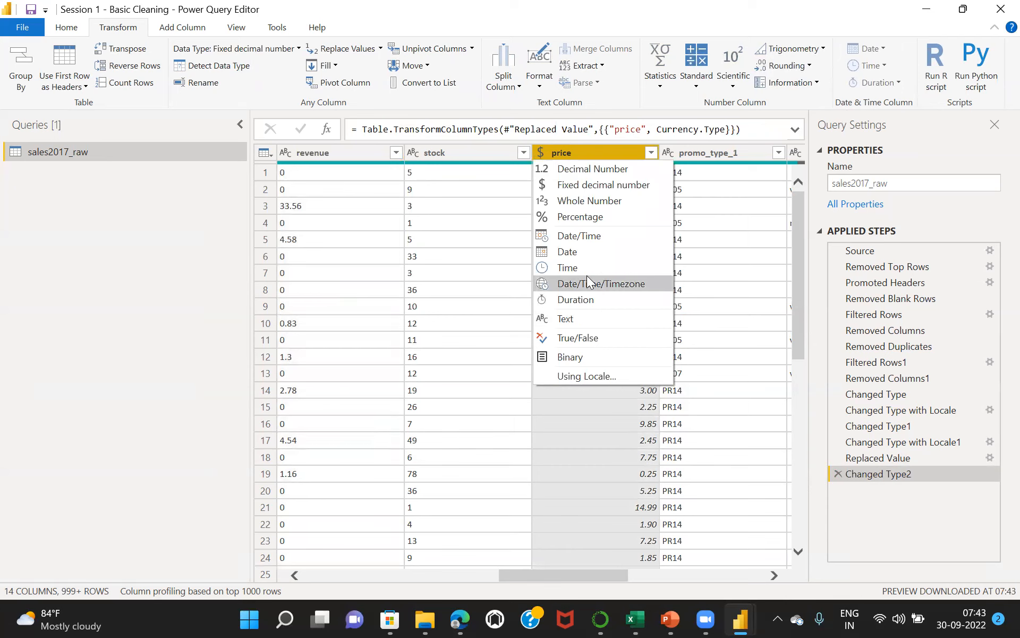
{"action": "left_click", "coordinate": [836, 472]}
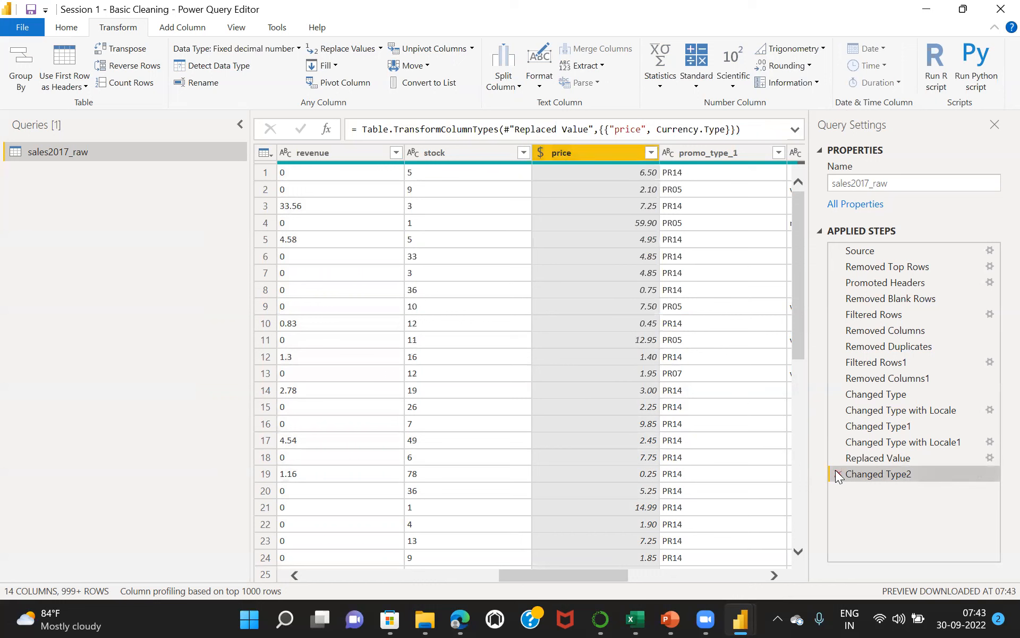
{"action": "left_click", "coordinate": [837, 472]}
Change the type of the revenue and price columns together to Fixed decimal number
{"action": "double_click", "coordinate": [352, 154]}
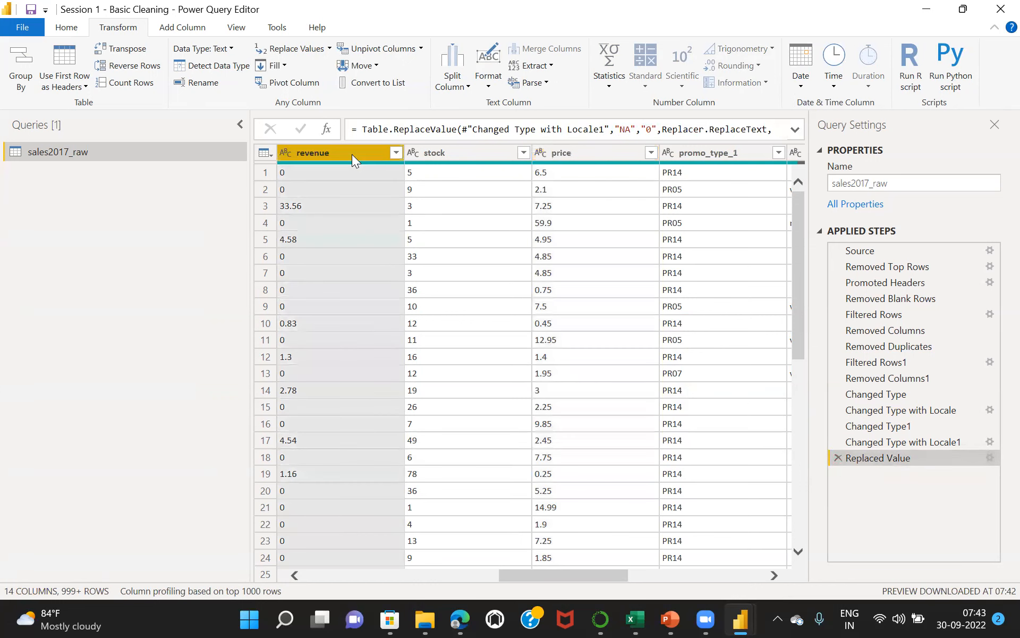
{"action": "left_click", "coordinate": [350, 200]}
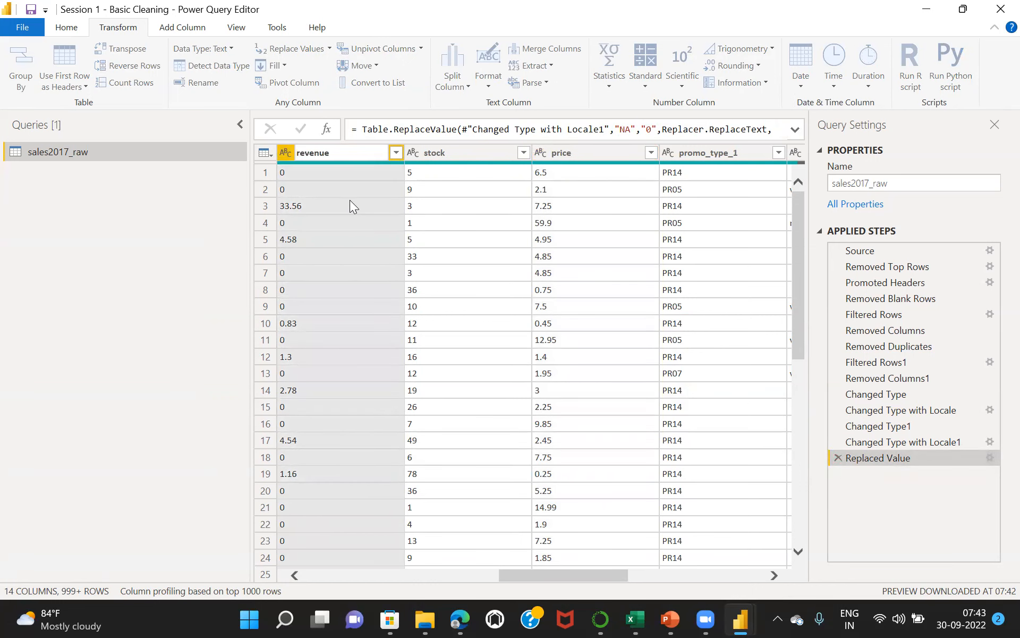
{"action": "left_click", "coordinate": [606, 153], "text": "ctrl"}
{"action": "right_click", "coordinate": [606, 153]}
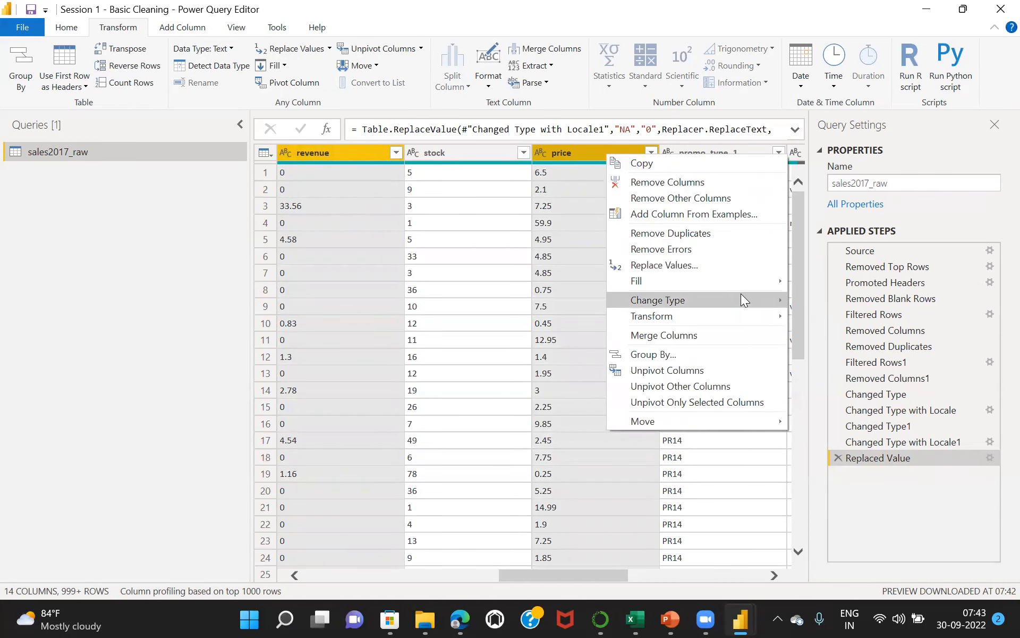
{"action": "mouse_move", "coordinate": [756, 297]}
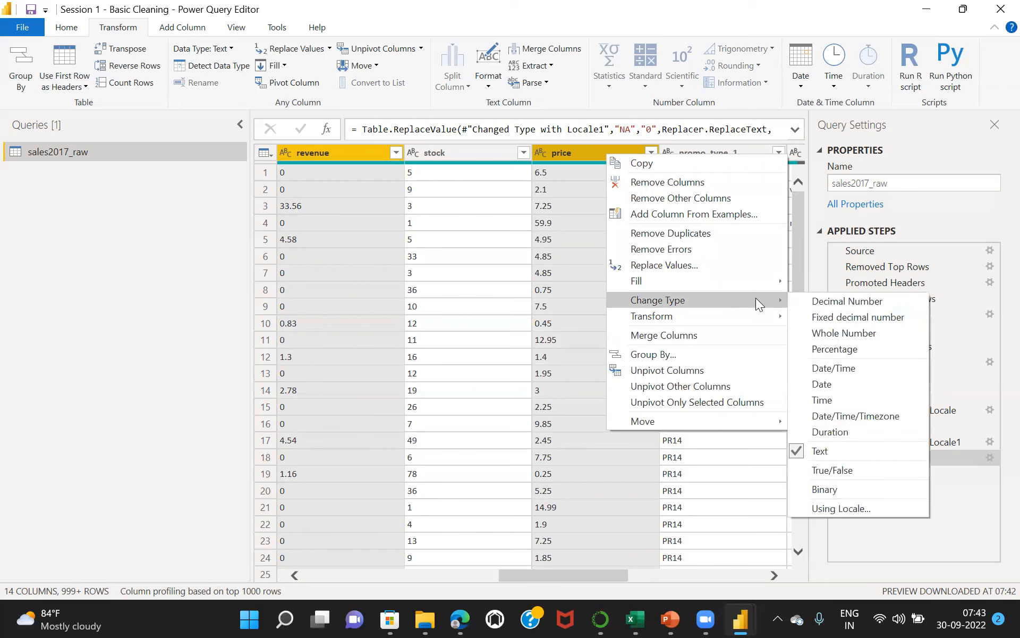
{"action": "left_click", "coordinate": [846, 317]}
Change the stock column's type to Whole Number
{"action": "left_click", "coordinate": [412, 153]}
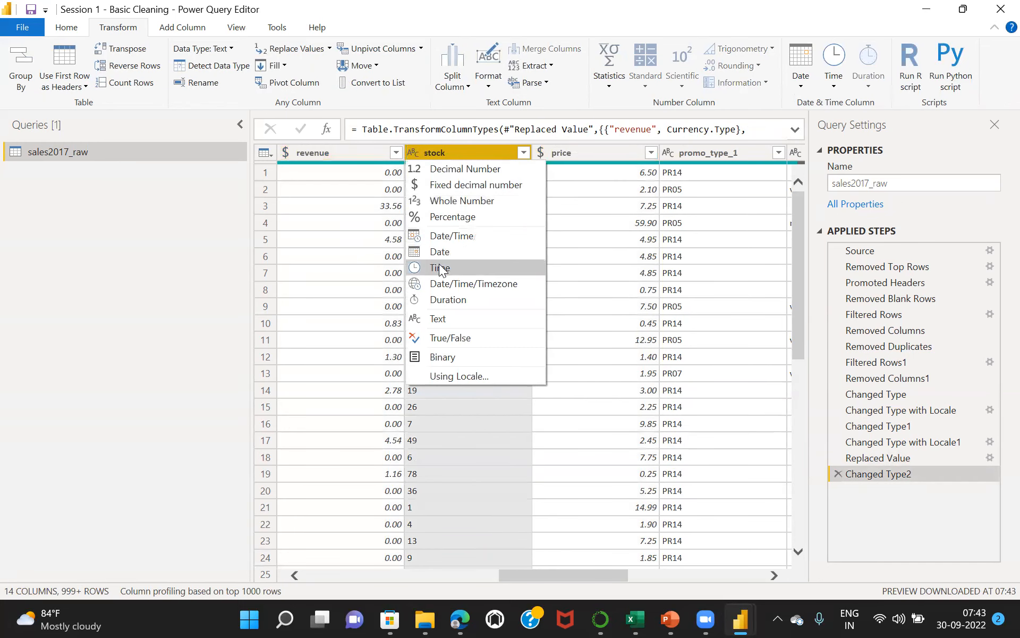
{"action": "left_click", "coordinate": [444, 201]}
{"action": "left_click", "coordinate": [514, 341]}
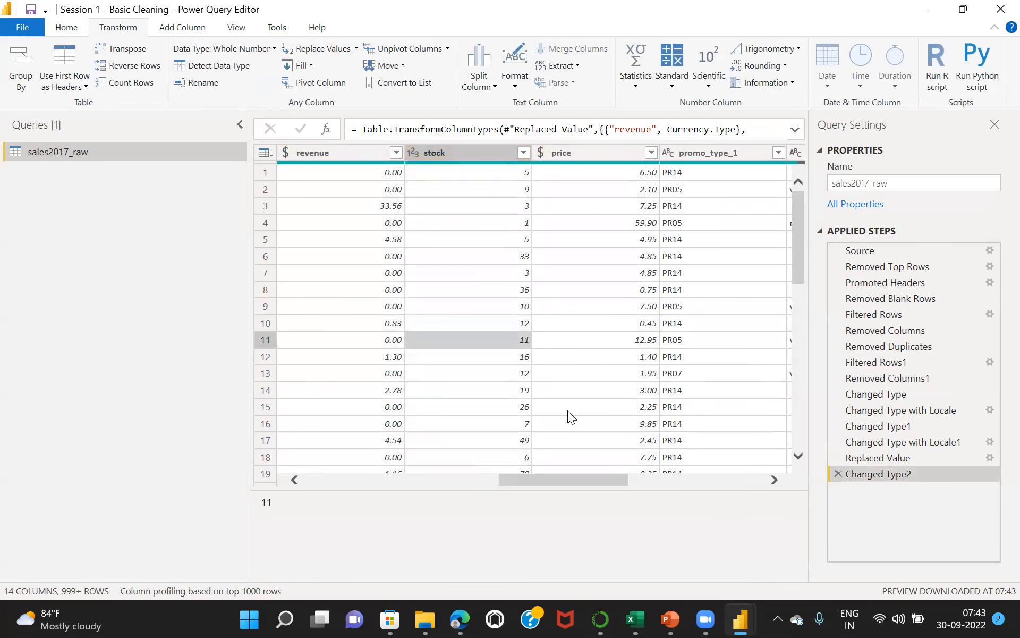
Close the query editor and apply the query changes to the report
{"action": "left_click_drag", "start_coordinate": [536, 477], "coordinate": [285, 482]}
{"action": "left_click", "coordinate": [545, 467]}
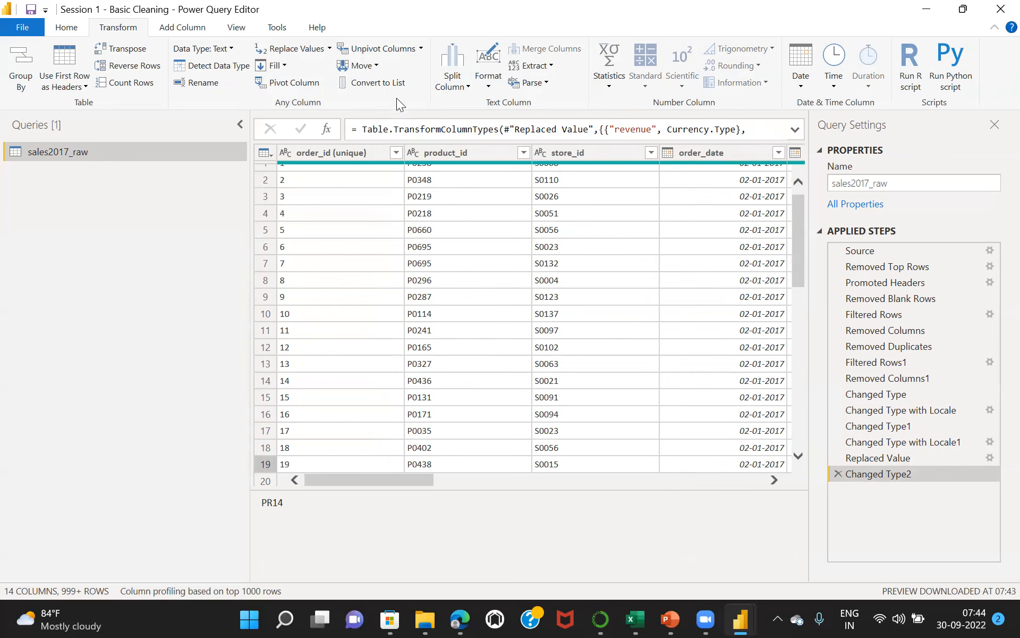
{"action": "left_click", "coordinate": [330, 46]}
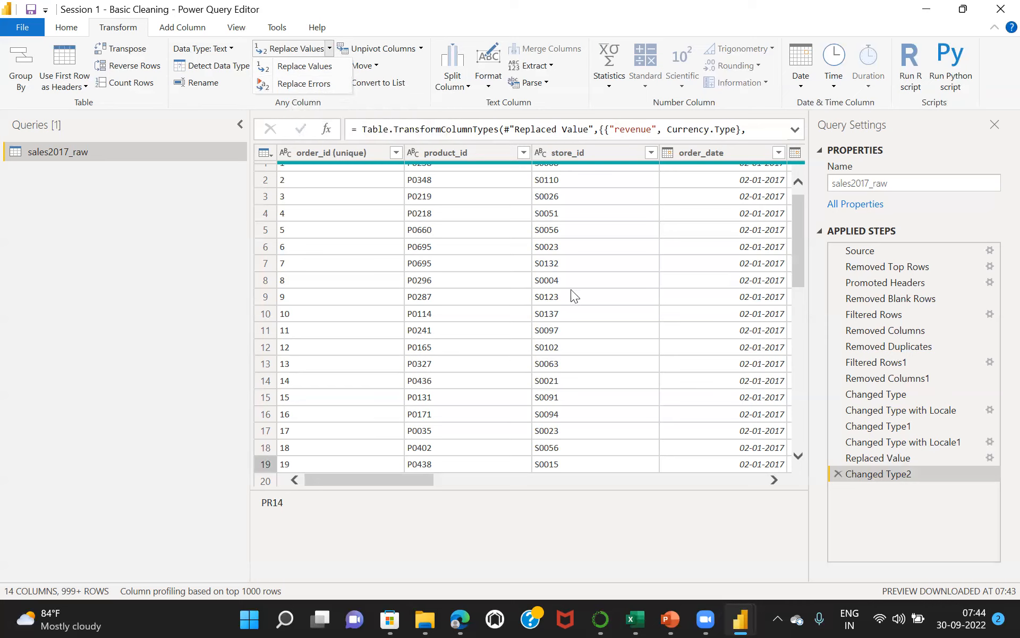
{"action": "left_click", "coordinate": [201, 239]}
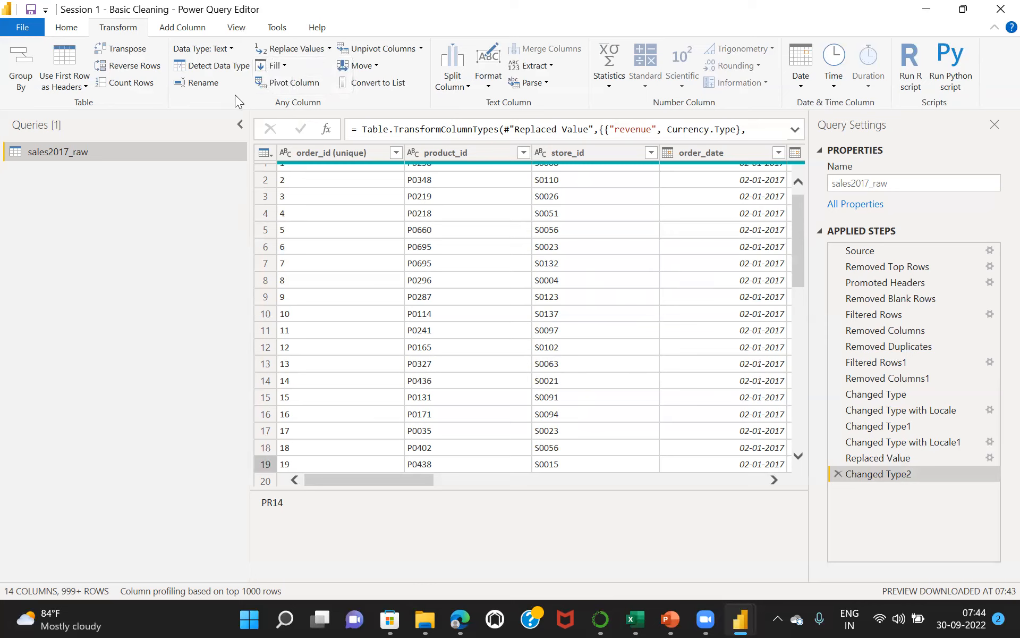
{"action": "left_click", "coordinate": [65, 28]}
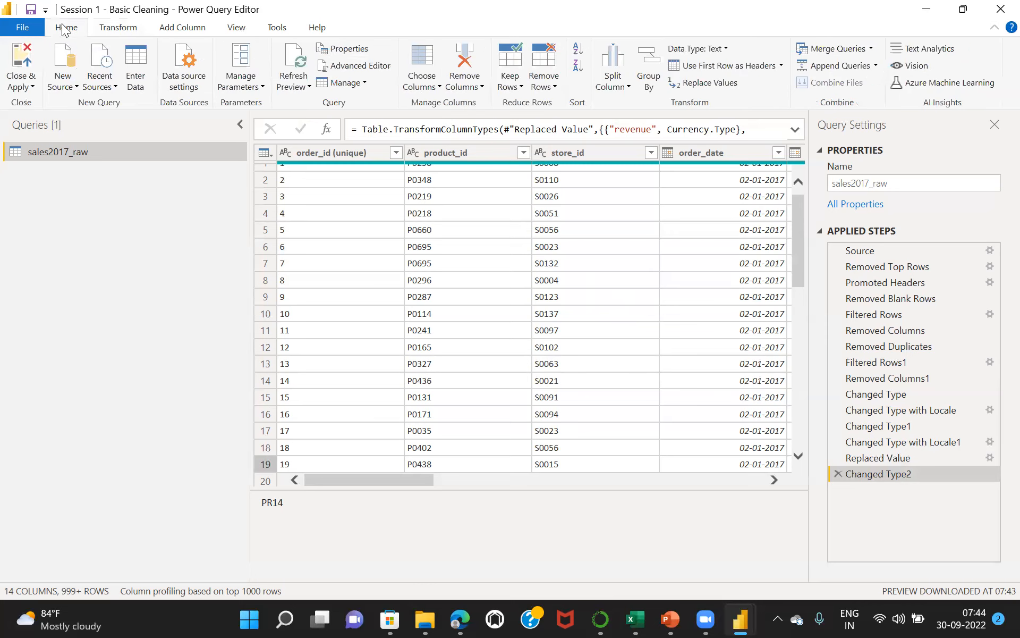
{"action": "left_click", "coordinate": [20, 71]}
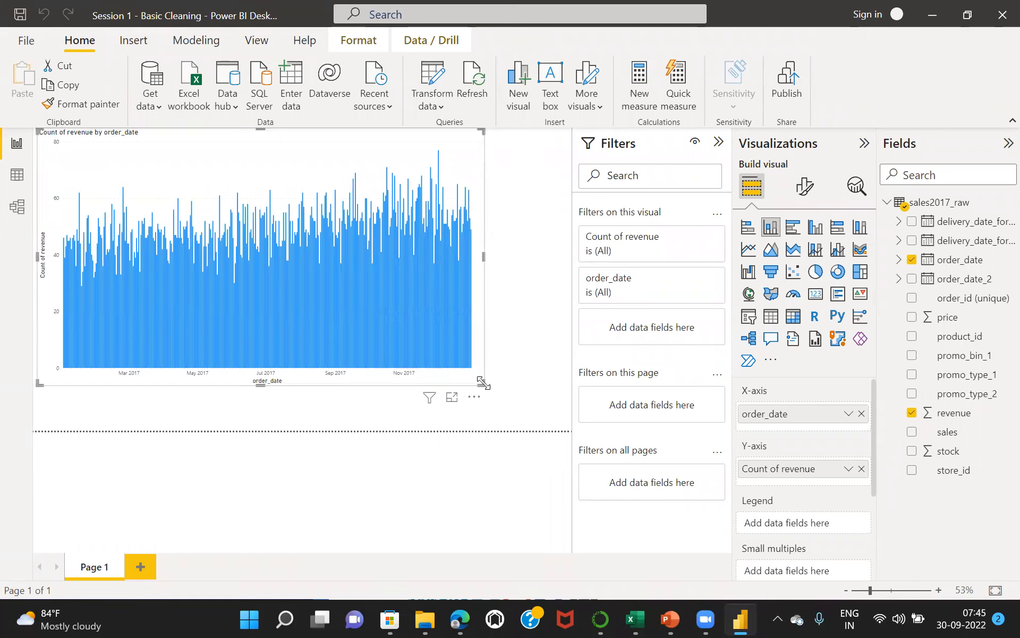
Enlarge the column chart and plot the sum of revenue against the Date Hierarchy of order_date
{"action": "left_click_drag", "start_coordinate": [483, 383], "coordinate": [520, 390]}
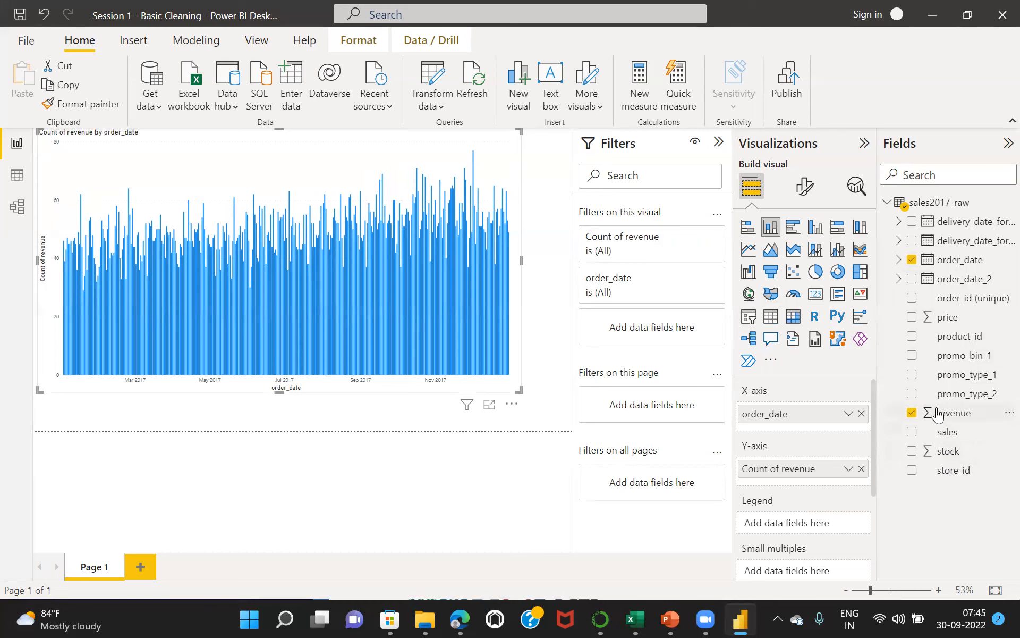
{"action": "left_click", "coordinate": [848, 469]}
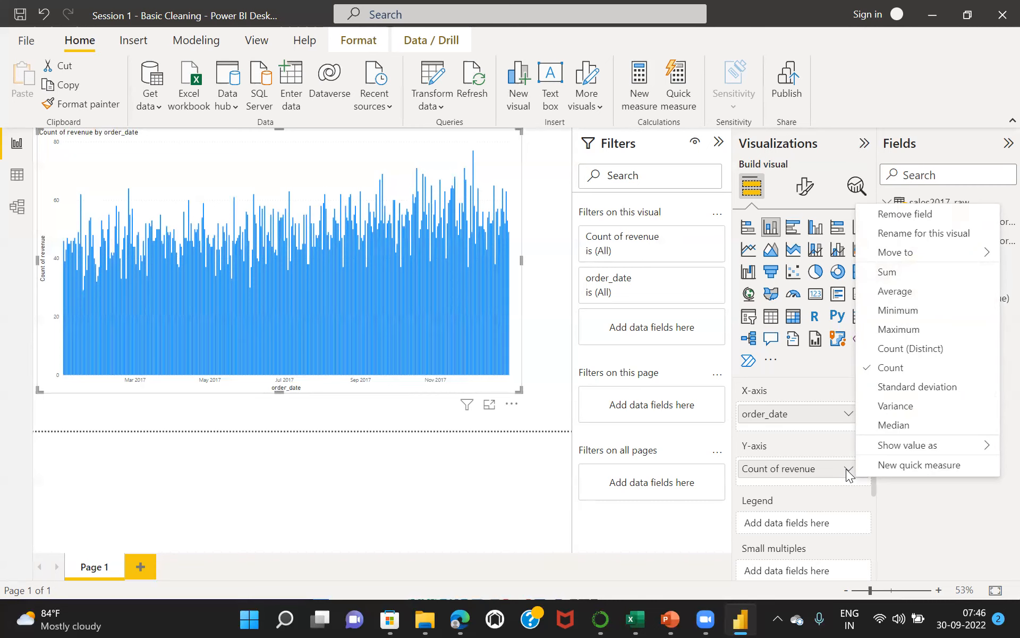
{"action": "left_click", "coordinate": [896, 273]}
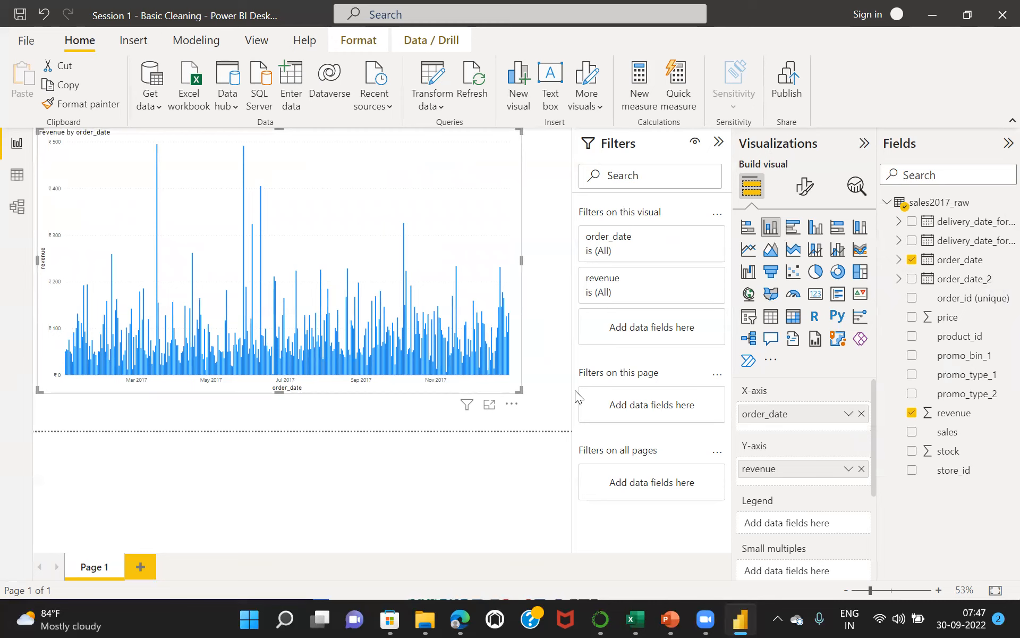
{"action": "left_click", "coordinate": [848, 415]}
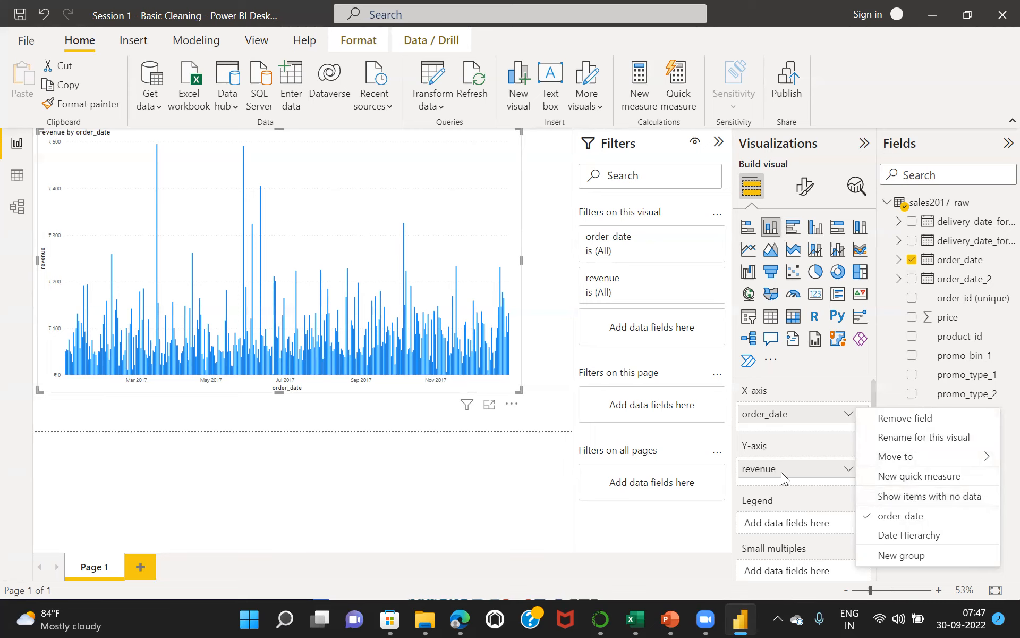
{"action": "left_click", "coordinate": [892, 536]}
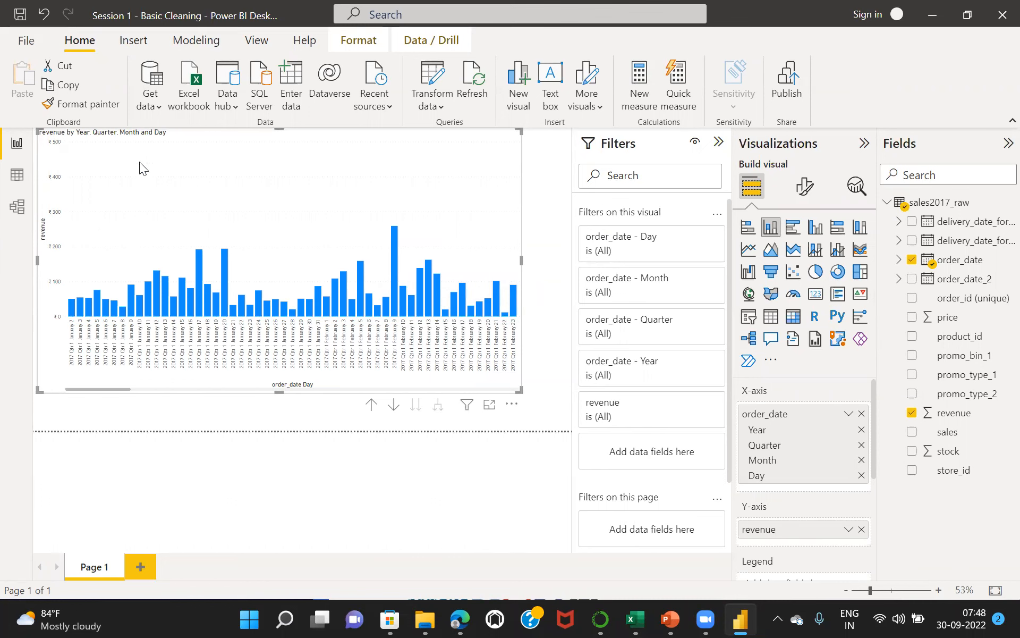
Reopen the Power Query Editor and examine the data source settings of the current file
{"action": "left_click", "coordinate": [432, 78]}
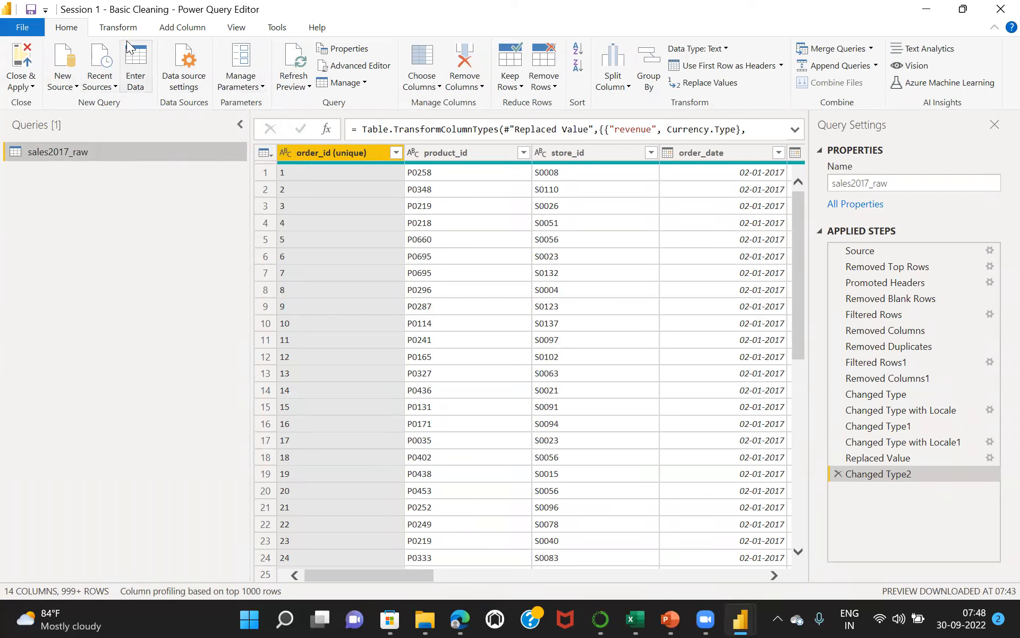
{"action": "left_click", "coordinate": [188, 86]}
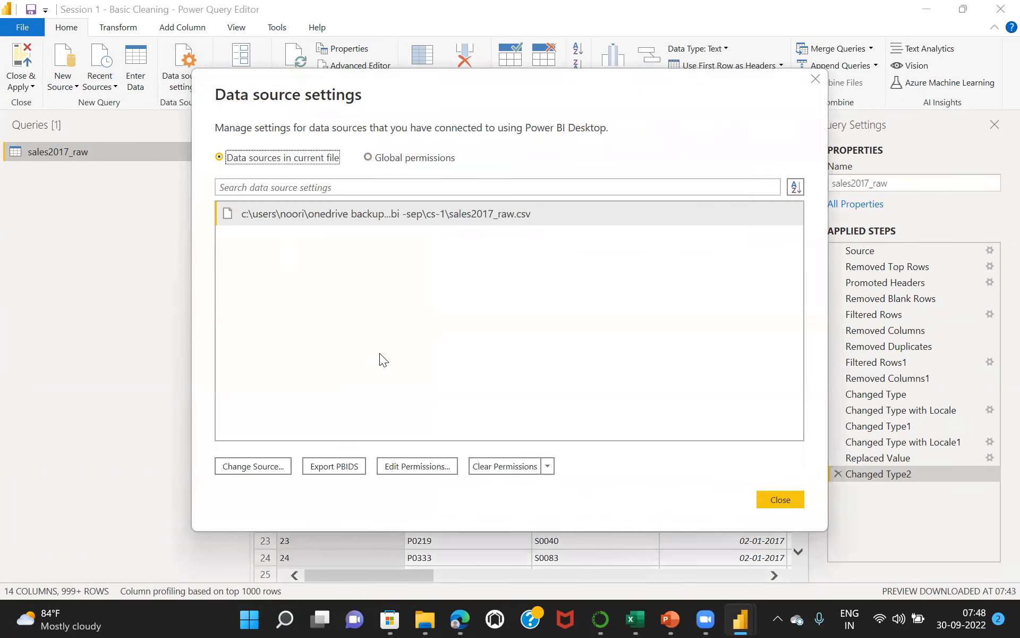
{"action": "left_click", "coordinate": [780, 500]}
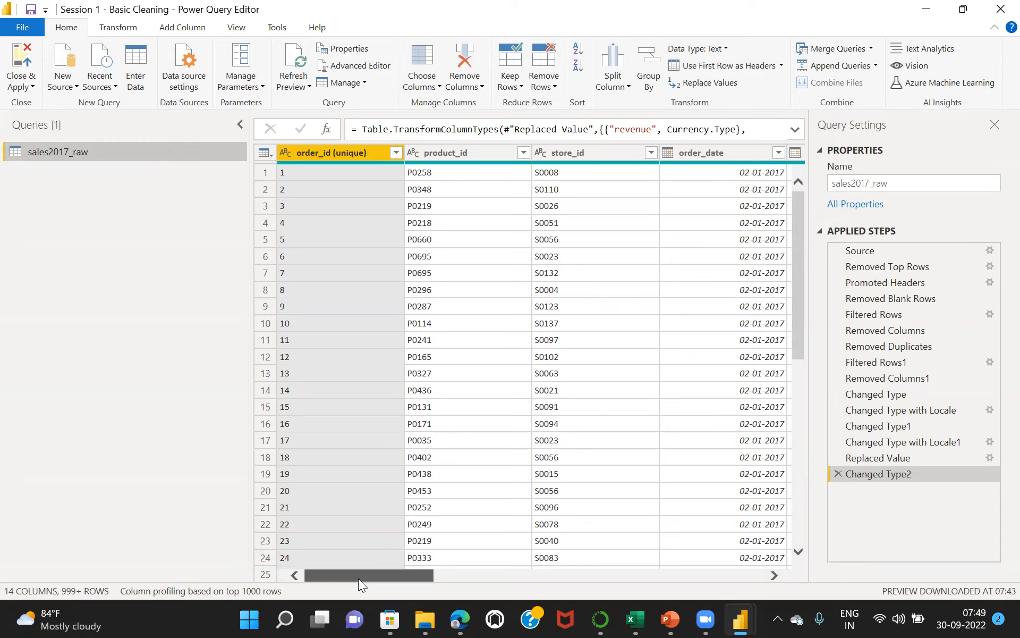
{"action": "left_click_drag", "start_coordinate": [358, 578], "coordinate": [571, 550]}
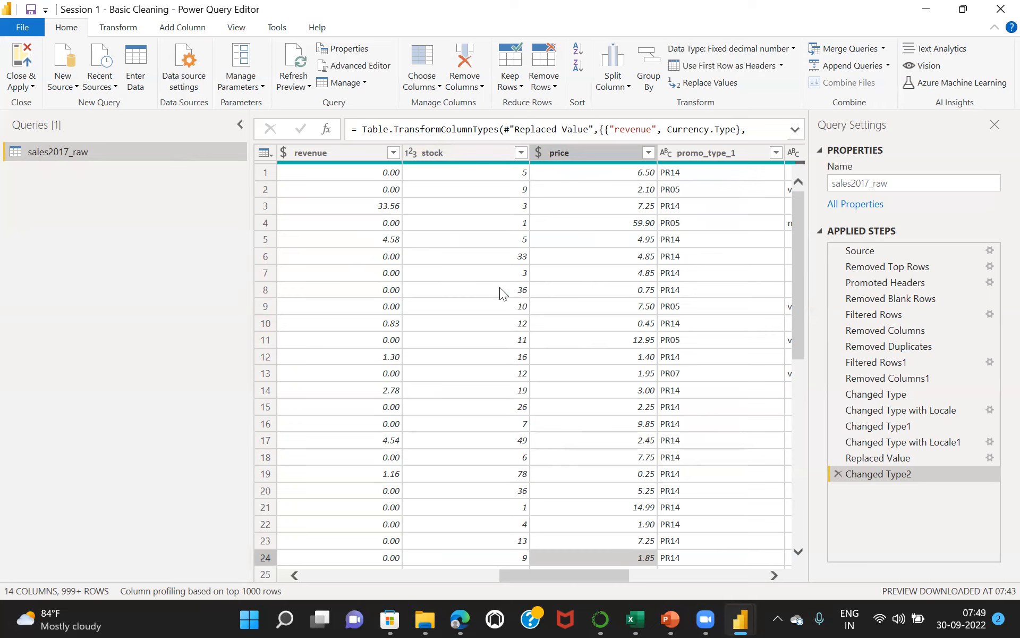
Examine the Data Load and Regional Settings options, both global and for the current file
{"action": "left_click", "coordinate": [19, 30]}
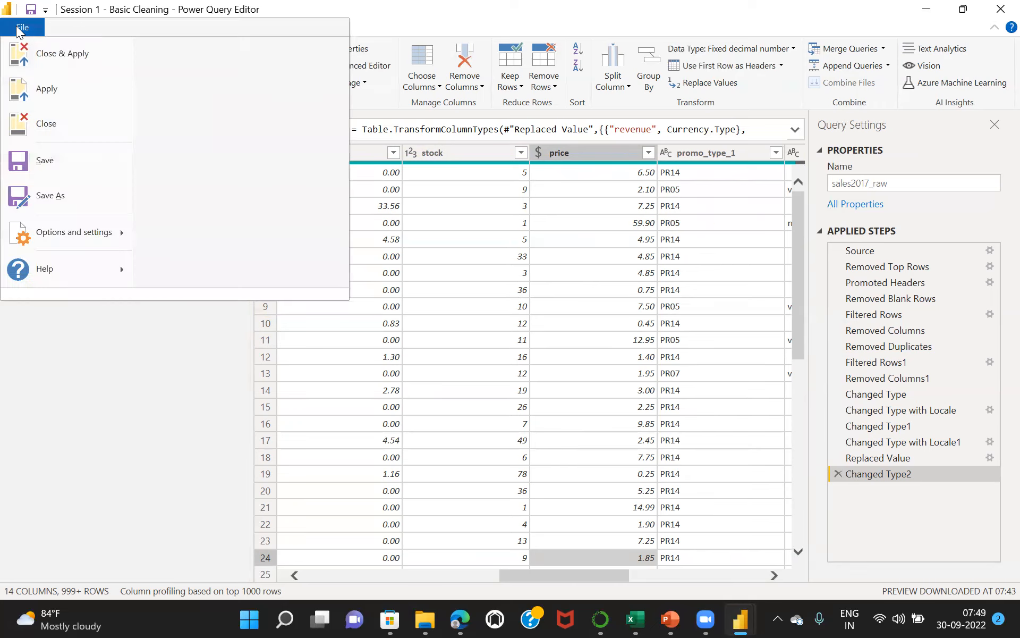
{"action": "left_click", "coordinate": [59, 238]}
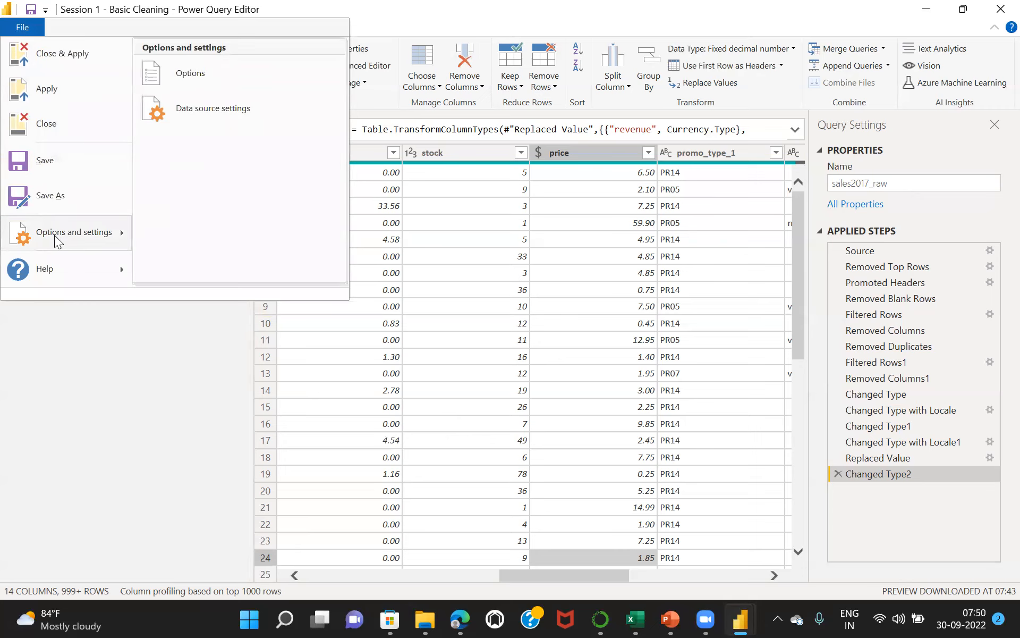
{"action": "left_click", "coordinate": [185, 74]}
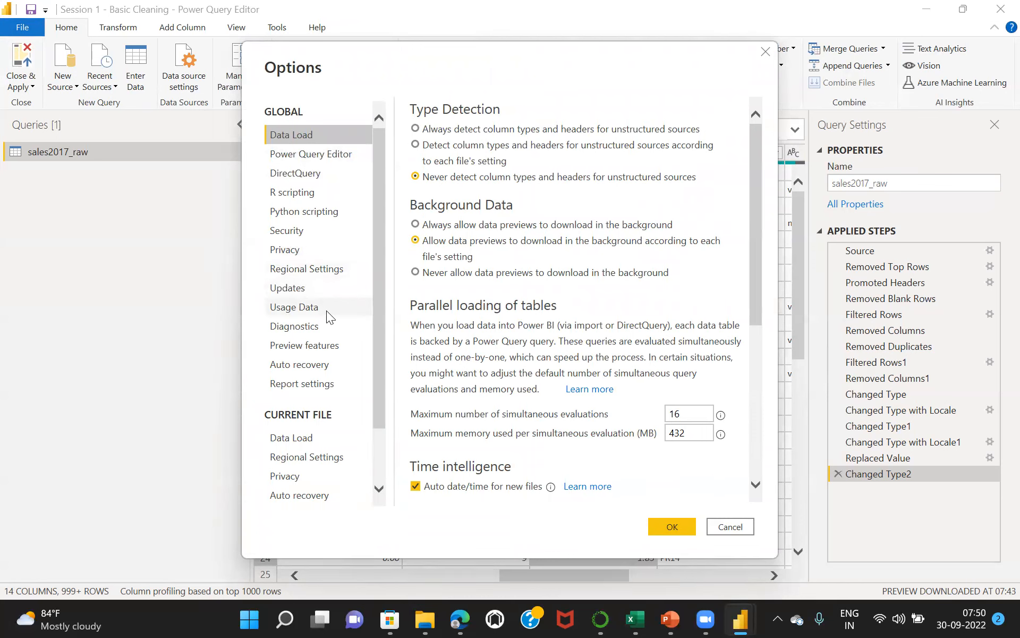
{"action": "left_click", "coordinate": [301, 269]}
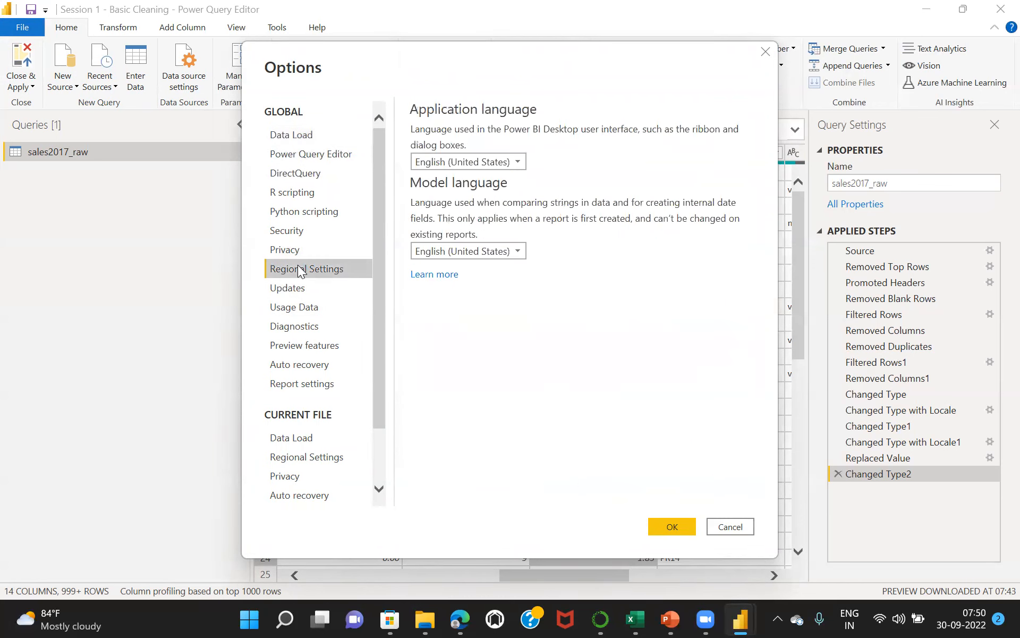
{"action": "left_click", "coordinate": [296, 137]}
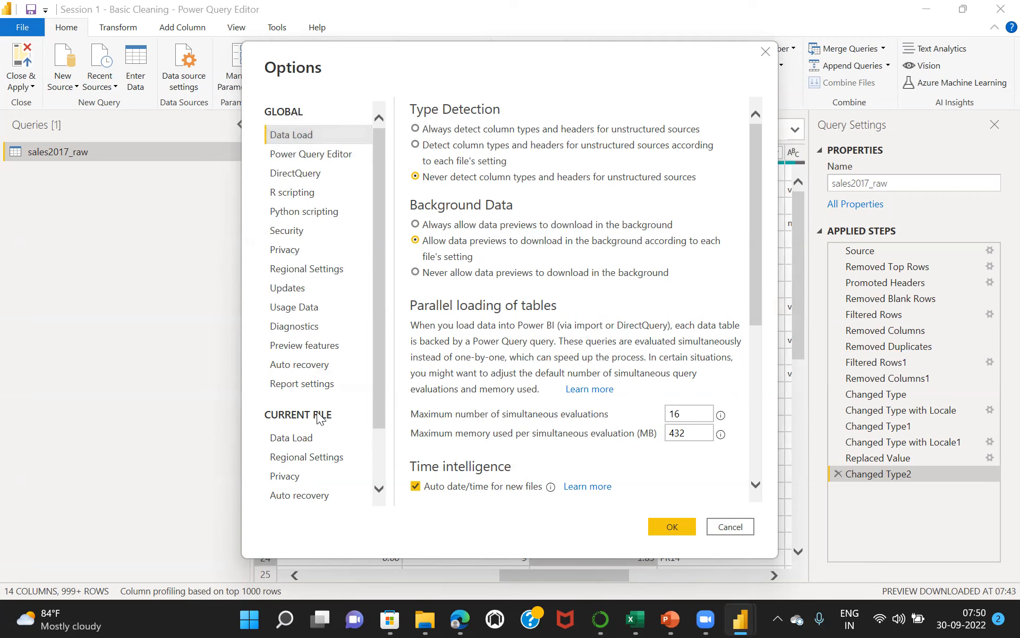
{"action": "left_click", "coordinate": [315, 461]}
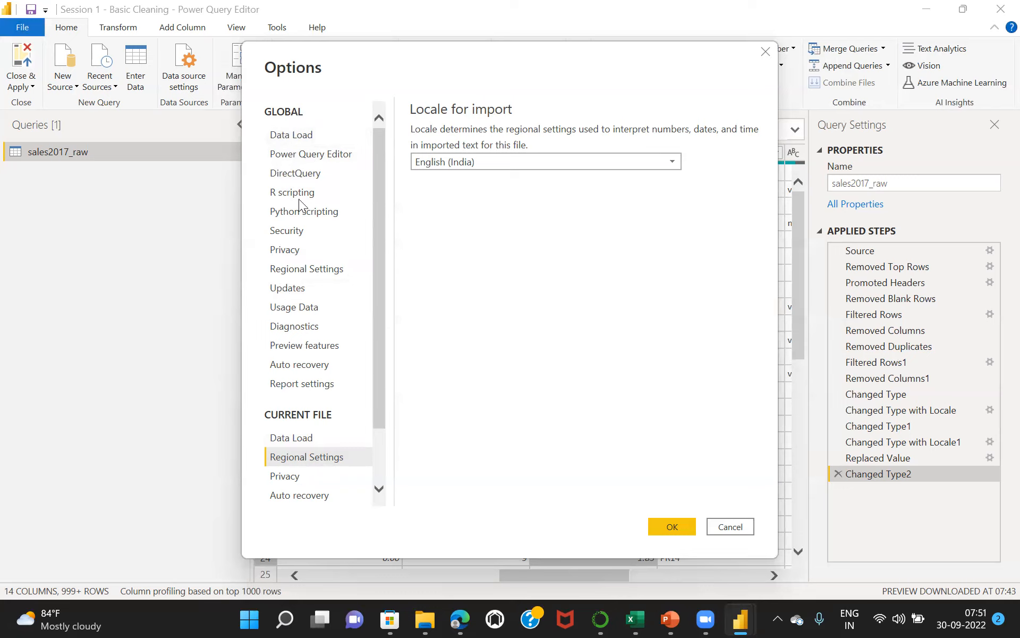
{"action": "left_click", "coordinate": [306, 441]}
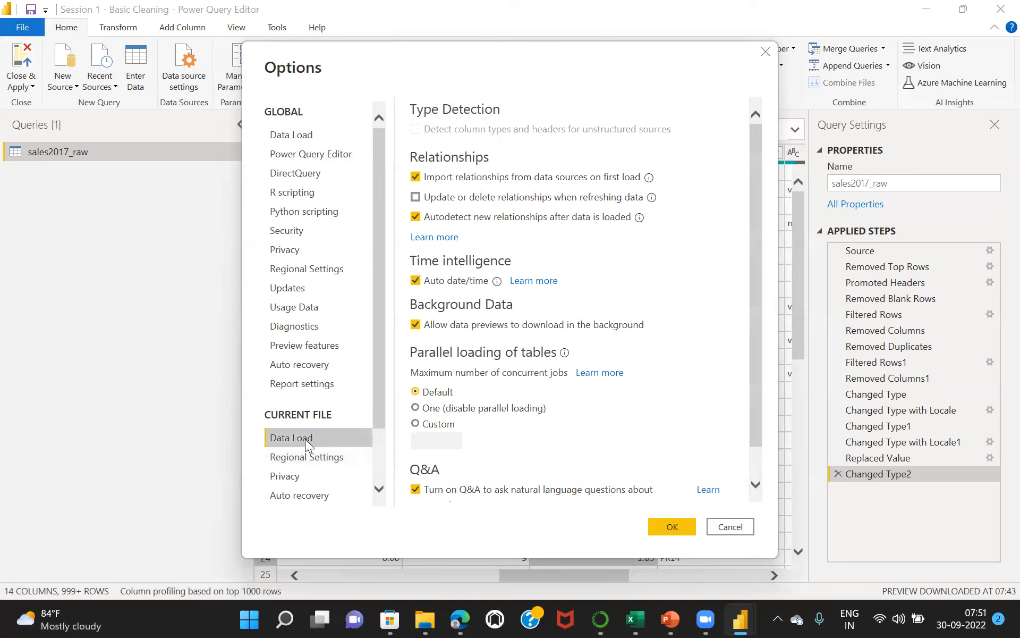
{"action": "left_click", "coordinate": [303, 456]}
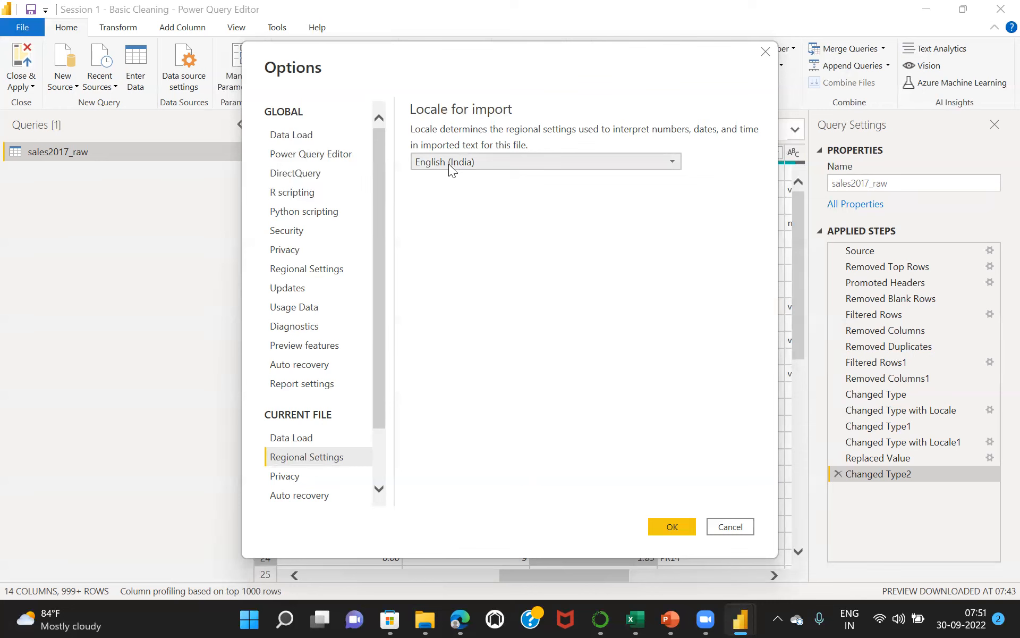
Try always detecting column types and headers in the global Data Load options, and restore the choice to never detect them
{"action": "left_click", "coordinate": [297, 136]}
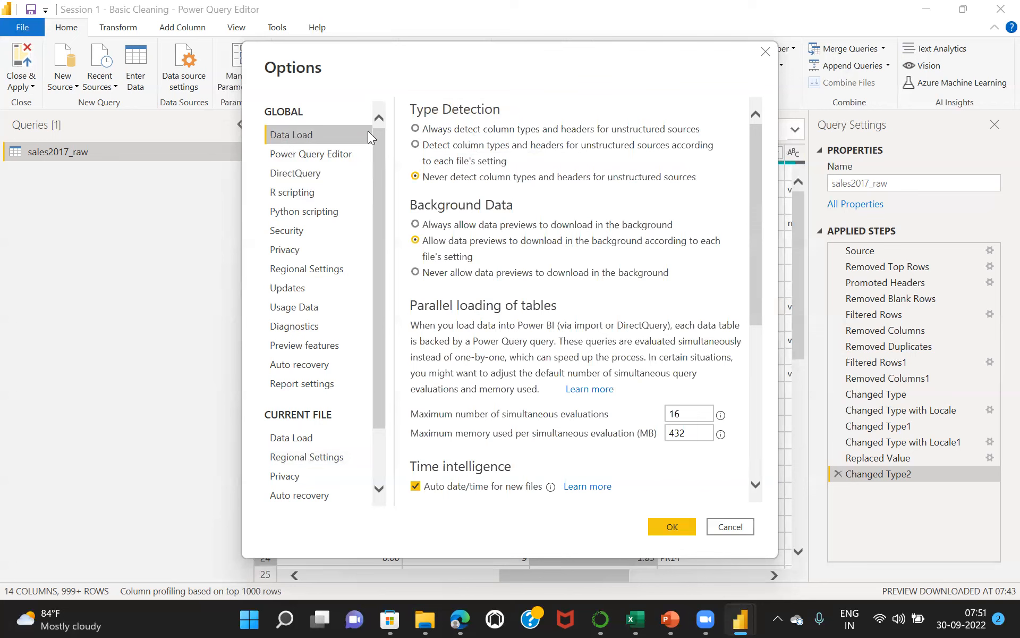
{"action": "left_click", "coordinate": [415, 129]}
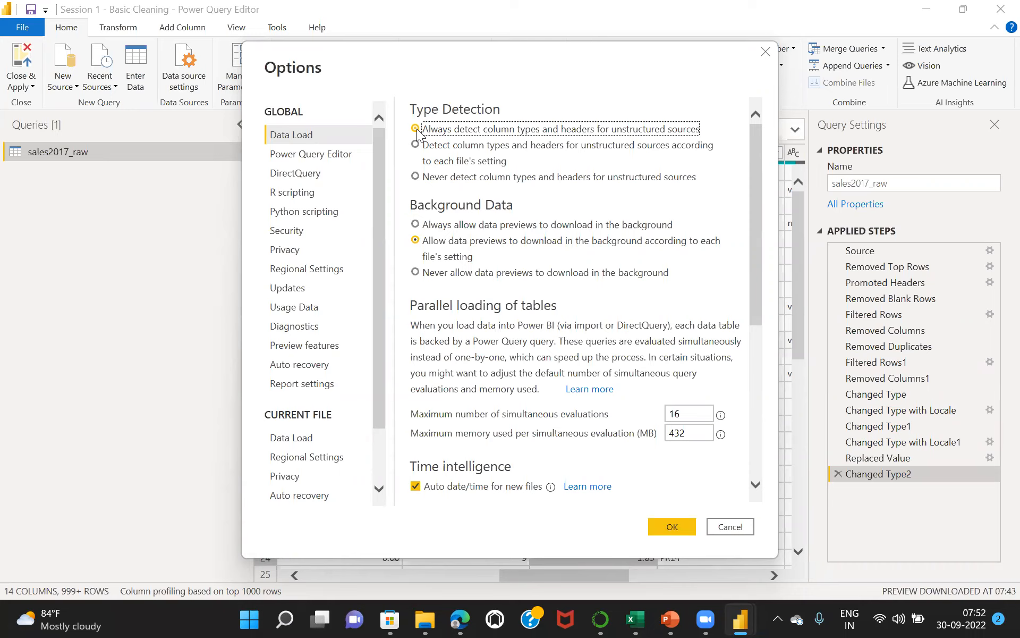
{"action": "left_click", "coordinate": [416, 178]}
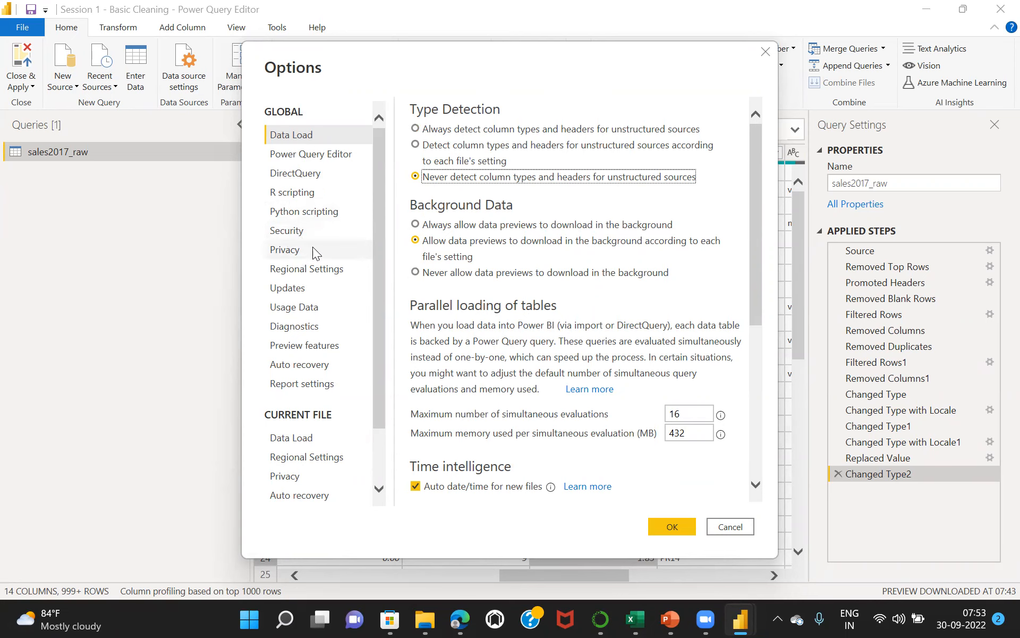
Try turning off relationship import and autodetection in the current file's Data Load options, check the regional settings, and discard the changes
{"action": "left_click", "coordinate": [293, 268]}
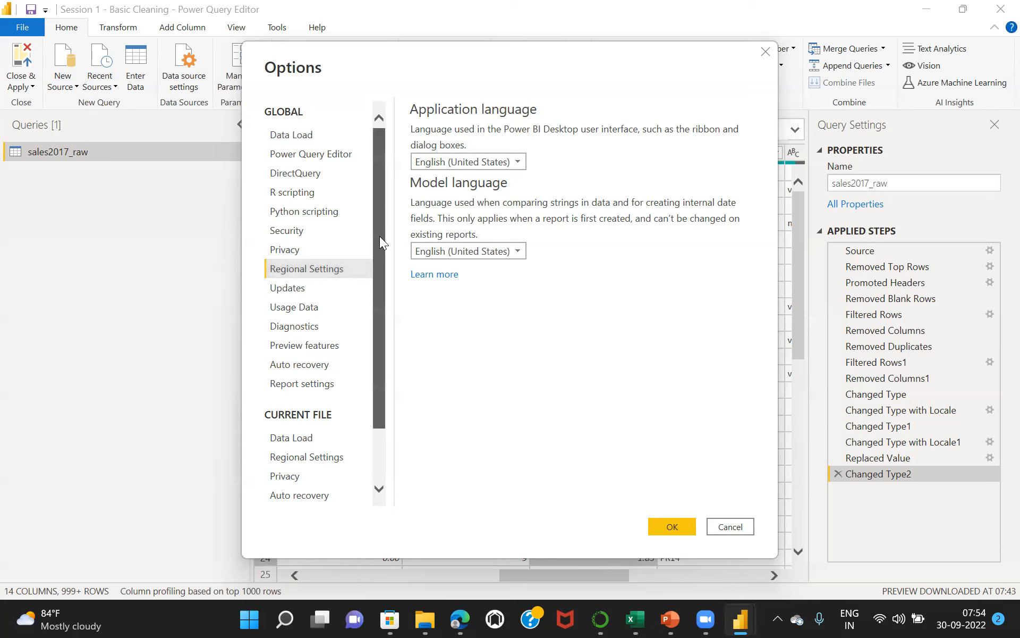
{"action": "scroll", "coordinate": [379, 236], "scroll_direction": "down", "scroll_amount": 3}
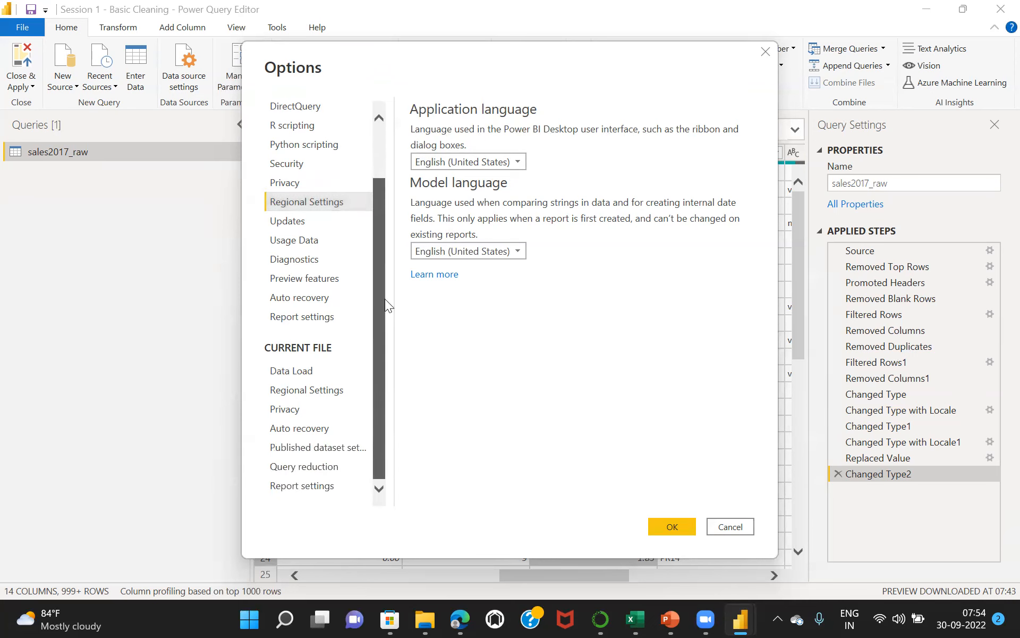
{"action": "left_click", "coordinate": [294, 375]}
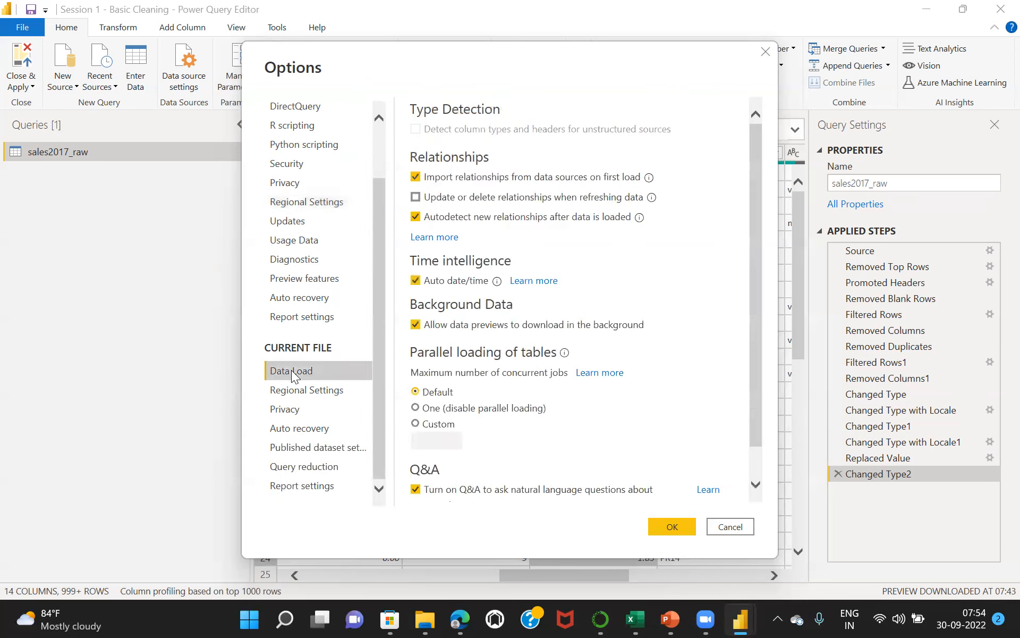
{"action": "left_click", "coordinate": [417, 177]}
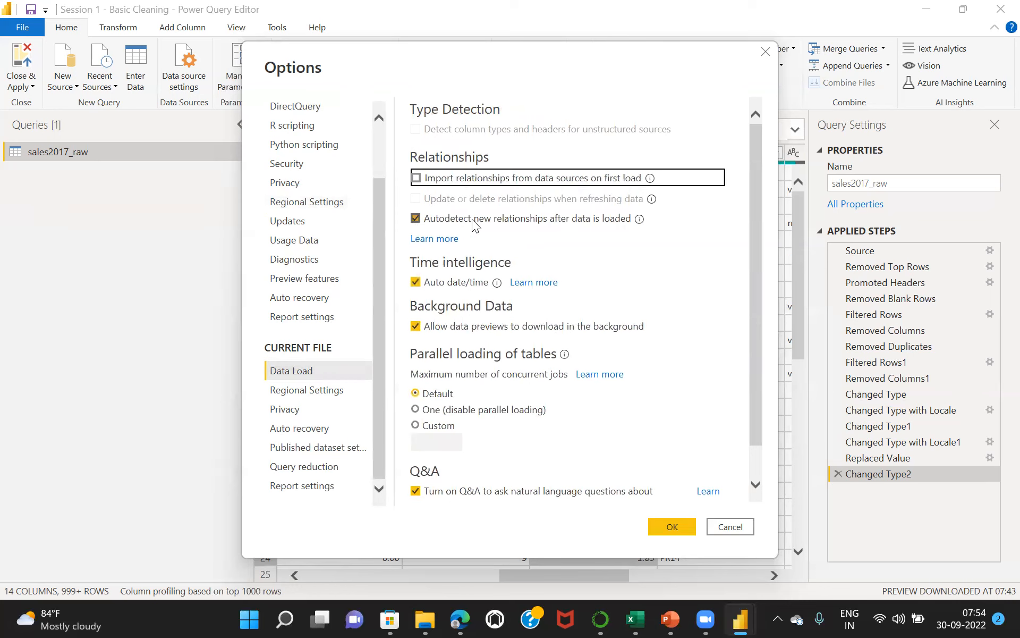
{"action": "left_click", "coordinate": [416, 219]}
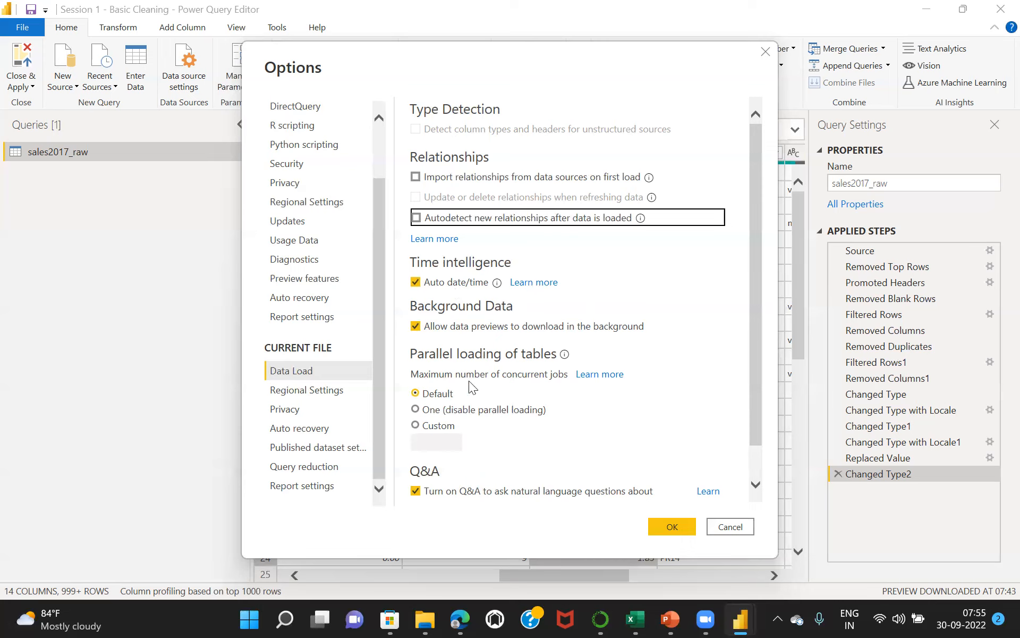
{"action": "left_click", "coordinate": [290, 393]}
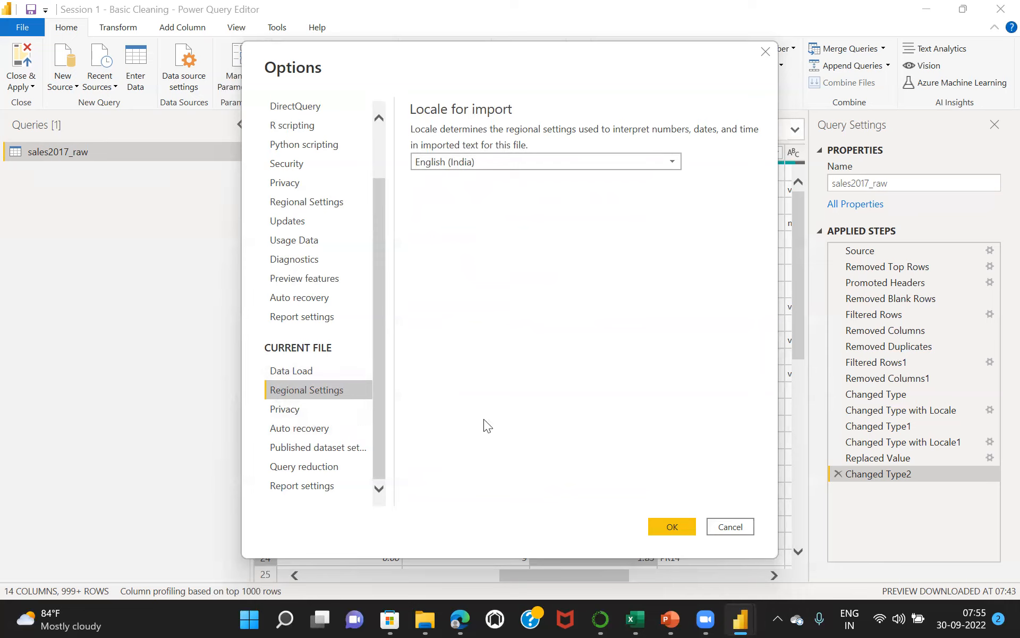
{"action": "left_click", "coordinate": [727, 527]}
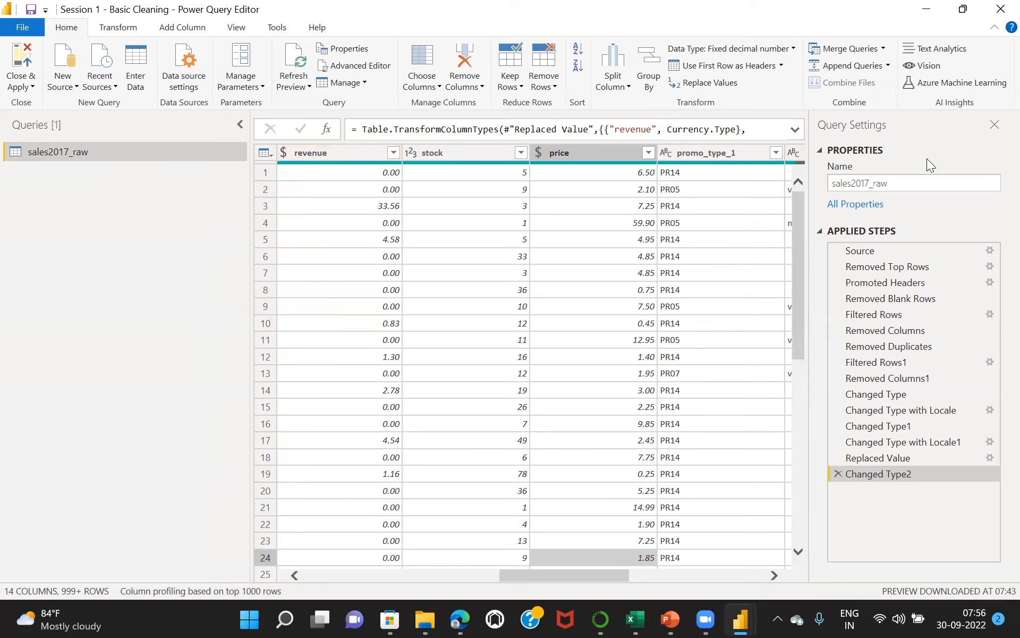
Start a second Power BI Desktop instance with a blank report and remove the unavailable Demo - Sep - Python - Analysis Capability file from the recent files
{"action": "left_click", "coordinate": [930, 12]}
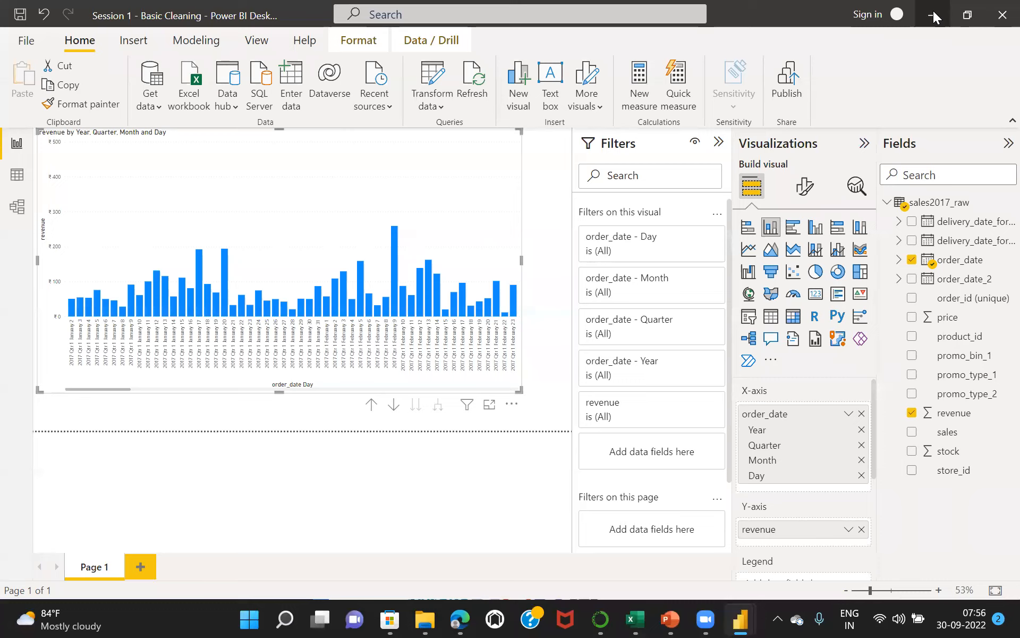
{"action": "left_click", "coordinate": [933, 16]}
{"action": "left_click", "coordinate": [933, 14]}
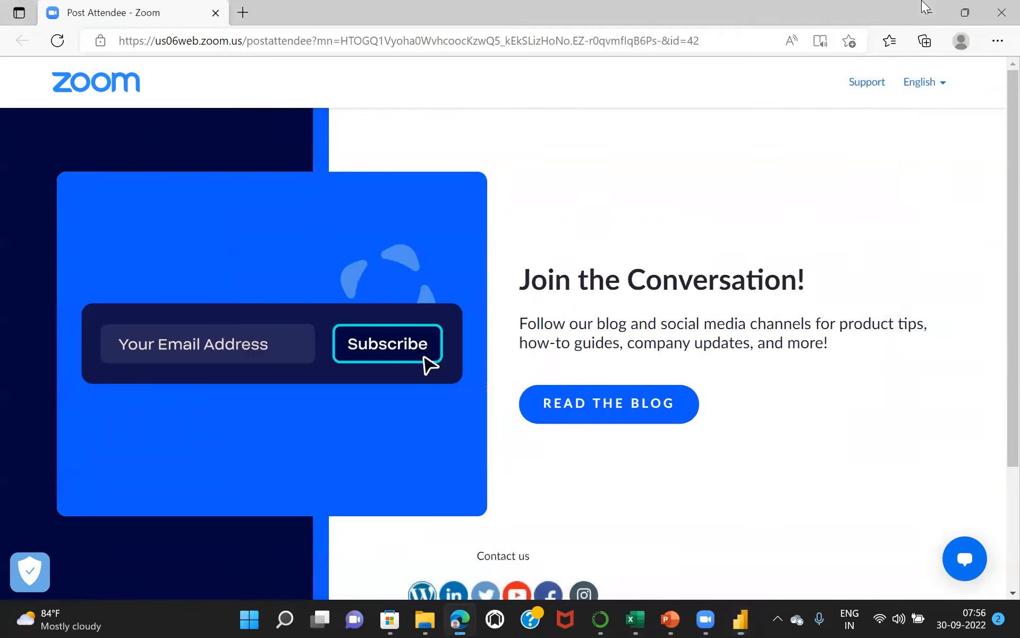
{"action": "double_click", "coordinate": [32, 186]}
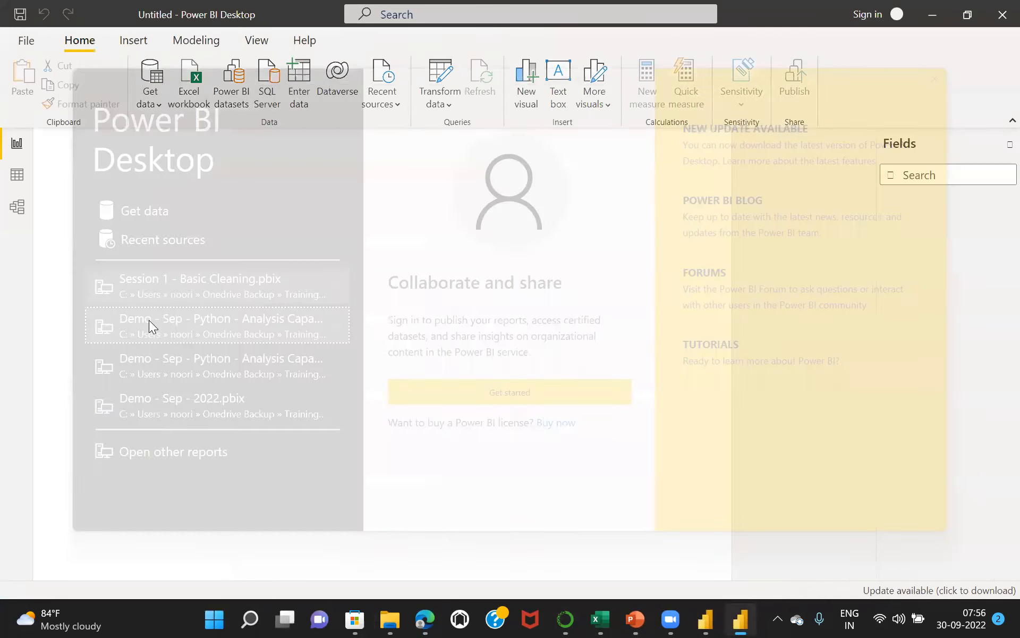
{"action": "left_click", "coordinate": [149, 319]}
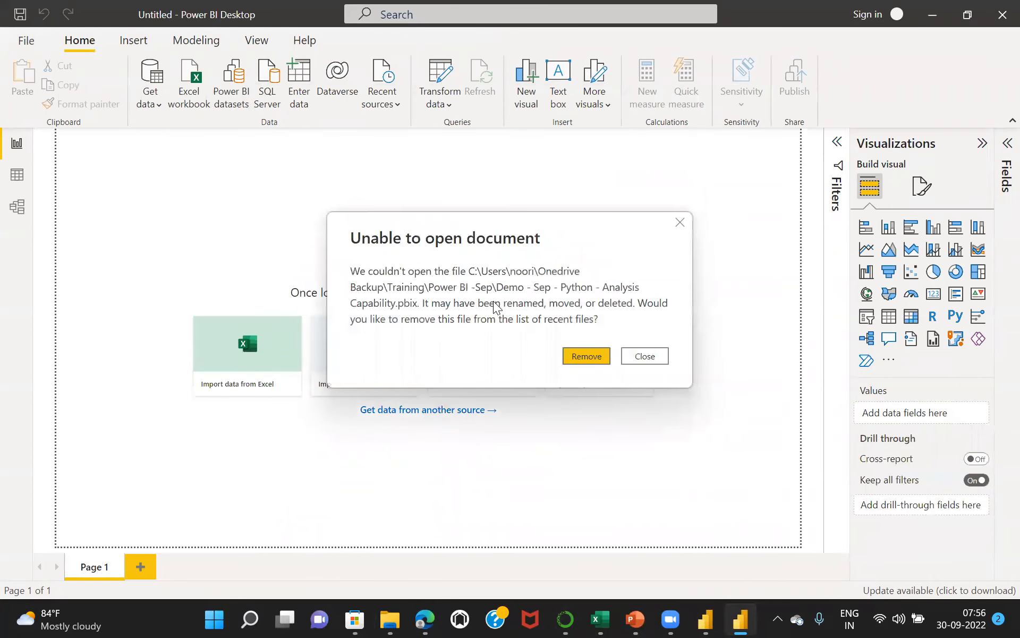
{"action": "left_click", "coordinate": [587, 357]}
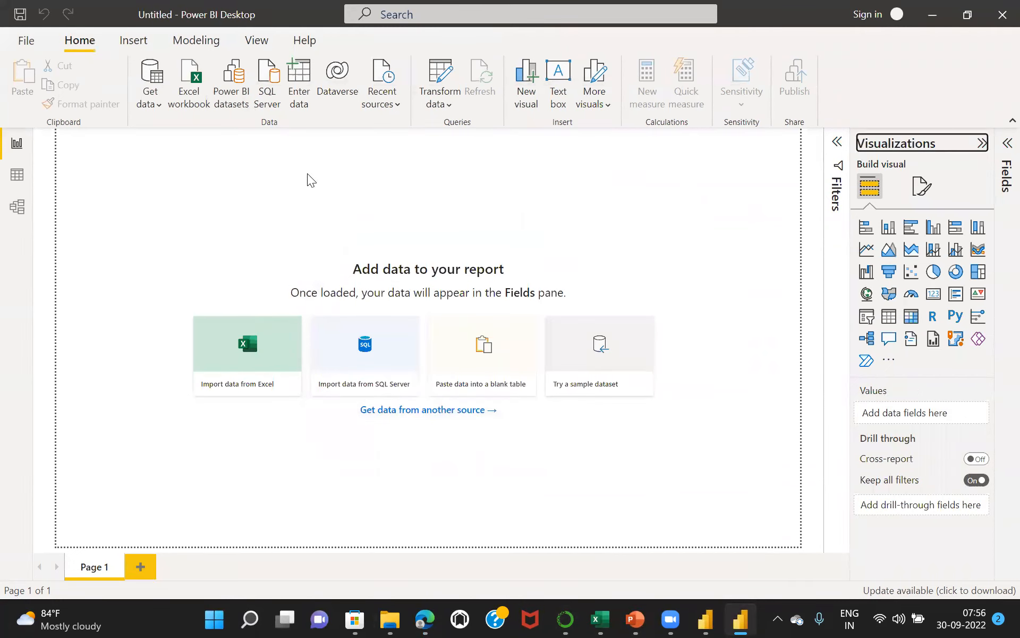
In the new report's global options, choose never to detect column types and headers for unstructured sources, and check the global language settings
{"action": "left_click", "coordinate": [26, 42]}
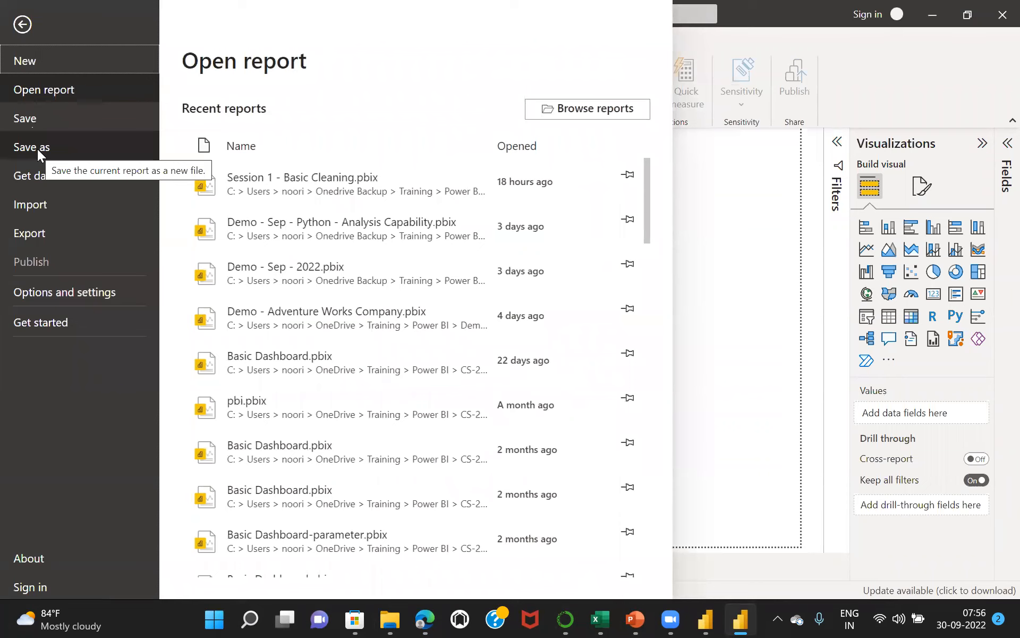
{"action": "left_click", "coordinate": [69, 294]}
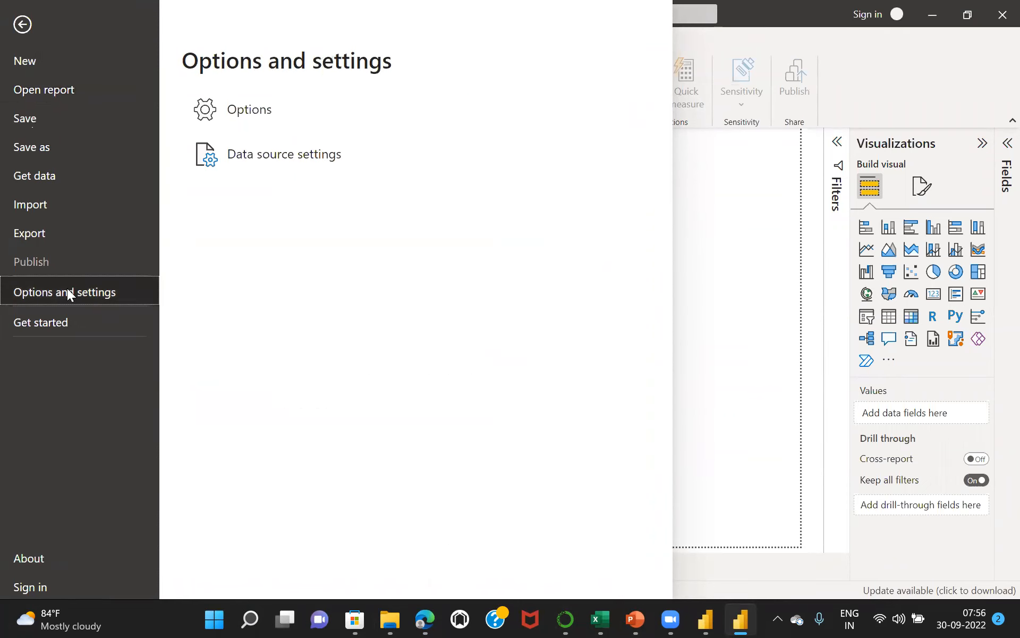
{"action": "left_click", "coordinate": [249, 116]}
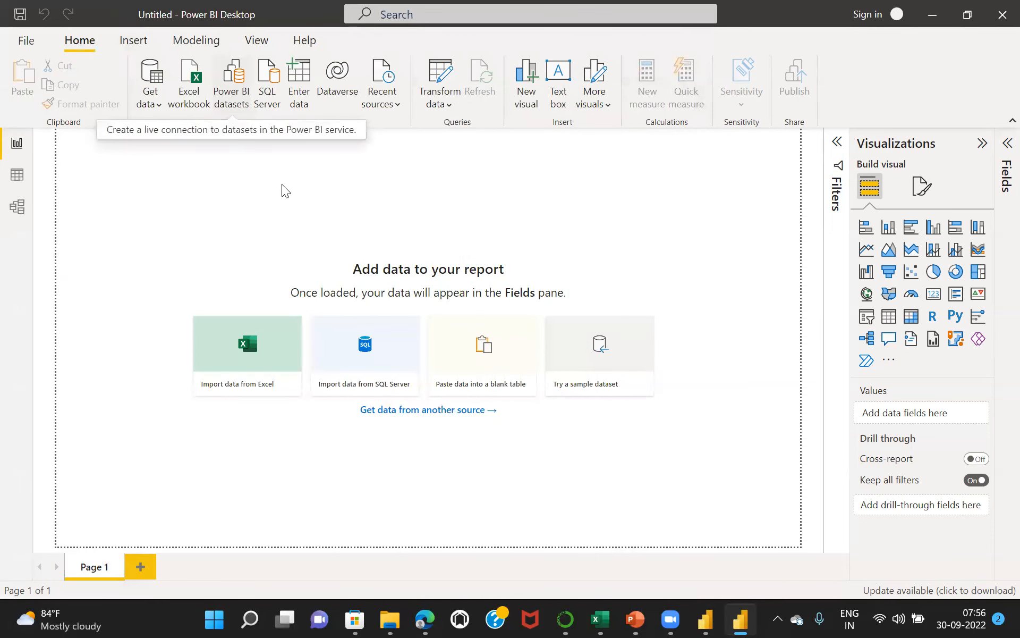
{"action": "left_click", "coordinate": [291, 190]}
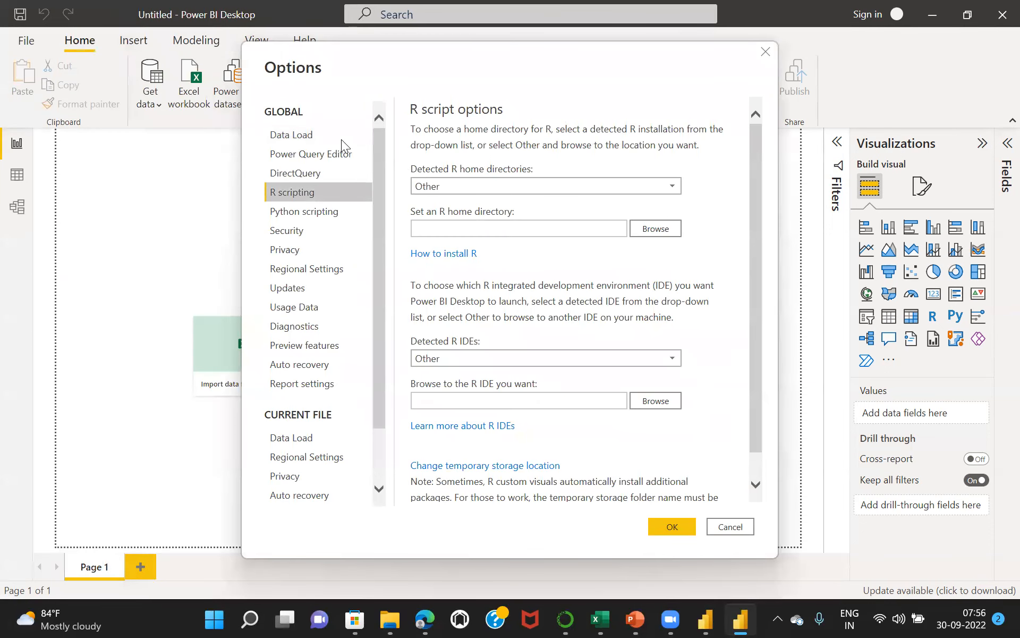
{"action": "left_click", "coordinate": [309, 135]}
{"action": "left_click", "coordinate": [416, 176]}
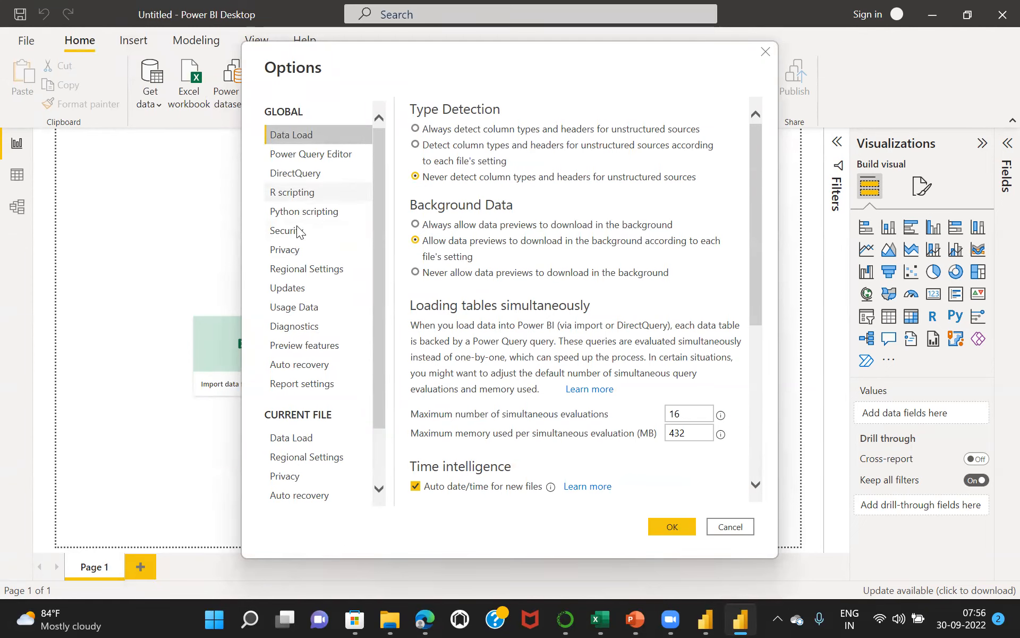
{"action": "left_click", "coordinate": [313, 269]}
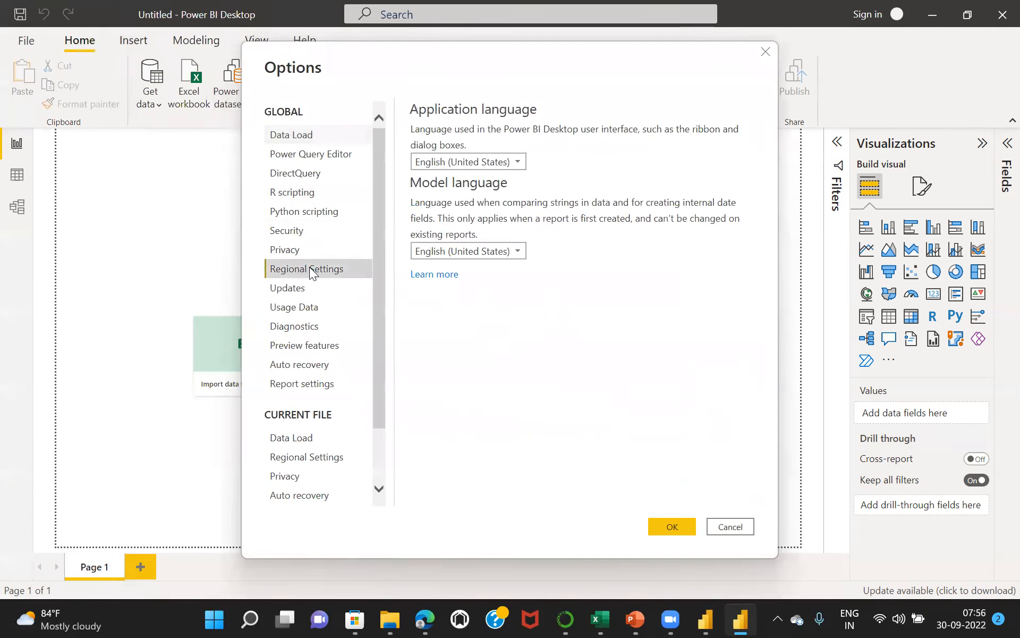
Turn off importing relationships on first load and autodetecting new relationships in the current file's Data Load options
{"action": "left_click", "coordinate": [274, 438]}
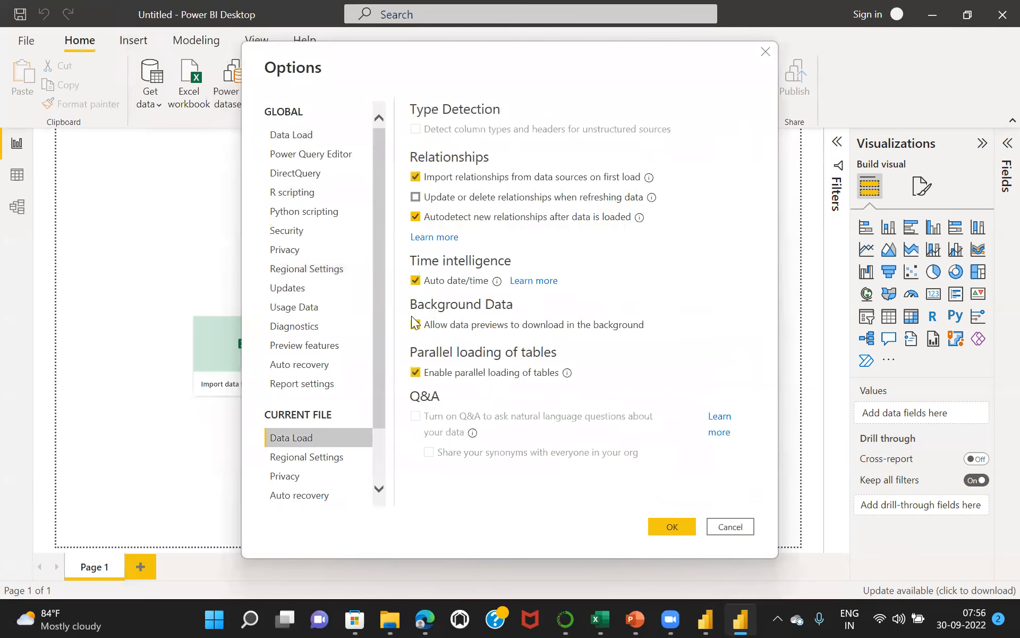
{"action": "left_click", "coordinate": [415, 177]}
{"action": "double_click", "coordinate": [418, 217]}
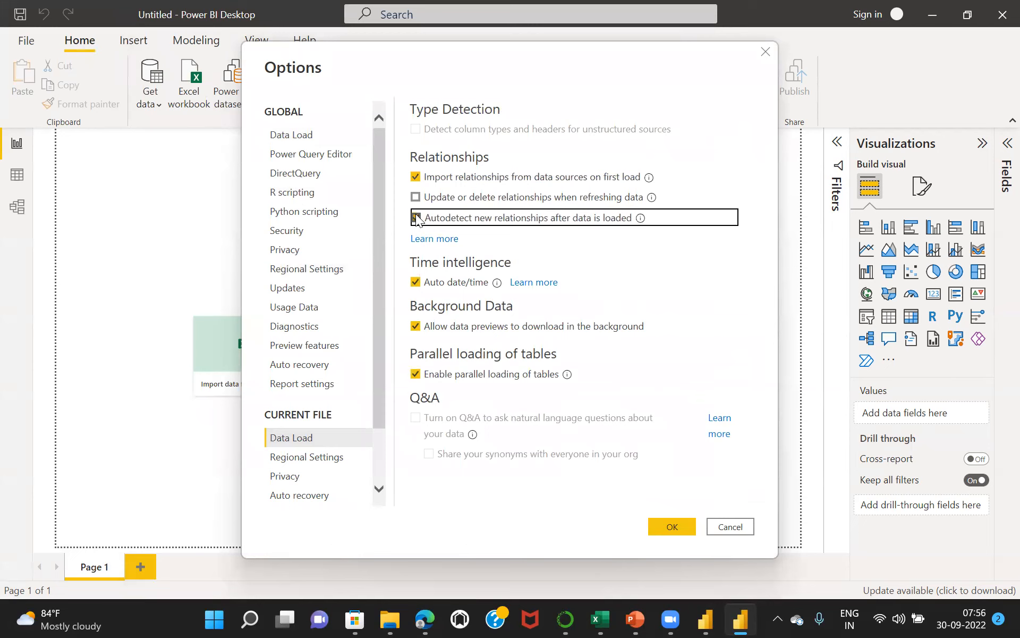
{"action": "left_click", "coordinate": [417, 179]}
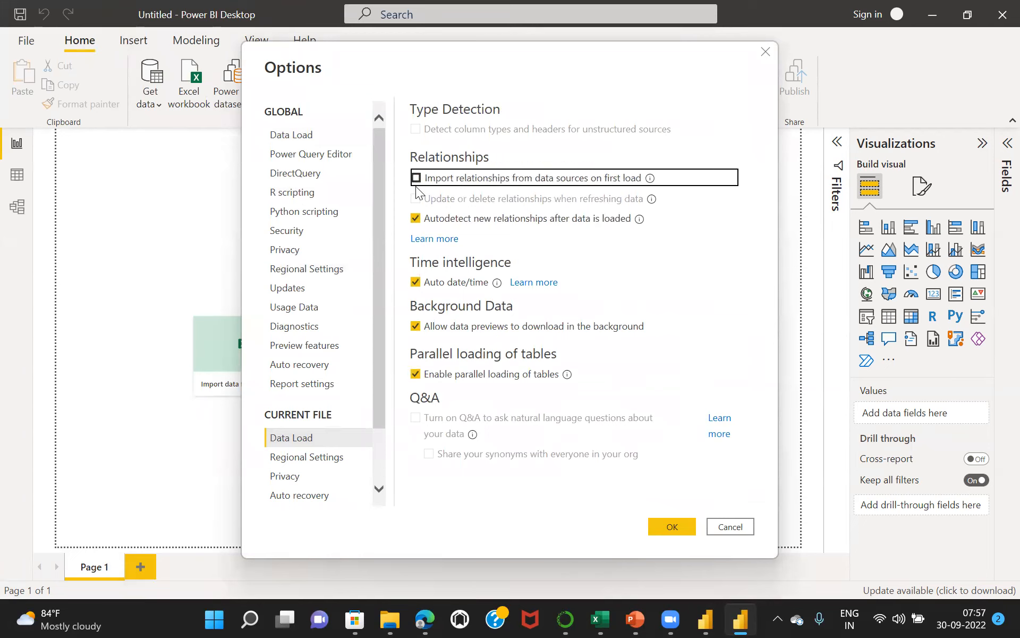
{"action": "left_click", "coordinate": [417, 219]}
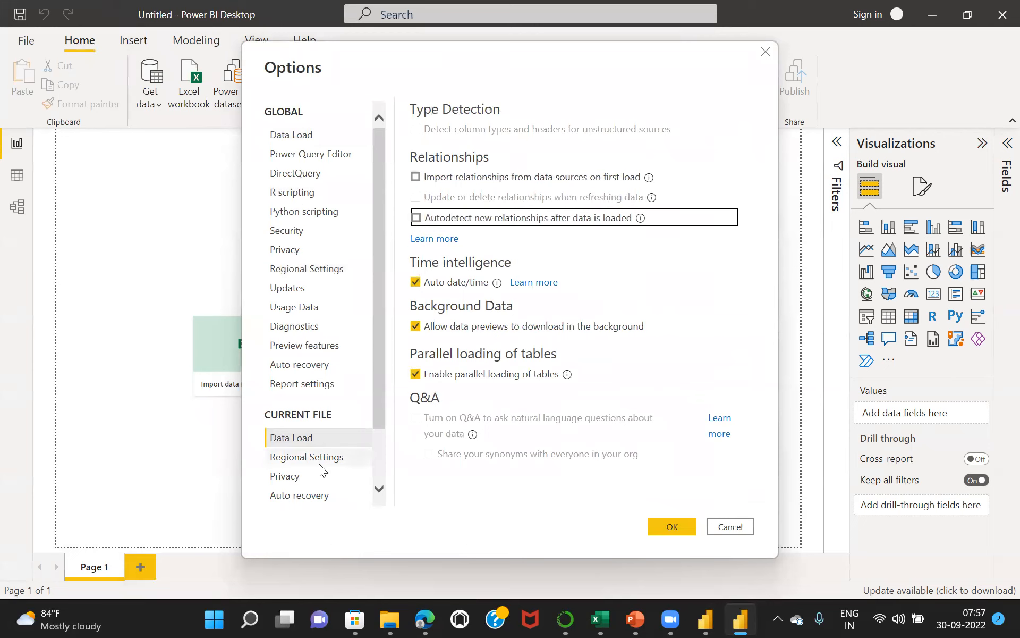
Set the current file's locale for import to English (United States), accept the options and apply the pending query changes
{"action": "left_click", "coordinate": [302, 458]}
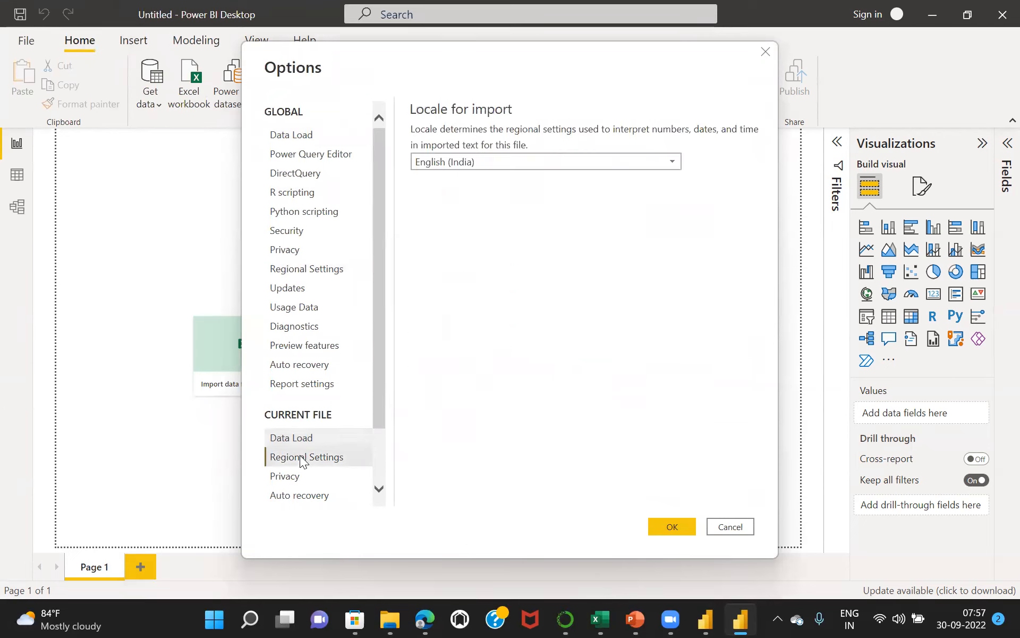
{"action": "left_click", "coordinate": [510, 162]}
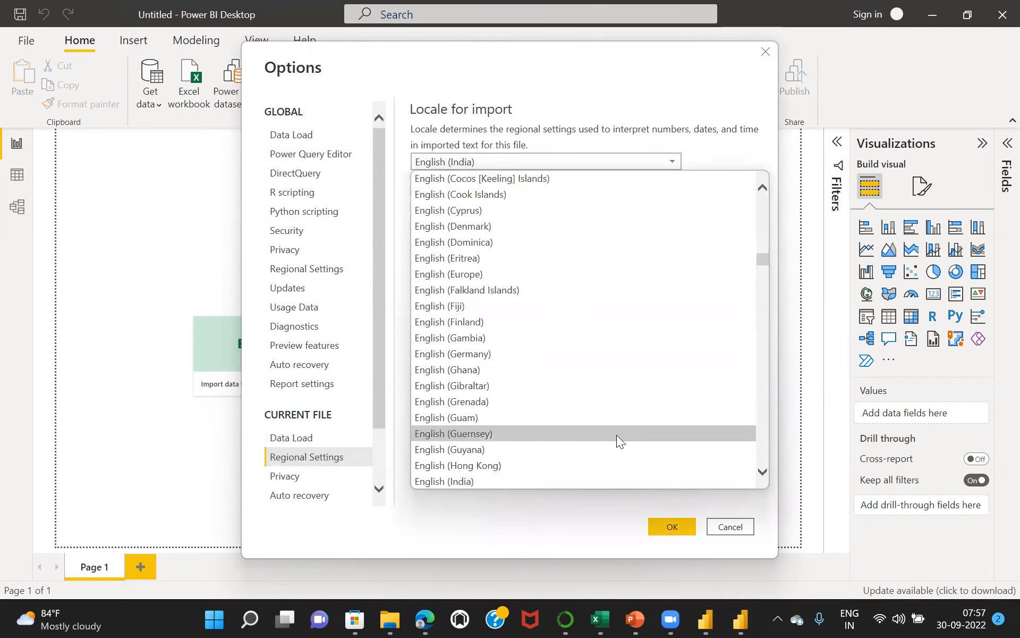
{"action": "left_click_drag", "start_coordinate": [759, 257], "coordinate": [762, 286]}
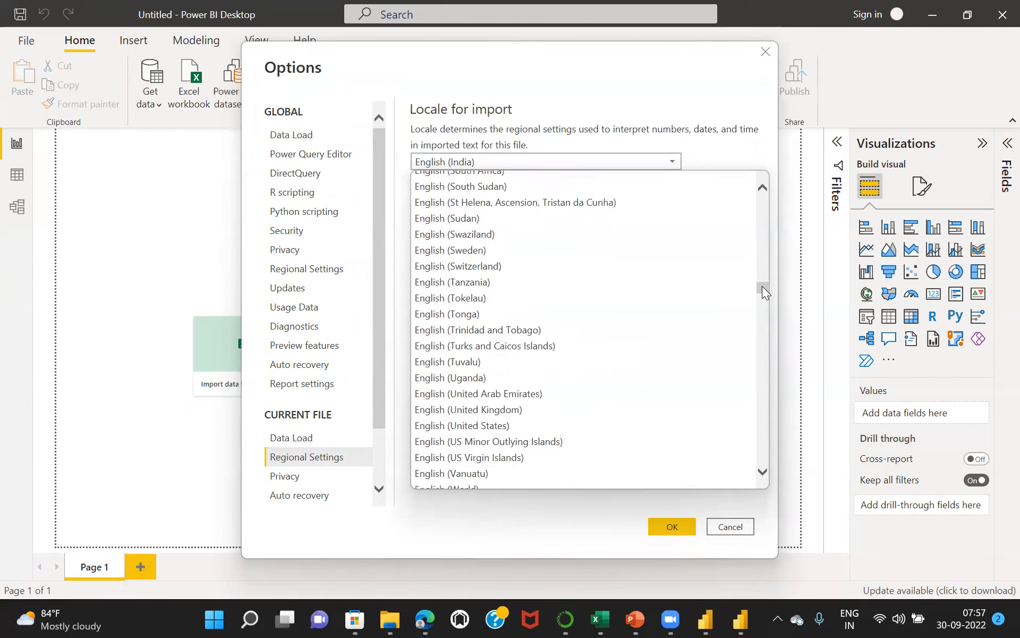
{"action": "left_click", "coordinate": [499, 426]}
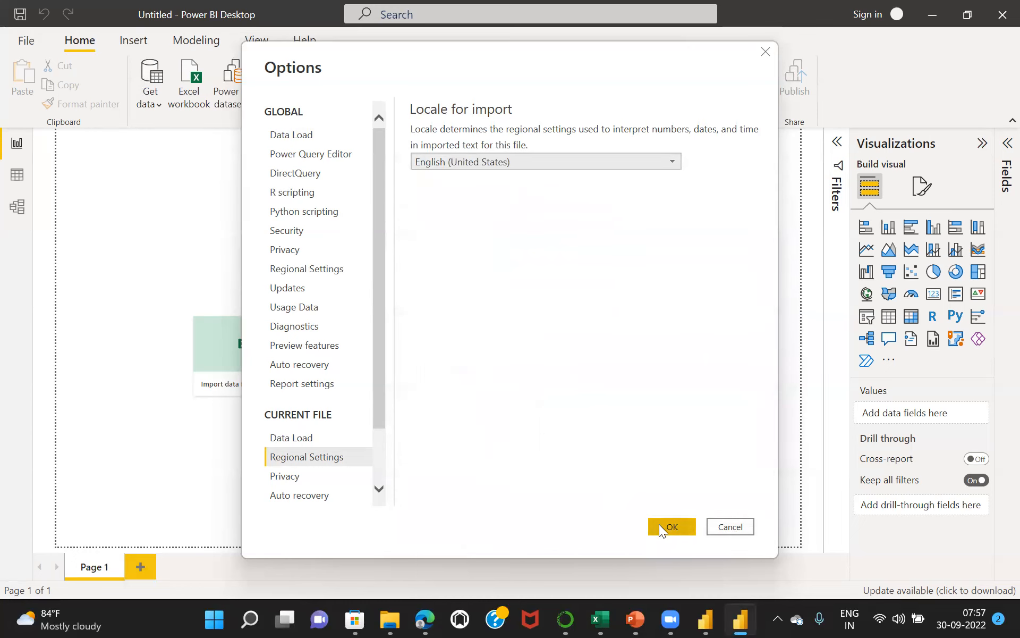
{"action": "left_click", "coordinate": [659, 524]}
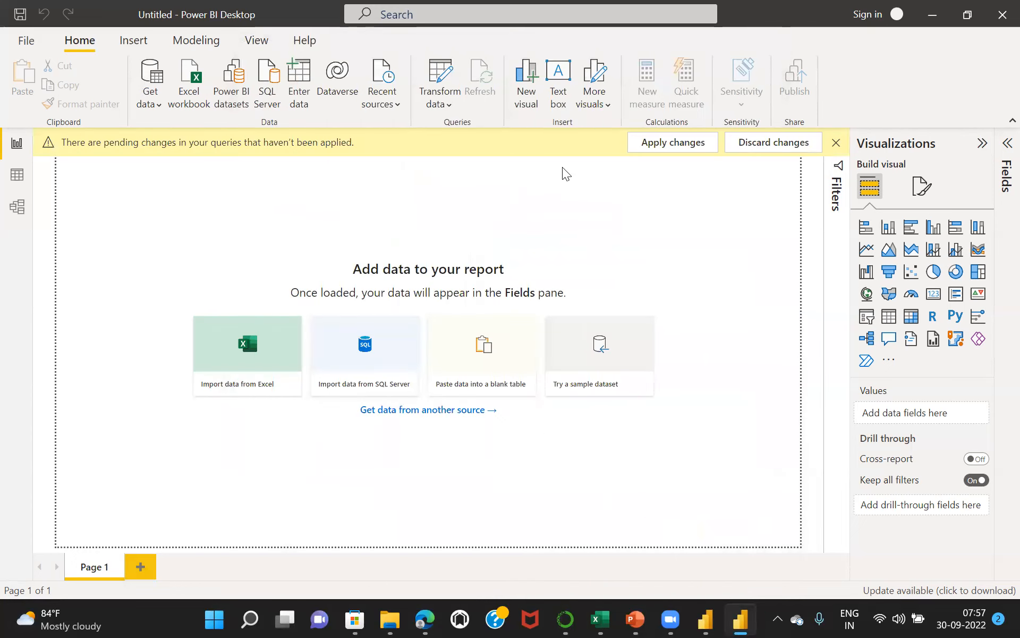
{"action": "left_click", "coordinate": [671, 143]}
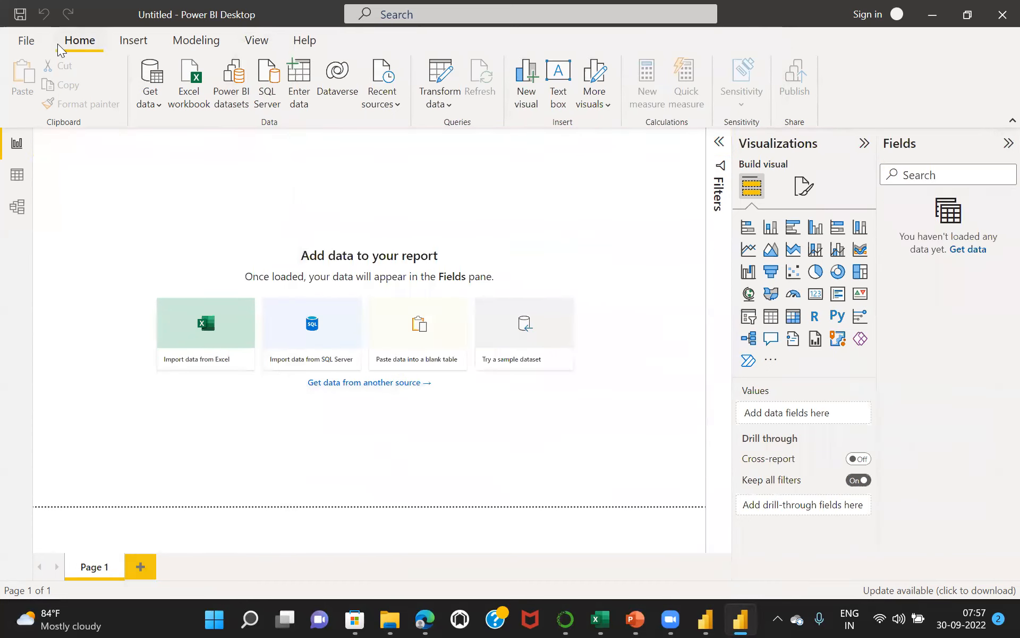
Save the blank report in the CS-1 folder as Session 1 - Basic Cleaning - US
{"action": "left_click", "coordinate": [24, 40]}
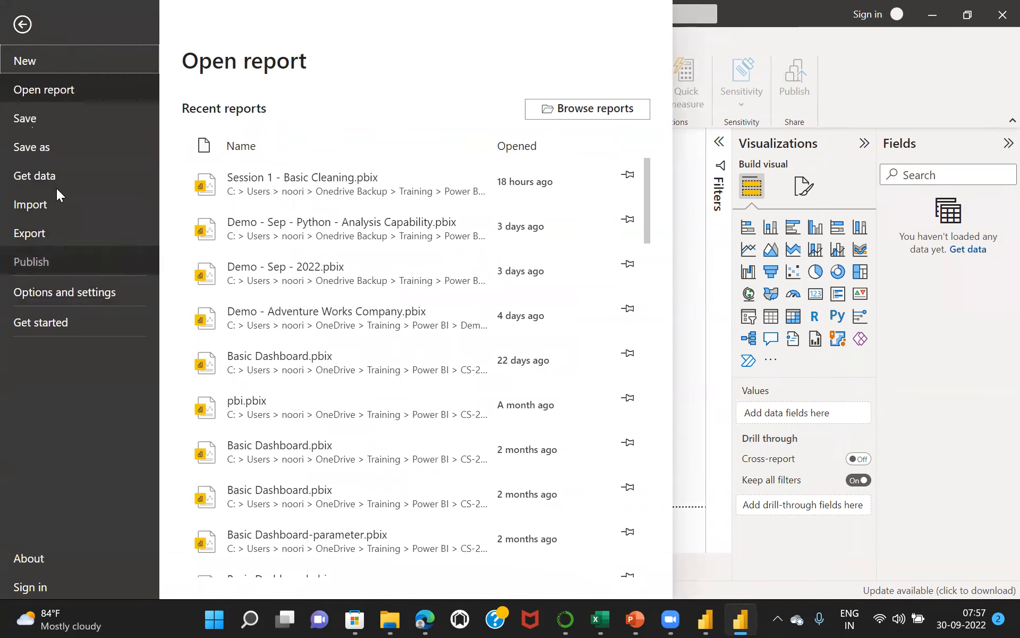
{"action": "left_click", "coordinate": [36, 147]}
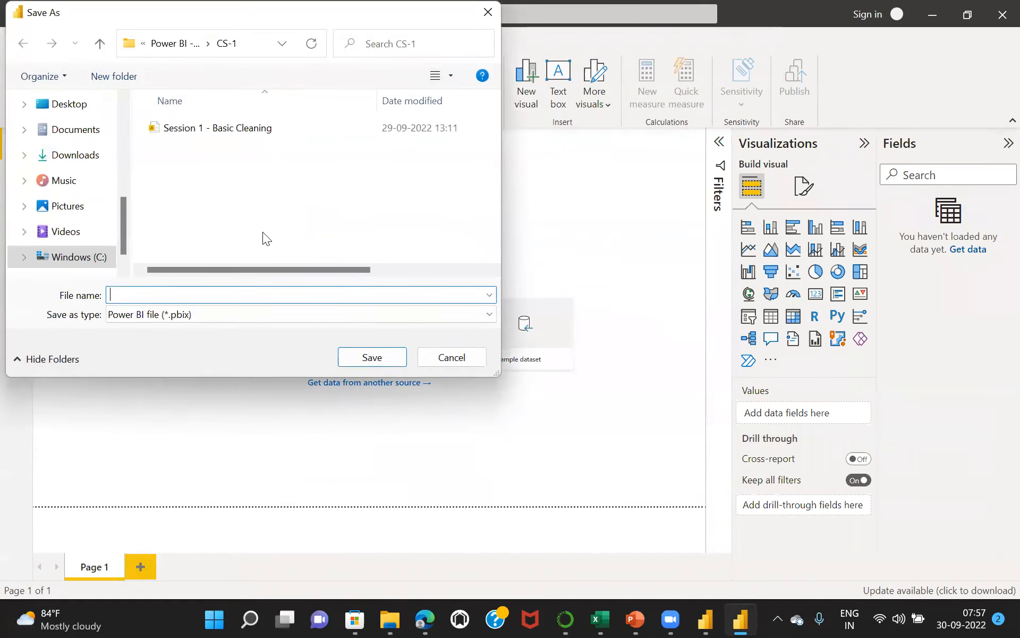
{"action": "left_click", "coordinate": [211, 128]}
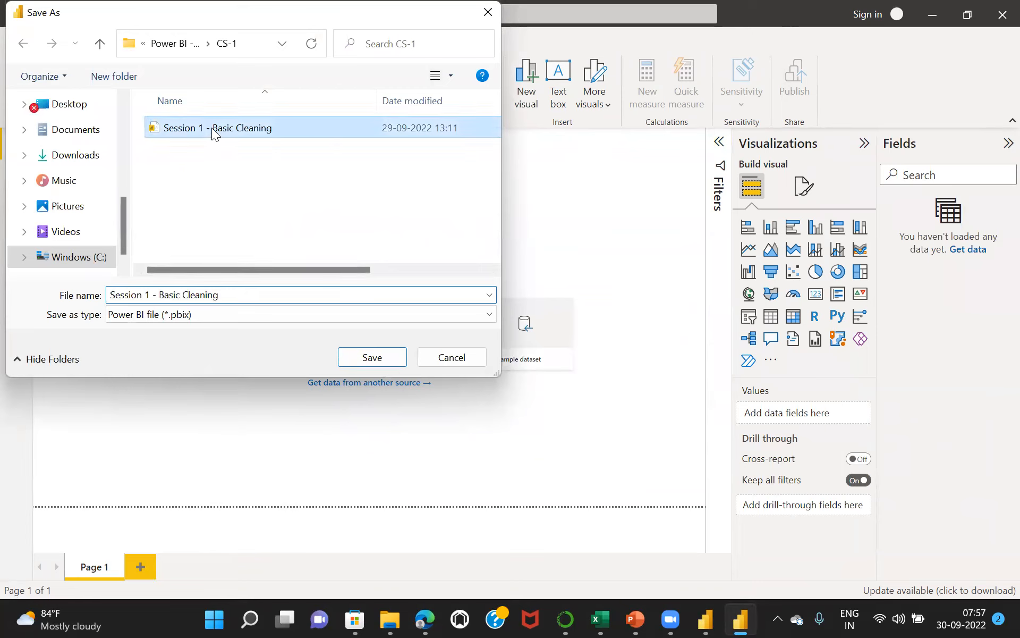
{"action": "left_click", "coordinate": [231, 298]}
{"action": "left_click", "coordinate": [231, 299]}
{"action": "type", "text": "- US"}
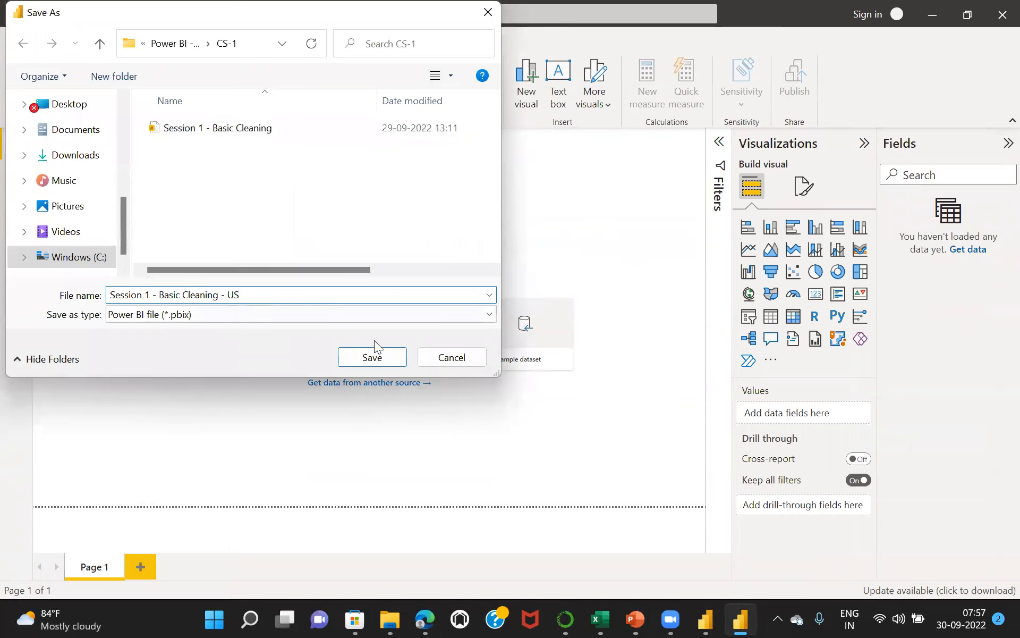
{"action": "left_click", "coordinate": [372, 359]}
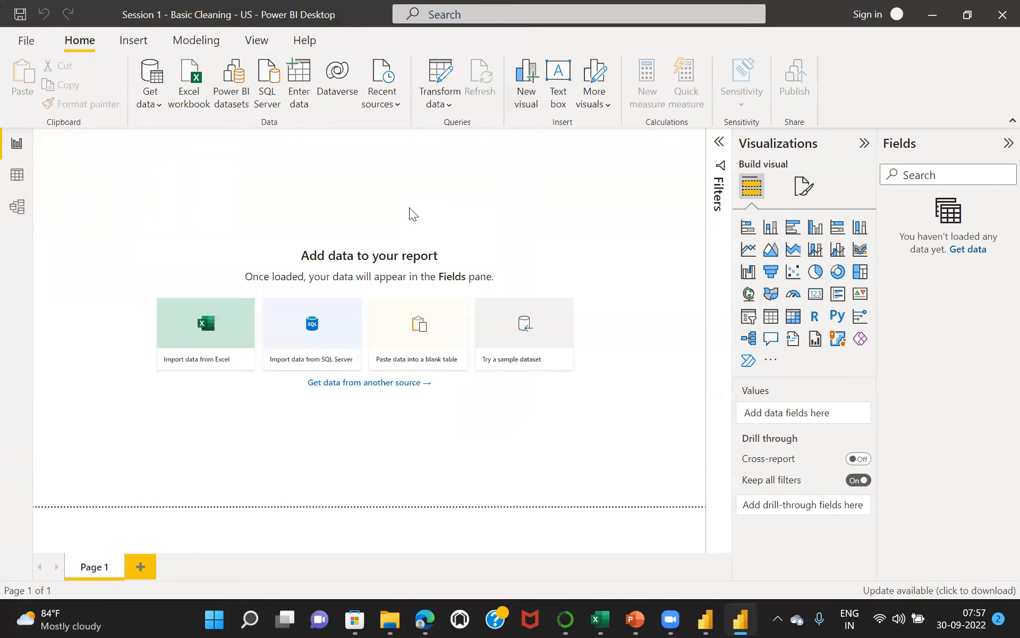
{"action": "left_click", "coordinate": [930, 15]}
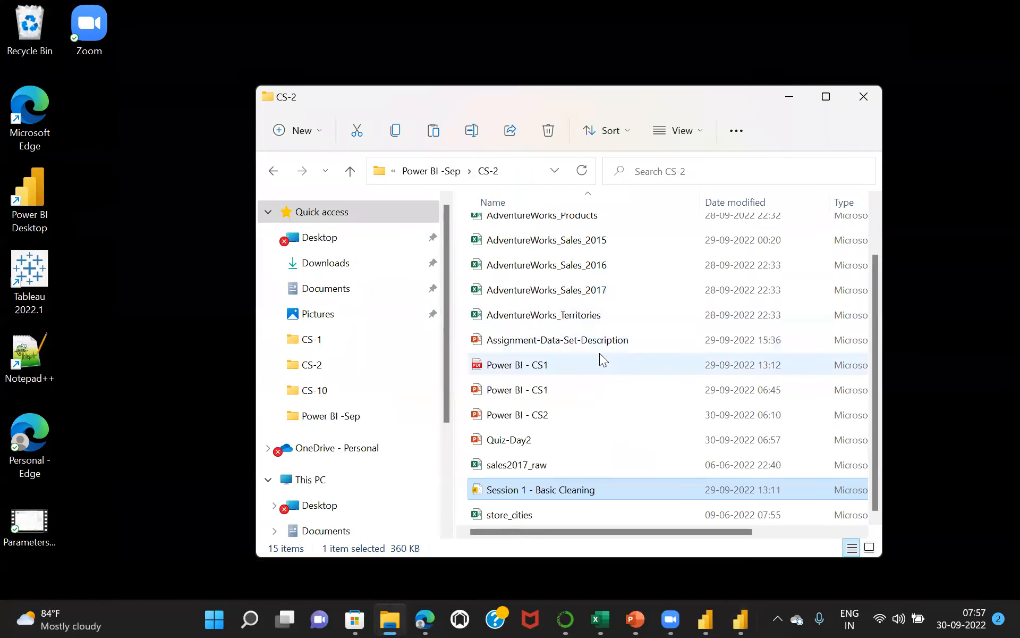
{"action": "left_click", "coordinate": [706, 618]}
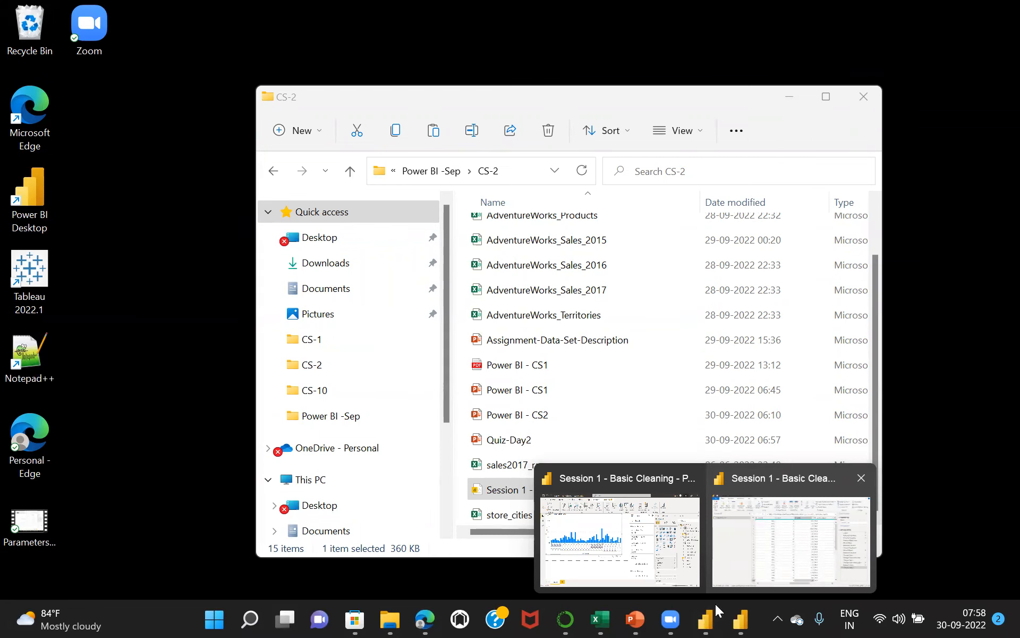
{"action": "left_click", "coordinate": [747, 618]}
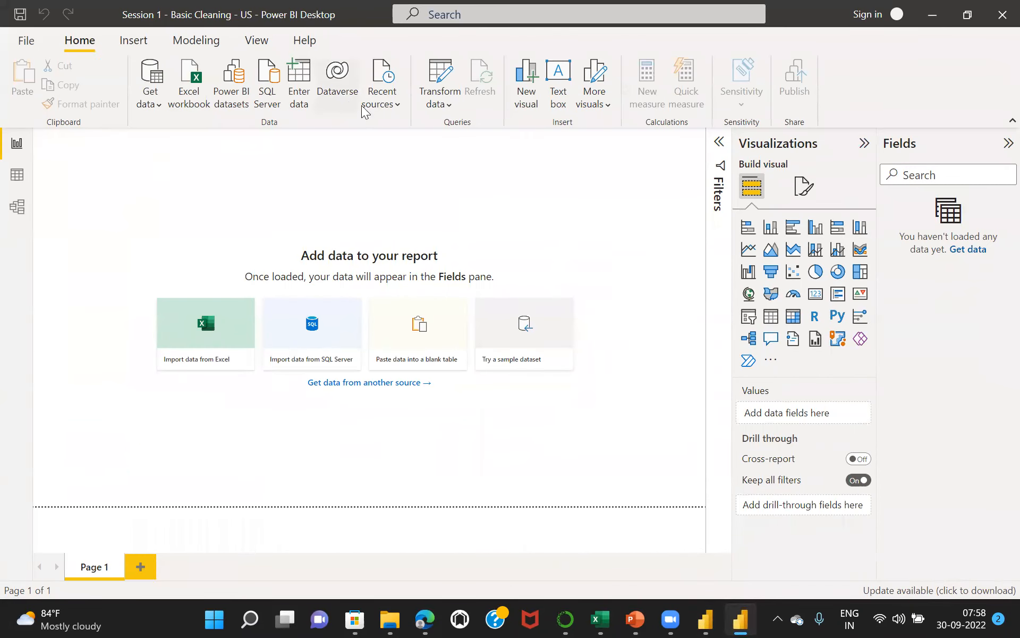
{"action": "left_click", "coordinate": [26, 40]}
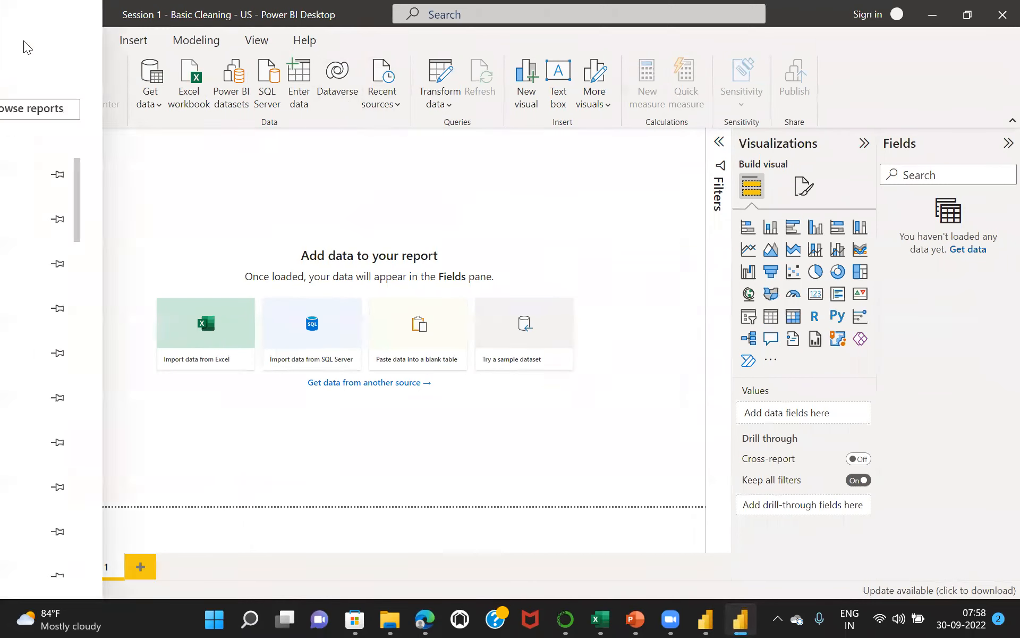
{"action": "left_click", "coordinate": [913, 54]}
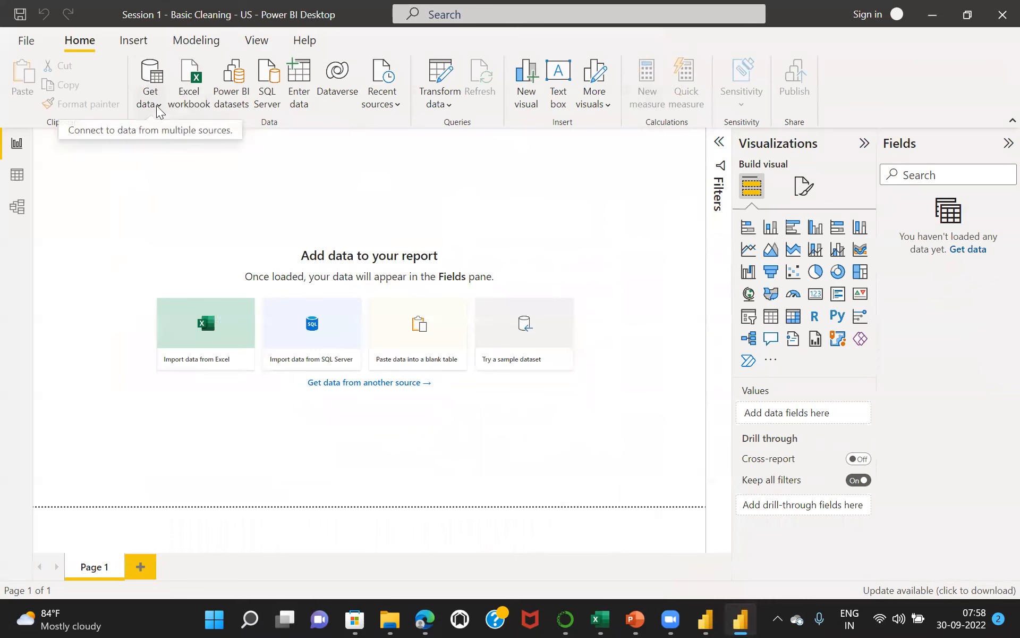
Import the store_cities CSV file from the CS-2 folder with its default settings and load it into the report
{"action": "left_click", "coordinate": [152, 106]}
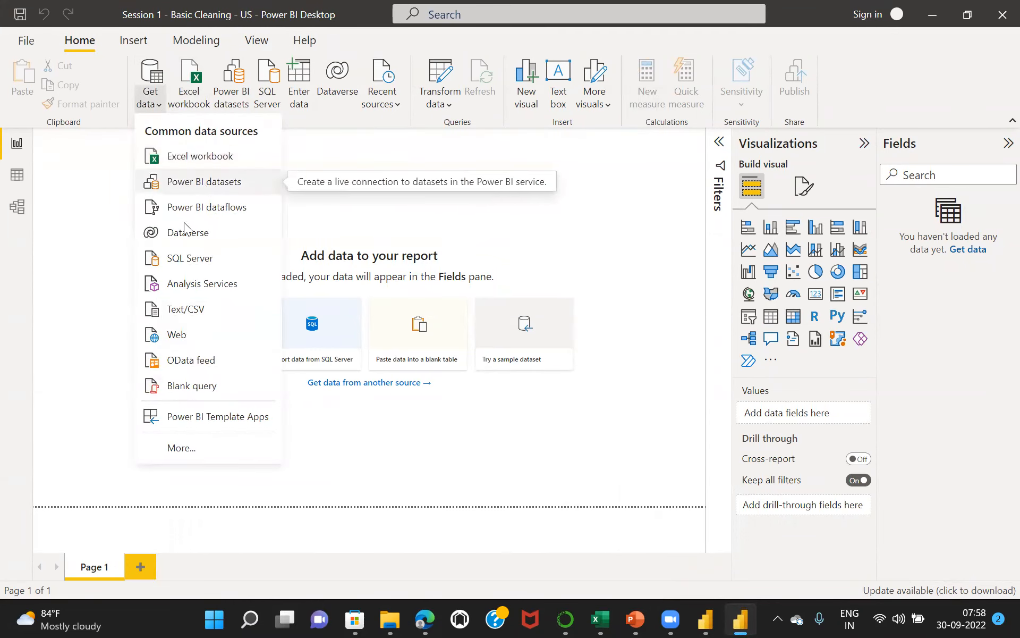
{"action": "left_click", "coordinate": [187, 309]}
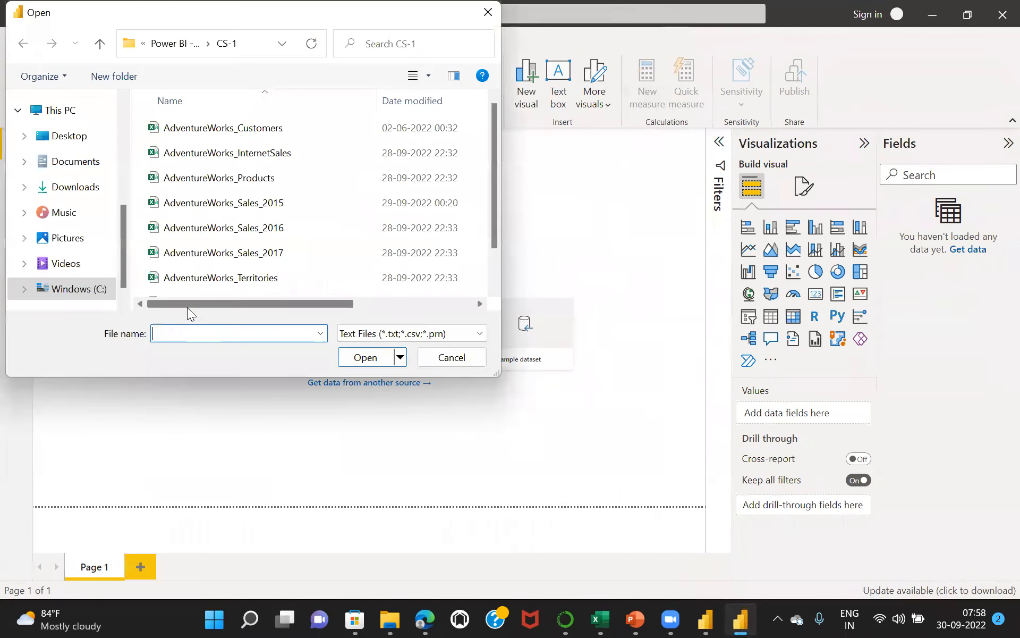
{"action": "left_click", "coordinate": [165, 46]}
{"action": "left_click", "coordinate": [167, 46]}
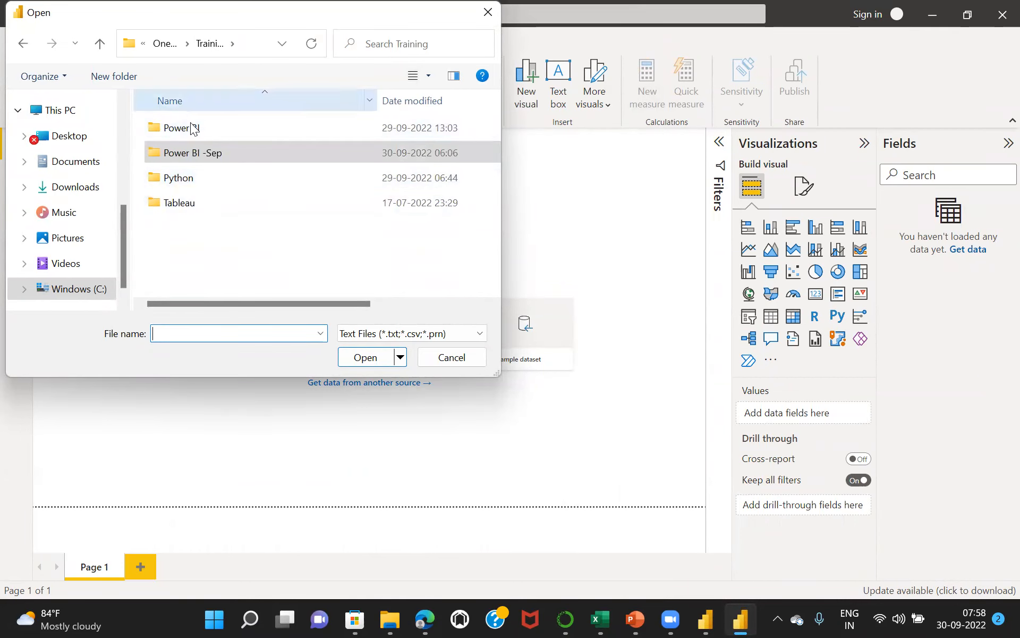
{"action": "double_click", "coordinate": [196, 155]}
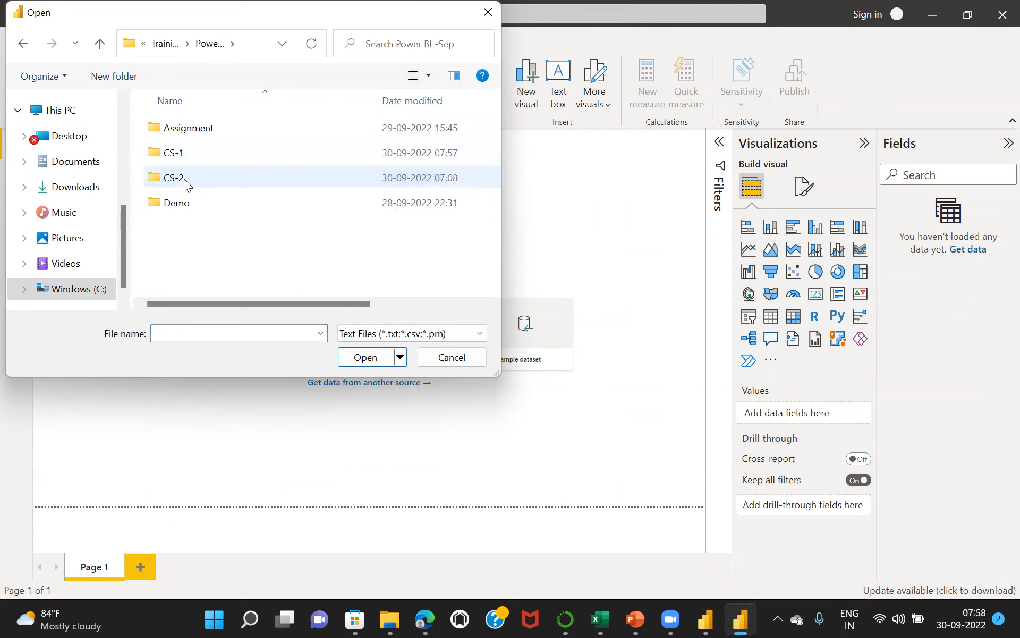
{"action": "double_click", "coordinate": [183, 178]}
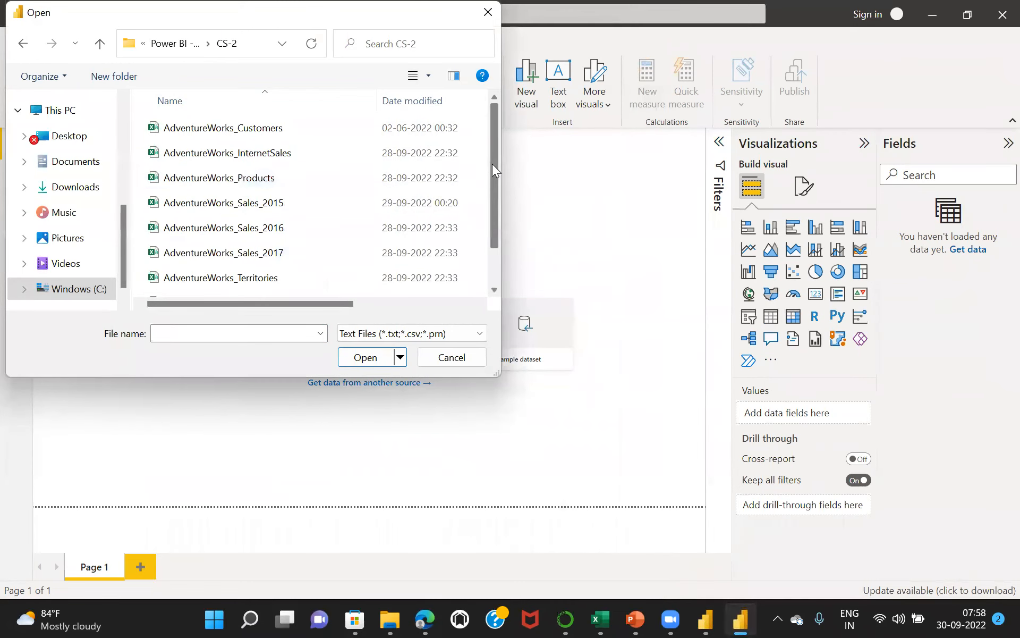
{"action": "left_click_drag", "start_coordinate": [492, 164], "coordinate": [497, 245]}
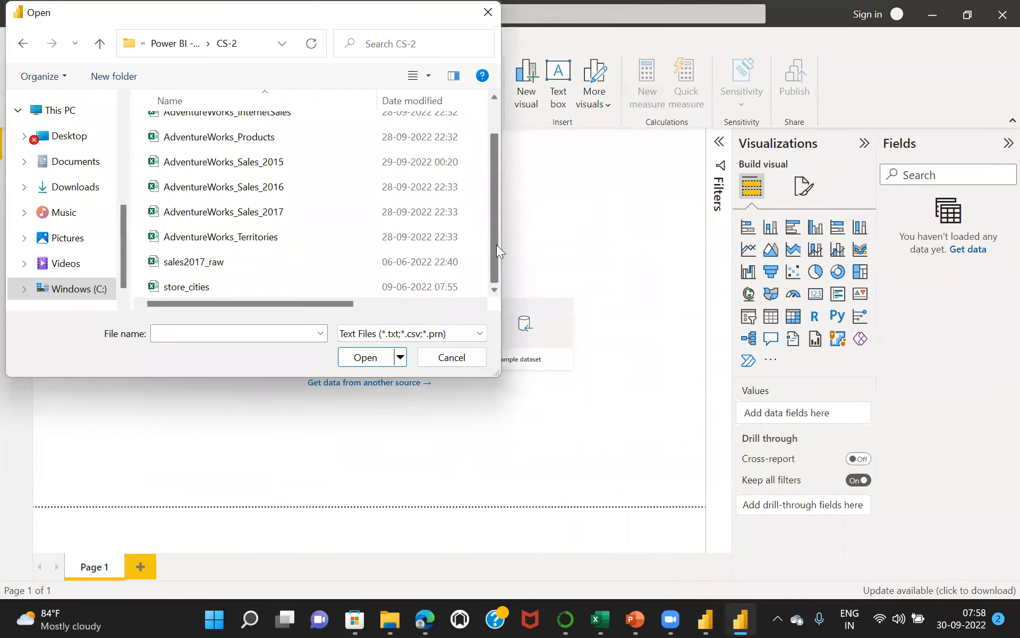
{"action": "double_click", "coordinate": [205, 289]}
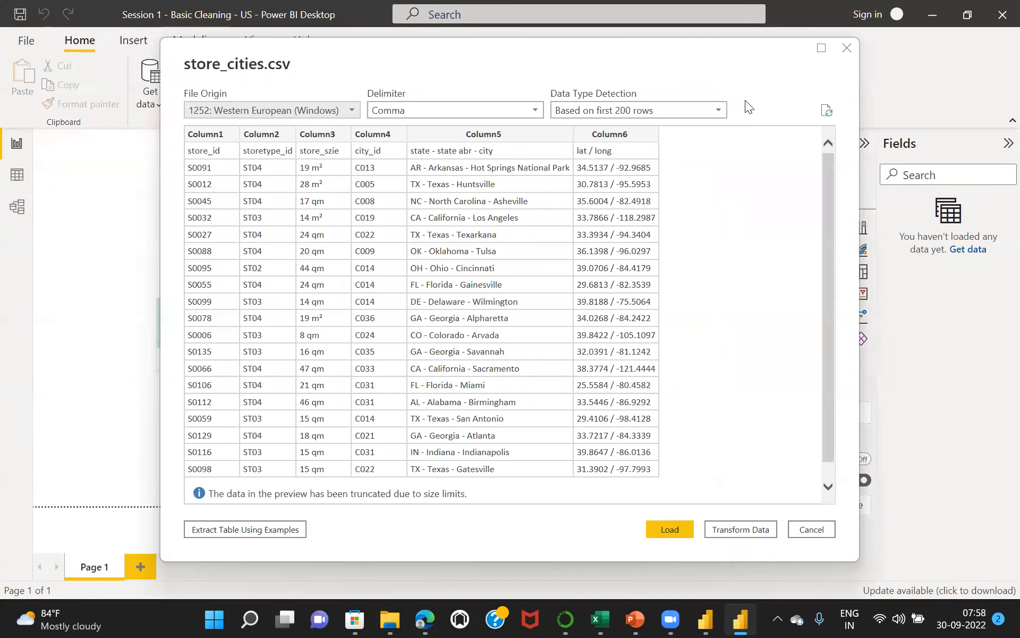
{"action": "left_click", "coordinate": [822, 48]}
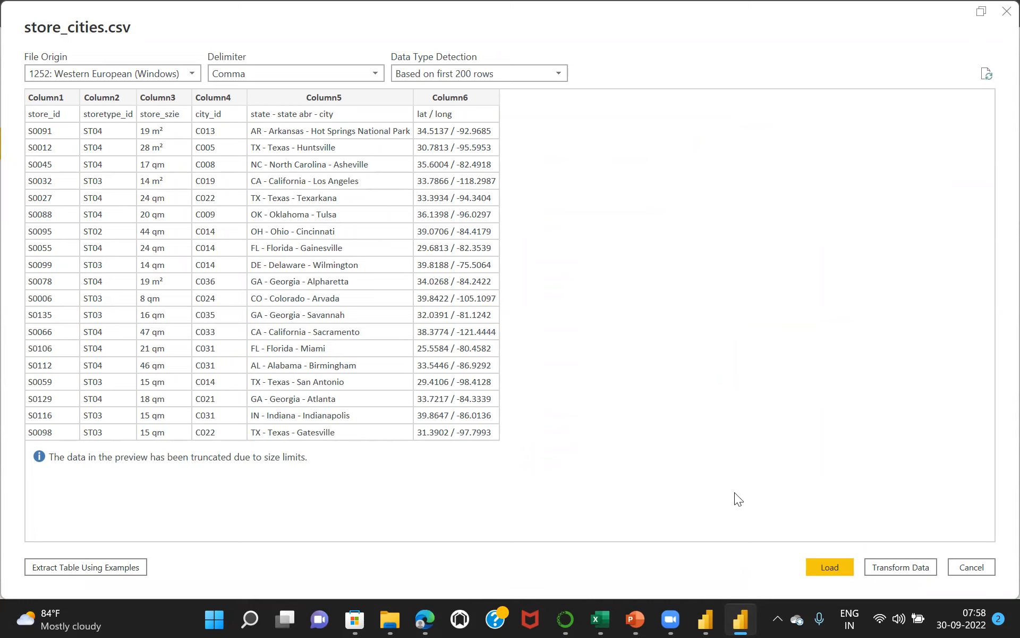
{"action": "left_click", "coordinate": [829, 567]}
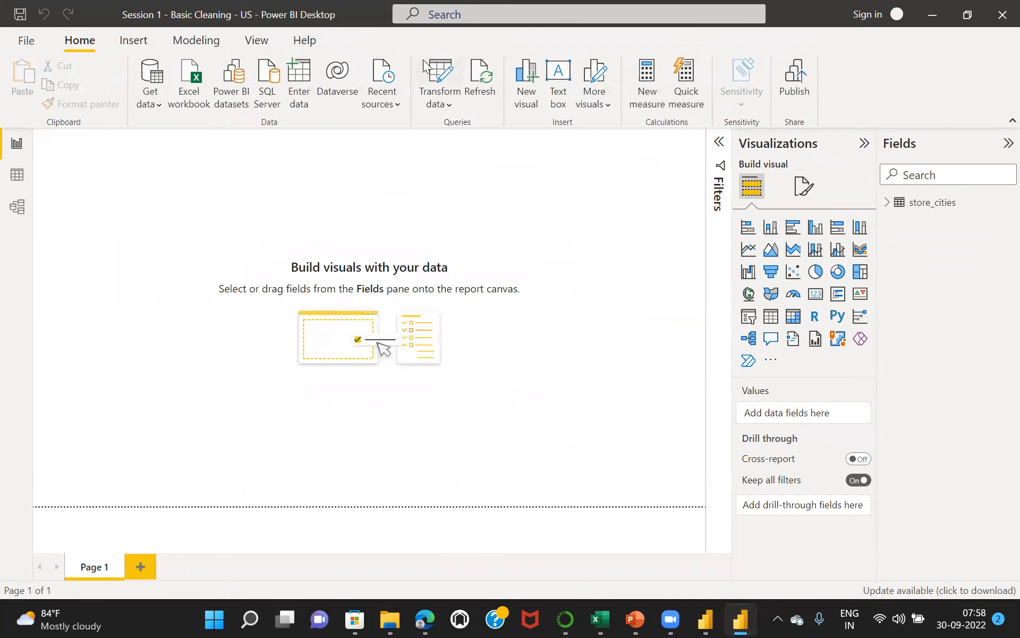
Open the store_cities query for transformation in the Power Query Editor and look across its columns
{"action": "left_click", "coordinate": [440, 71]}
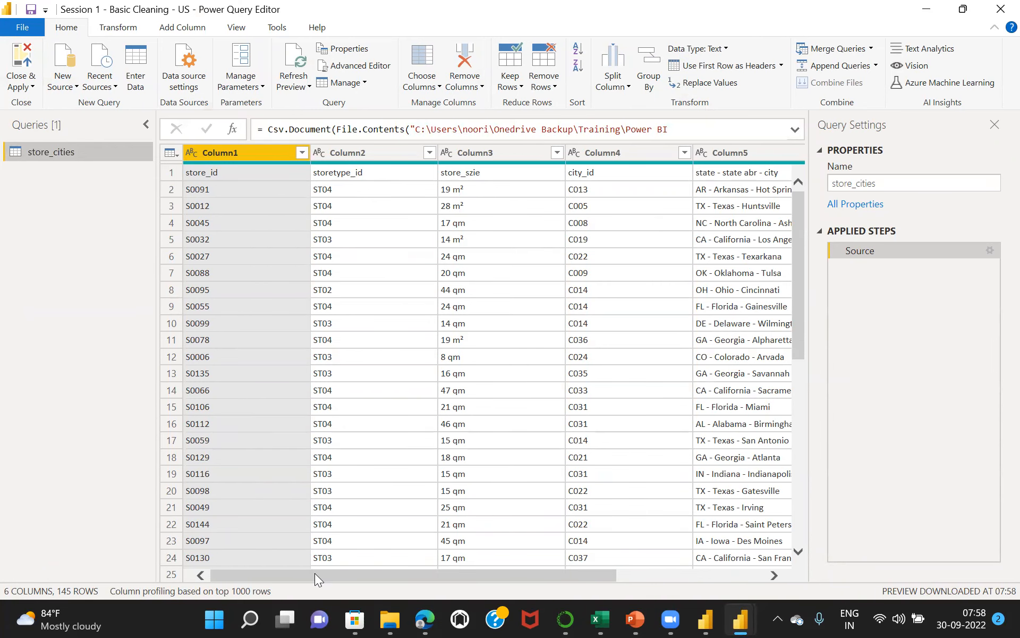
{"action": "scroll", "coordinate": [315, 573], "scroll_direction": "right", "scroll_amount": 2}
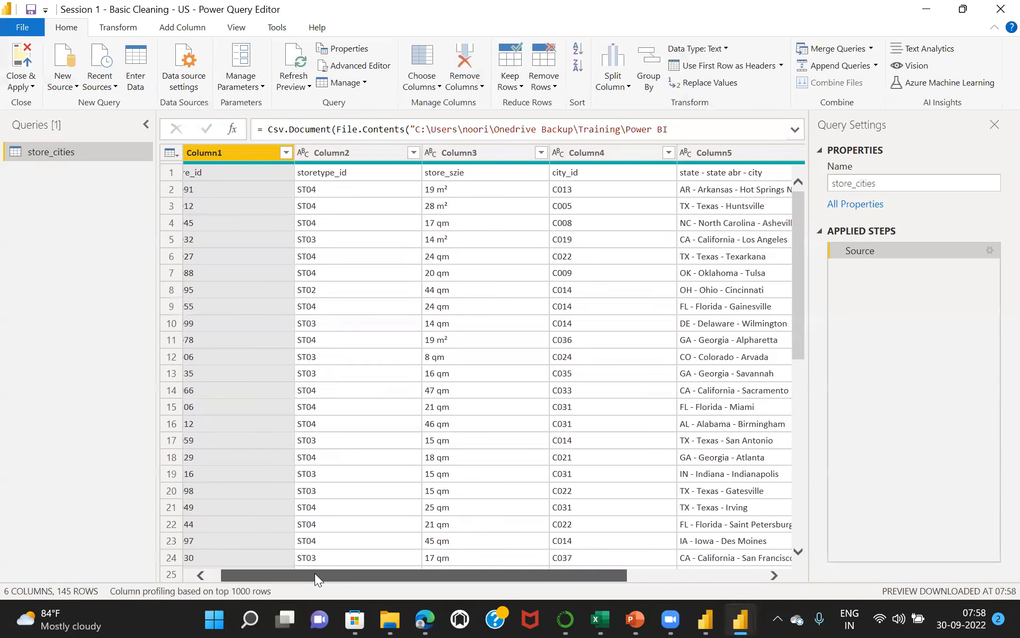
{"action": "left_click_drag", "start_coordinate": [315, 573], "coordinate": [397, 559]}
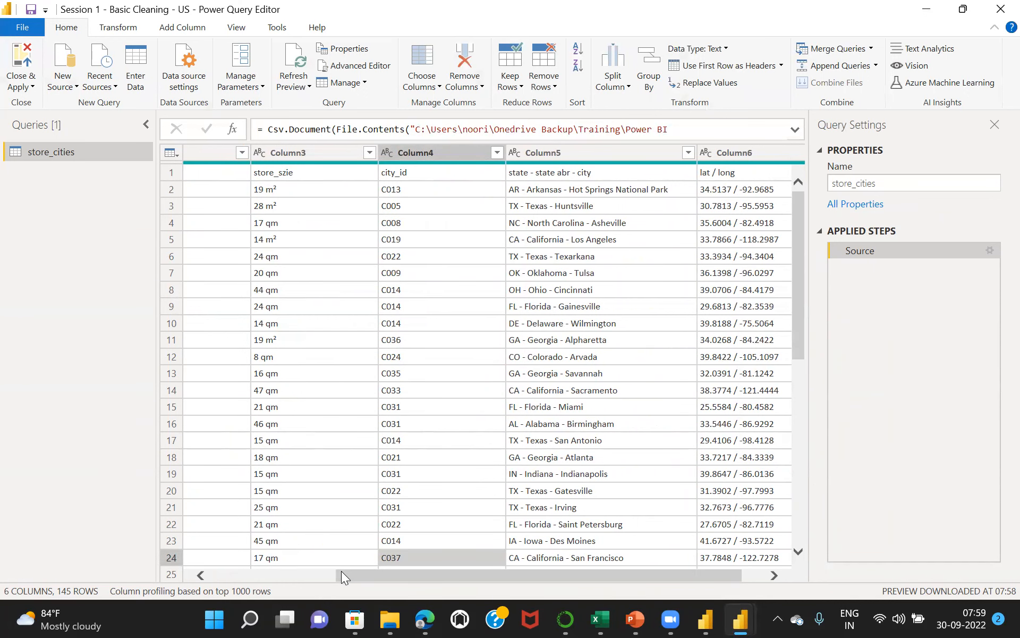
{"action": "left_click_drag", "start_coordinate": [348, 572], "coordinate": [274, 573]}
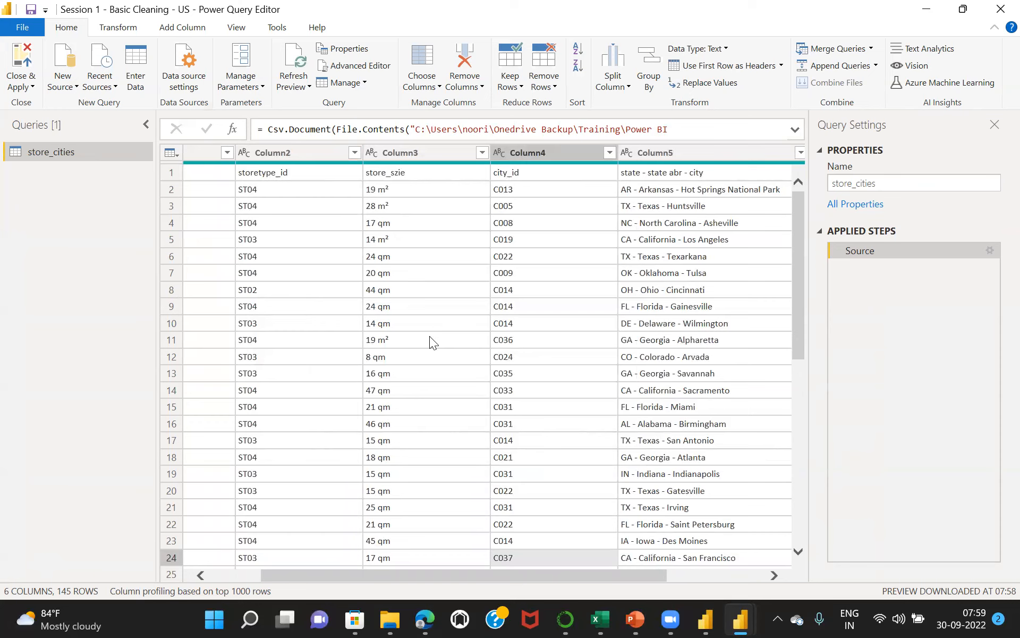
Examine how the unit of measure is written in the store size values of Column3 across the first rows
{"action": "left_click", "coordinate": [381, 194]}
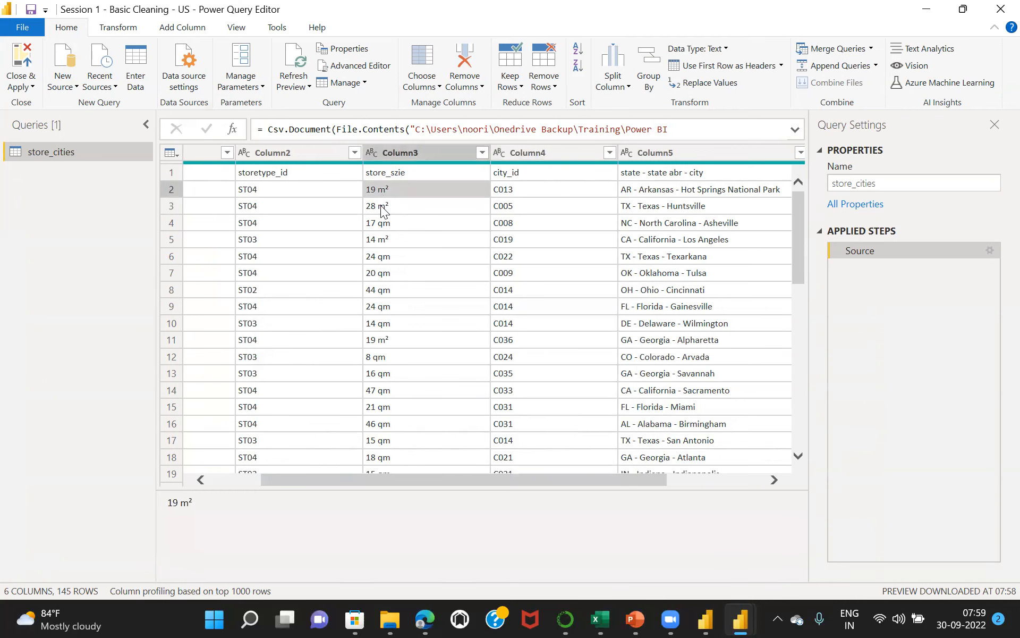
{"action": "left_click", "coordinate": [381, 206]}
{"action": "left_click", "coordinate": [383, 226]}
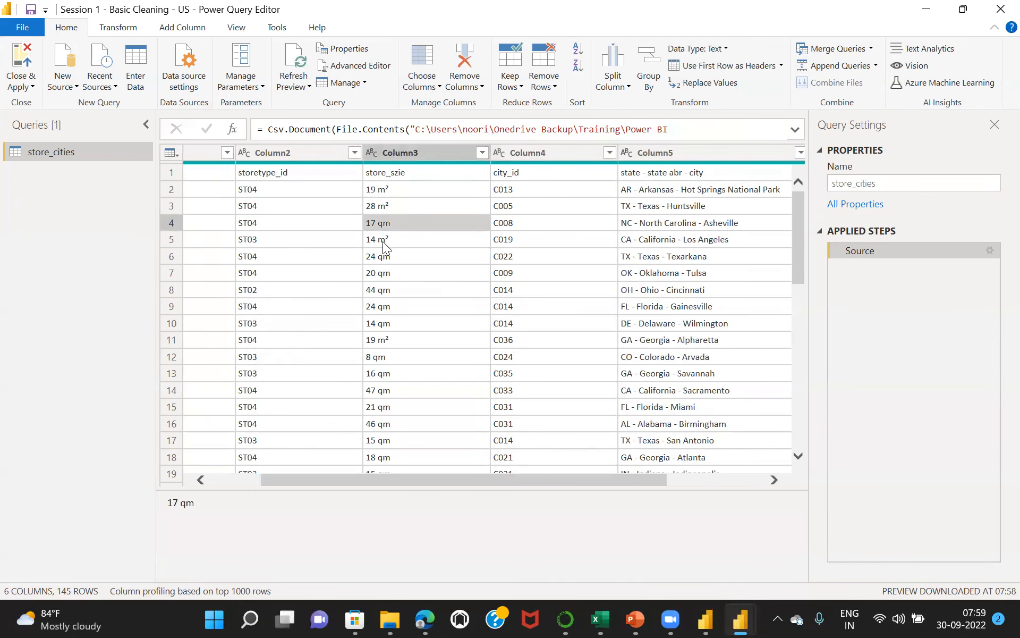
{"action": "left_click", "coordinate": [384, 240]}
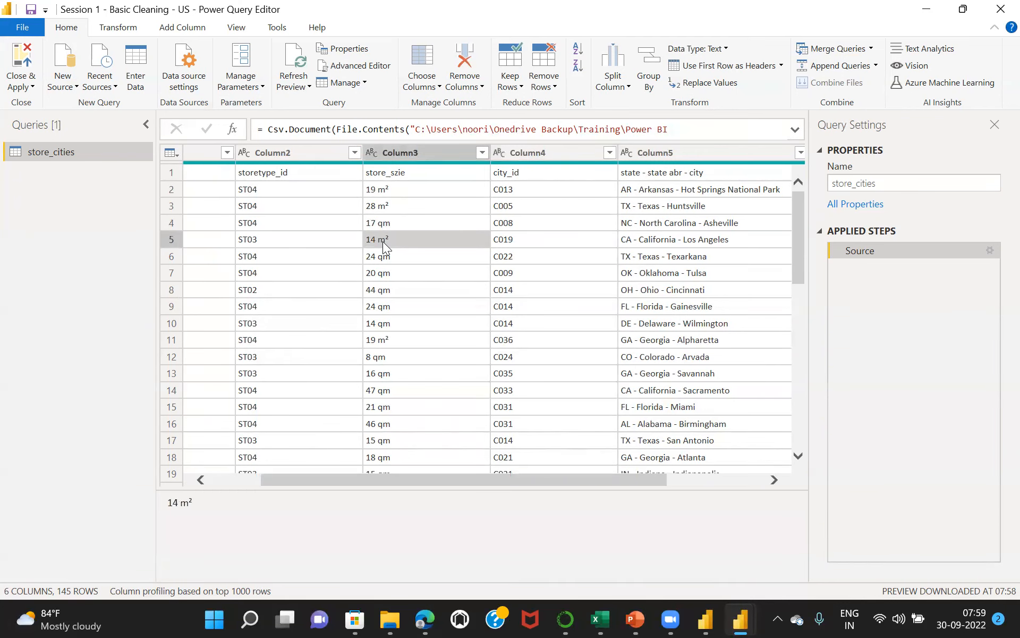
{"action": "left_click", "coordinate": [384, 192]}
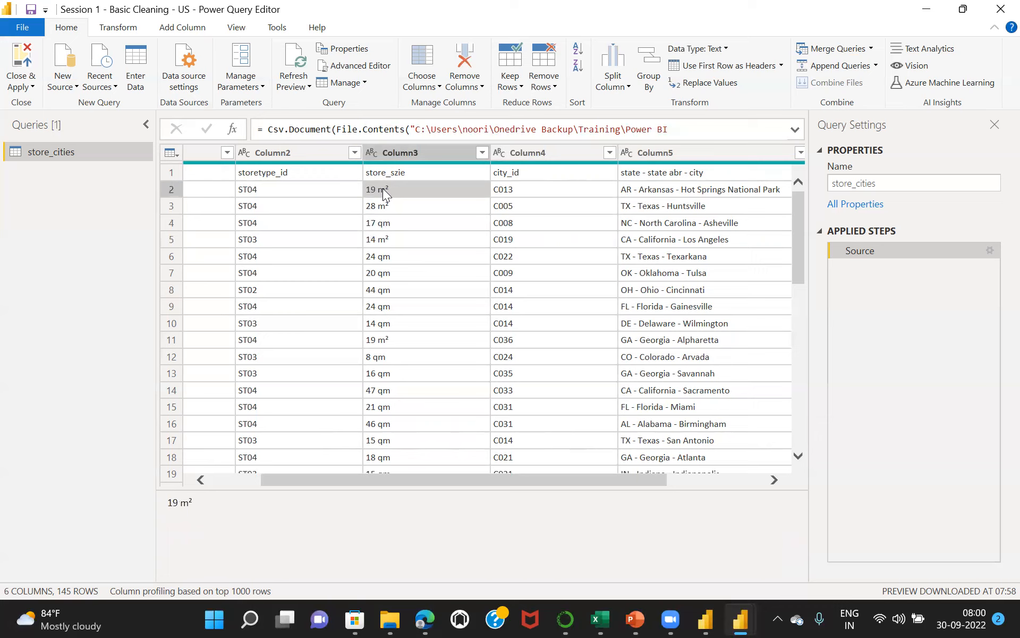
{"action": "left_click", "coordinate": [384, 227]}
{"action": "left_click", "coordinate": [384, 243]}
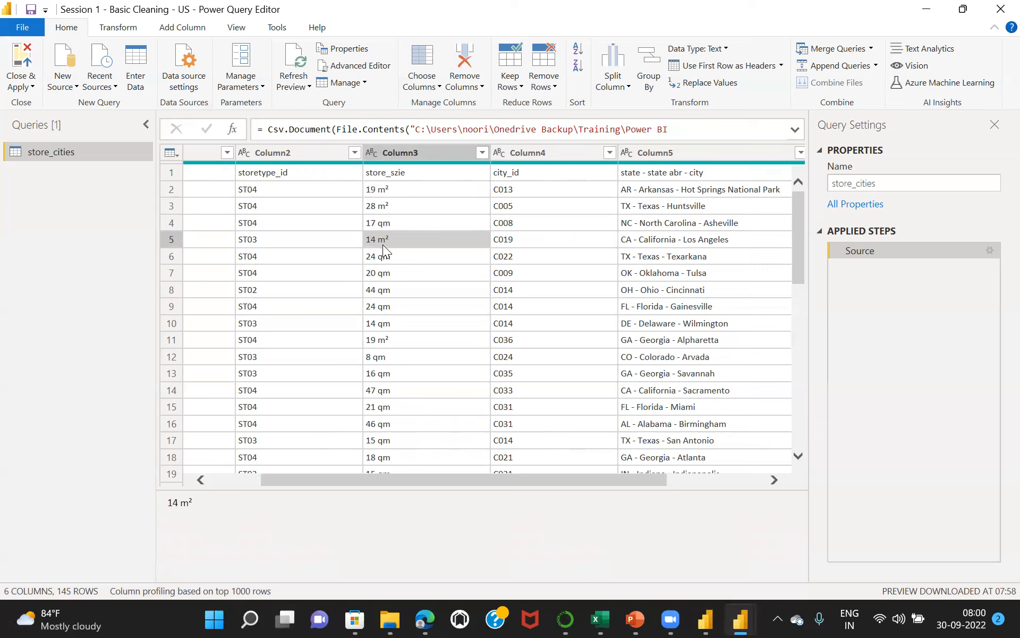
{"action": "left_click", "coordinate": [385, 259]}
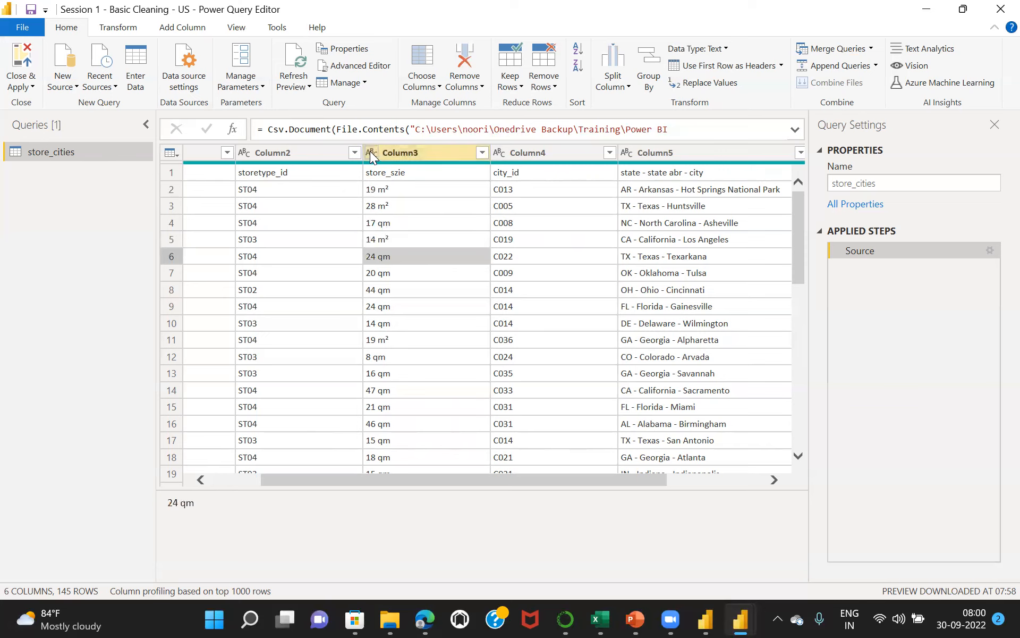
{"action": "left_click", "coordinate": [391, 239]}
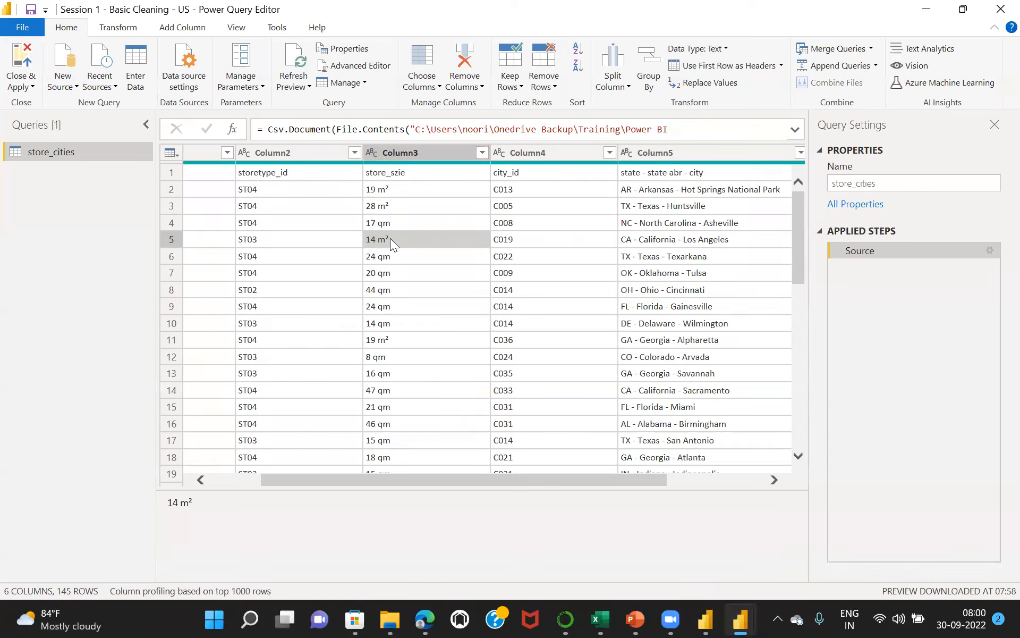
{"action": "left_click", "coordinate": [385, 224]}
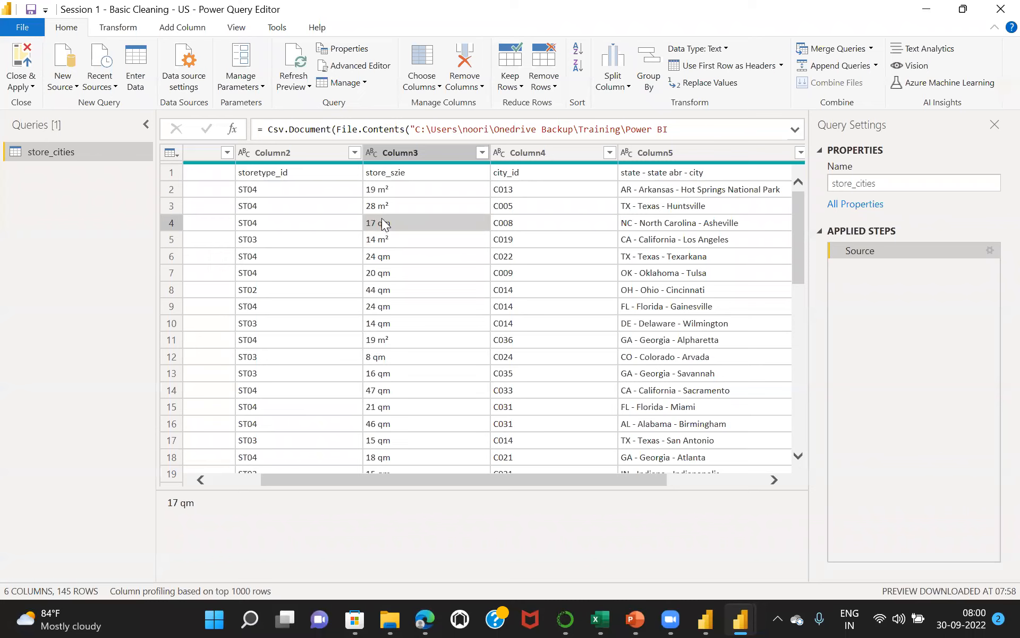
{"action": "left_click", "coordinate": [376, 211]}
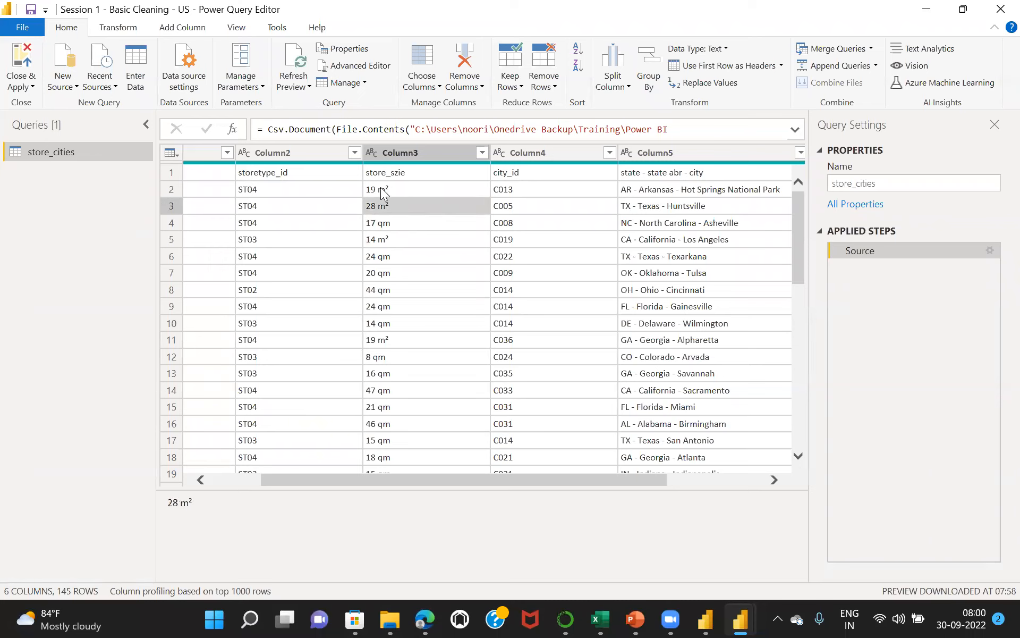
{"action": "left_click", "coordinate": [384, 193]}
{"action": "left_click", "coordinate": [384, 208]}
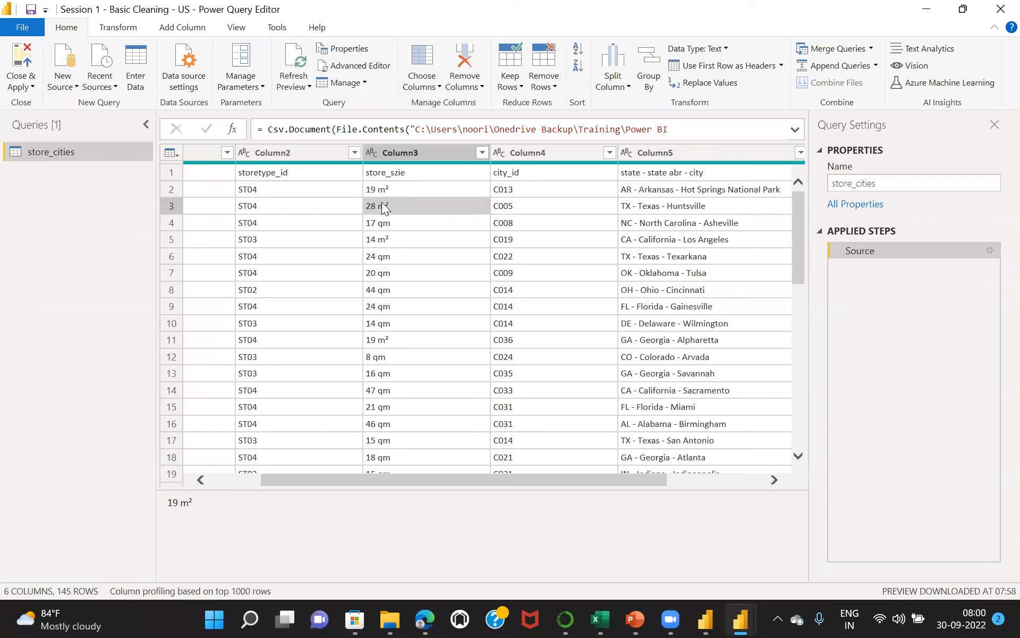
{"action": "left_click", "coordinate": [384, 230]}
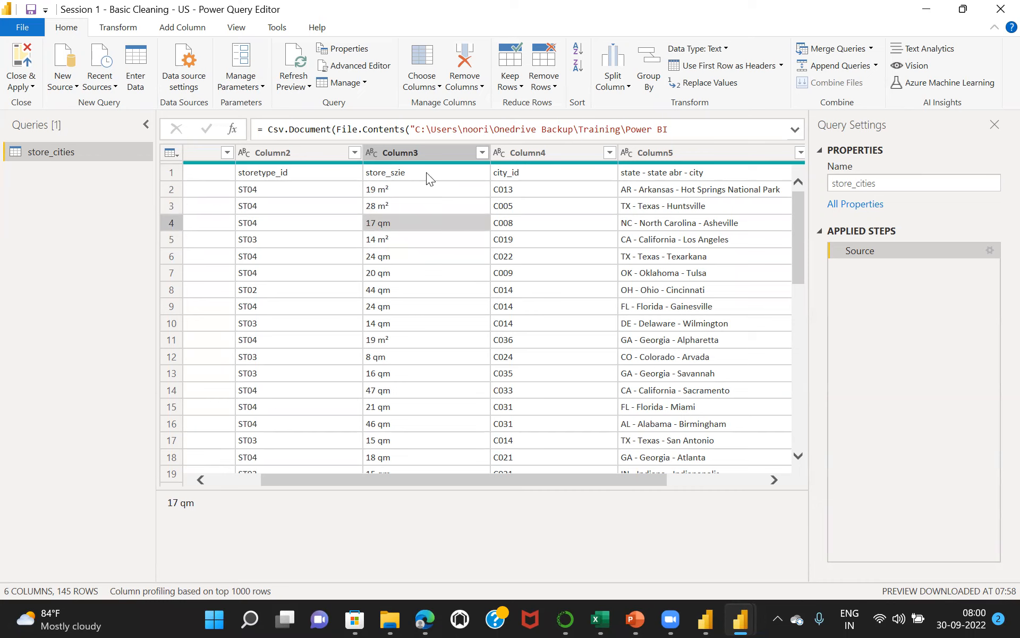
Promote the first row of store_cities to column headers and review the renamed columns
{"action": "left_click", "coordinate": [699, 68]}
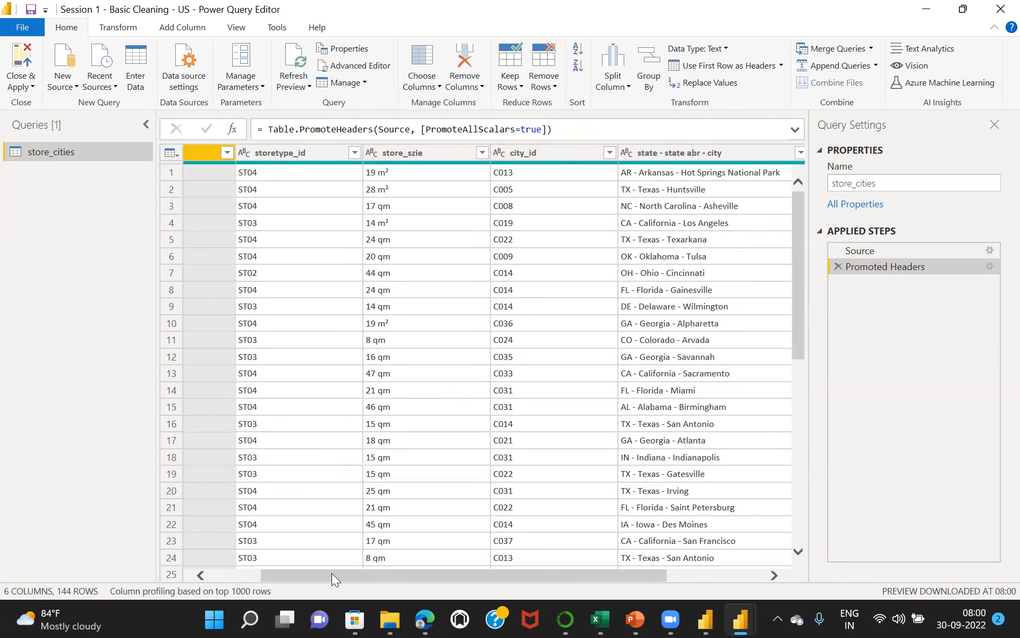
{"action": "left_click_drag", "start_coordinate": [298, 572], "coordinate": [228, 570]}
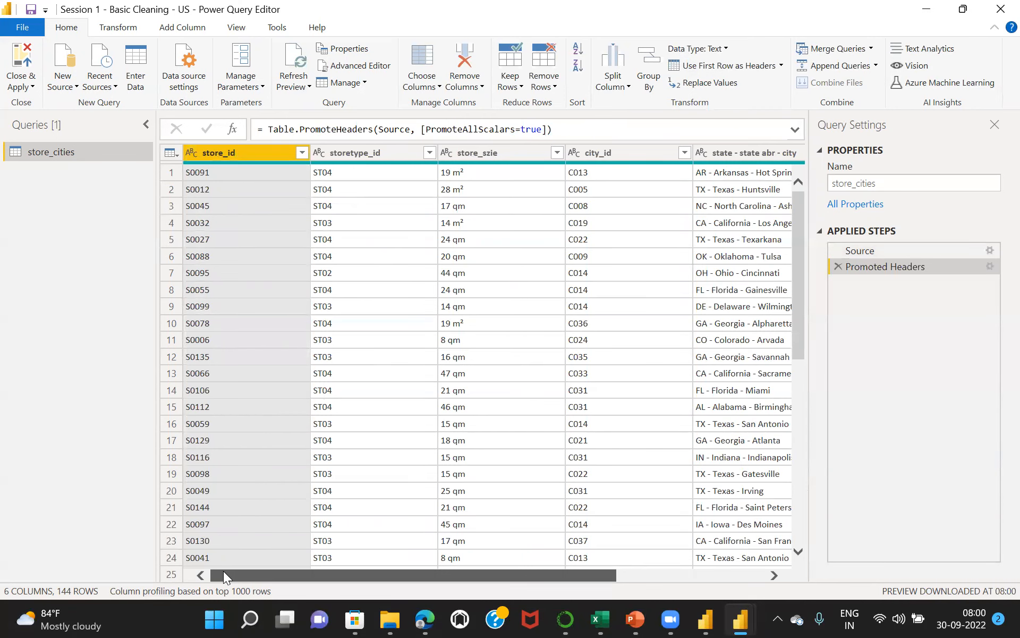
{"action": "left_click_drag", "start_coordinate": [223, 571], "coordinate": [405, 555]}
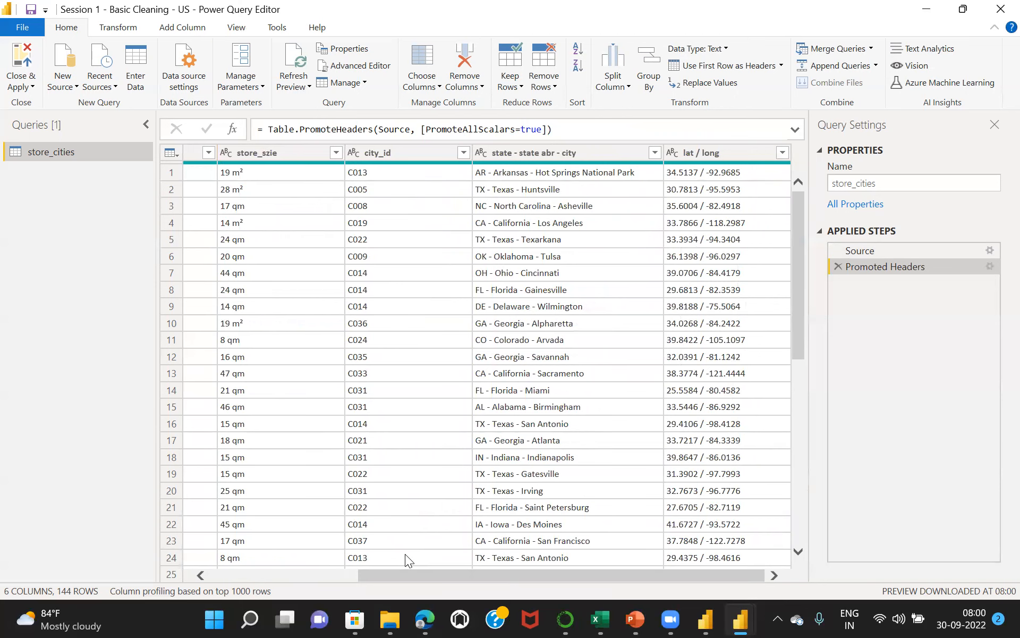
{"action": "left_click", "coordinate": [388, 557]}
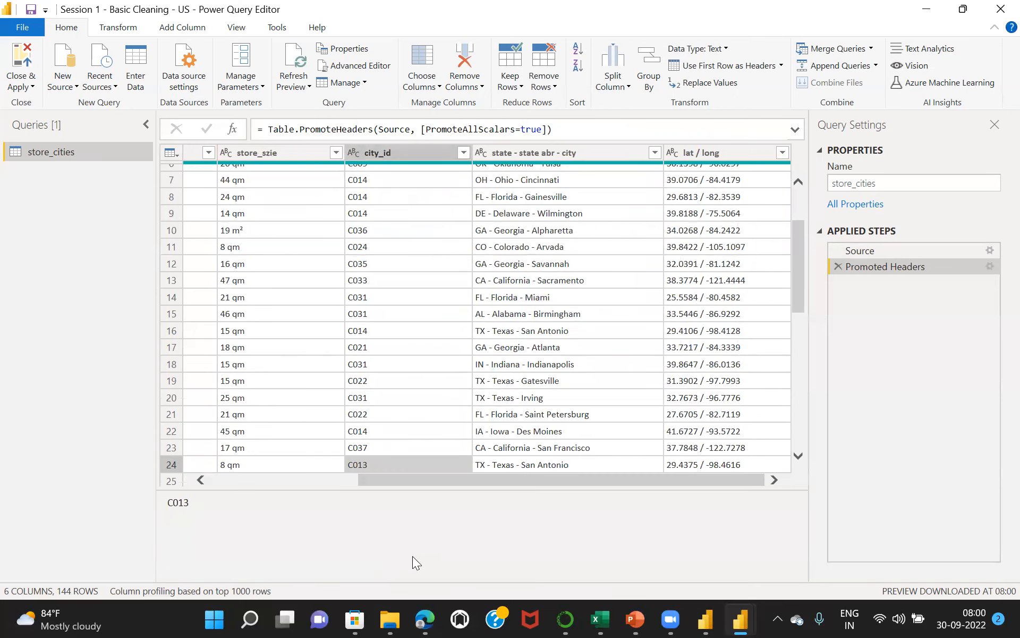
{"action": "left_click_drag", "start_coordinate": [510, 478], "coordinate": [338, 478]}
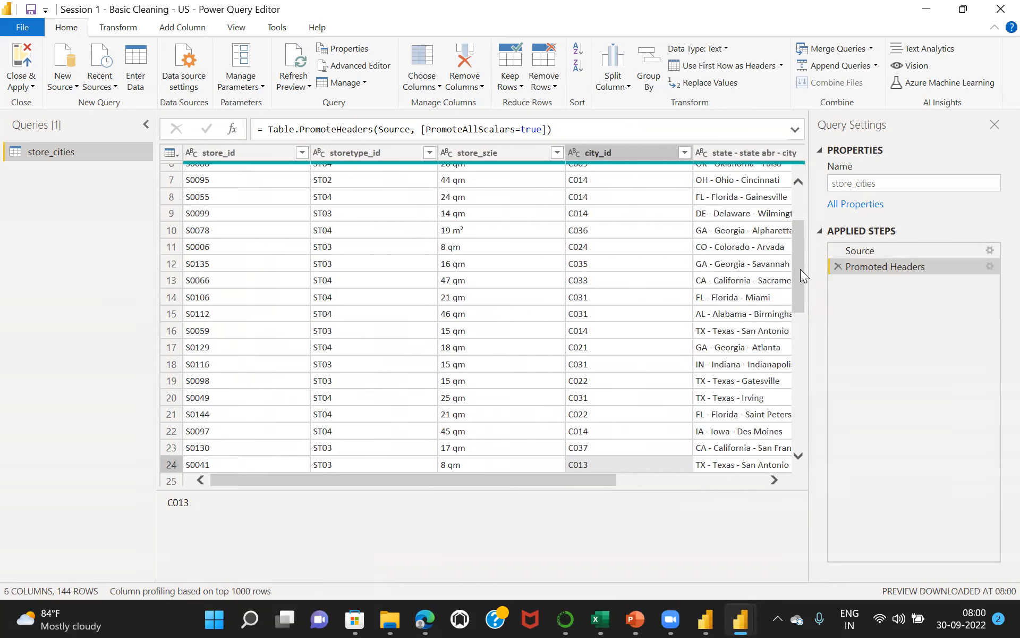
{"action": "left_click_drag", "start_coordinate": [798, 271], "coordinate": [791, 212]}
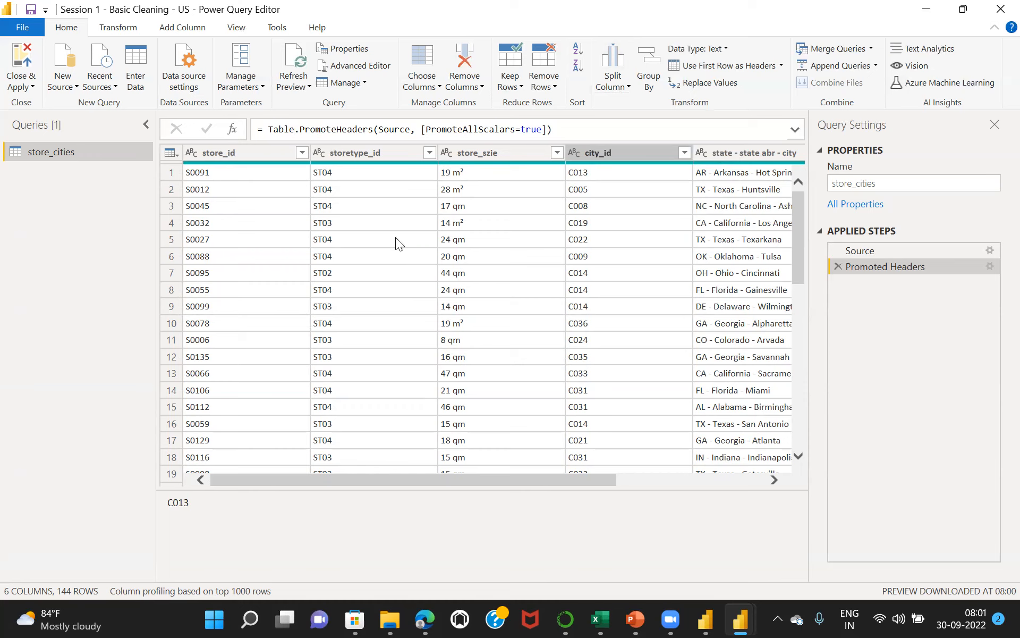
Extract the text before the first space in the city_id column, replacing the column's values
{"action": "left_click", "coordinate": [118, 28]}
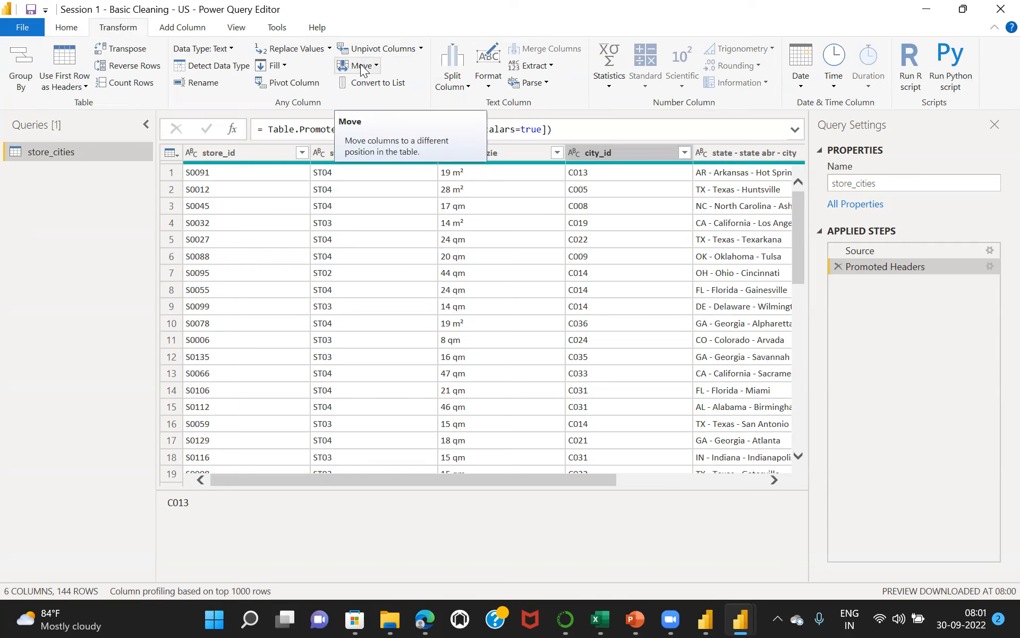
{"action": "left_click", "coordinate": [327, 46]}
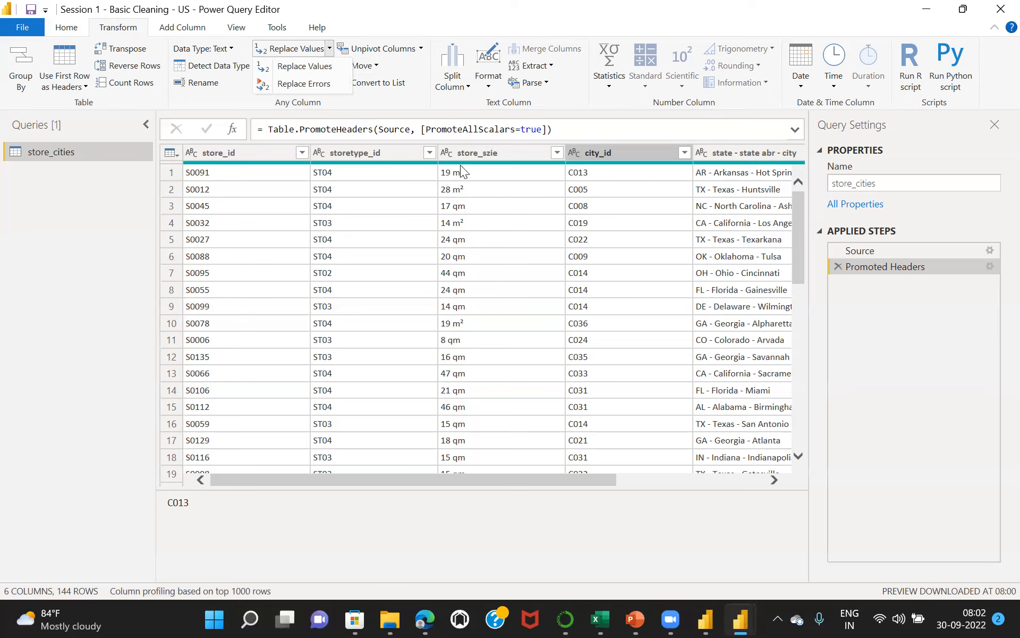
{"action": "left_click", "coordinate": [550, 66]}
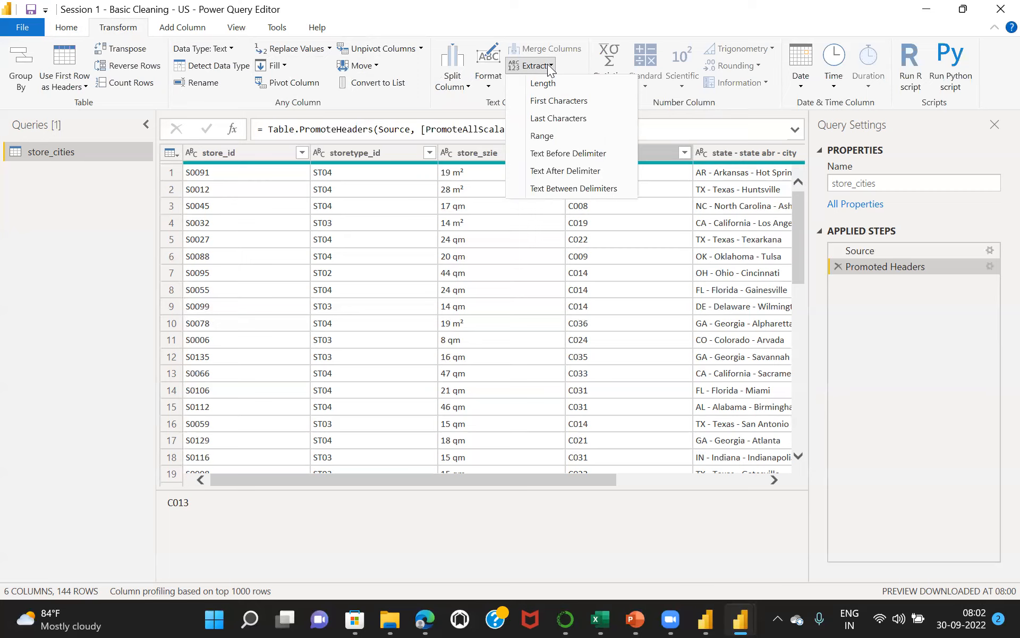
{"action": "left_click", "coordinate": [465, 155]}
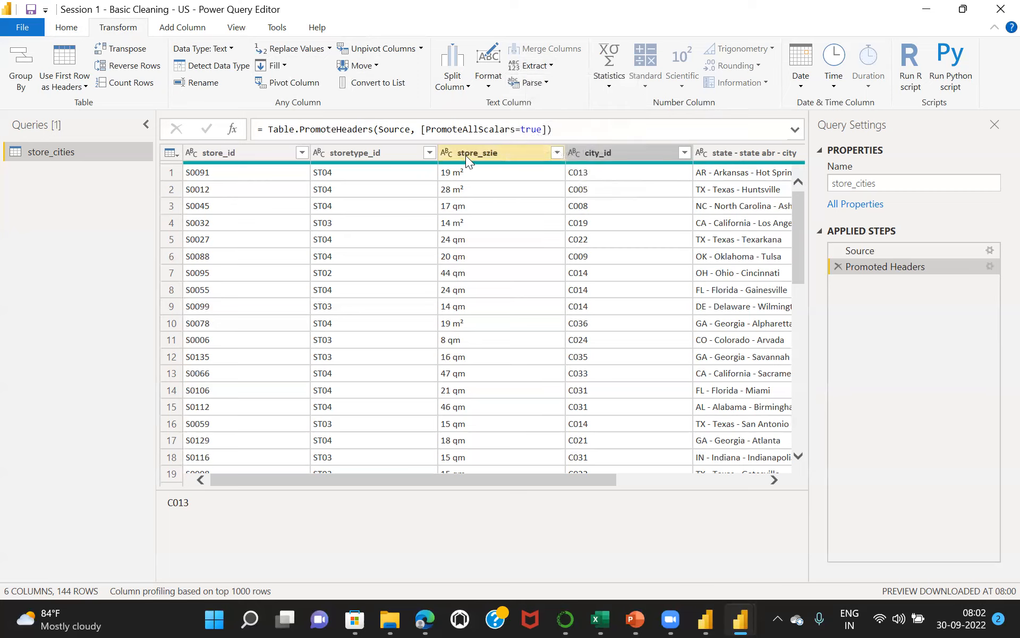
{"action": "left_click", "coordinate": [549, 68]}
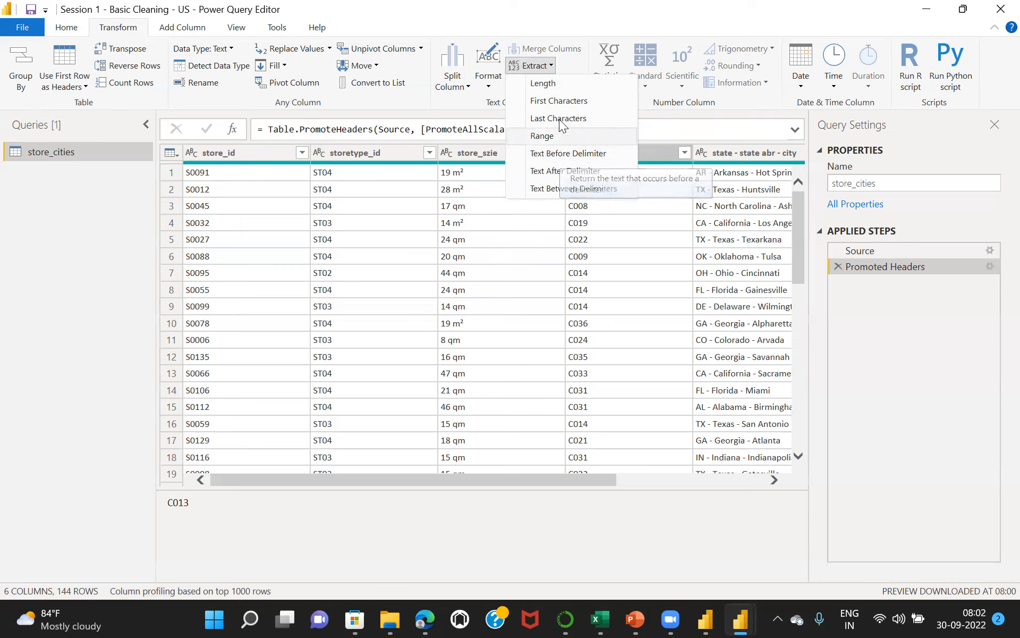
{"action": "left_click", "coordinate": [569, 153]}
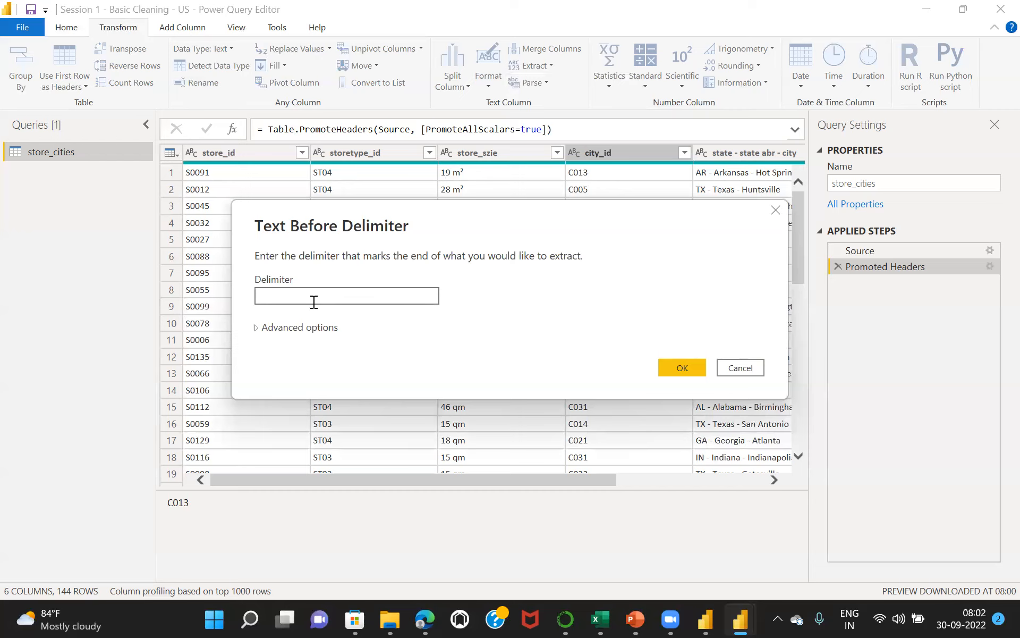
{"action": "left_click", "coordinate": [680, 369]}
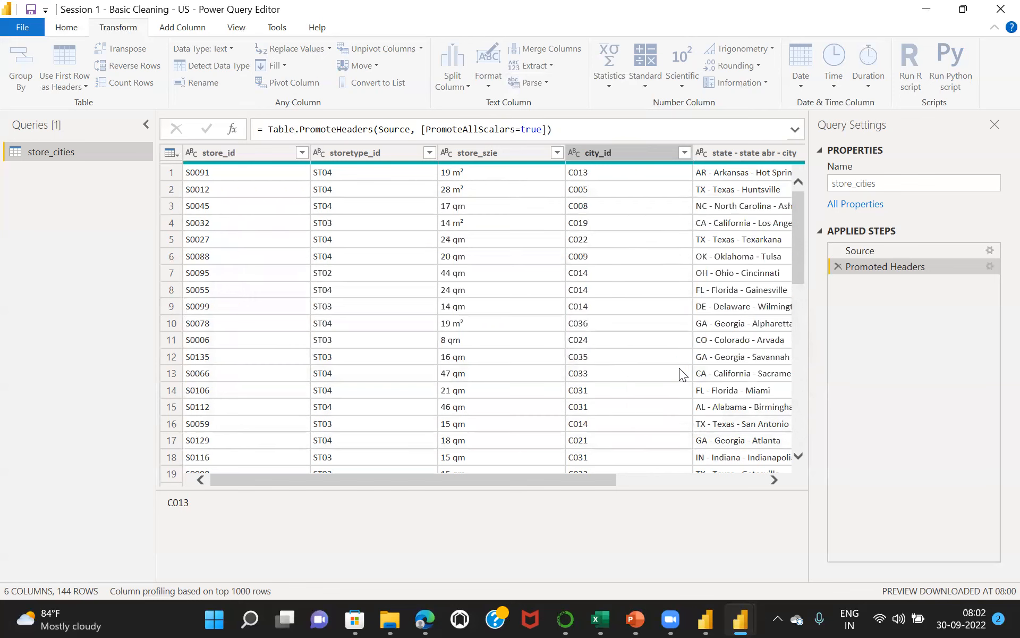
Extract the text before the space delimiter in the store_szie column to strip off the units
{"action": "left_click", "coordinate": [466, 152]}
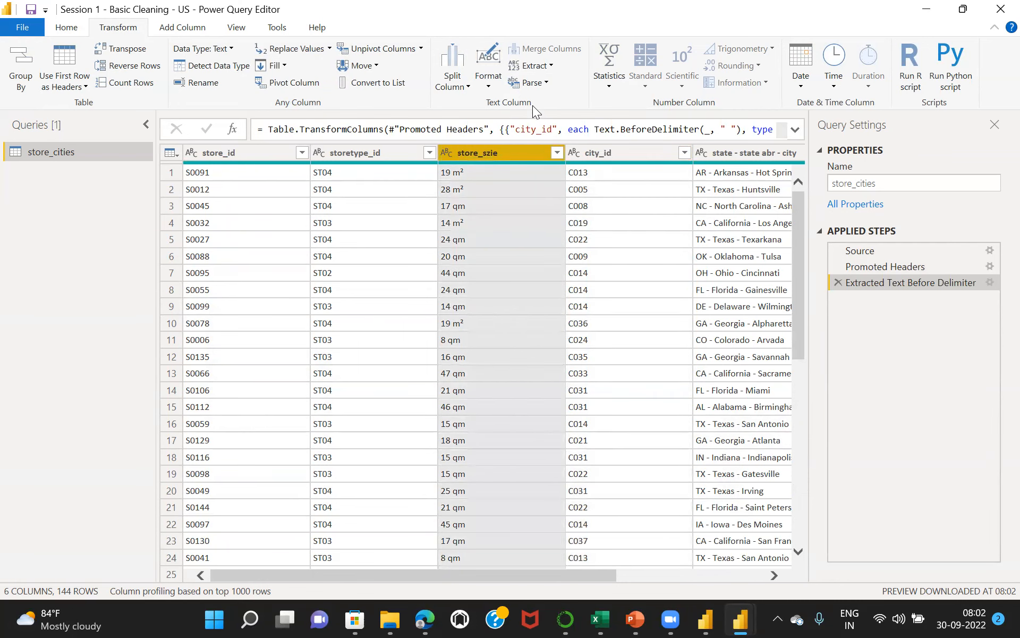
{"action": "left_click", "coordinate": [530, 65]}
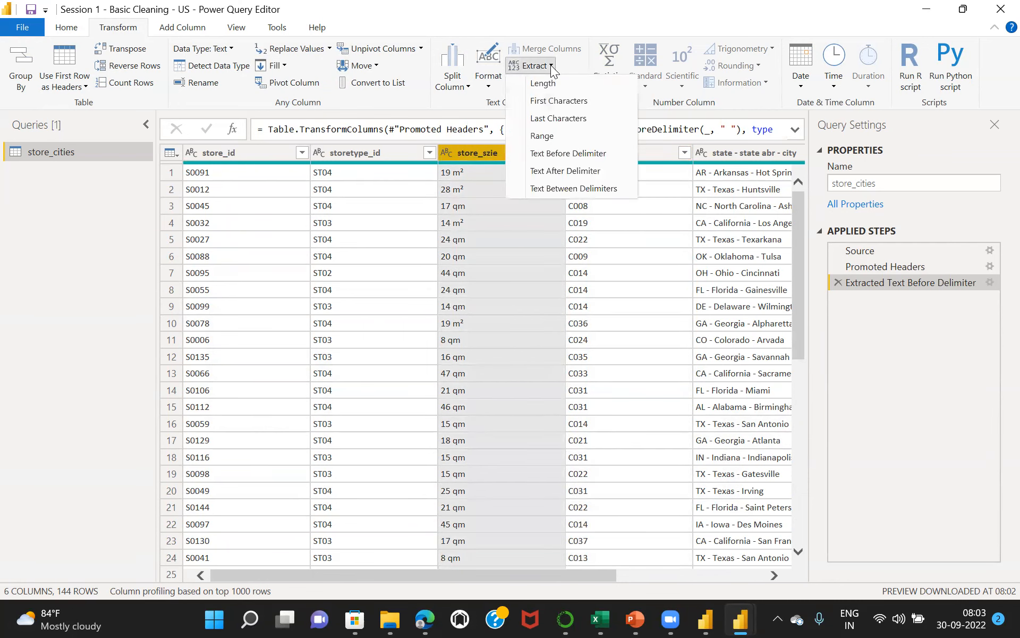
{"action": "left_click", "coordinate": [561, 154]}
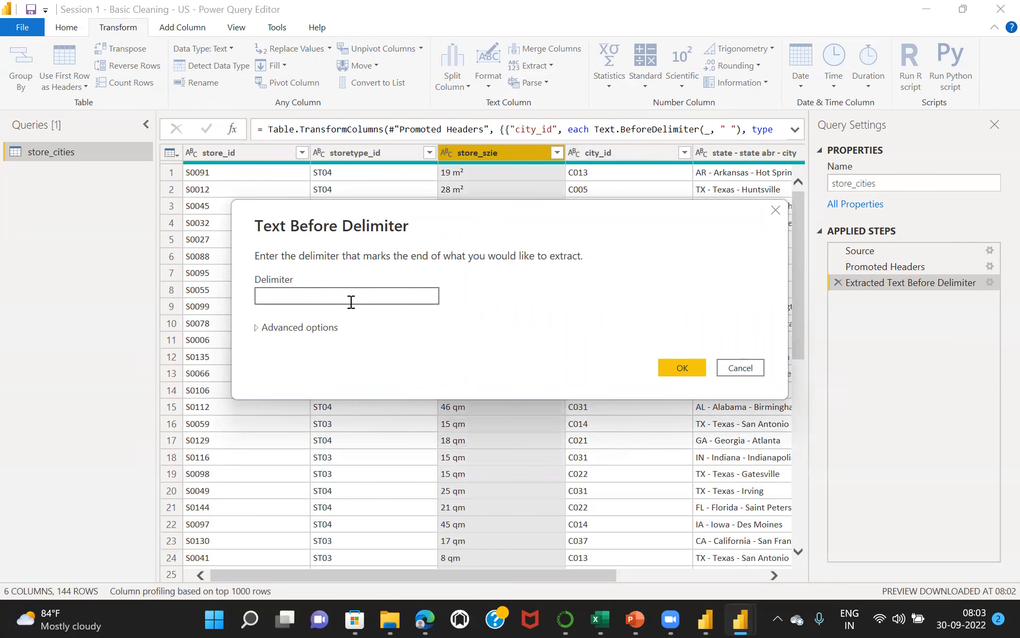
{"action": "left_click", "coordinate": [680, 367]}
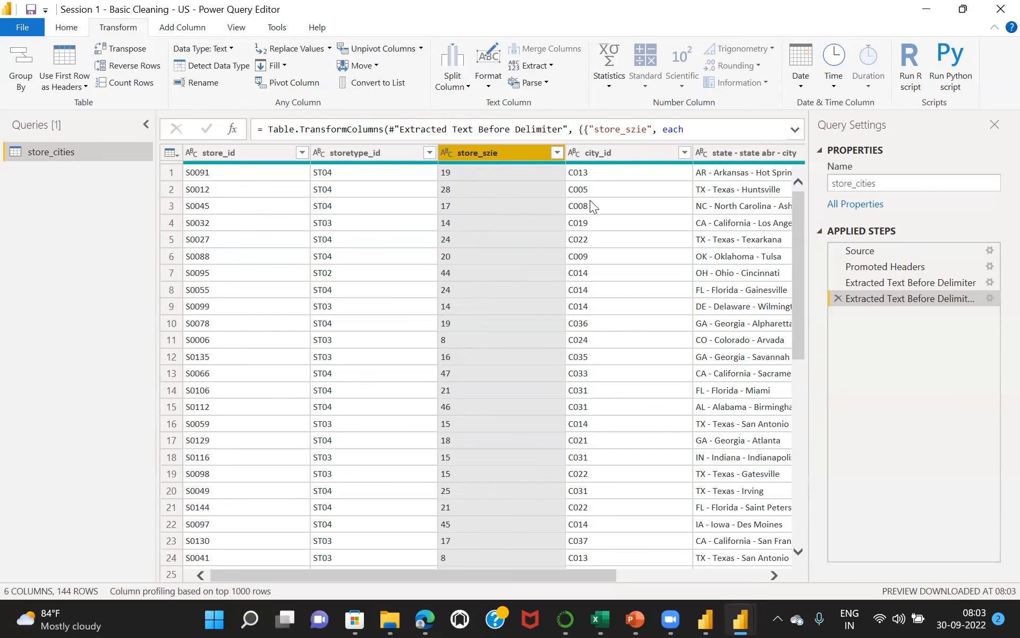
Look across the remaining store_cities columns and set the store_szie column's data type to Whole Number
{"action": "left_click_drag", "start_coordinate": [341, 575], "coordinate": [523, 555]}
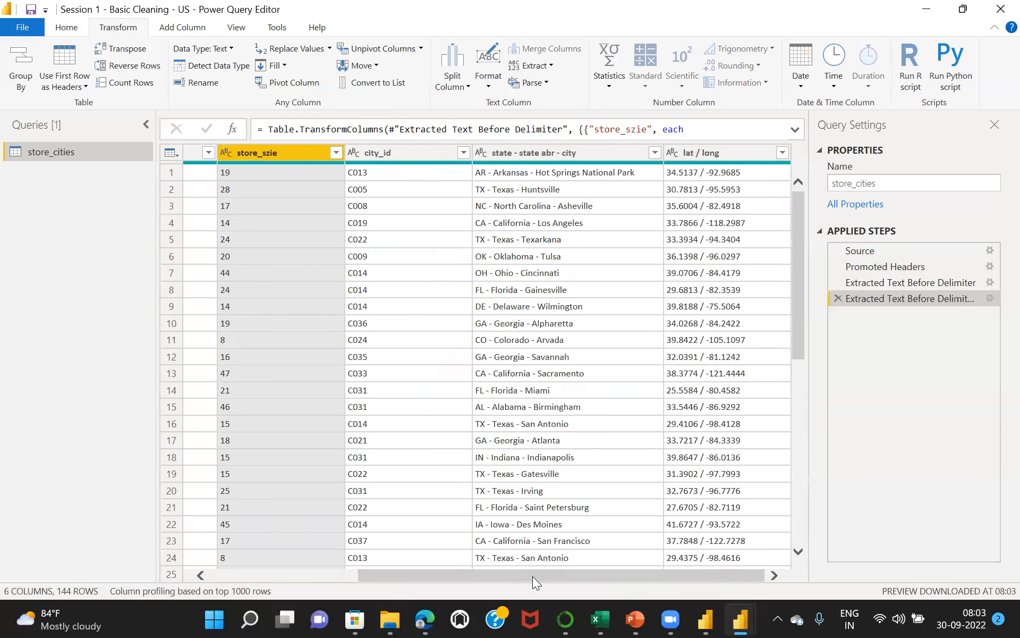
{"action": "left_click_drag", "start_coordinate": [533, 576], "coordinate": [368, 571]}
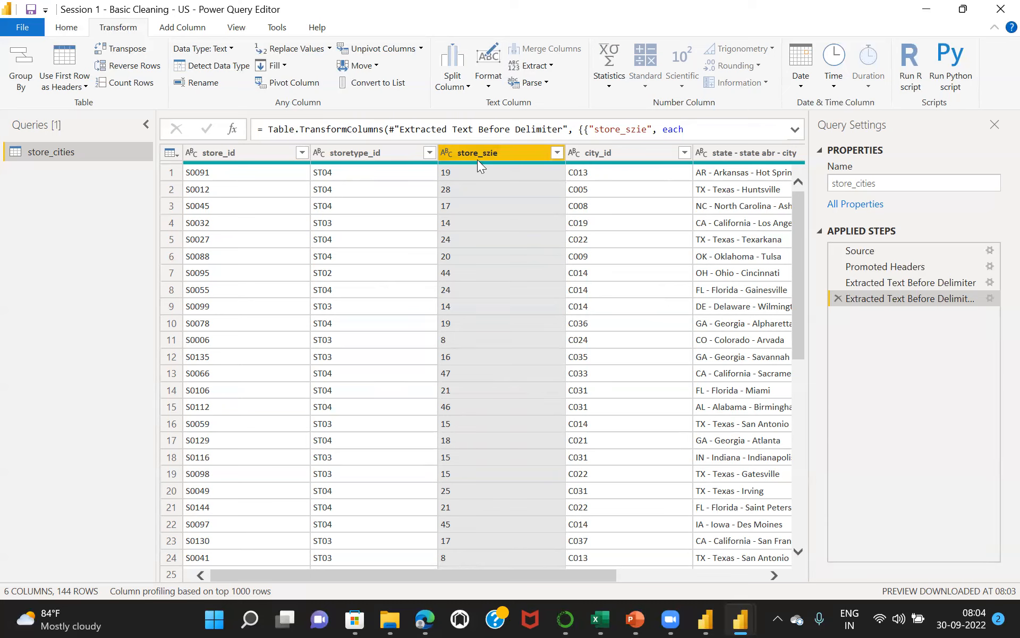
{"action": "left_click", "coordinate": [446, 153]}
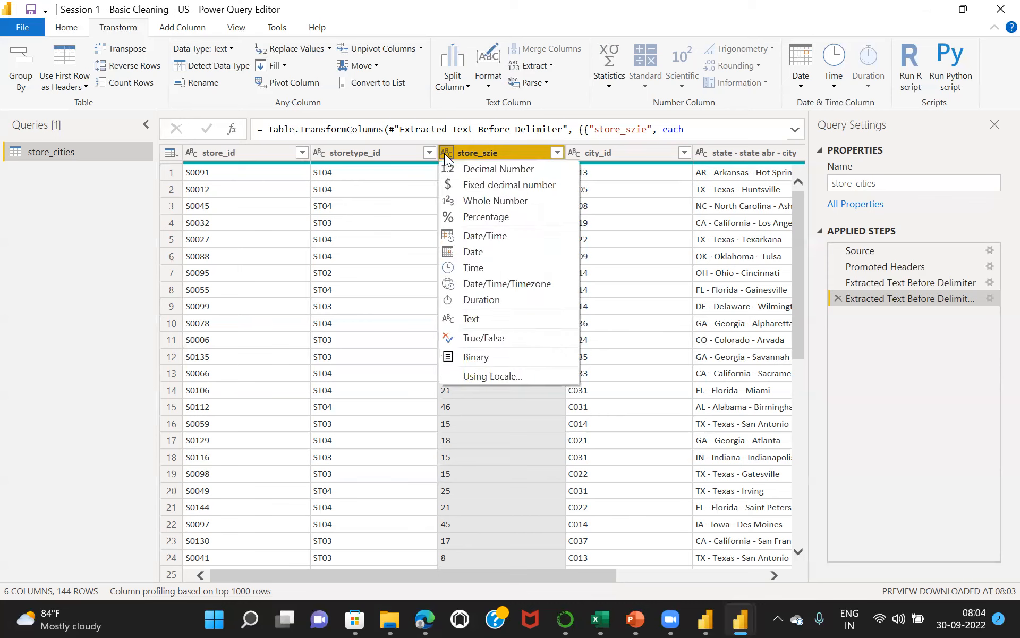
{"action": "left_click", "coordinate": [472, 200]}
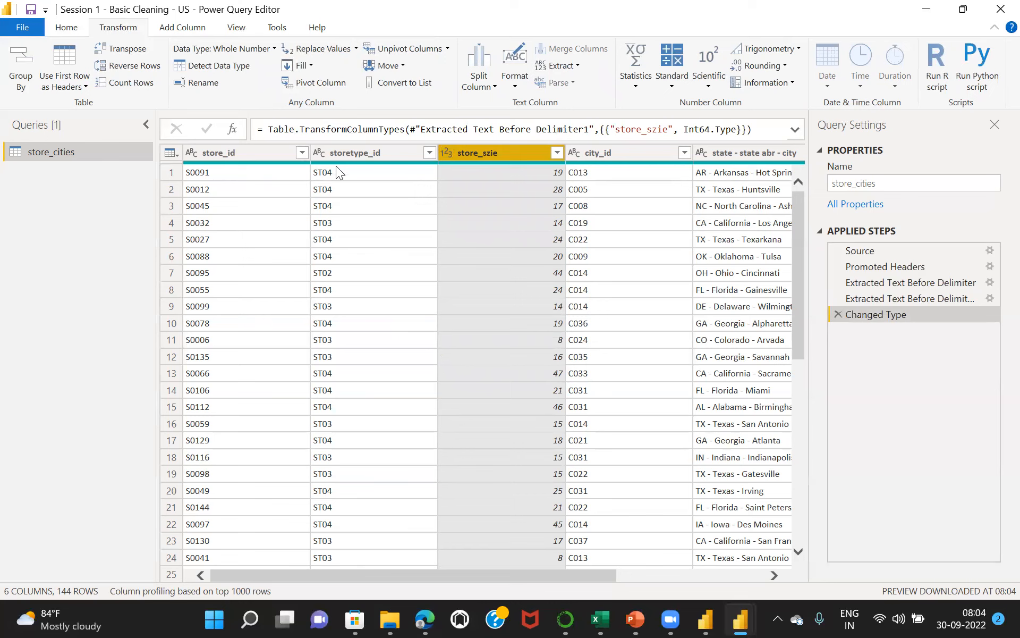
Apply the pending store_cities changes to the report and close the Power Query Editor
{"action": "mouse_move", "coordinate": [617, 162]}
{"action": "left_click_drag", "start_coordinate": [559, 572], "coordinate": [650, 581]}
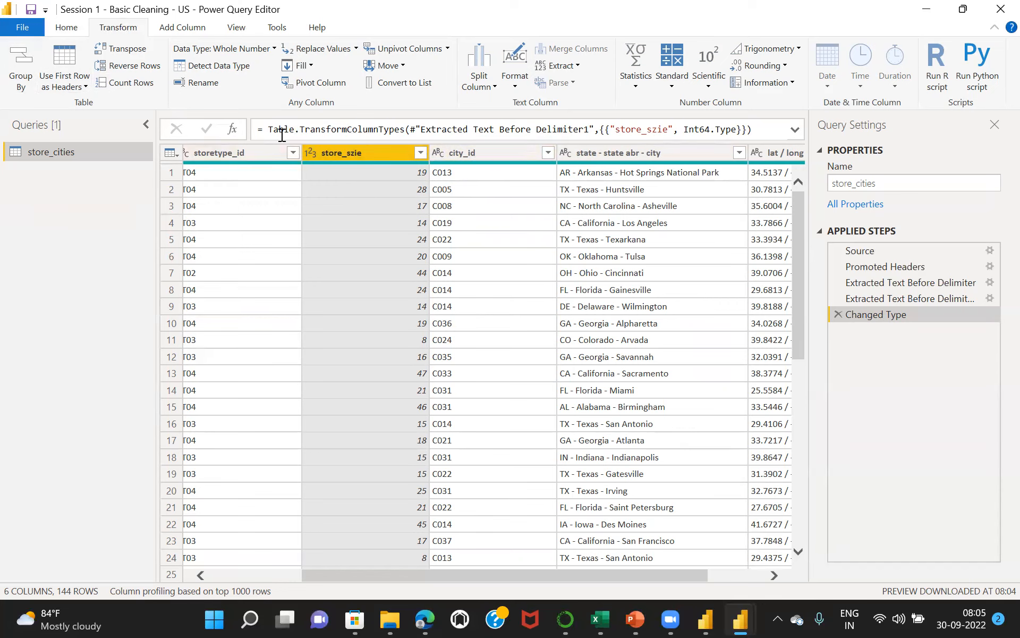
{"action": "left_click", "coordinate": [69, 30]}
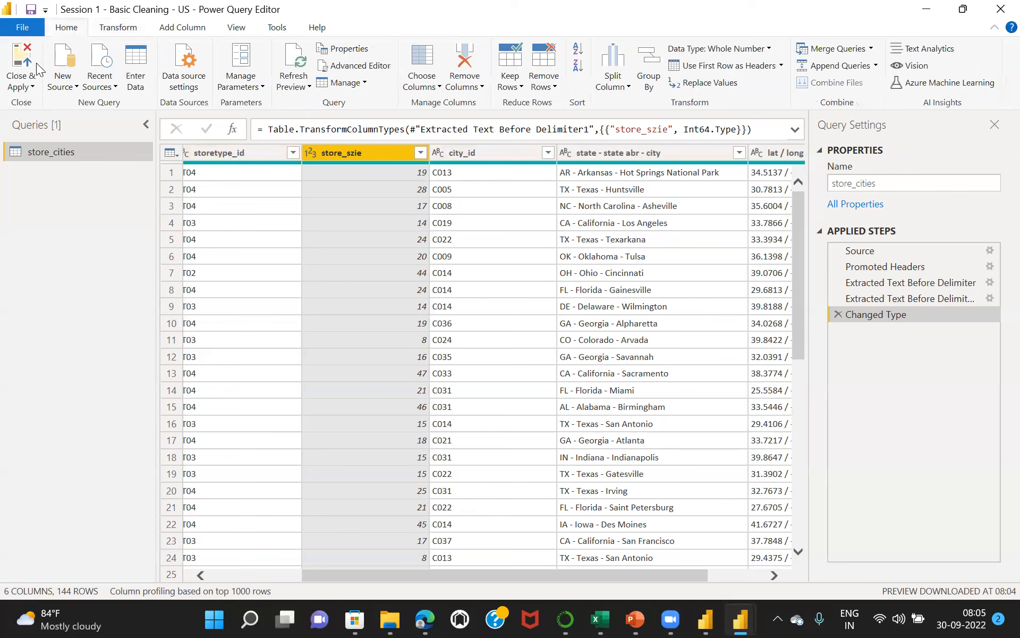
{"action": "left_click", "coordinate": [21, 85]}
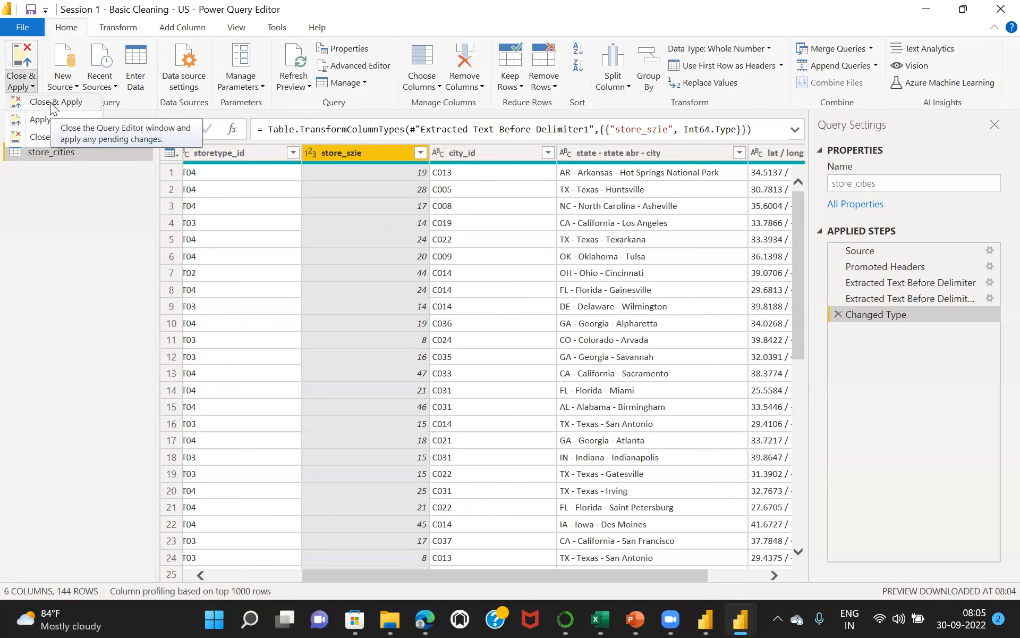
{"action": "left_click", "coordinate": [51, 103]}
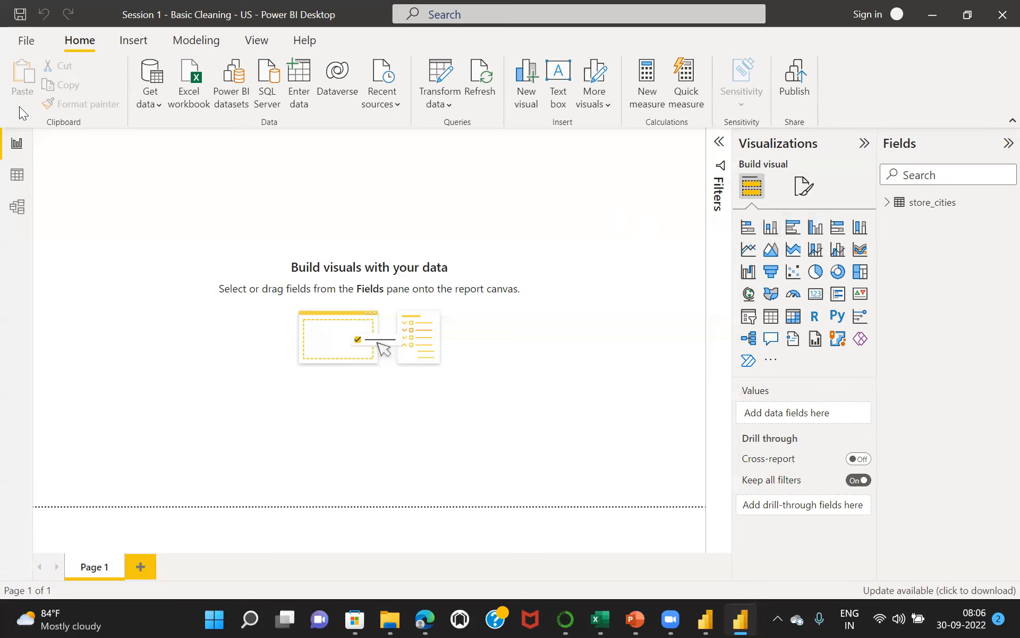
Insert an empty table visual on Page 1 of the report and enlarge it in both directions
{"action": "left_click", "coordinate": [16, 146]}
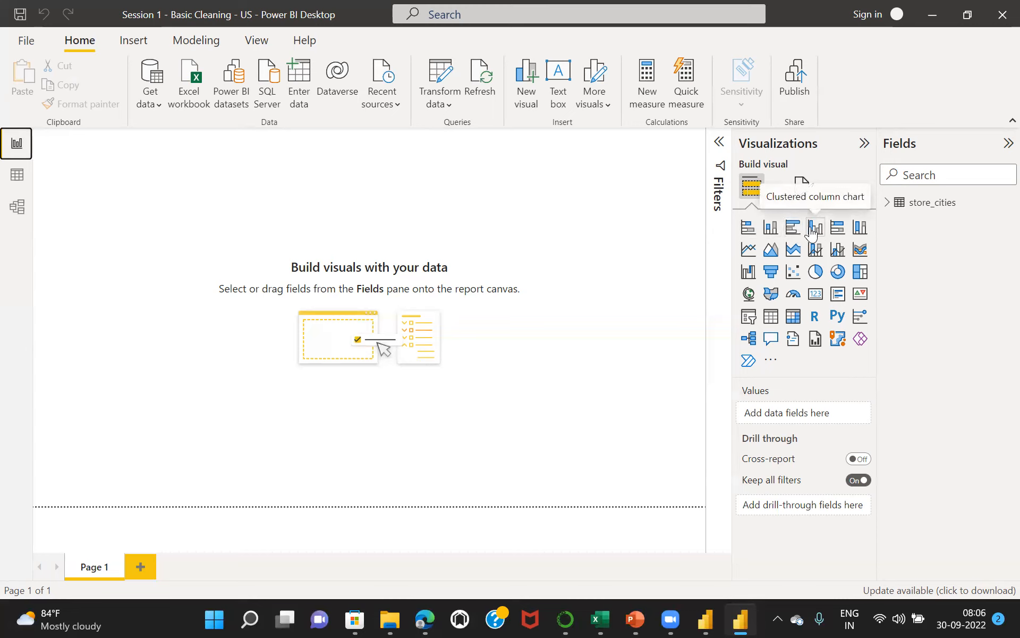
{"action": "left_click", "coordinate": [771, 317]}
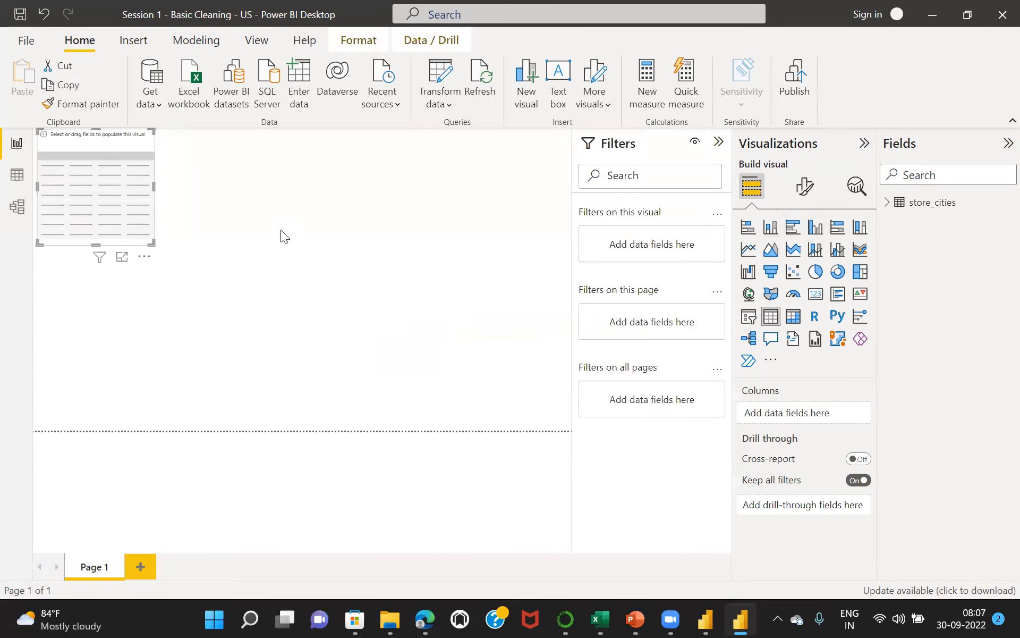
{"action": "left_click_drag", "start_coordinate": [153, 243], "coordinate": [300, 375]}
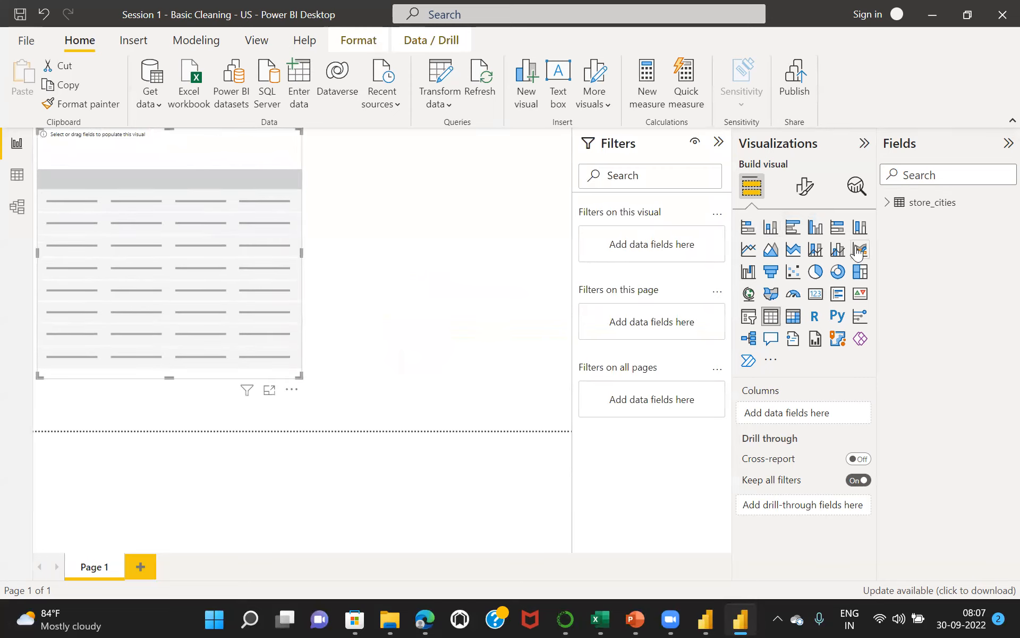
Add the state - state abr - city and store_szie fields to the table visual and make it slightly taller and narrower
{"action": "left_click", "coordinate": [887, 203]}
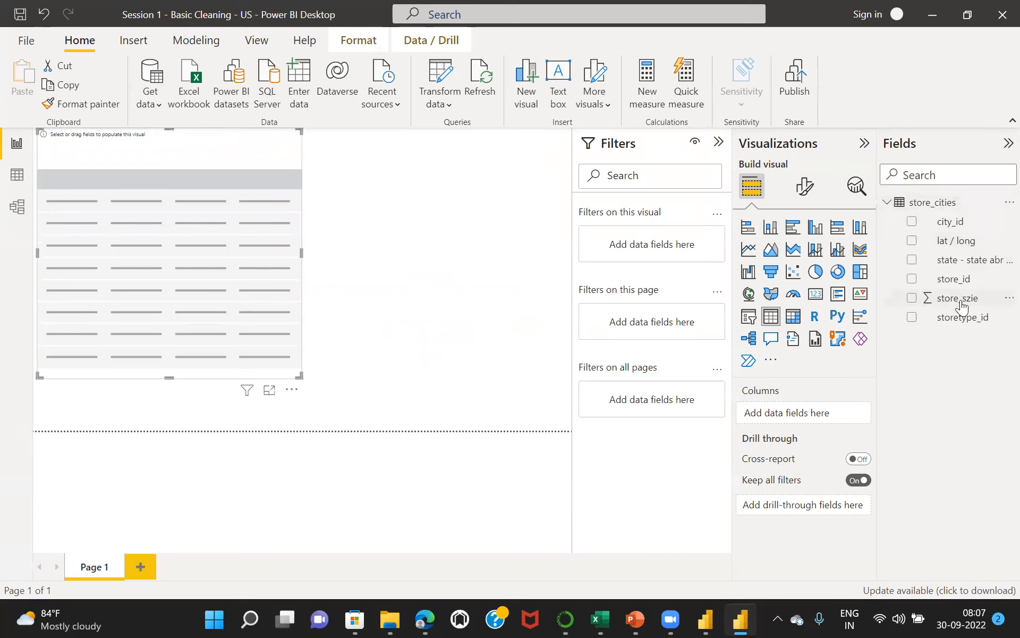
{"action": "left_click_drag", "start_coordinate": [958, 263], "coordinate": [812, 417]}
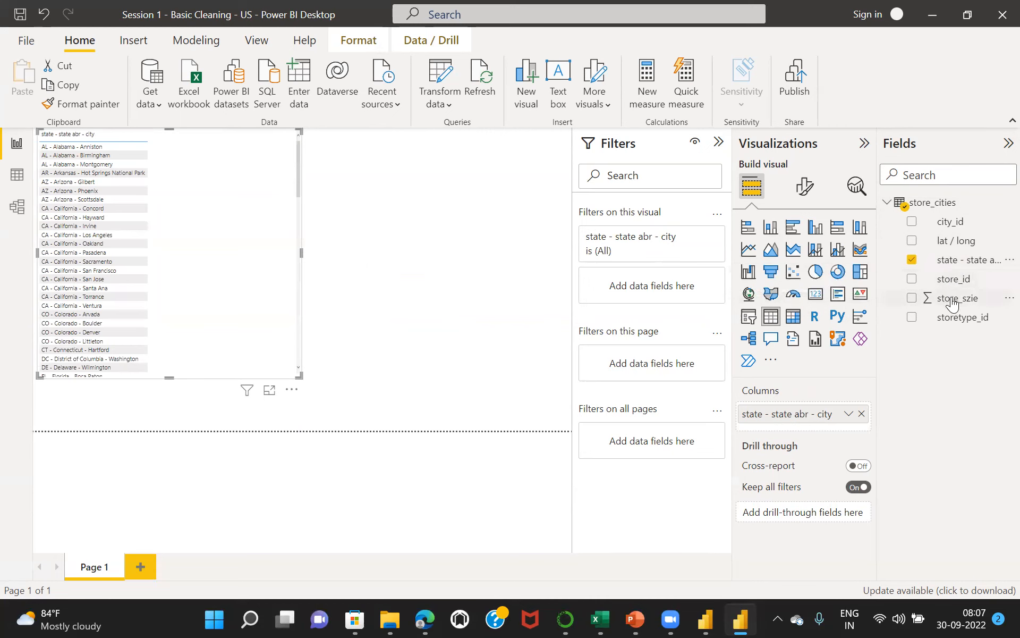
{"action": "left_click_drag", "start_coordinate": [952, 299], "coordinate": [820, 435]}
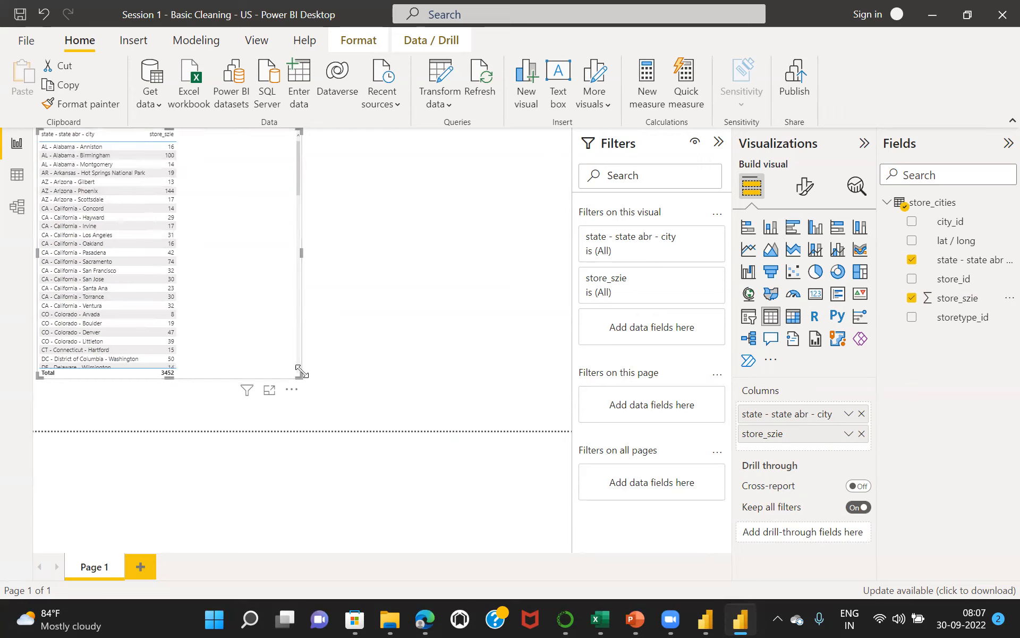
{"action": "left_click_drag", "start_coordinate": [298, 375], "coordinate": [276, 412]}
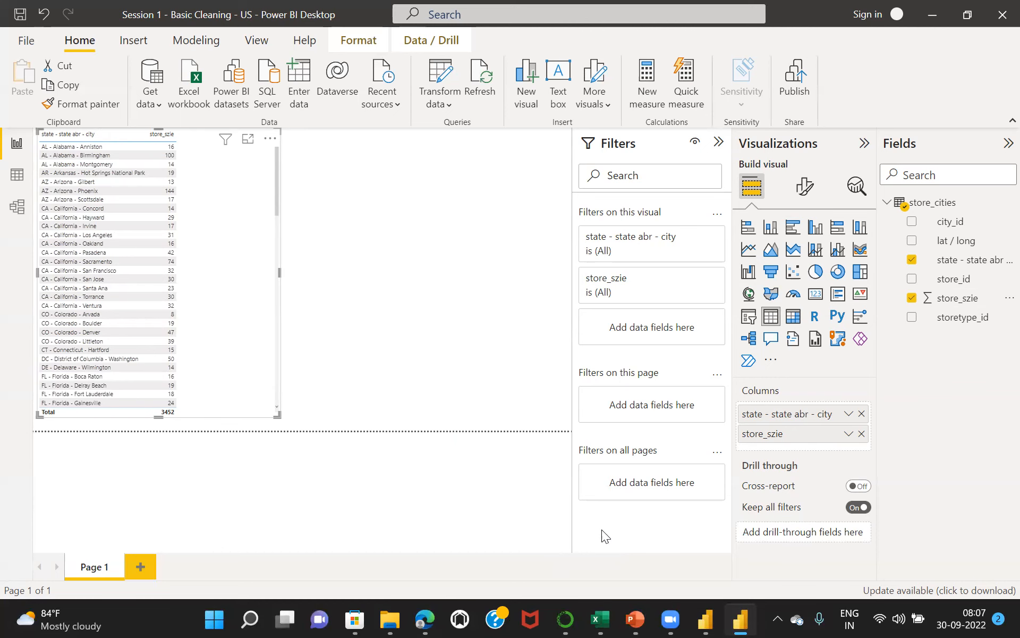
Open the Quiz-Day2 presentation from the CS-2 folder in PowerPoint
{"action": "left_click", "coordinate": [636, 618]}
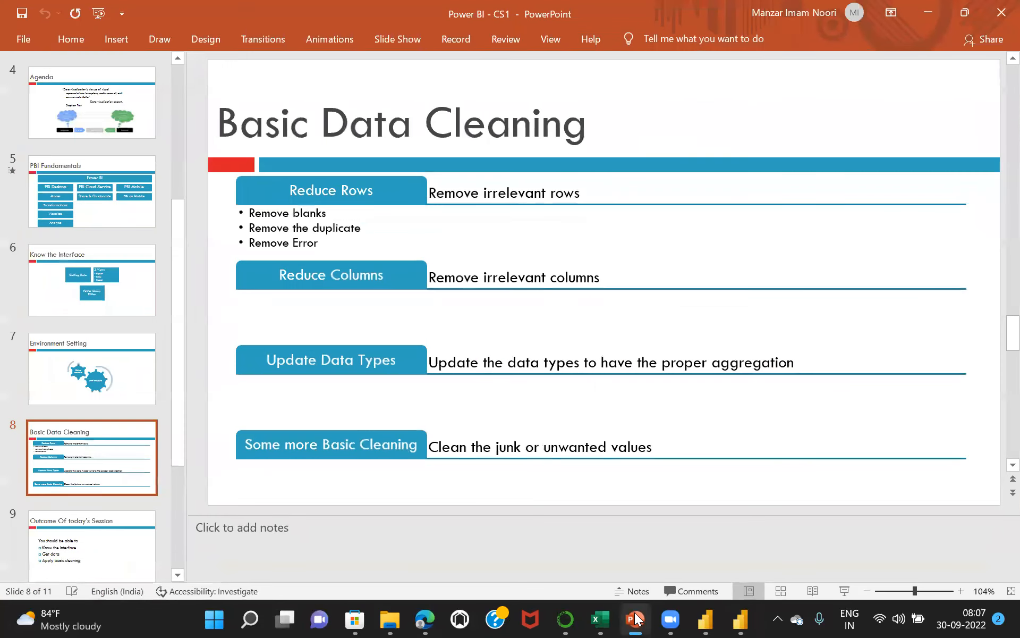
{"action": "left_click", "coordinate": [635, 618]}
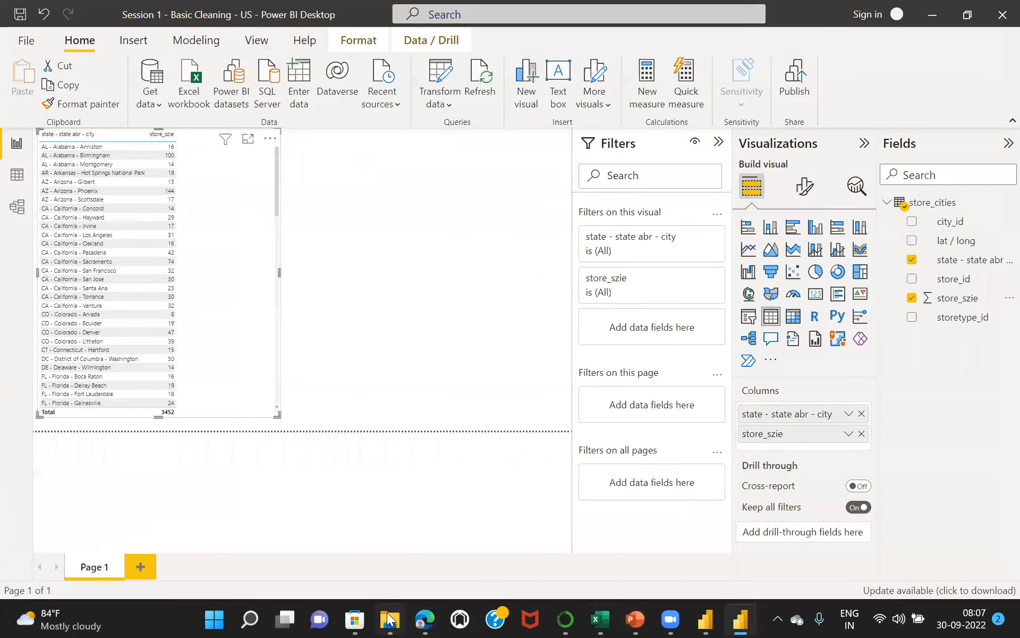
{"action": "left_click", "coordinate": [389, 618]}
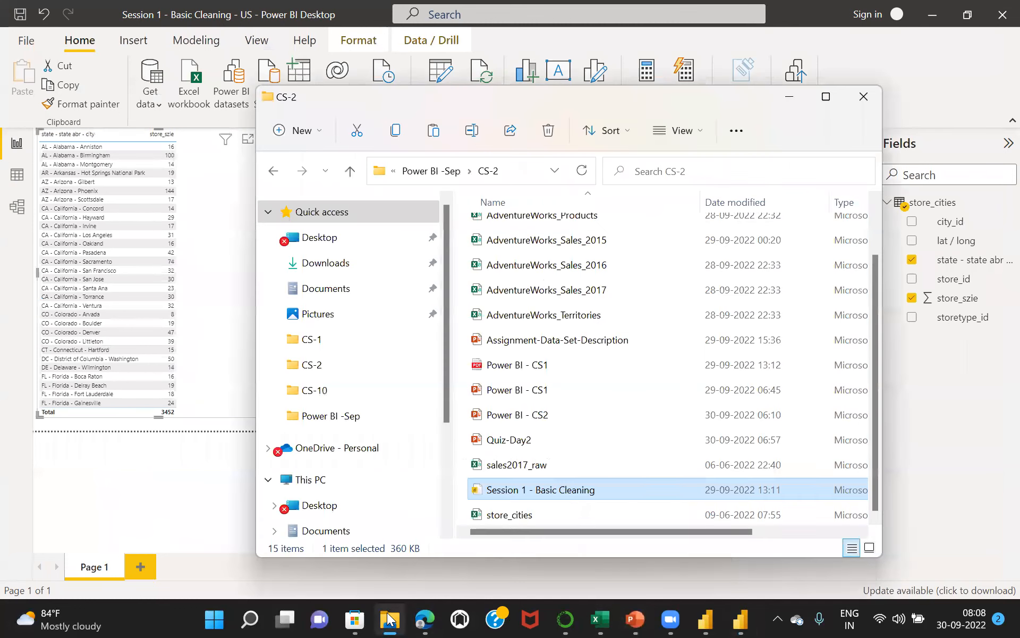
{"action": "double_click", "coordinate": [520, 440]}
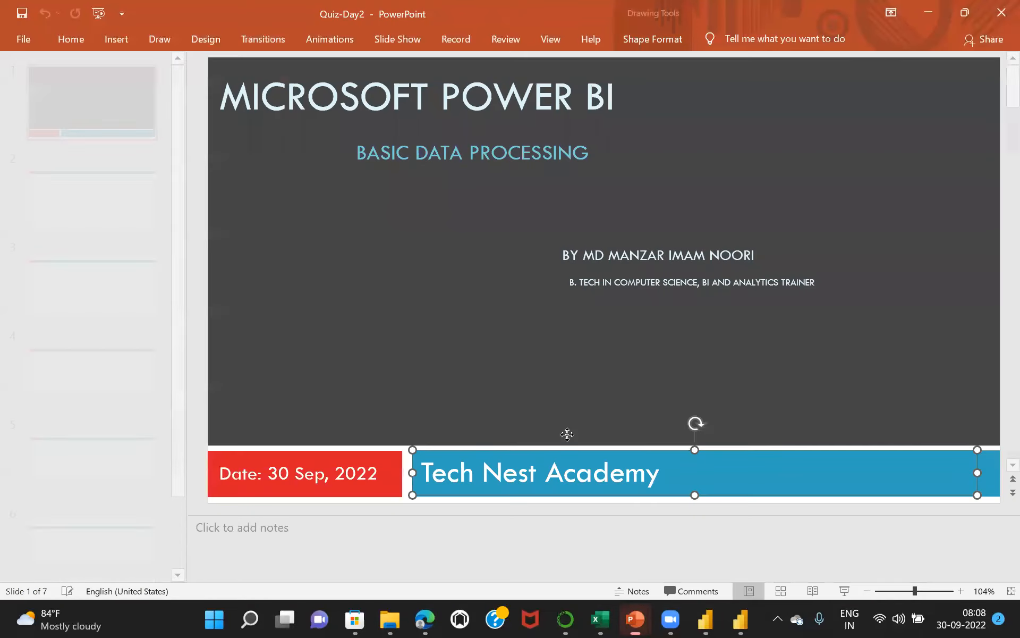
{"action": "left_click", "coordinate": [449, 324]}
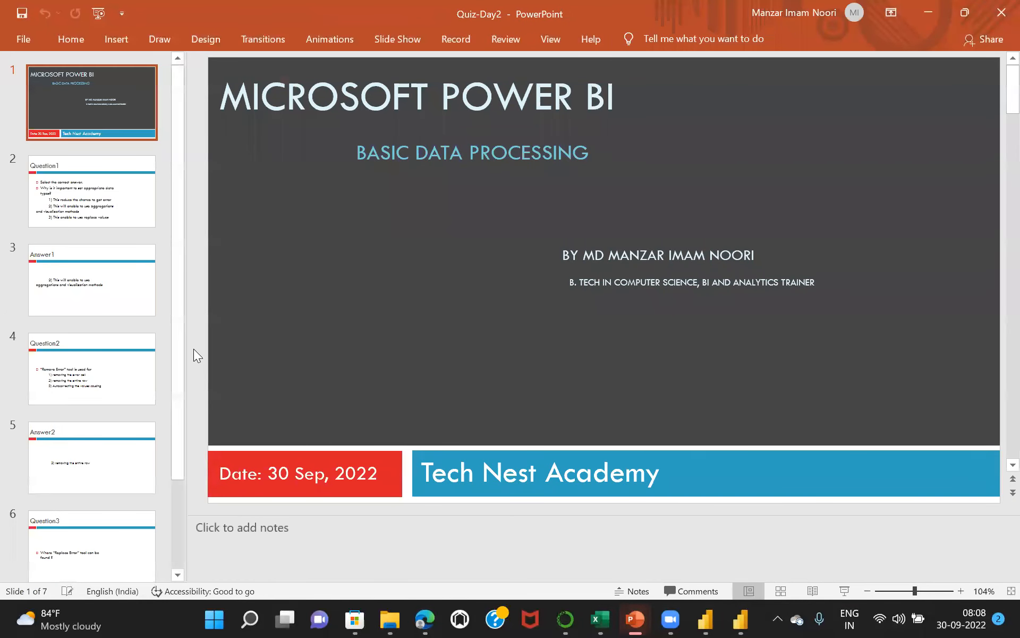
Go to the Question1 slide and read the question on setting appropriate data types with its answer options
{"action": "scroll", "coordinate": [194, 348], "scroll_direction": "down", "scroll_amount": 1}
{"action": "scroll", "coordinate": [193, 349], "scroll_direction": "up", "scroll_amount": 1}
{"action": "scroll", "coordinate": [193, 348], "scroll_direction": "down", "scroll_amount": 1}
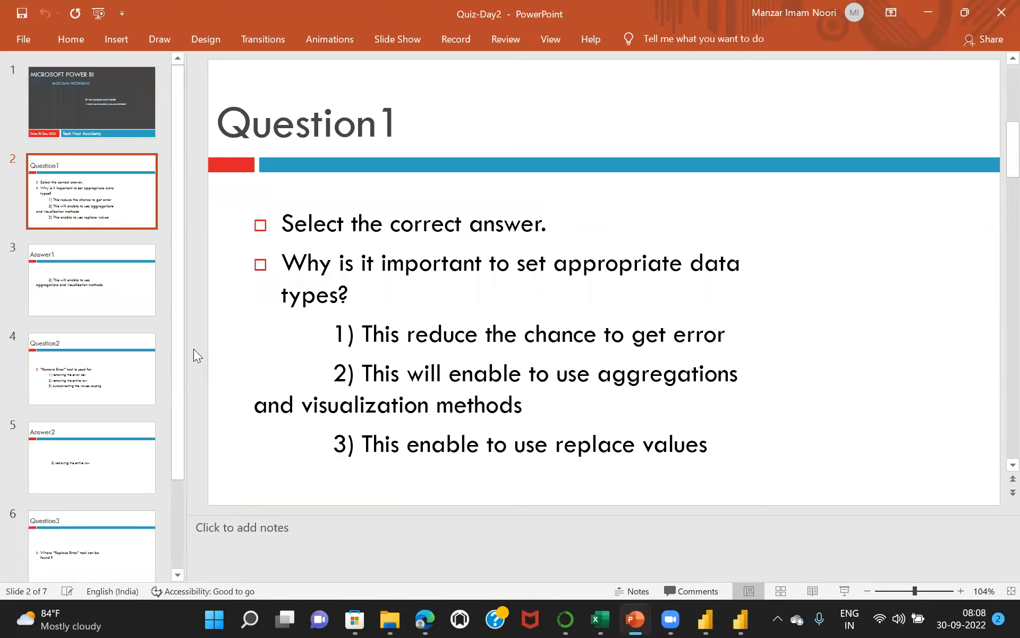
{"action": "left_click", "coordinate": [331, 272]}
{"action": "left_click", "coordinate": [355, 295]}
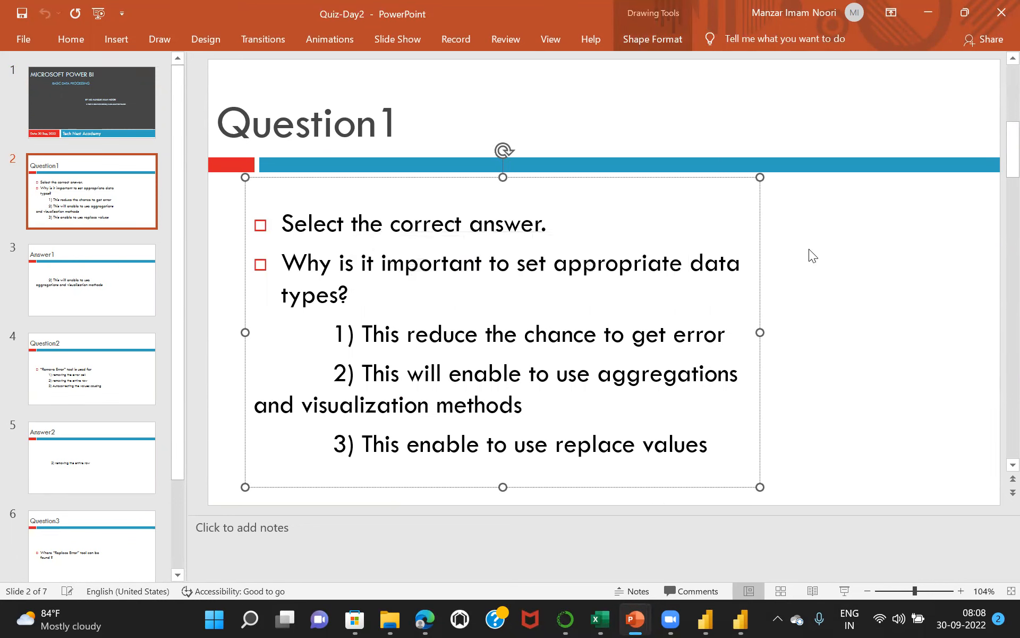
{"action": "left_click", "coordinate": [833, 247]}
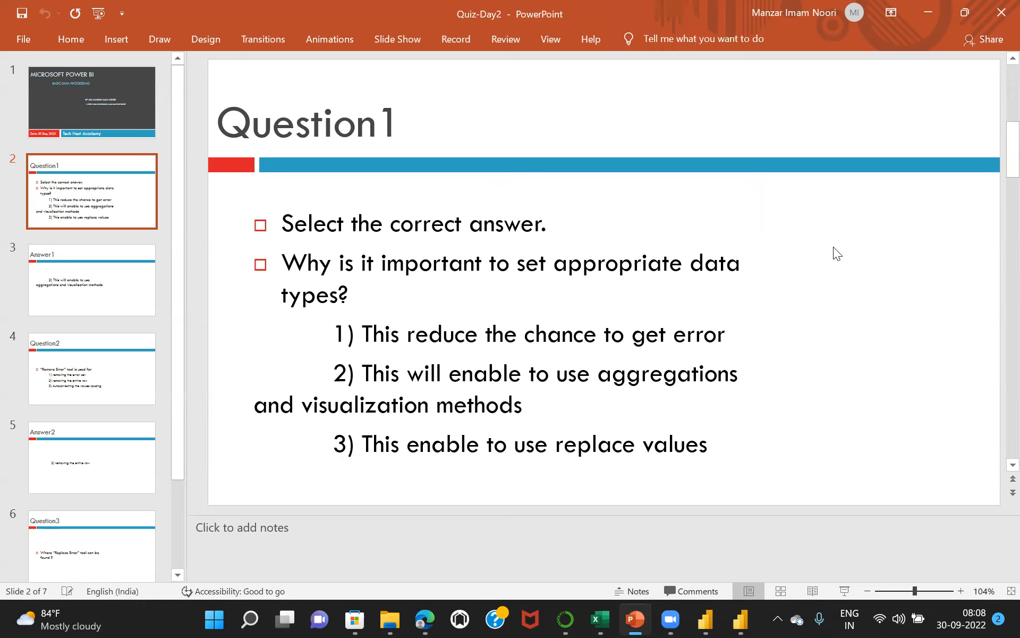
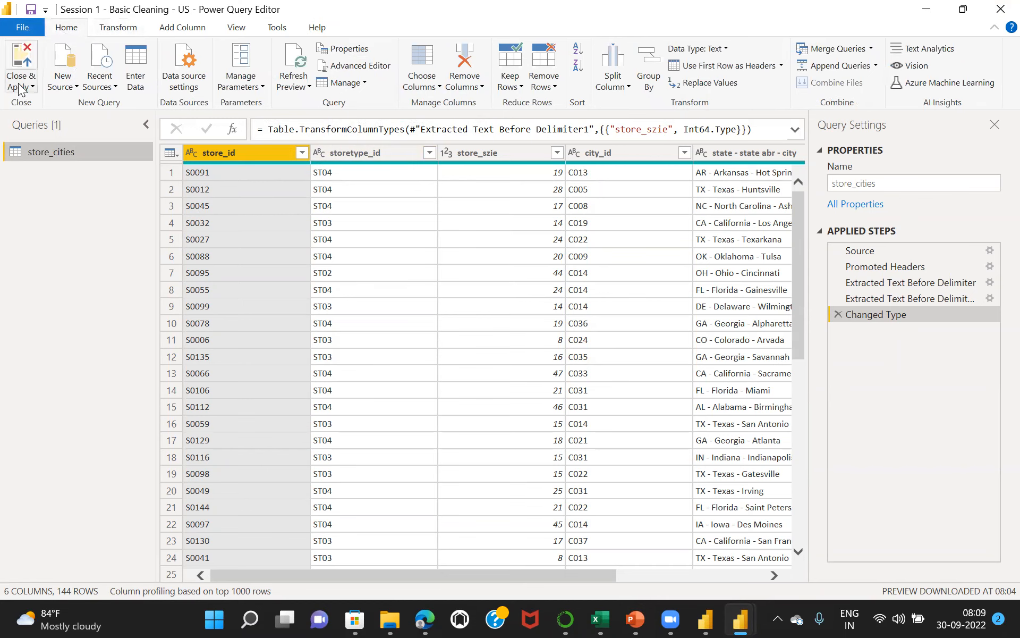
Close and apply the store_cities query to the report and reopen it in Power Query Editor
{"action": "left_click", "coordinate": [20, 79]}
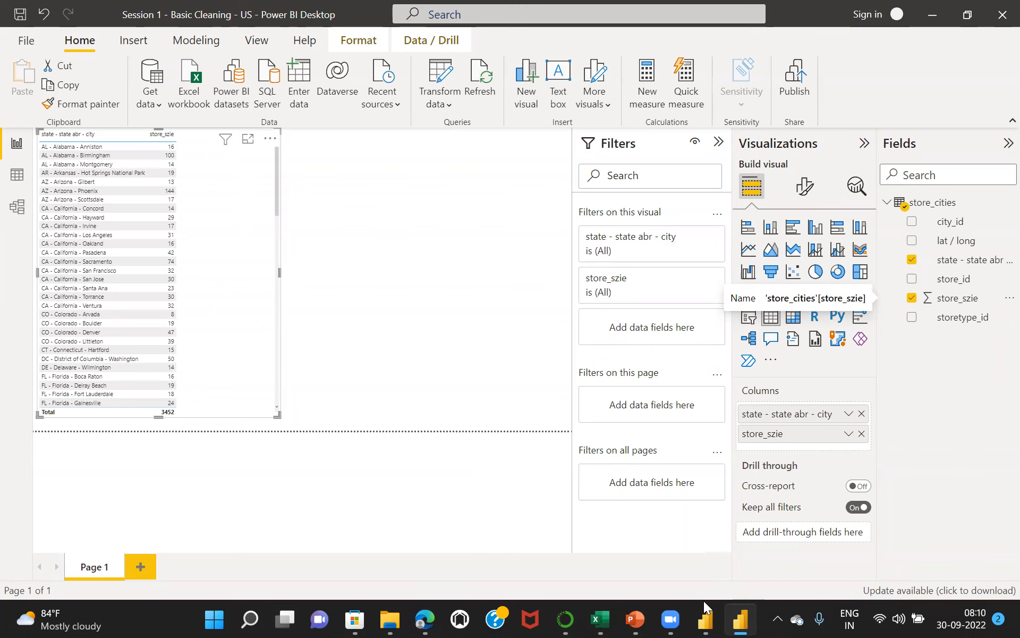
{"action": "left_click", "coordinate": [439, 70]}
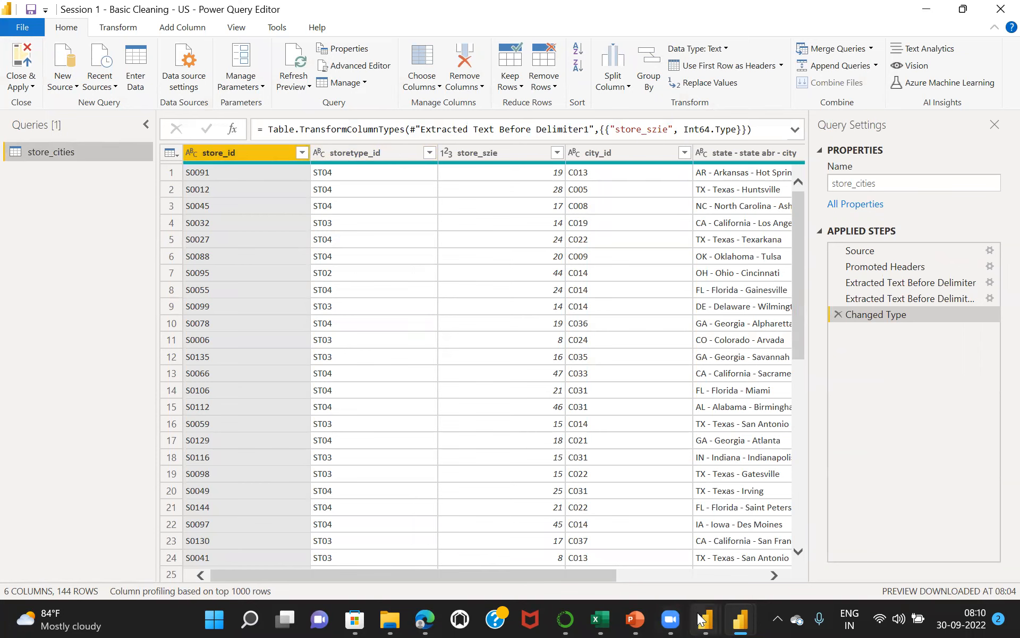
Switch to the Power Query Editor window with sales2017_raw and inspect its first columns, selecting order_id (unique) and checking the product_id column quality summary
{"action": "mouse_move", "coordinate": [706, 614]}
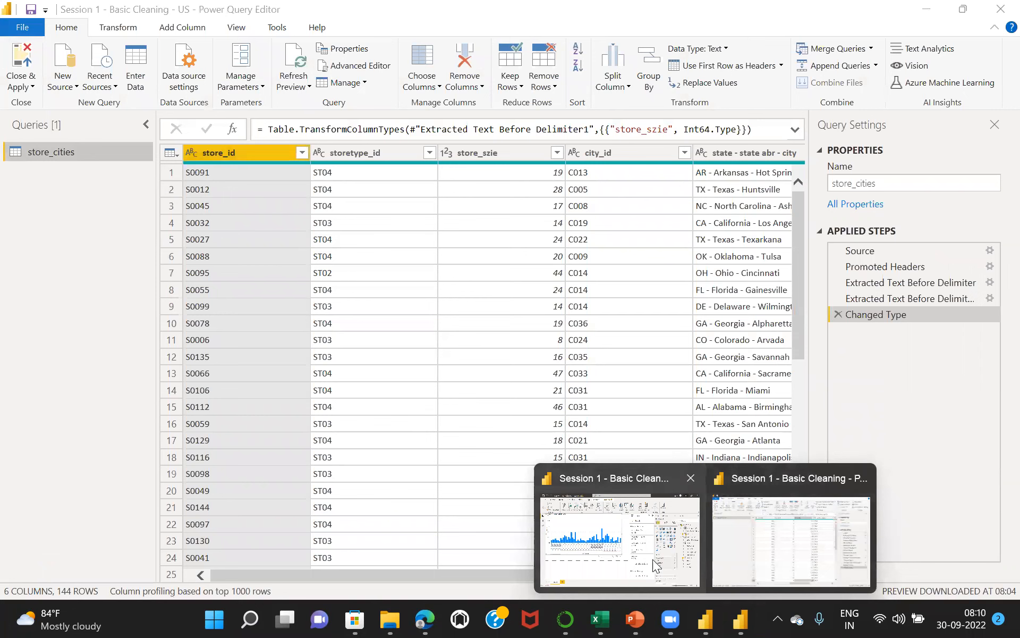
{"action": "left_click", "coordinate": [768, 542]}
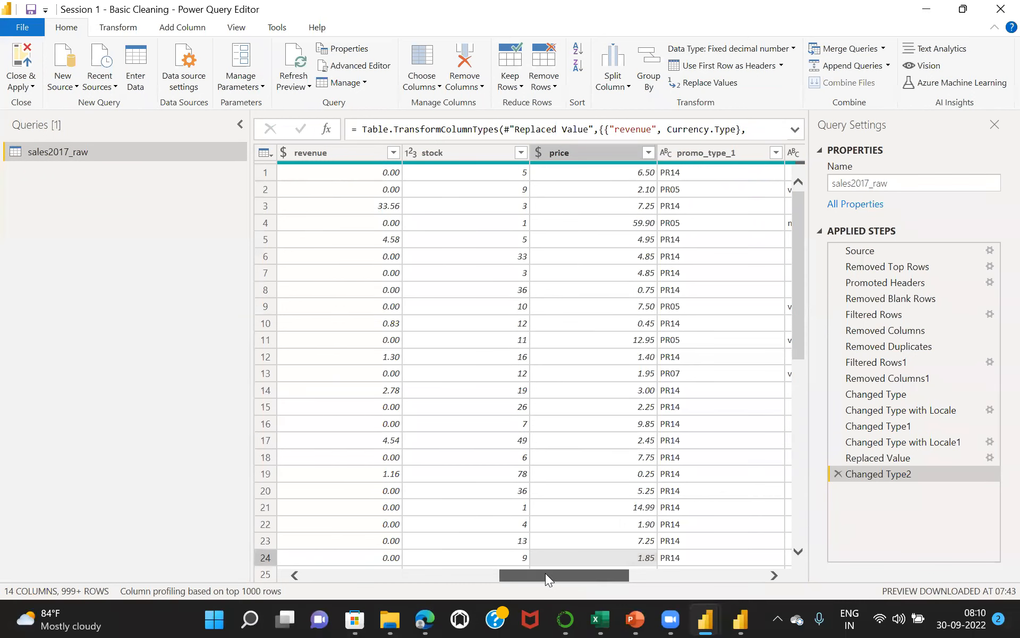
{"action": "left_click_drag", "start_coordinate": [545, 573], "coordinate": [294, 555]}
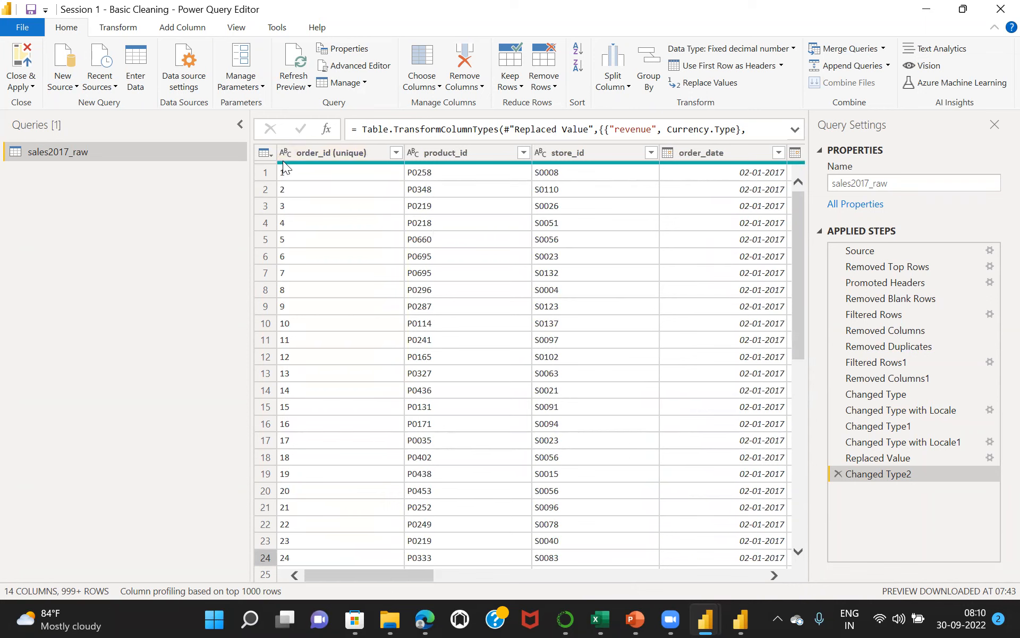
{"action": "left_click", "coordinate": [329, 153]}
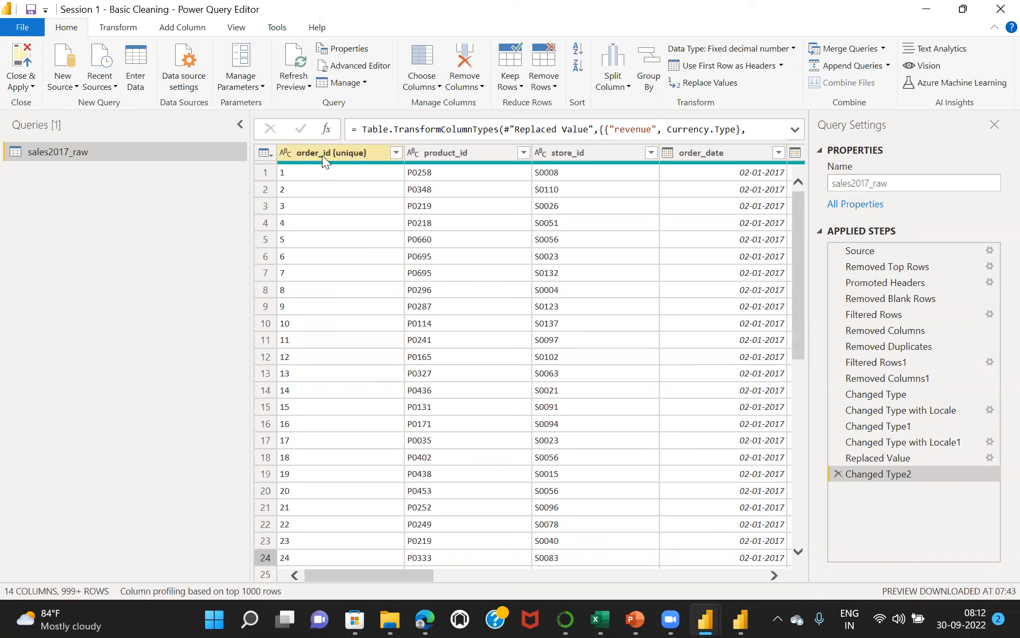
{"action": "mouse_move", "coordinate": [490, 170]}
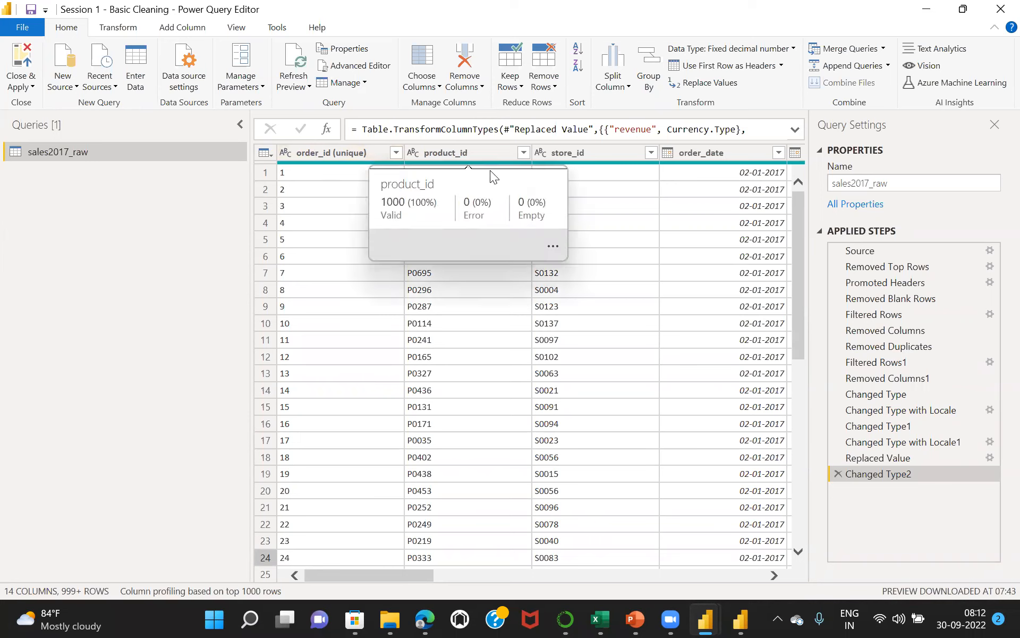